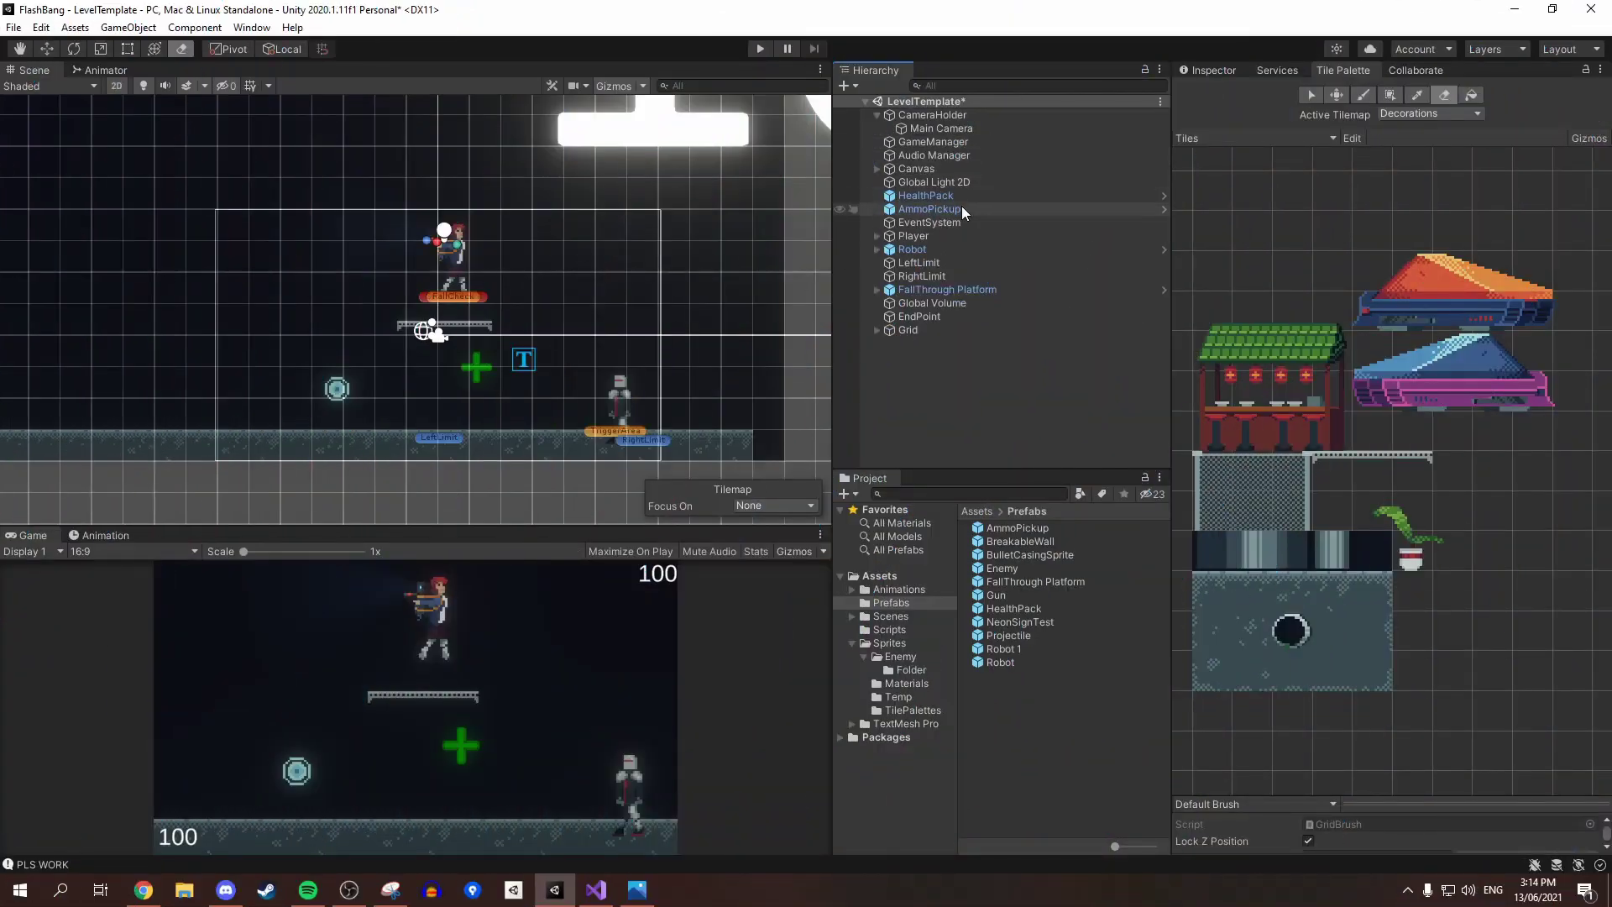
Delete the HealthPack and AmmoPickup objects from the hierarchy and move Global Volume directly below Audio Manager
{"action": "left_click", "coordinate": [952, 194]}
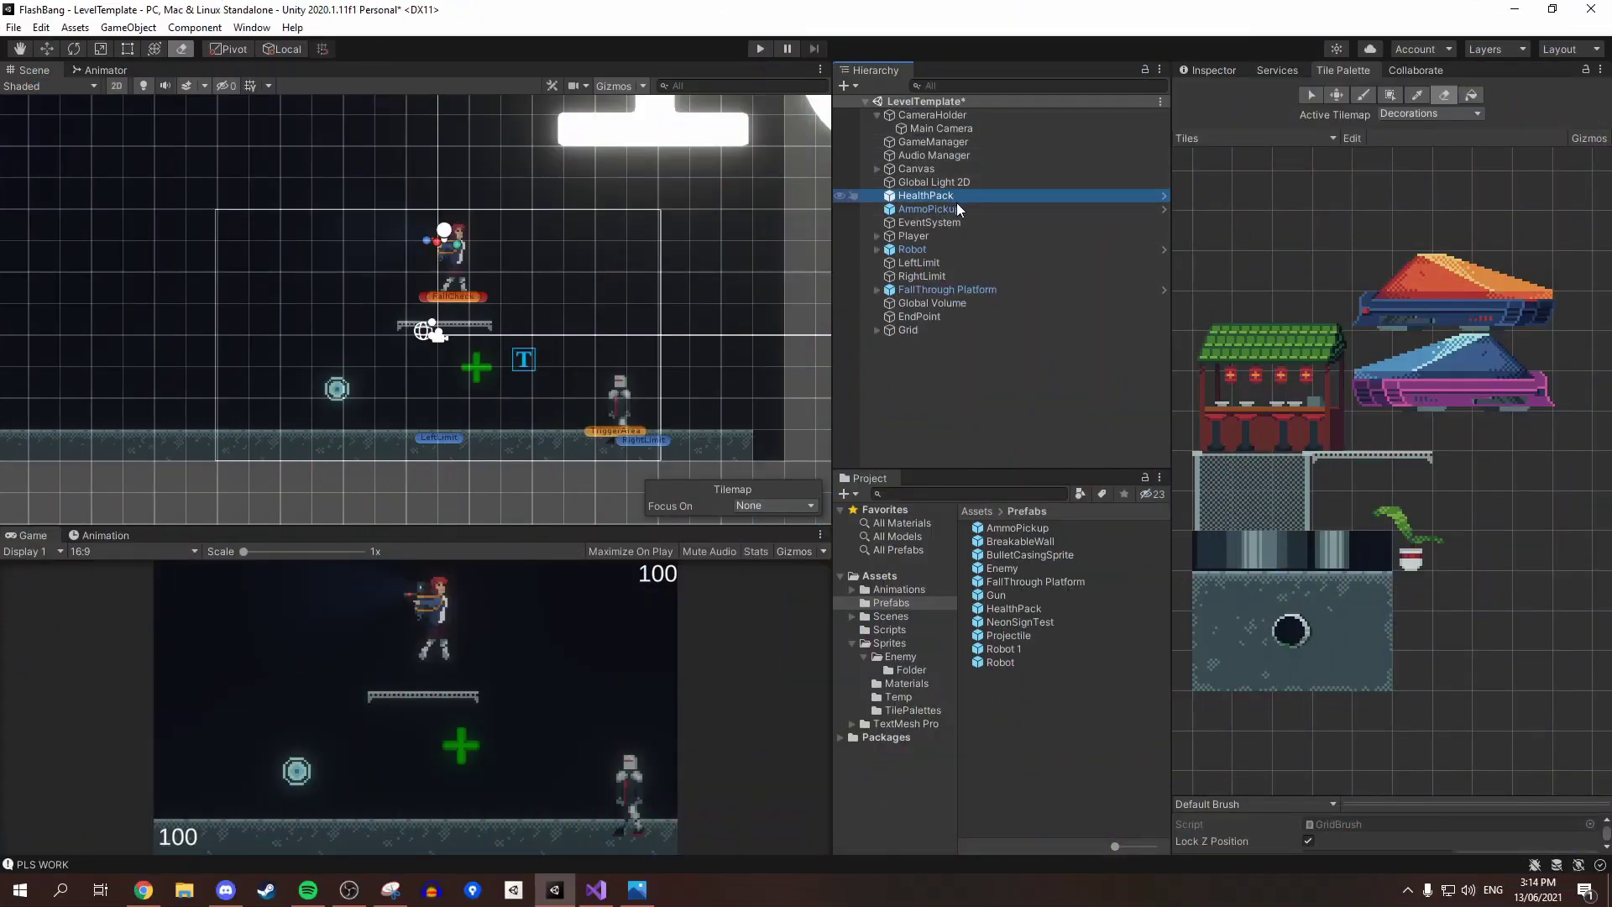
{"action": "key", "text": "Delete"}
{"action": "left_click", "coordinate": [933, 197]}
{"action": "key", "text": "Delete"}
{"action": "left_click", "coordinate": [932, 209]}
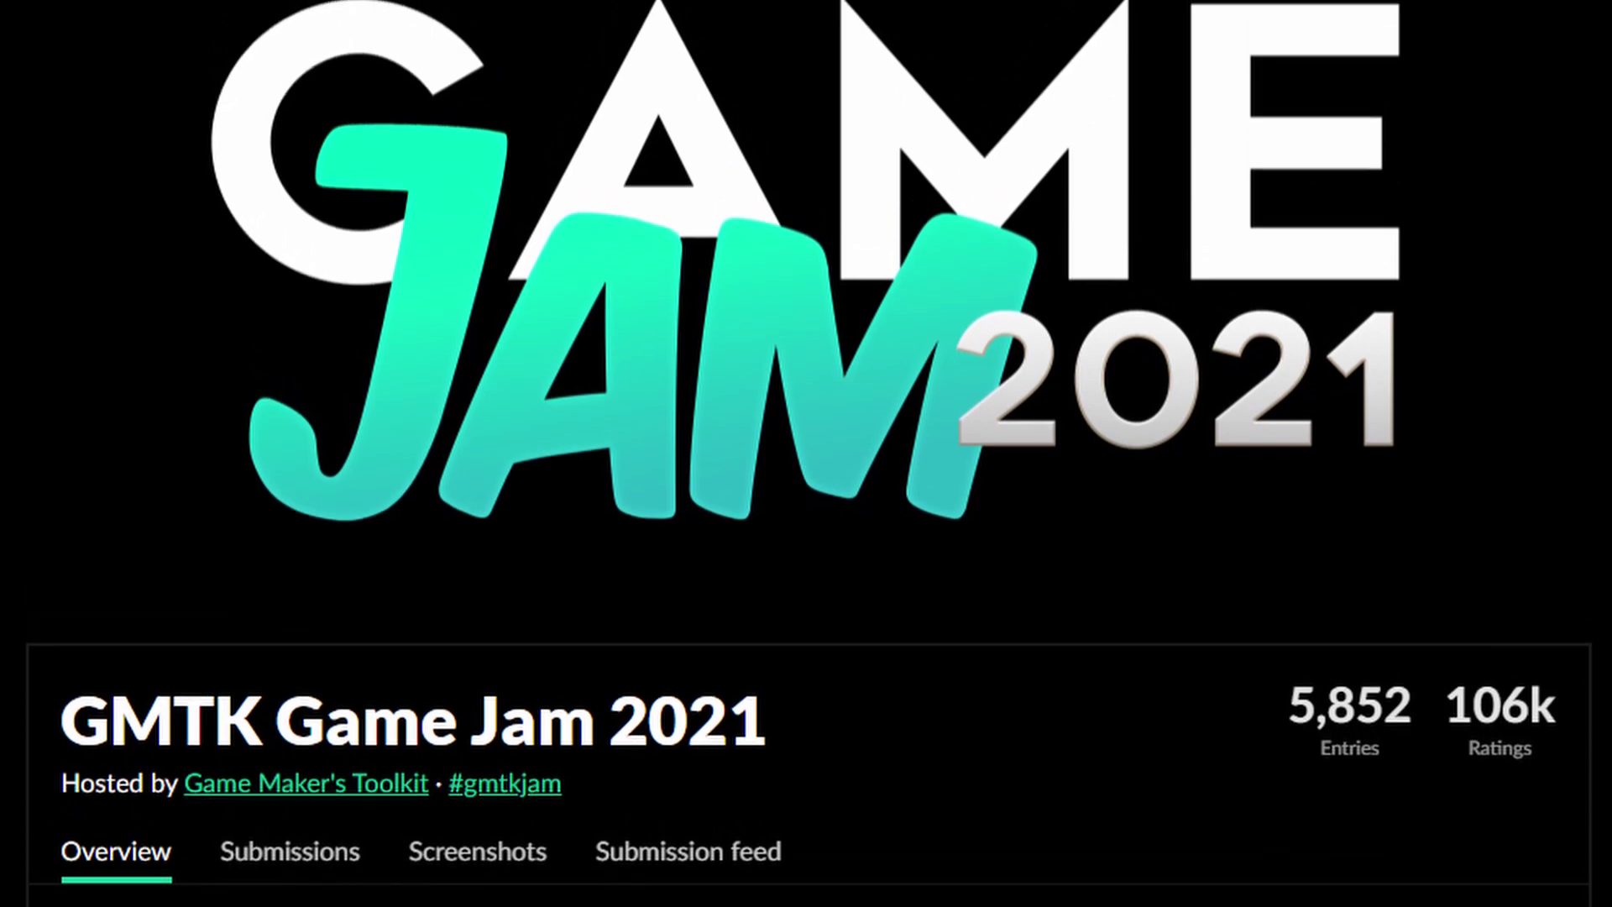
{"action": "left_click_drag", "start_coordinate": [932, 262], "coordinate": [937, 169]}
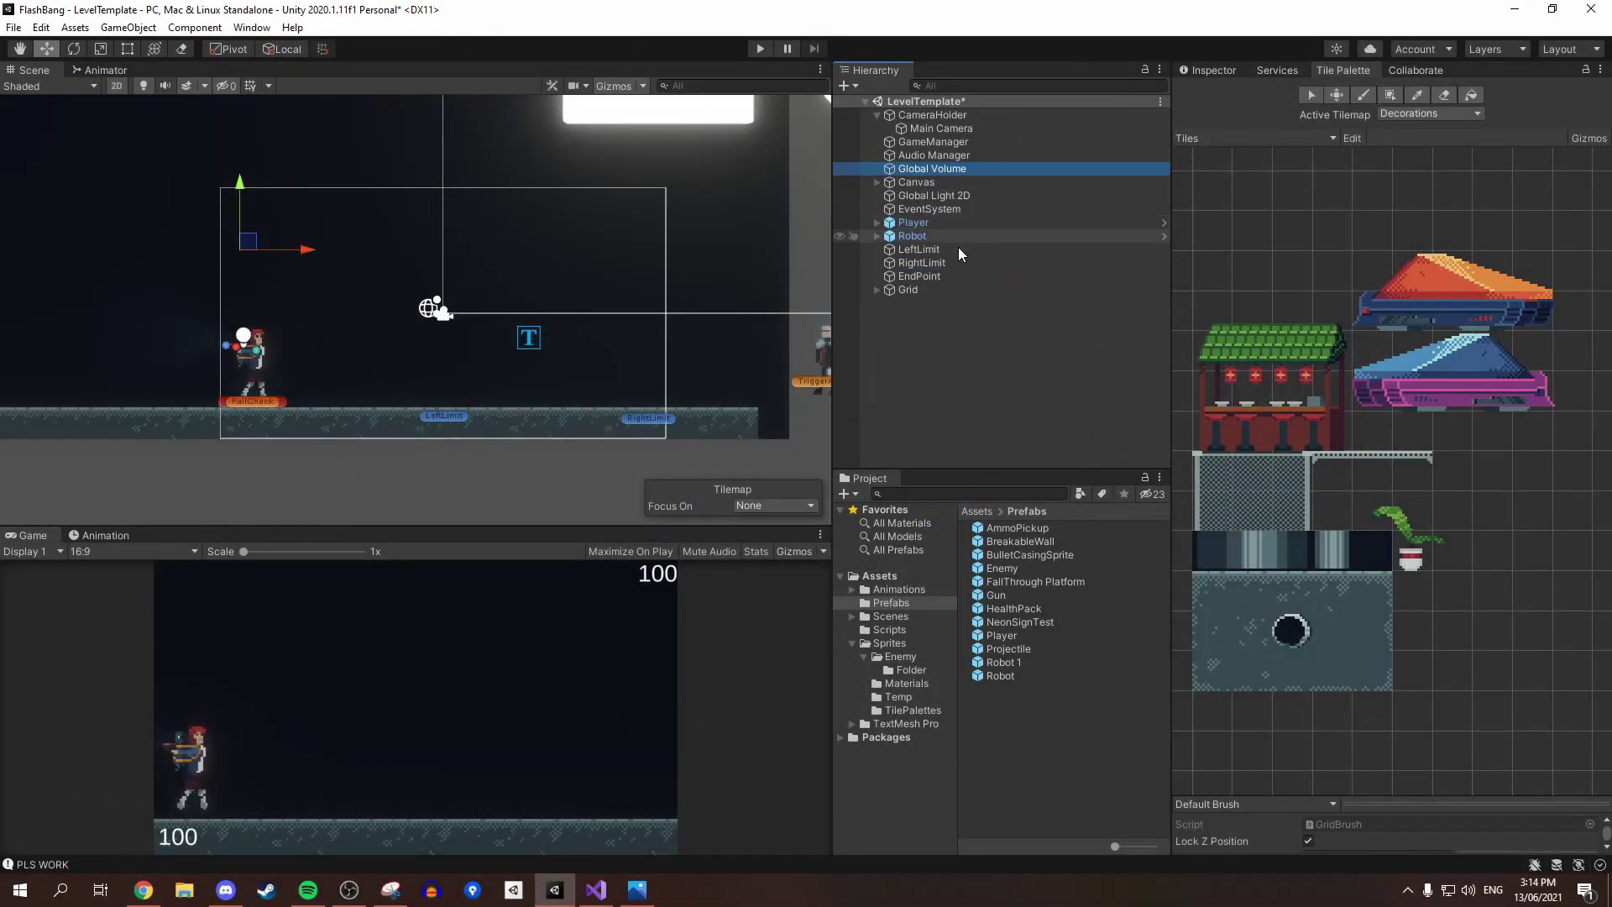
Examine the EndPoint and Grid objects and their placement across the level template in the scene view
{"action": "left_click", "coordinate": [910, 277]}
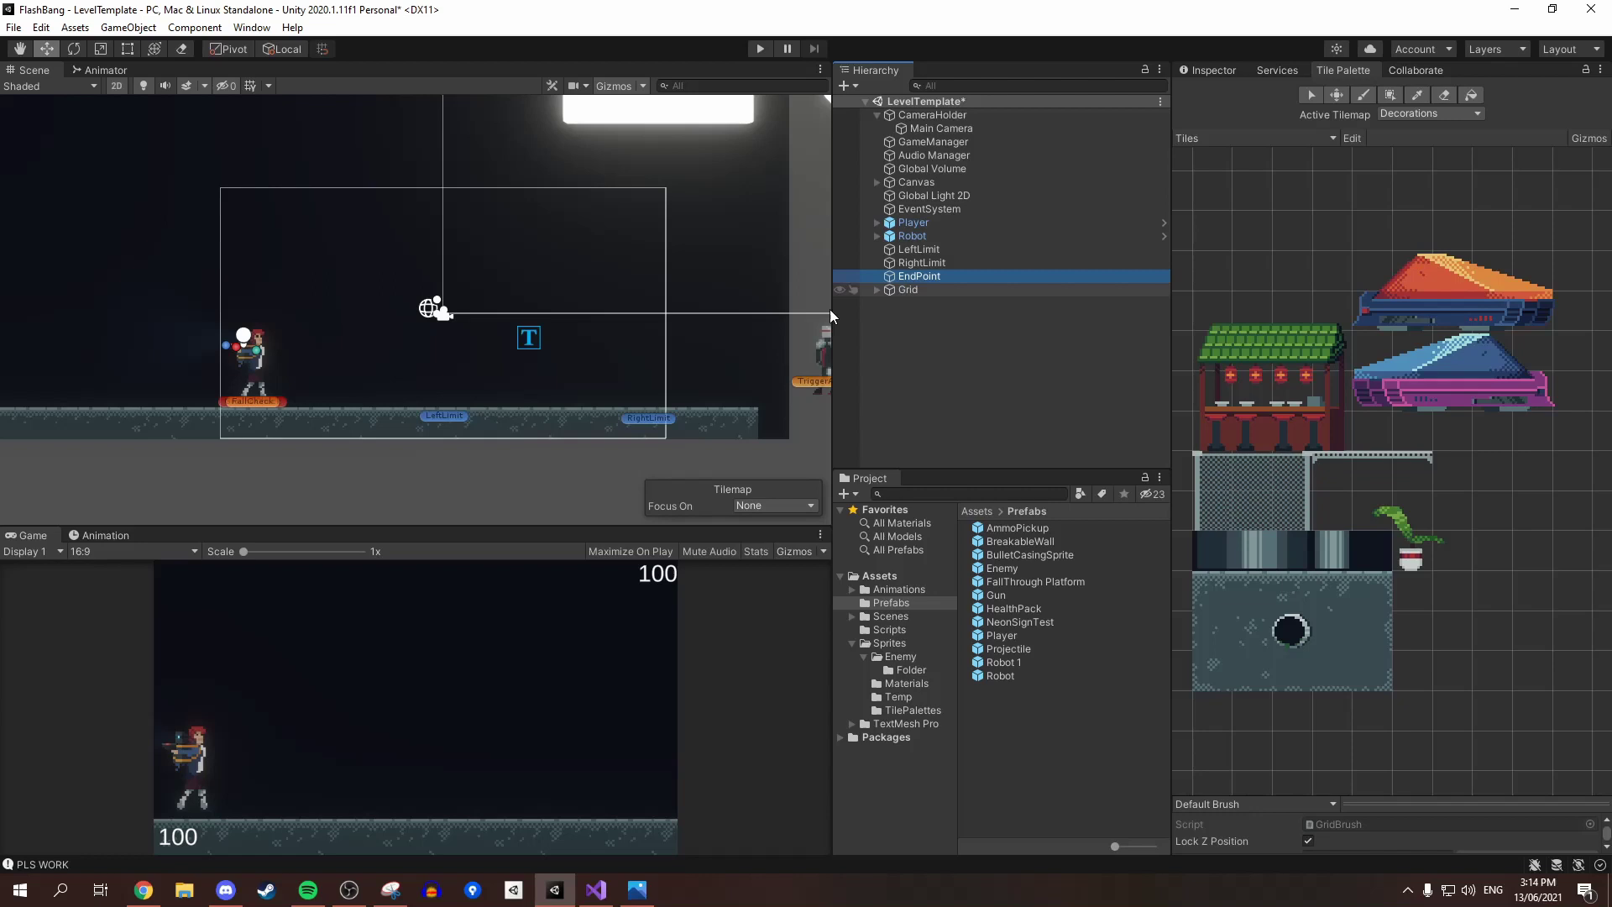
{"action": "scroll", "coordinate": [276, 319], "scroll_direction": "down", "scroll_amount": 3}
{"action": "scroll", "coordinate": [280, 360], "scroll_direction": "up", "scroll_amount": 4}
{"action": "scroll", "coordinate": [371, 354], "scroll_direction": "up", "scroll_amount": 3}
{"action": "scroll", "coordinate": [440, 389], "scroll_direction": "down", "scroll_amount": 3}
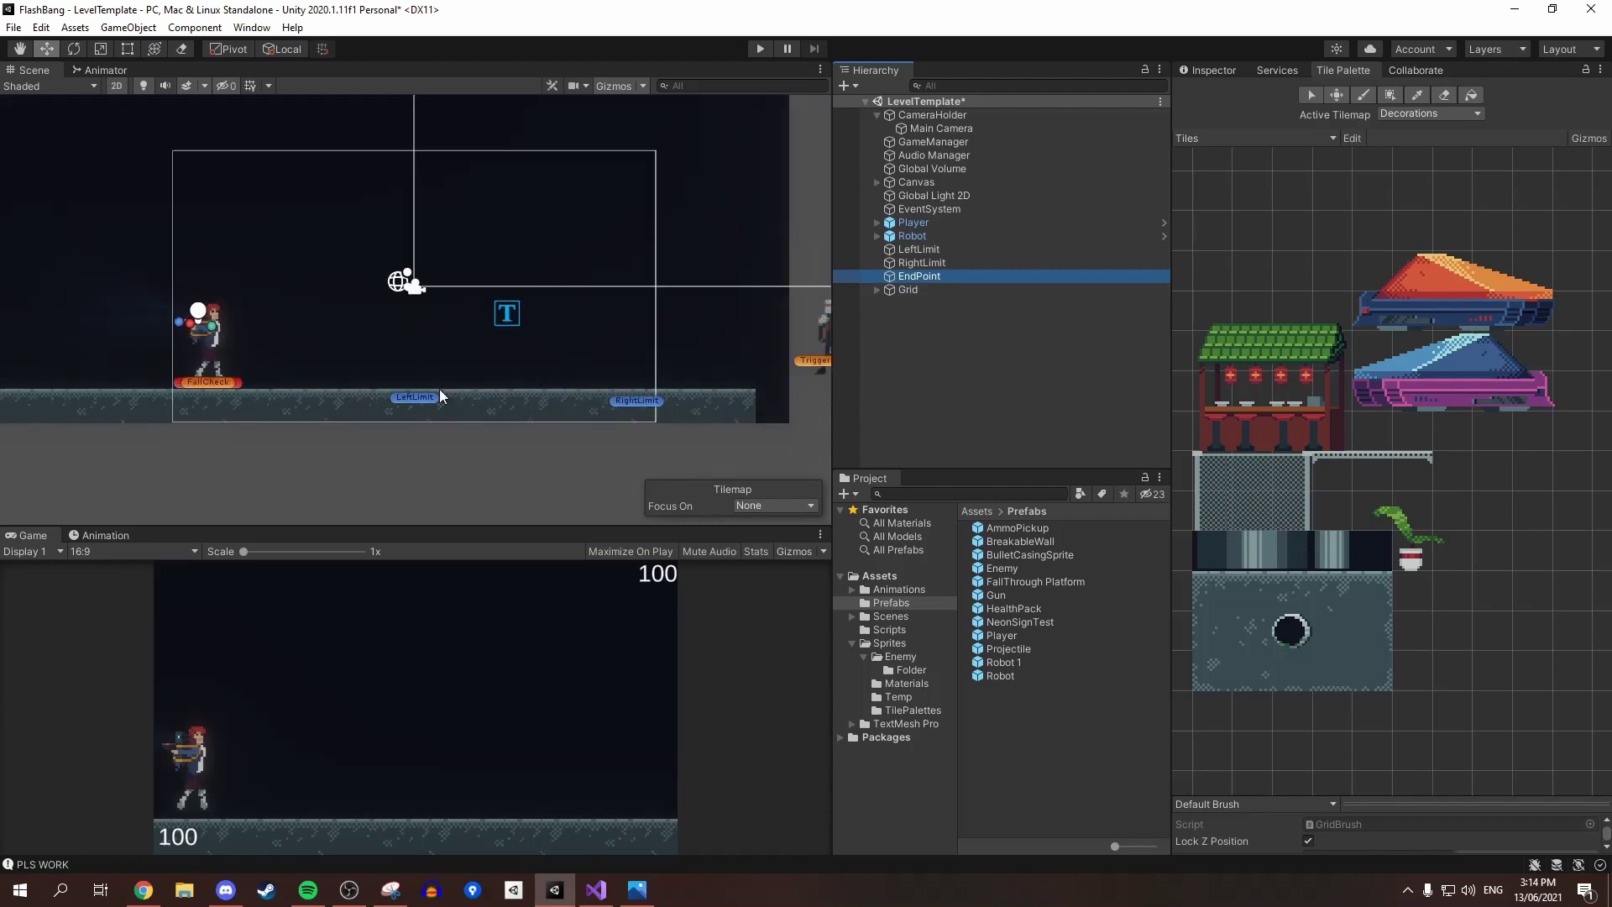
{"action": "scroll", "coordinate": [441, 375], "scroll_direction": "up", "scroll_amount": 4}
{"action": "middle_click_drag", "start_coordinate": [440, 375], "coordinate": [460, 400]}
{"action": "left_click", "coordinate": [910, 289]}
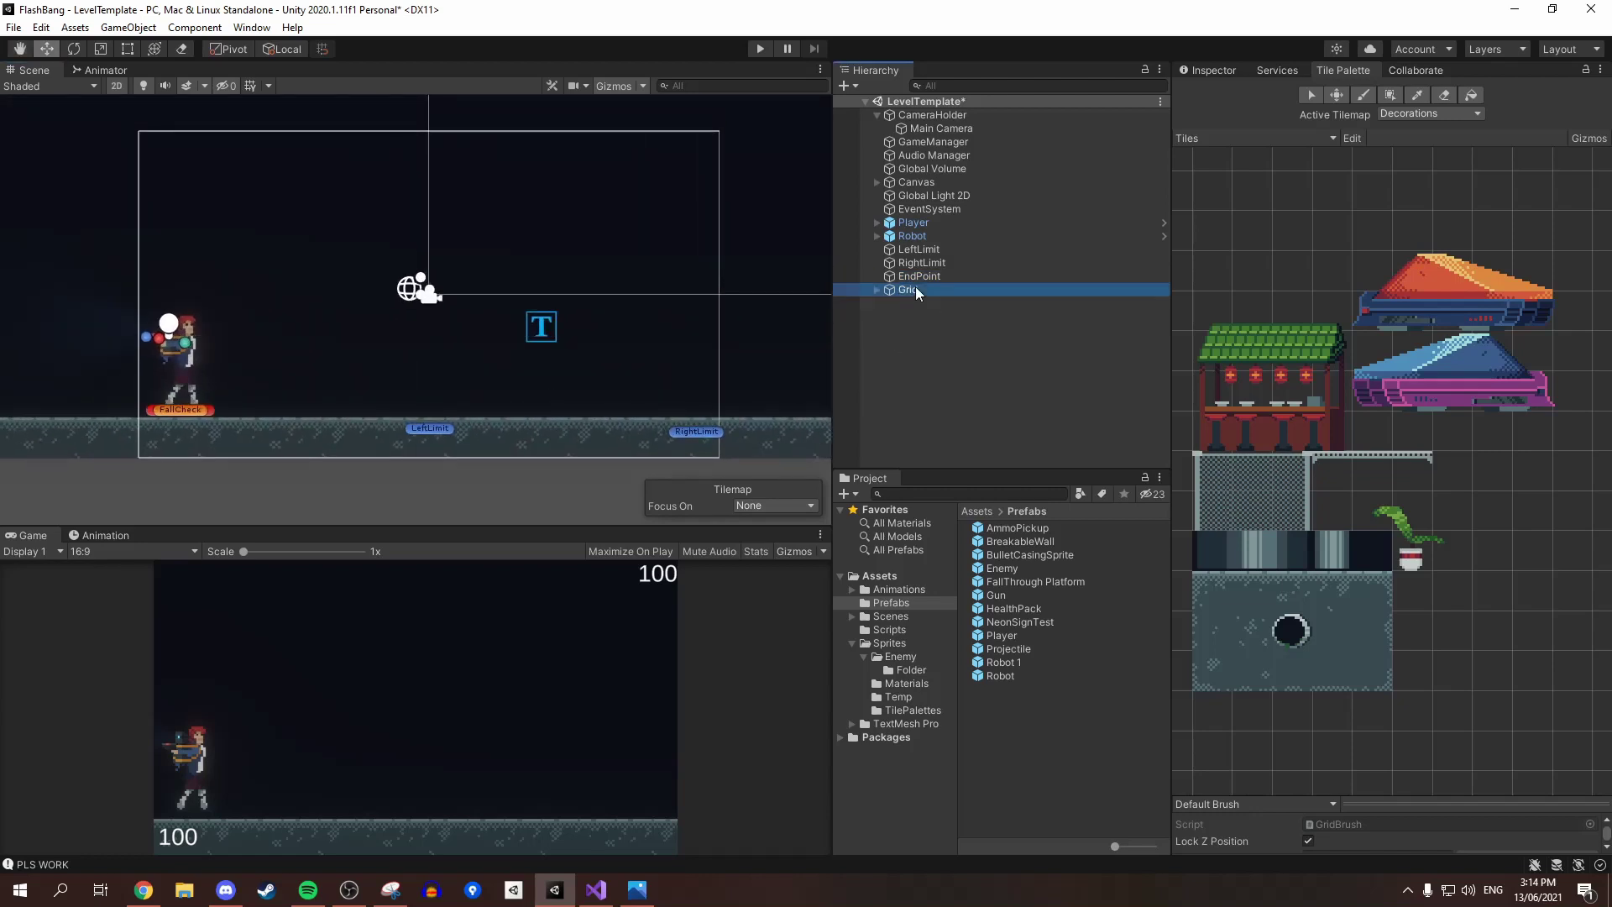
{"action": "scroll", "coordinate": [511, 438], "scroll_direction": "down", "scroll_amount": 2}
{"action": "scroll", "coordinate": [520, 433], "scroll_direction": "up", "scroll_amount": 3}
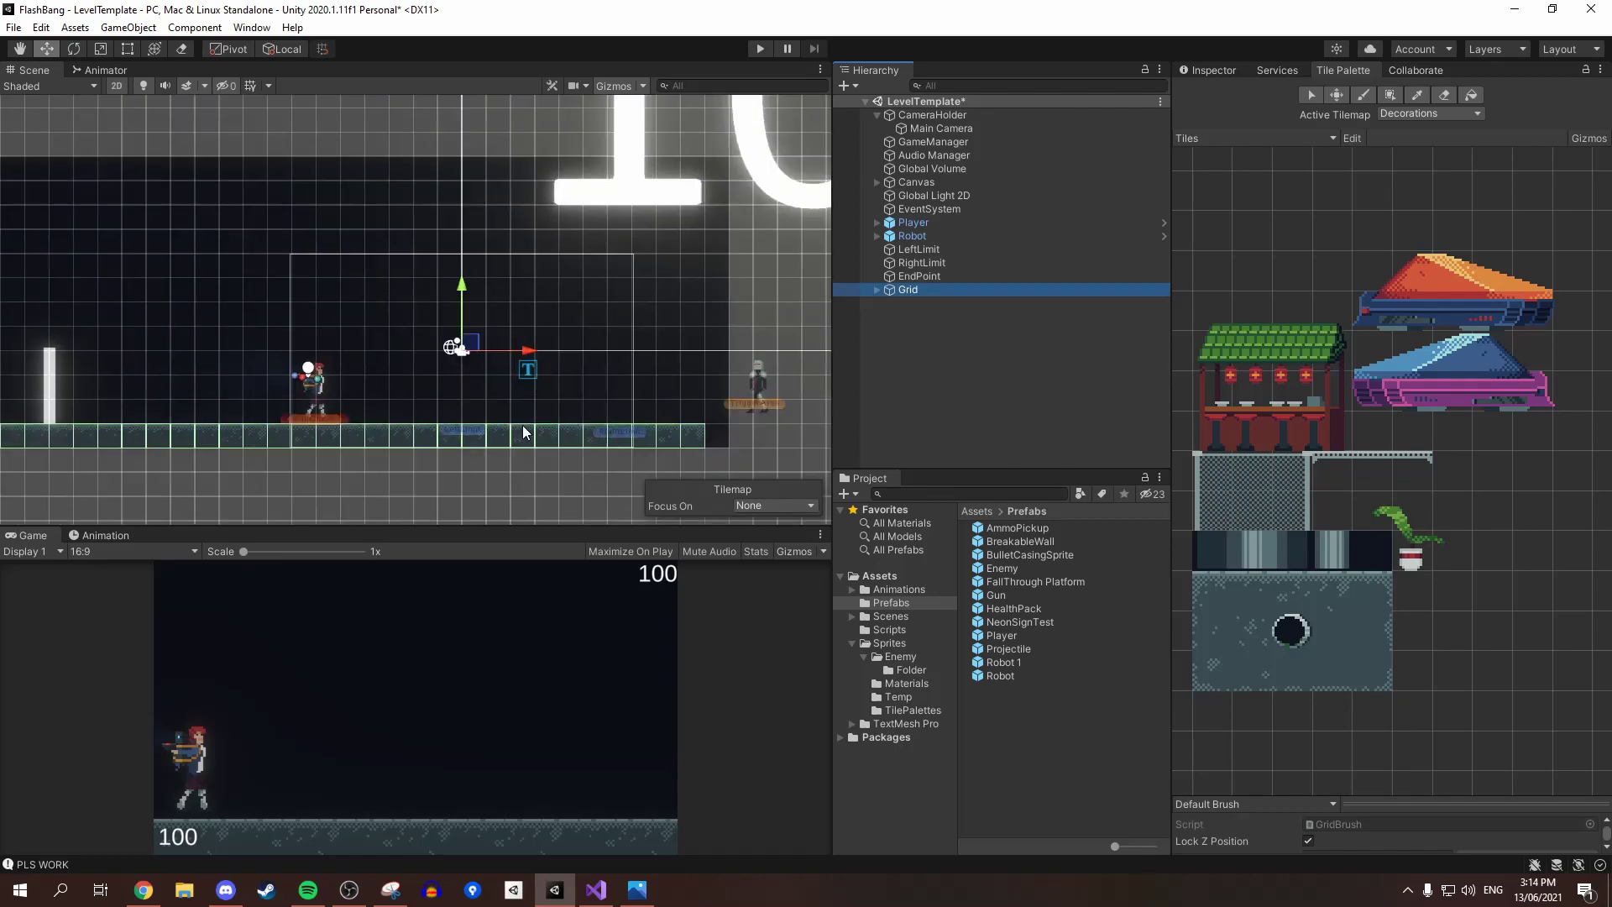
{"action": "scroll", "coordinate": [515, 430], "scroll_direction": "down", "scroll_amount": 3}
{"action": "middle_click_drag", "start_coordinate": [440, 438], "coordinate": [543, 370]}
{"action": "scroll", "coordinate": [518, 400], "scroll_direction": "down", "scroll_amount": 5}
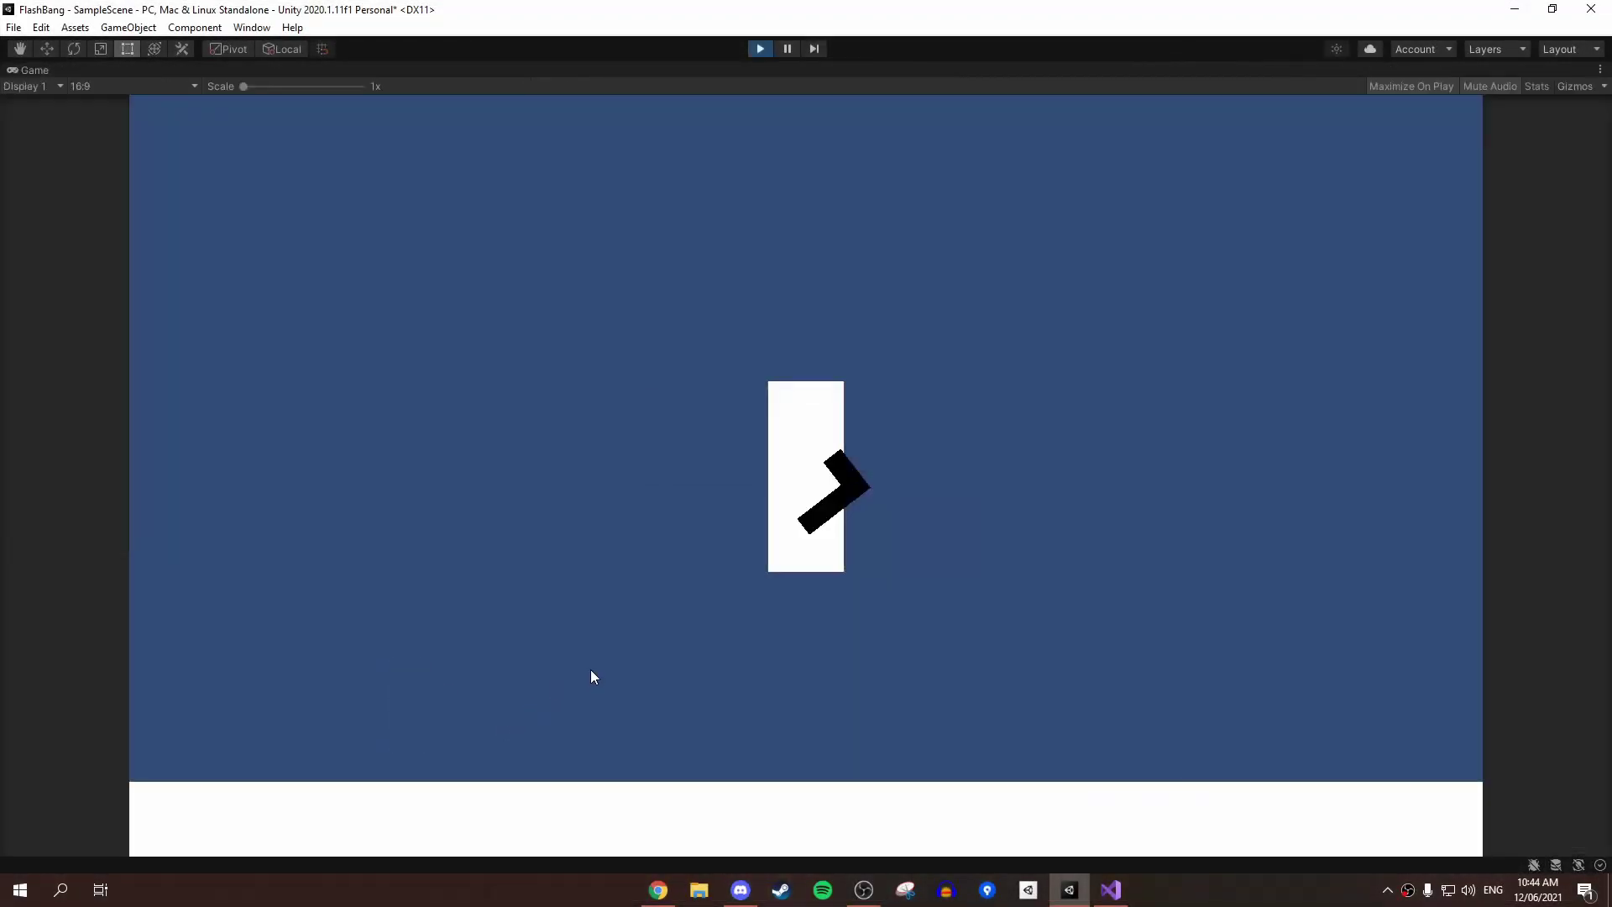
Playtest the player's movement and fire the gun above, level with and below the player
{"action": "key", "text": "a"}
{"action": "left_click", "coordinate": [1301, 569]}
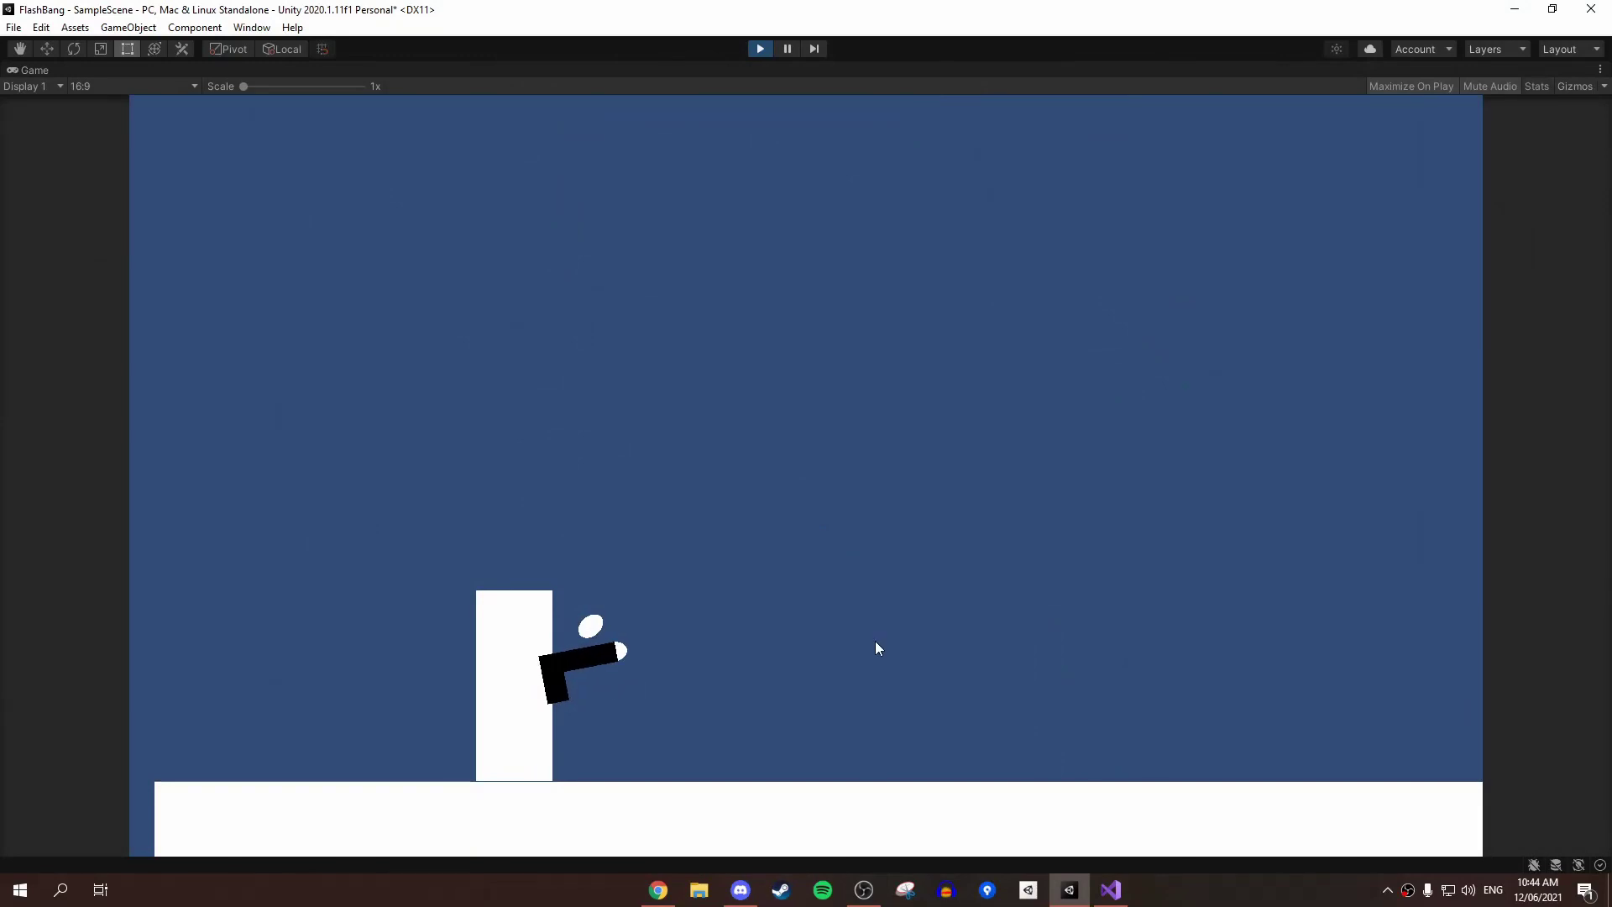
{"action": "left_click", "coordinate": [882, 794]}
{"action": "left_click", "coordinate": [823, 425]}
{"action": "left_click", "coordinate": [884, 615]}
{"action": "left_click", "coordinate": [944, 783]}
{"action": "left_click", "coordinate": [839, 425]}
{"action": "left_click", "coordinate": [940, 681]}
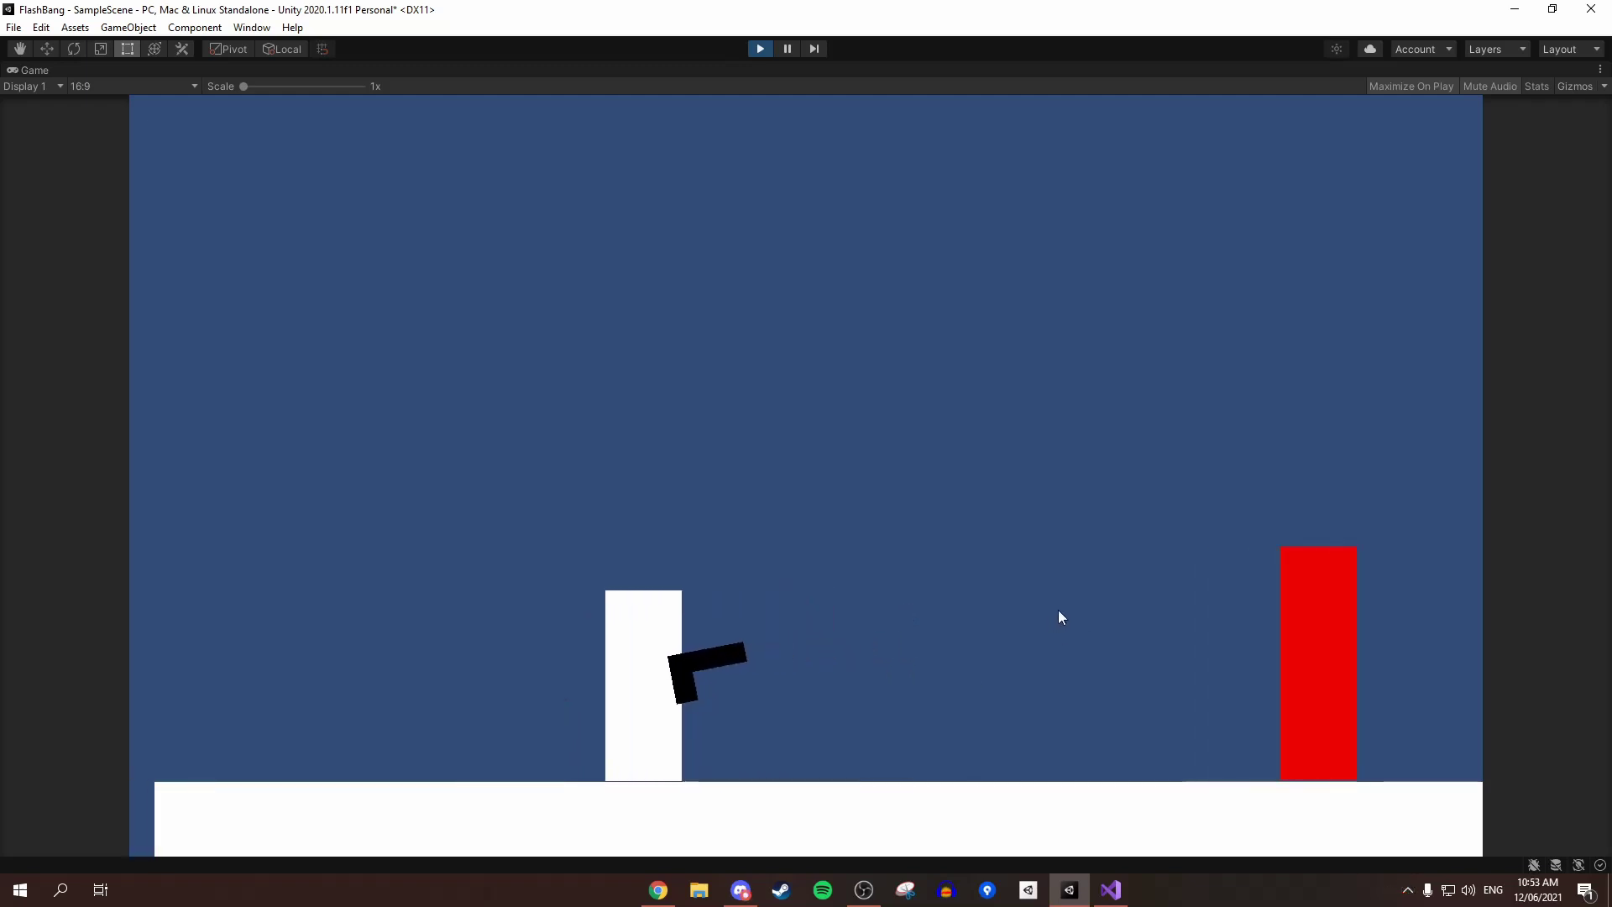
Shoot the red enemy in play mode and open the console above the action to check the damage log
{"action": "key", "text": "d"}
{"action": "left_click", "coordinate": [1250, 632]}
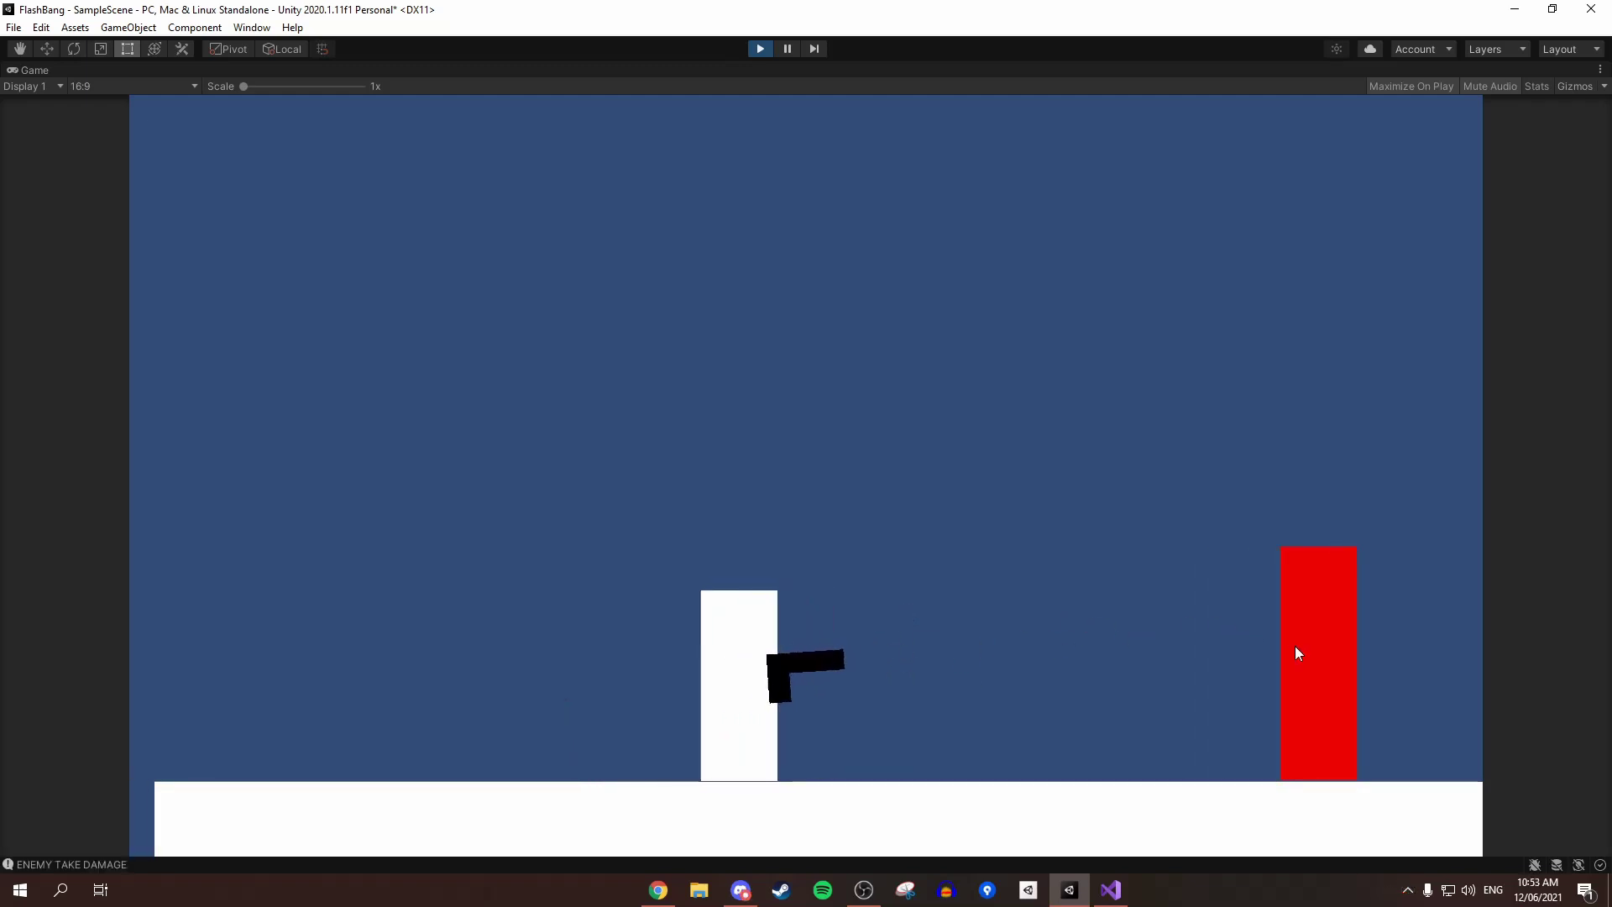
{"action": "left_click", "coordinate": [1294, 644]}
{"action": "left_click", "coordinate": [1289, 634]}
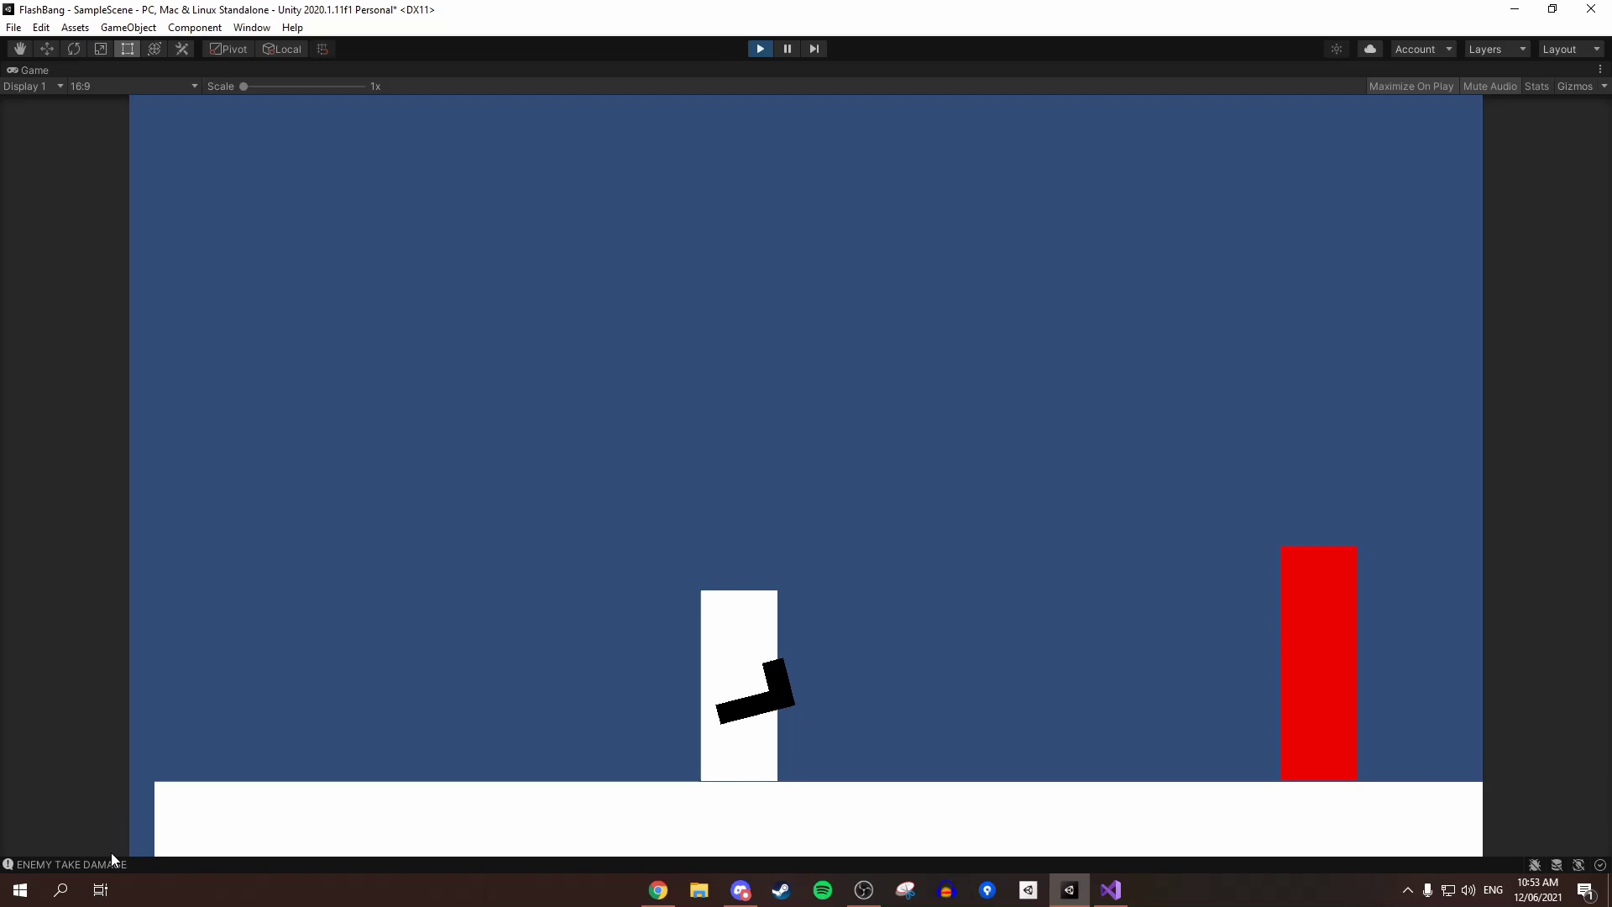
{"action": "left_click", "coordinate": [93, 865]}
{"action": "left_click_drag", "start_coordinate": [1145, 421], "coordinate": [974, 162]}
Move back and forth while shooting the red enemy to compare hits with the console's damage entries
{"action": "left_click", "coordinate": [1221, 662]}
{"action": "key", "text": "a"}
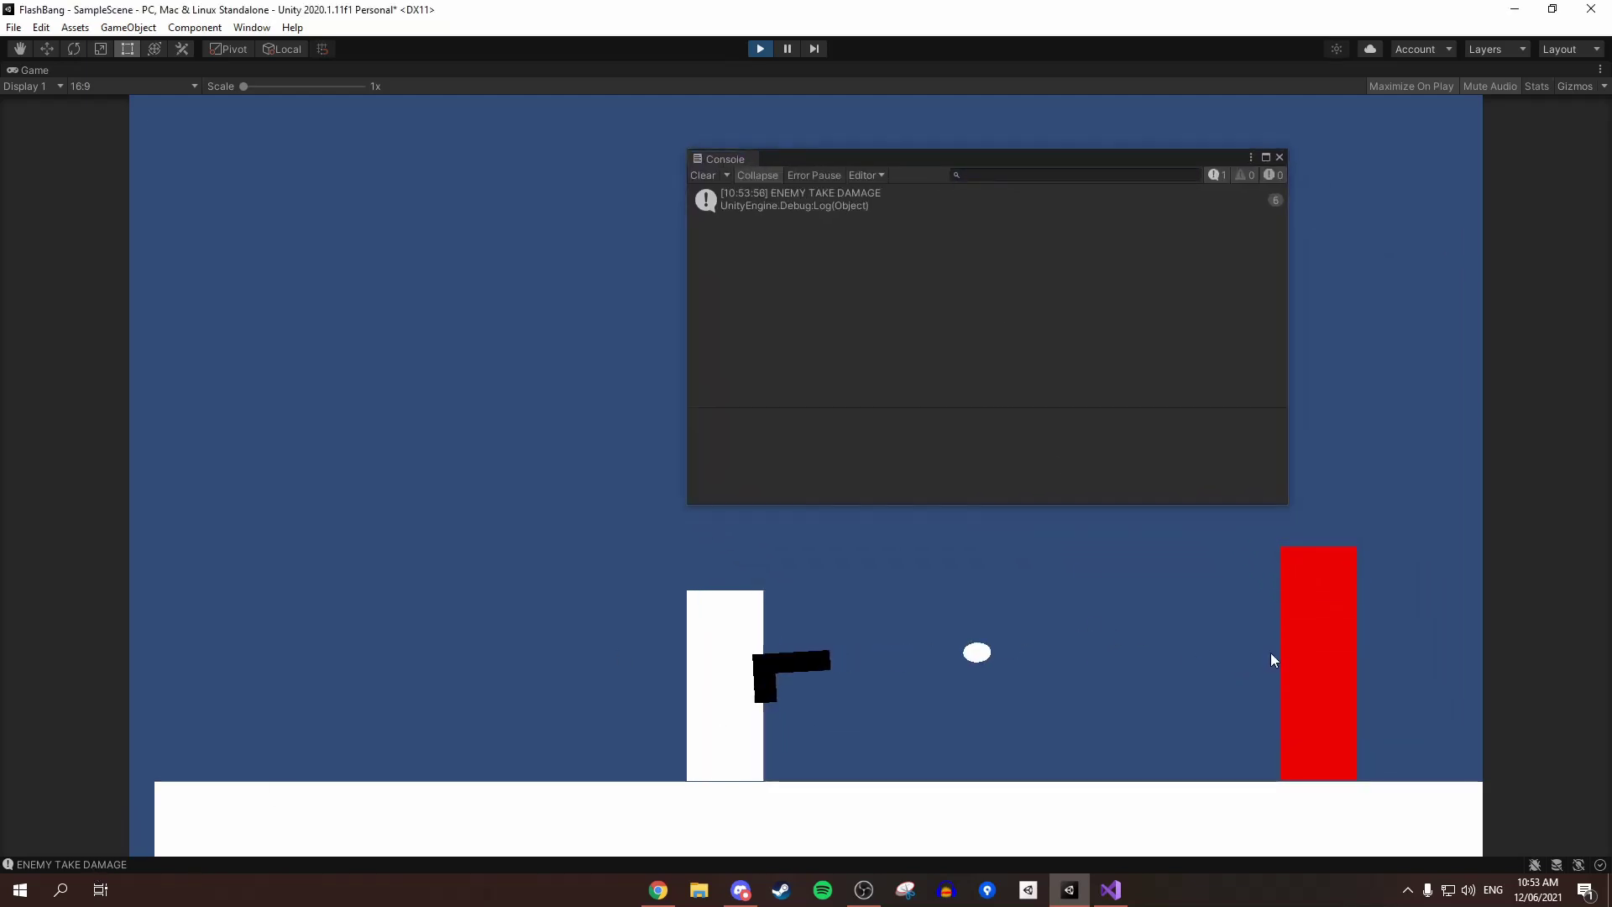
{"action": "key", "text": "d"}
{"action": "left_click", "coordinate": [1249, 638]}
{"action": "left_click", "coordinate": [1251, 640]}
{"action": "key", "text": "a"}
{"action": "left_click", "coordinate": [1268, 647]}
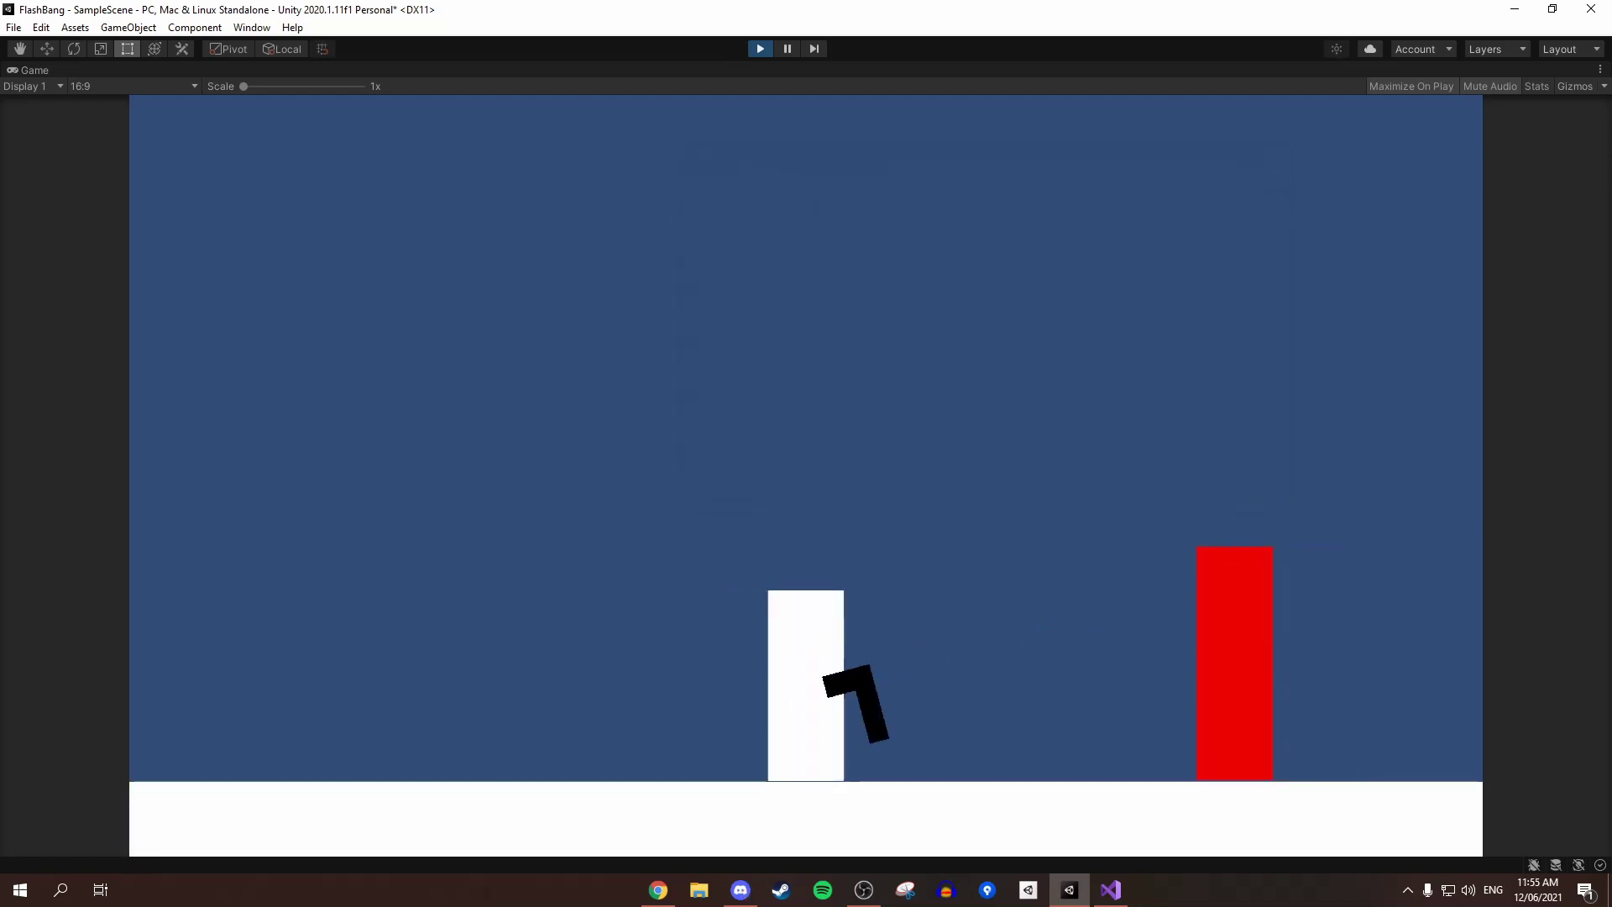
Playtest repeated shots at different heights on the red enemy while changing the player's distance from it
{"action": "key", "text": "a"}
{"action": "left_click", "coordinate": [1351, 678]}
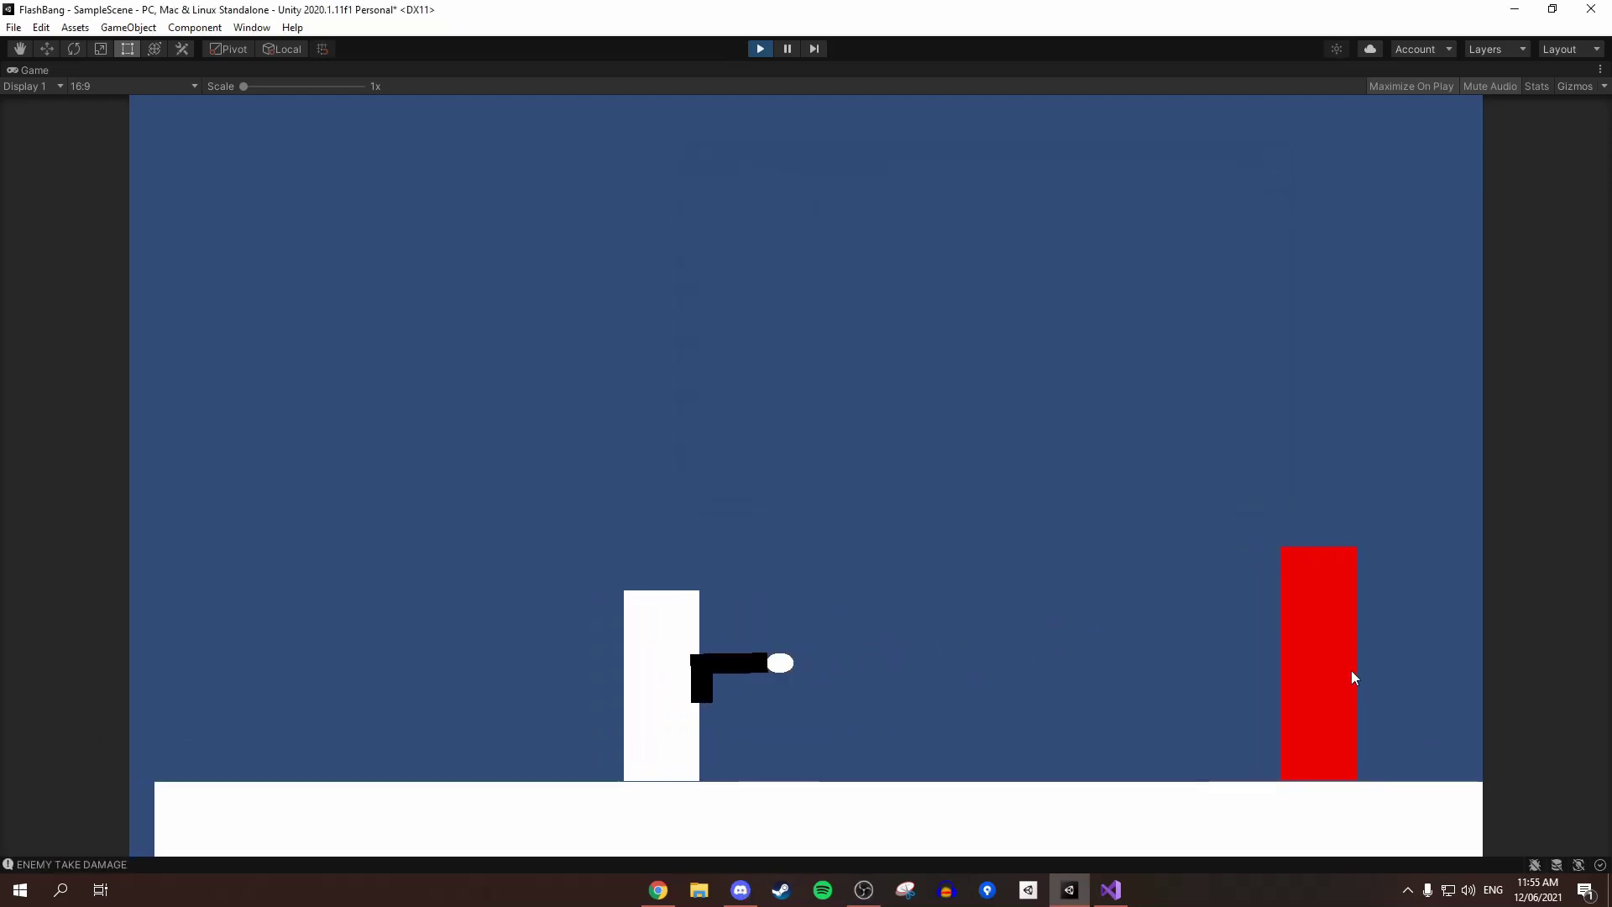
{"action": "key", "text": "d"}
{"action": "left_click", "coordinate": [1357, 645]}
{"action": "left_click", "coordinate": [1354, 603]}
{"action": "left_click", "coordinate": [1338, 559]}
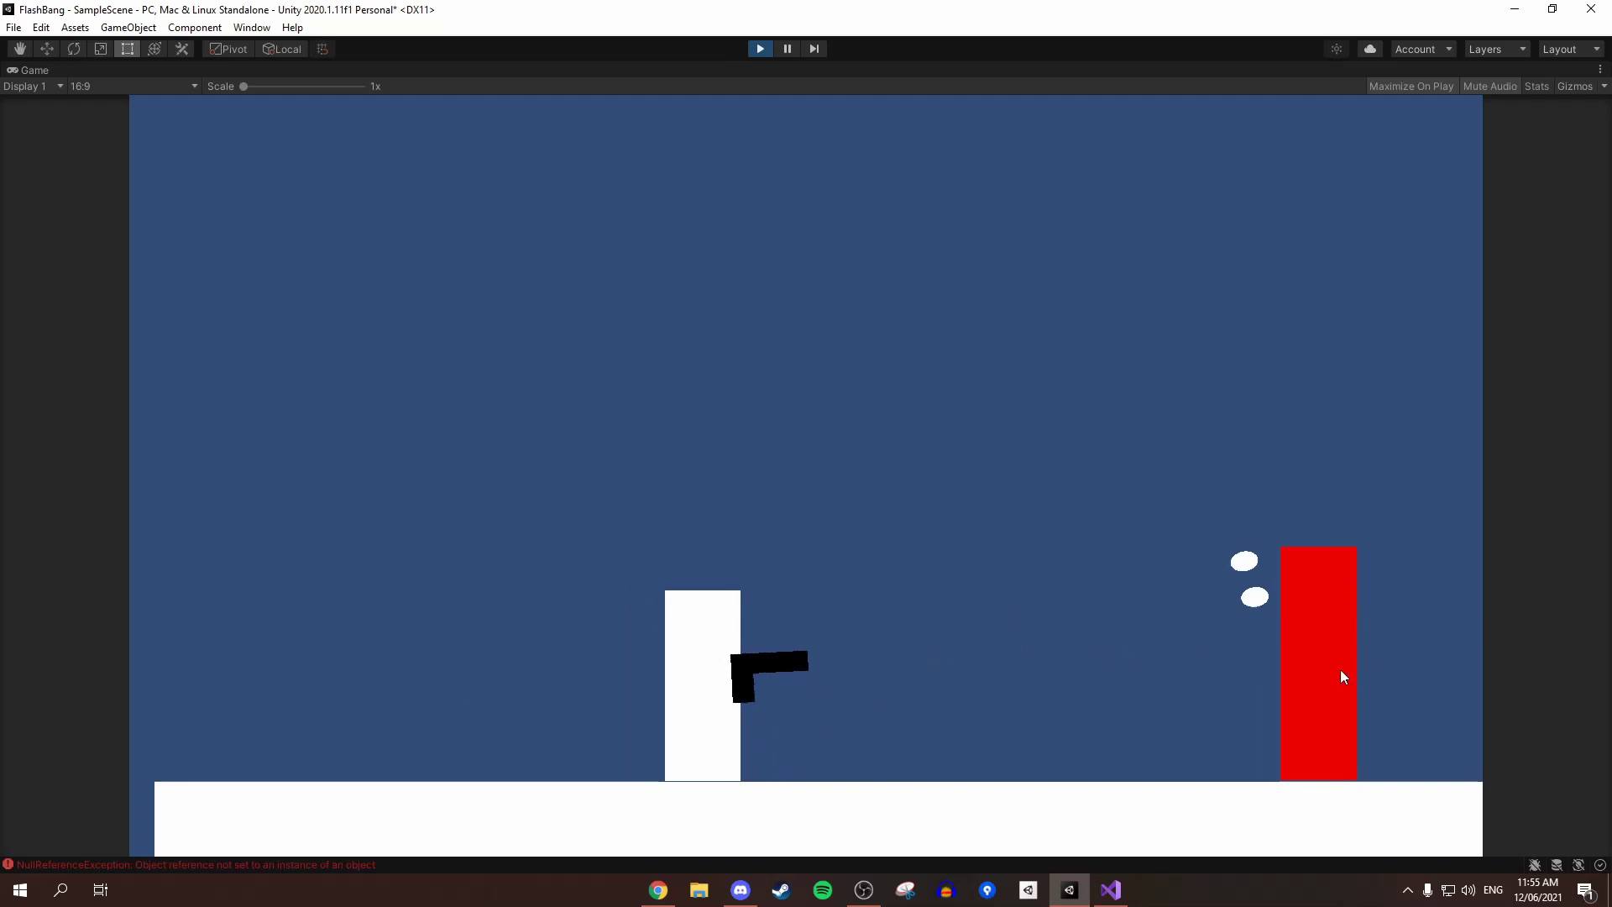
{"action": "left_click", "coordinate": [1340, 671]}
{"action": "left_click", "coordinate": [1349, 606]}
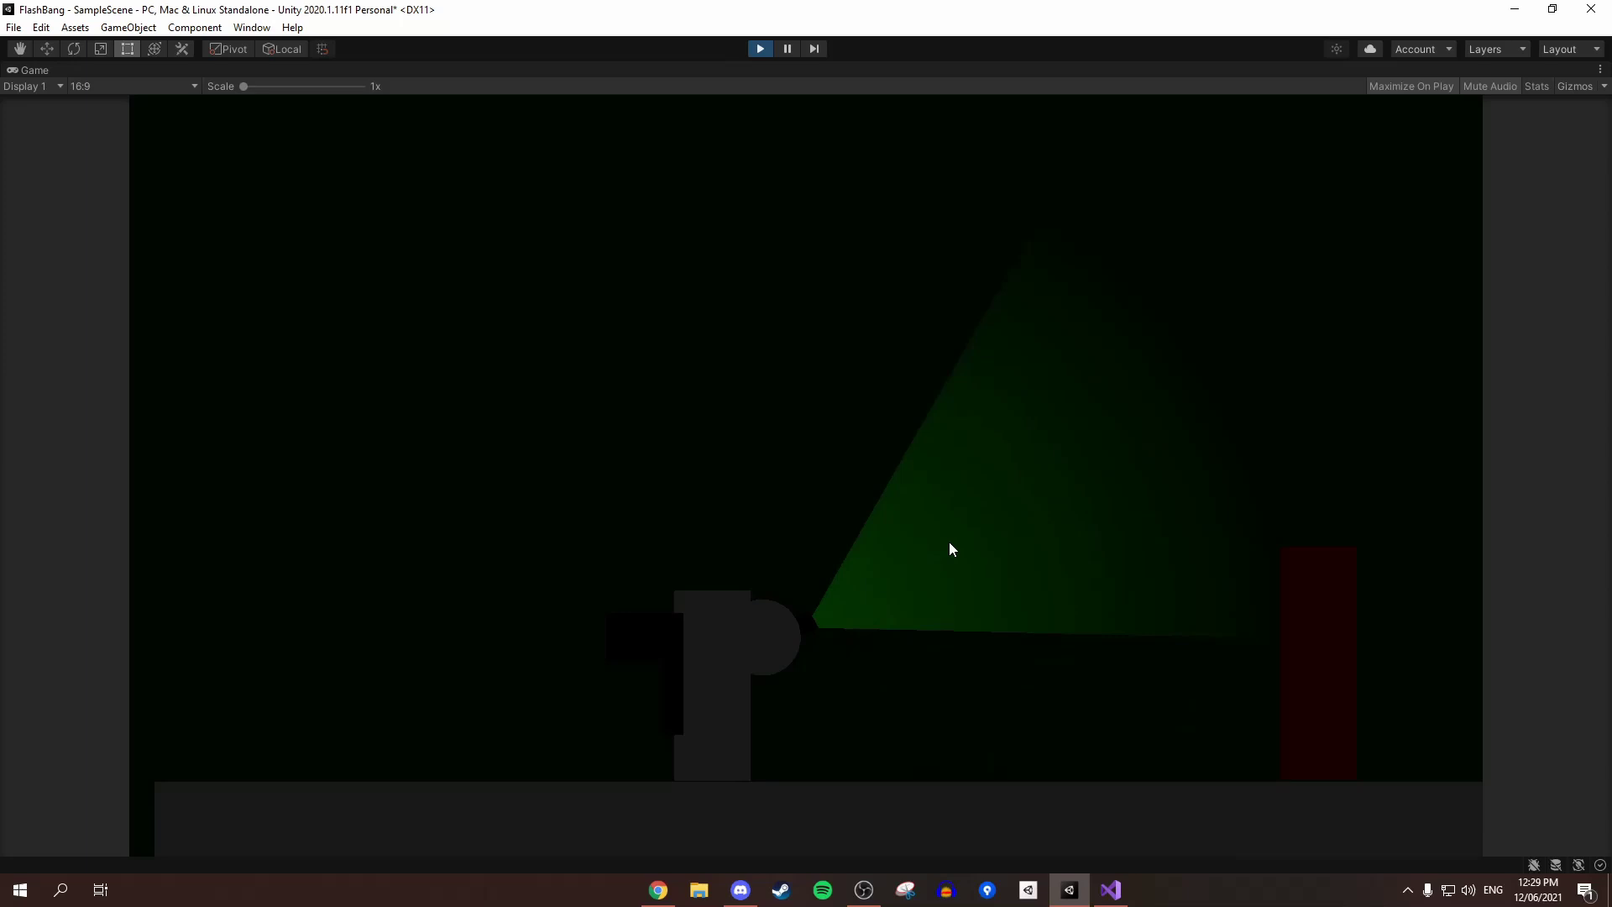
Playtest the green flashlight cone by turning the player between both directions in the dark scene
{"action": "key", "text": "a"}
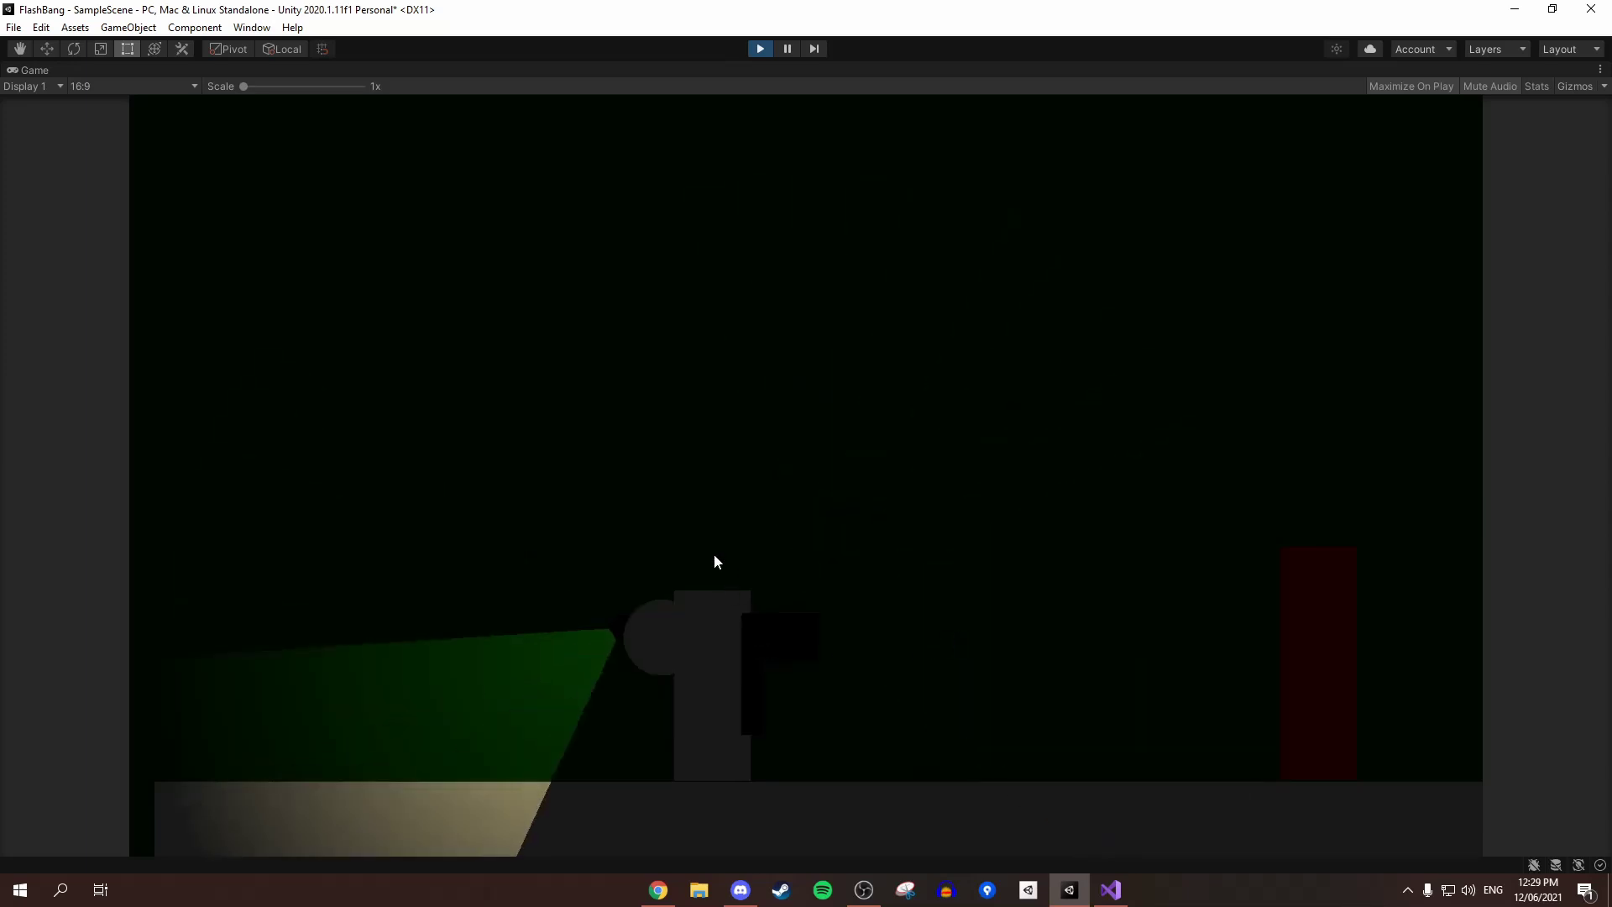
{"action": "key", "text": "d"}
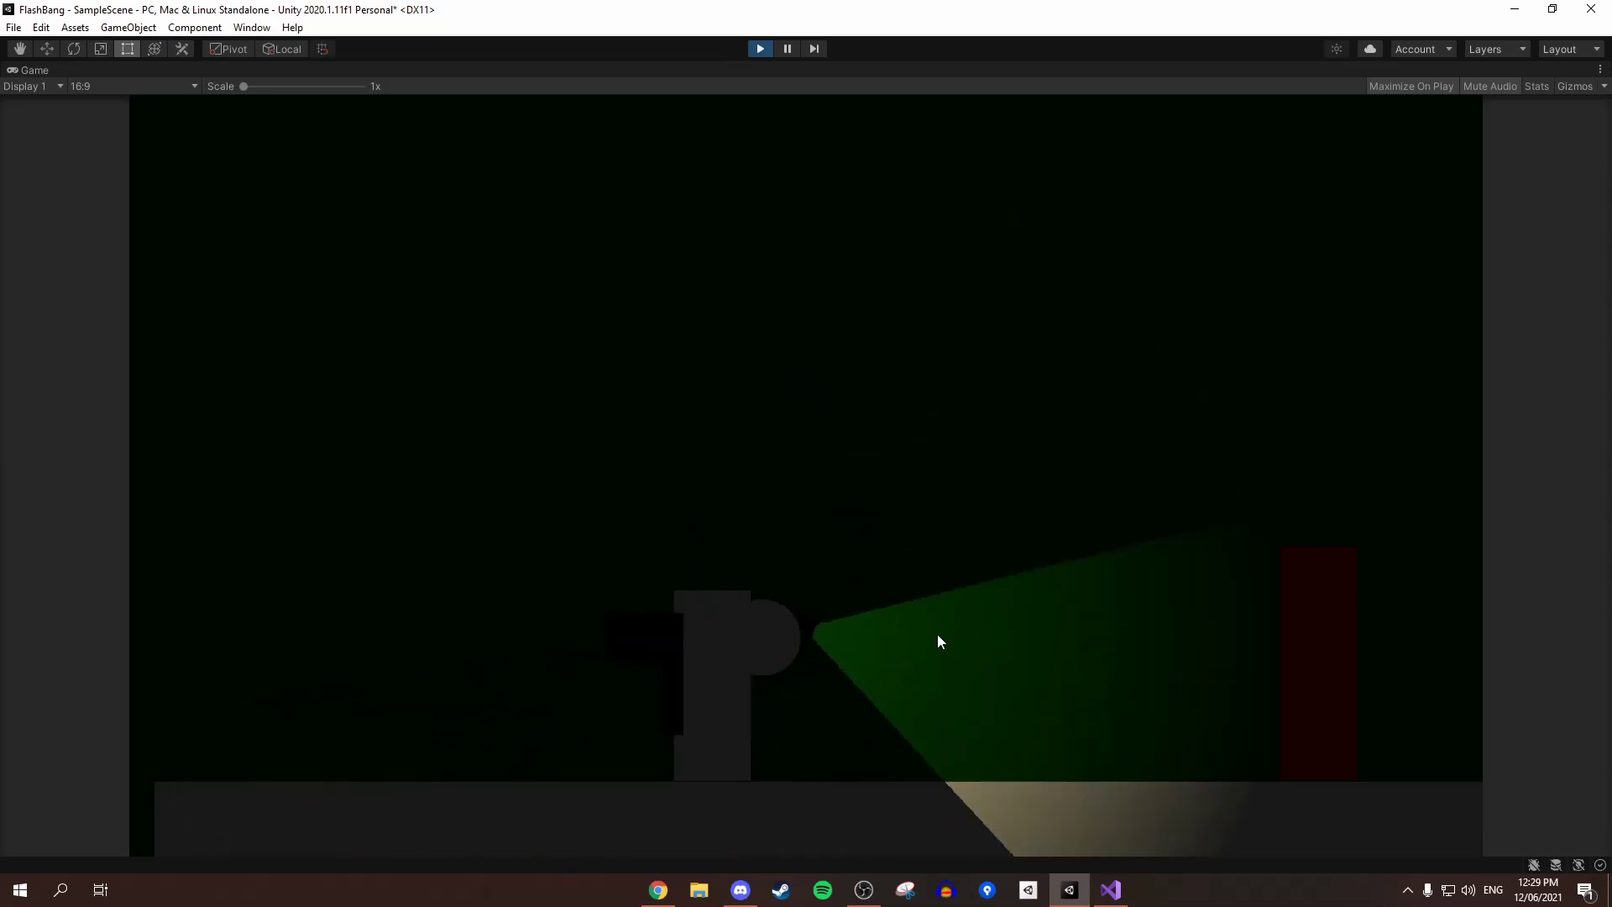
{"action": "key", "text": "a"}
{"action": "key", "text": "d"}
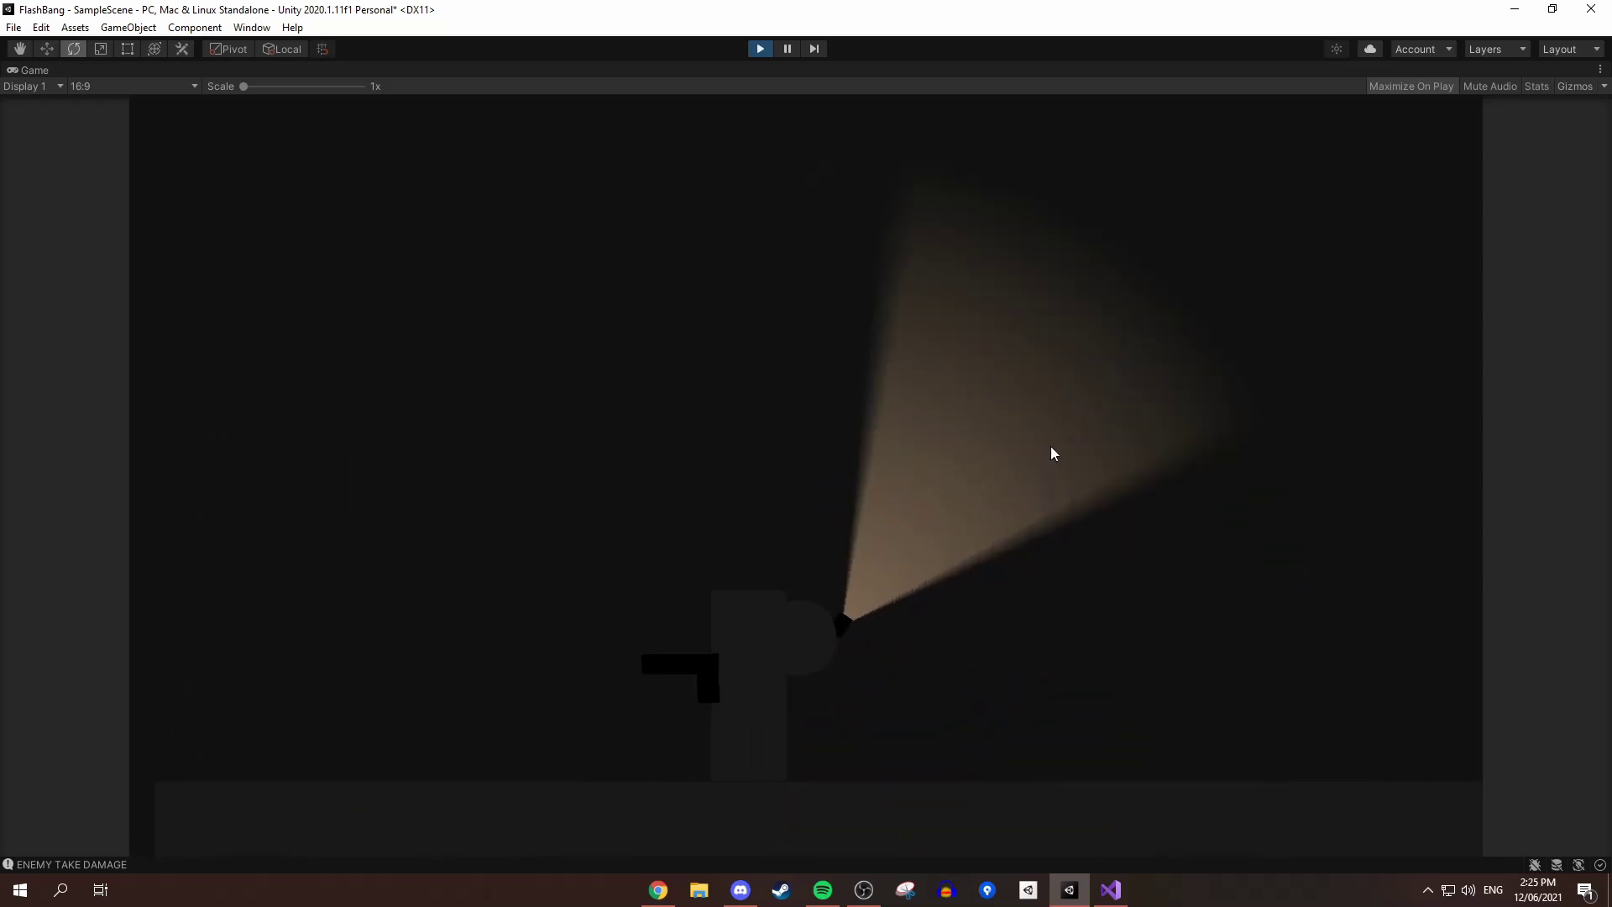
Playtest the warm, soft-edged flashlight beam while walking the player back and forth
{"action": "key", "text": "a"}
{"action": "key", "text": "d"}
{"action": "key", "text": "a"}
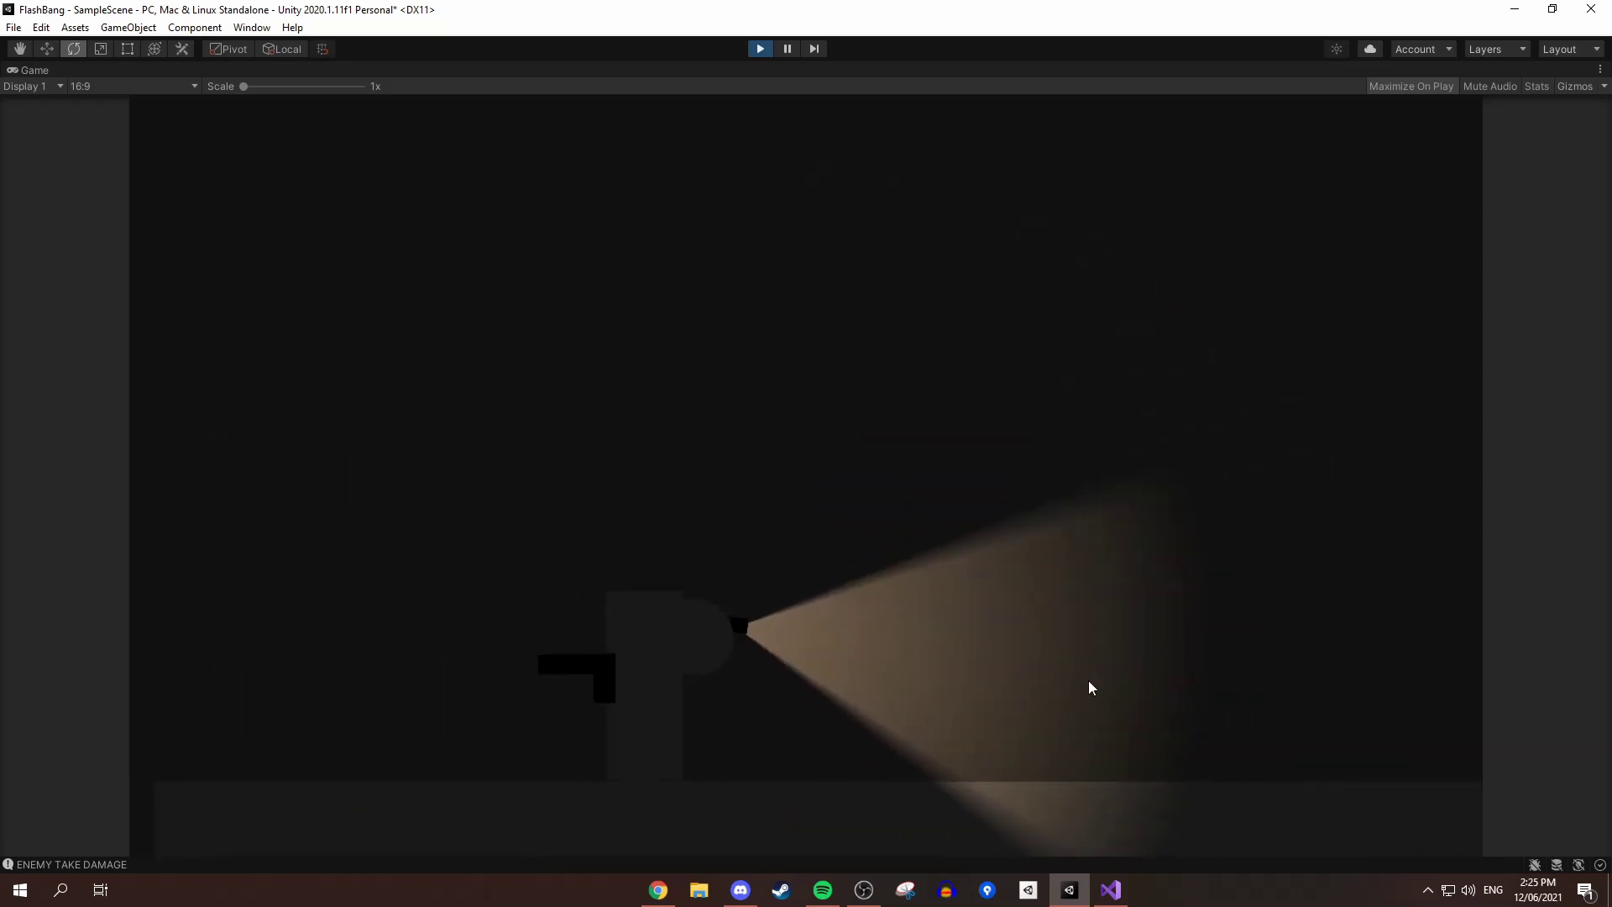
{"action": "key", "text": "d"}
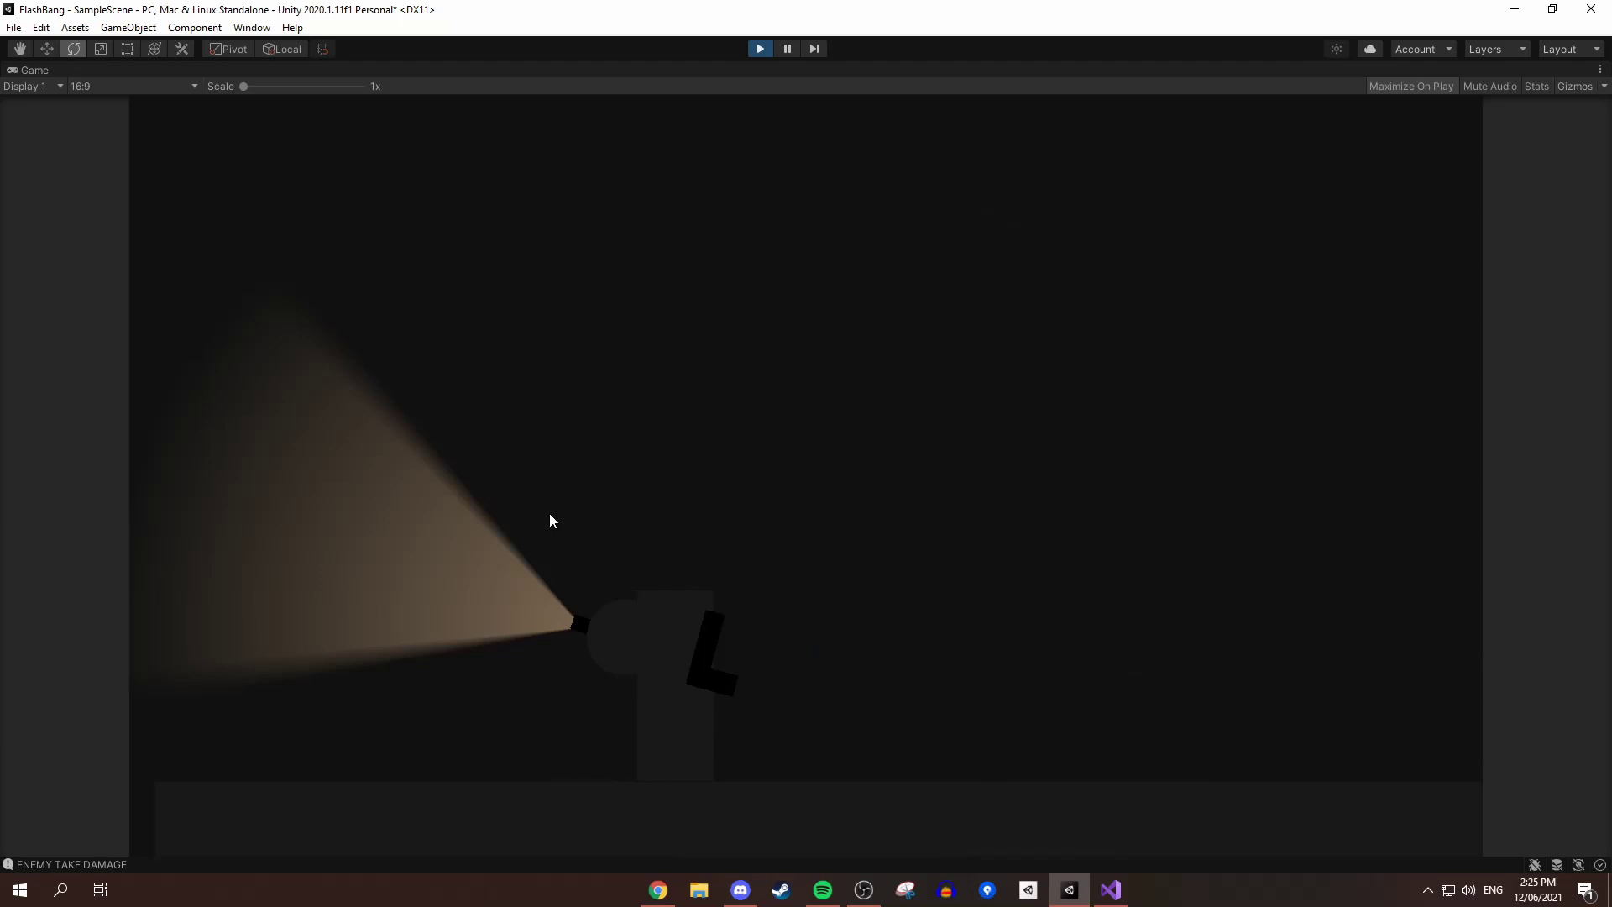
{"action": "key", "text": "d"}
{"action": "key", "text": "a"}
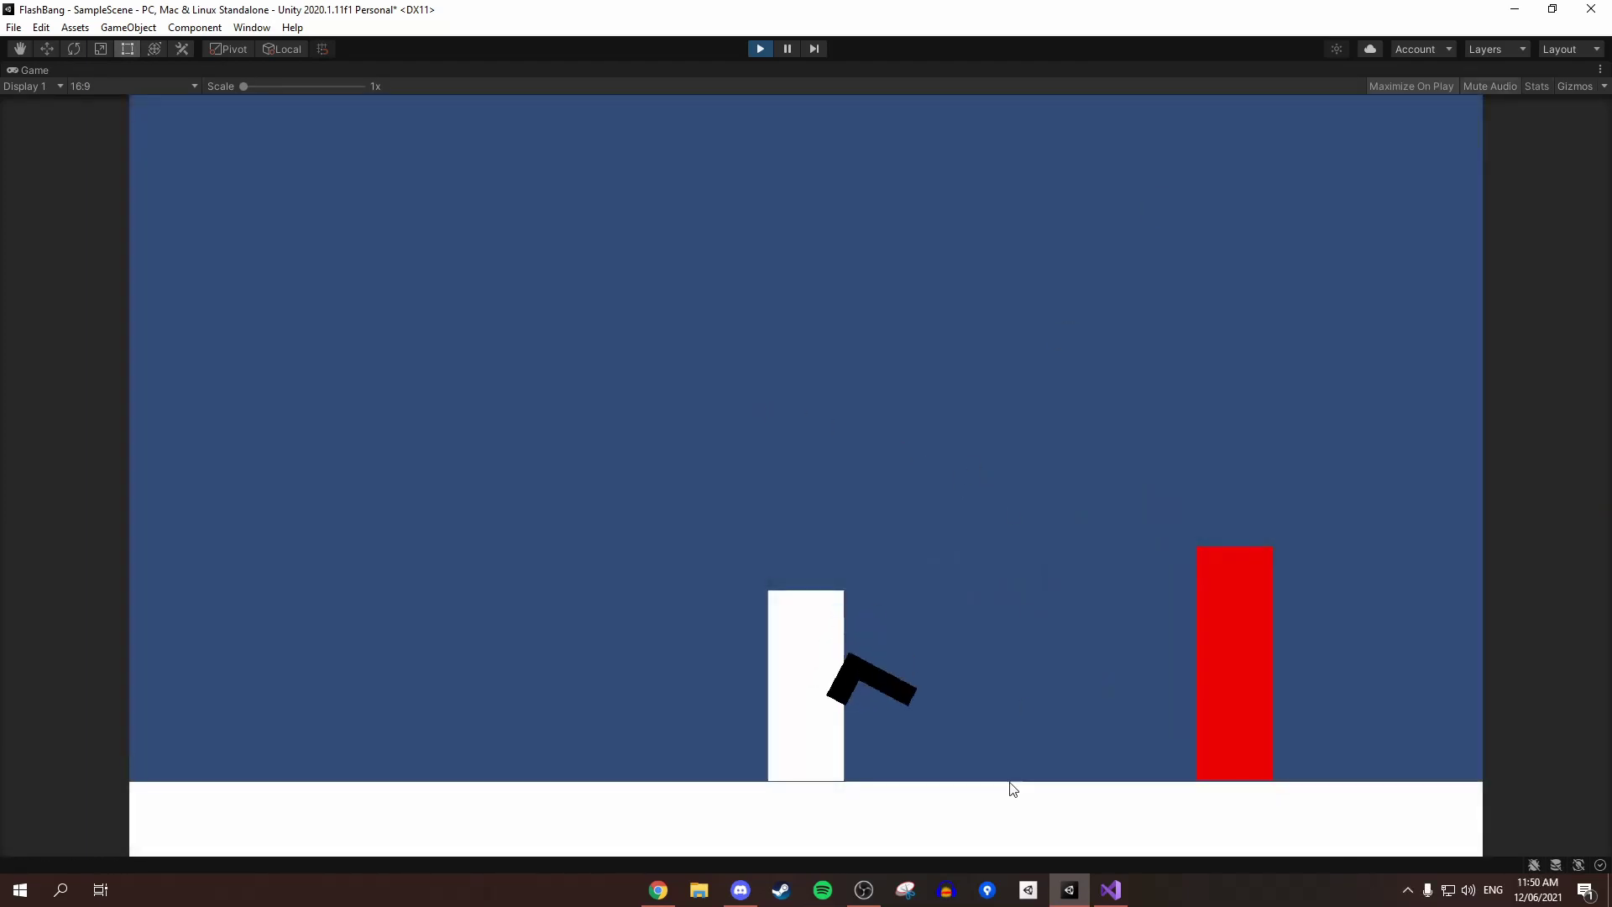
Playtest the approaching red enemy while moving the player and firing at several angles
{"action": "left_click", "coordinate": [1076, 436]}
{"action": "left_click", "coordinate": [1067, 687]}
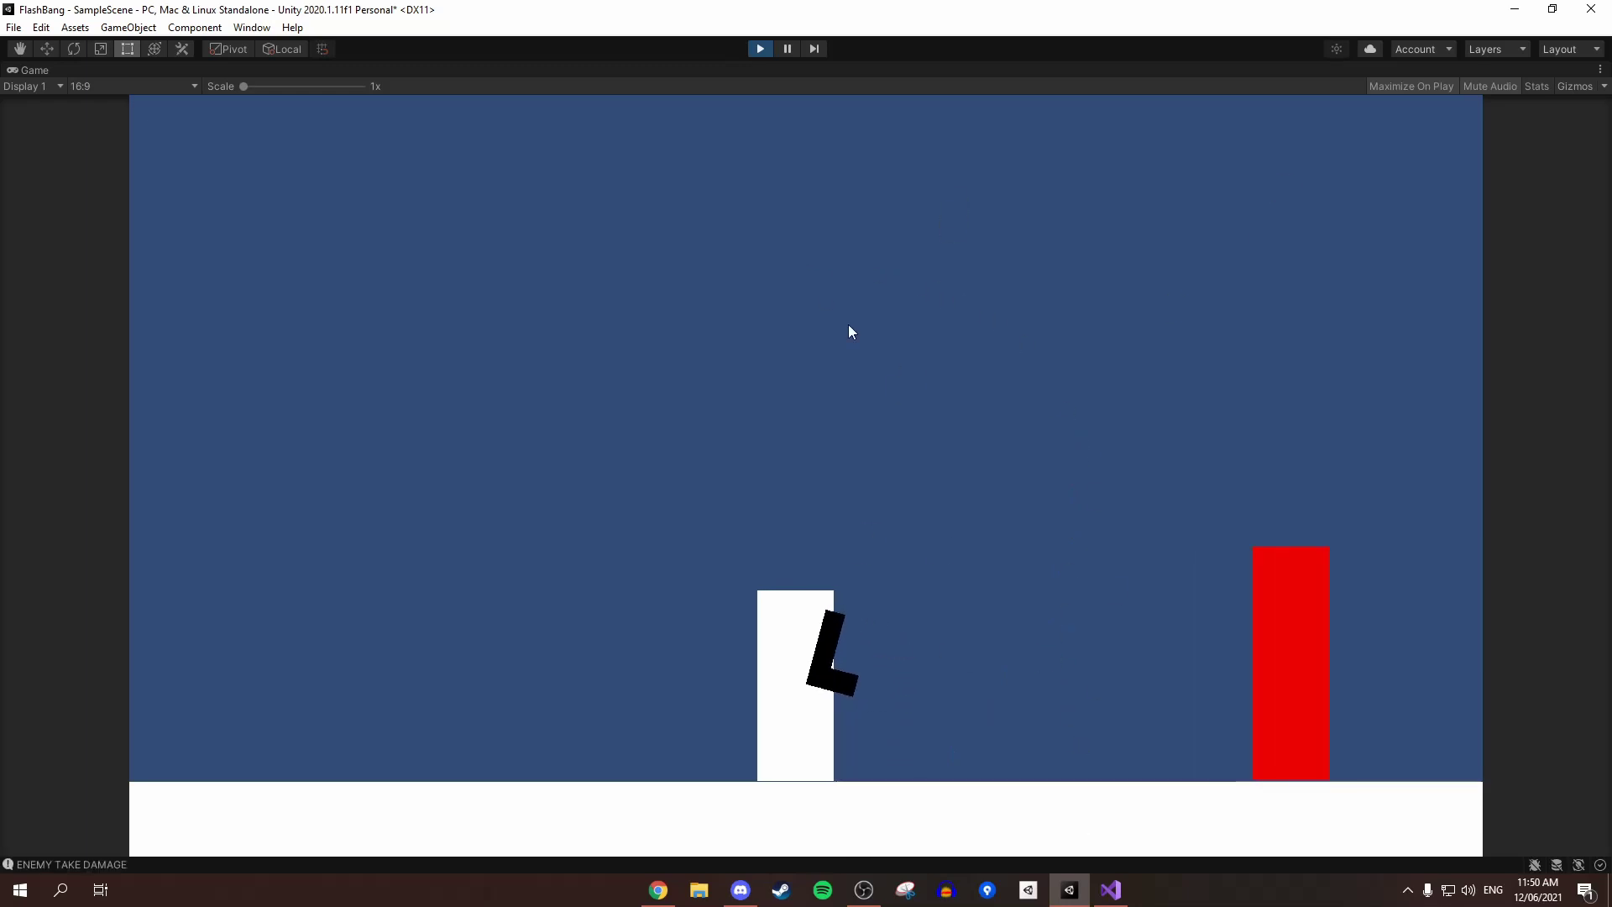
{"action": "key", "text": "a"}
{"action": "left_click", "coordinate": [534, 838]}
{"action": "left_click", "coordinate": [732, 688]}
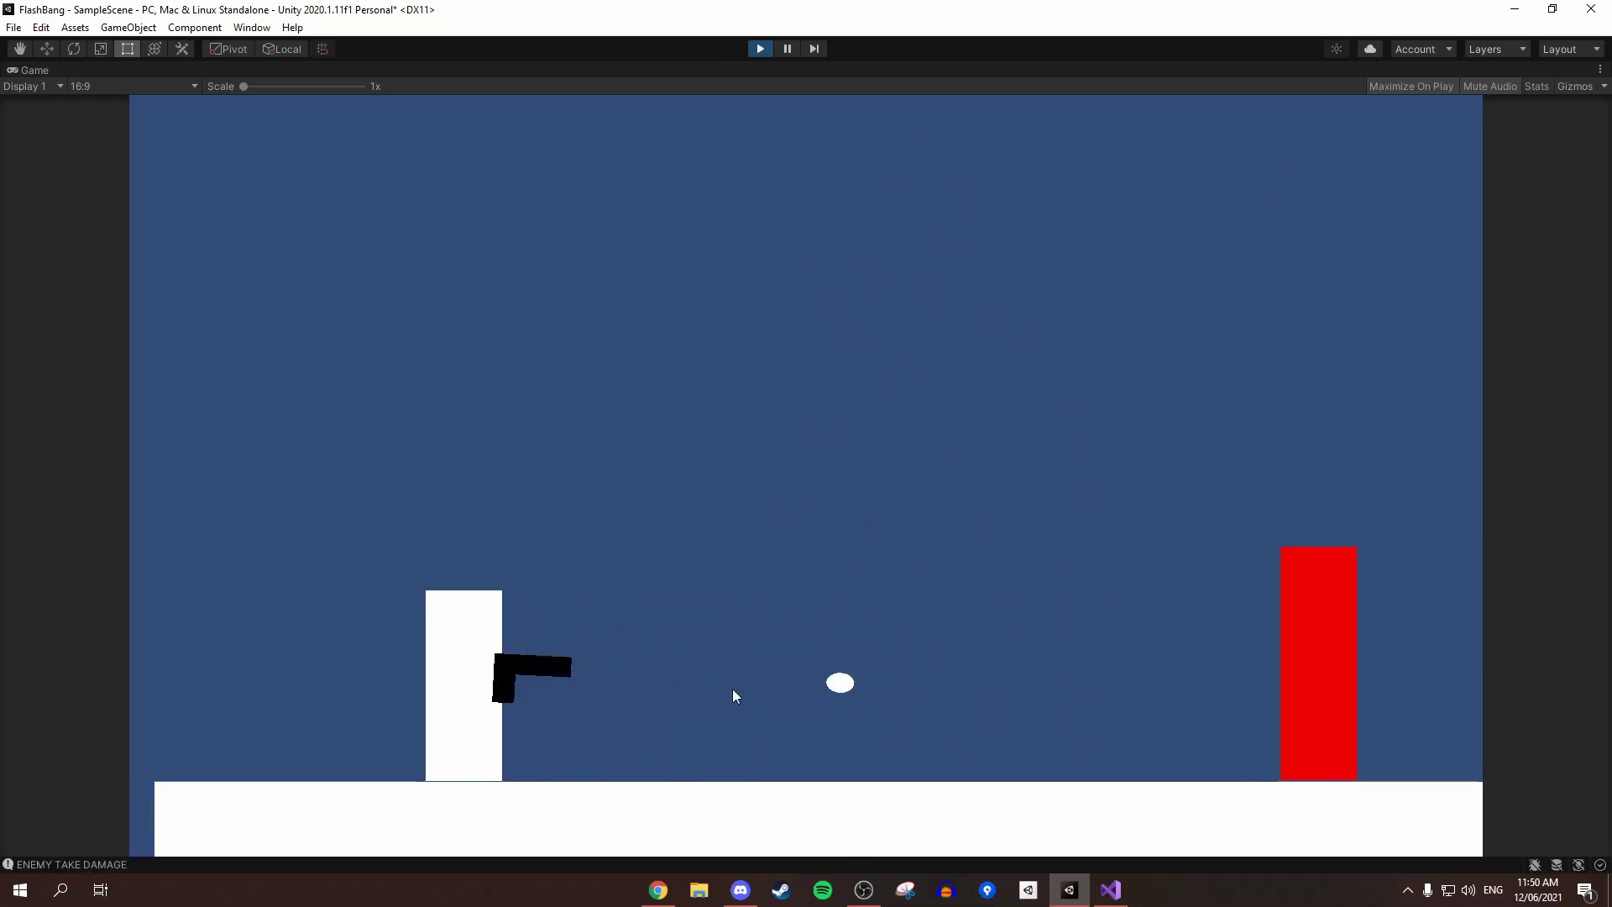
{"action": "key", "text": "d"}
{"action": "left_click", "coordinate": [757, 581]}
{"action": "left_click", "coordinate": [856, 603]}
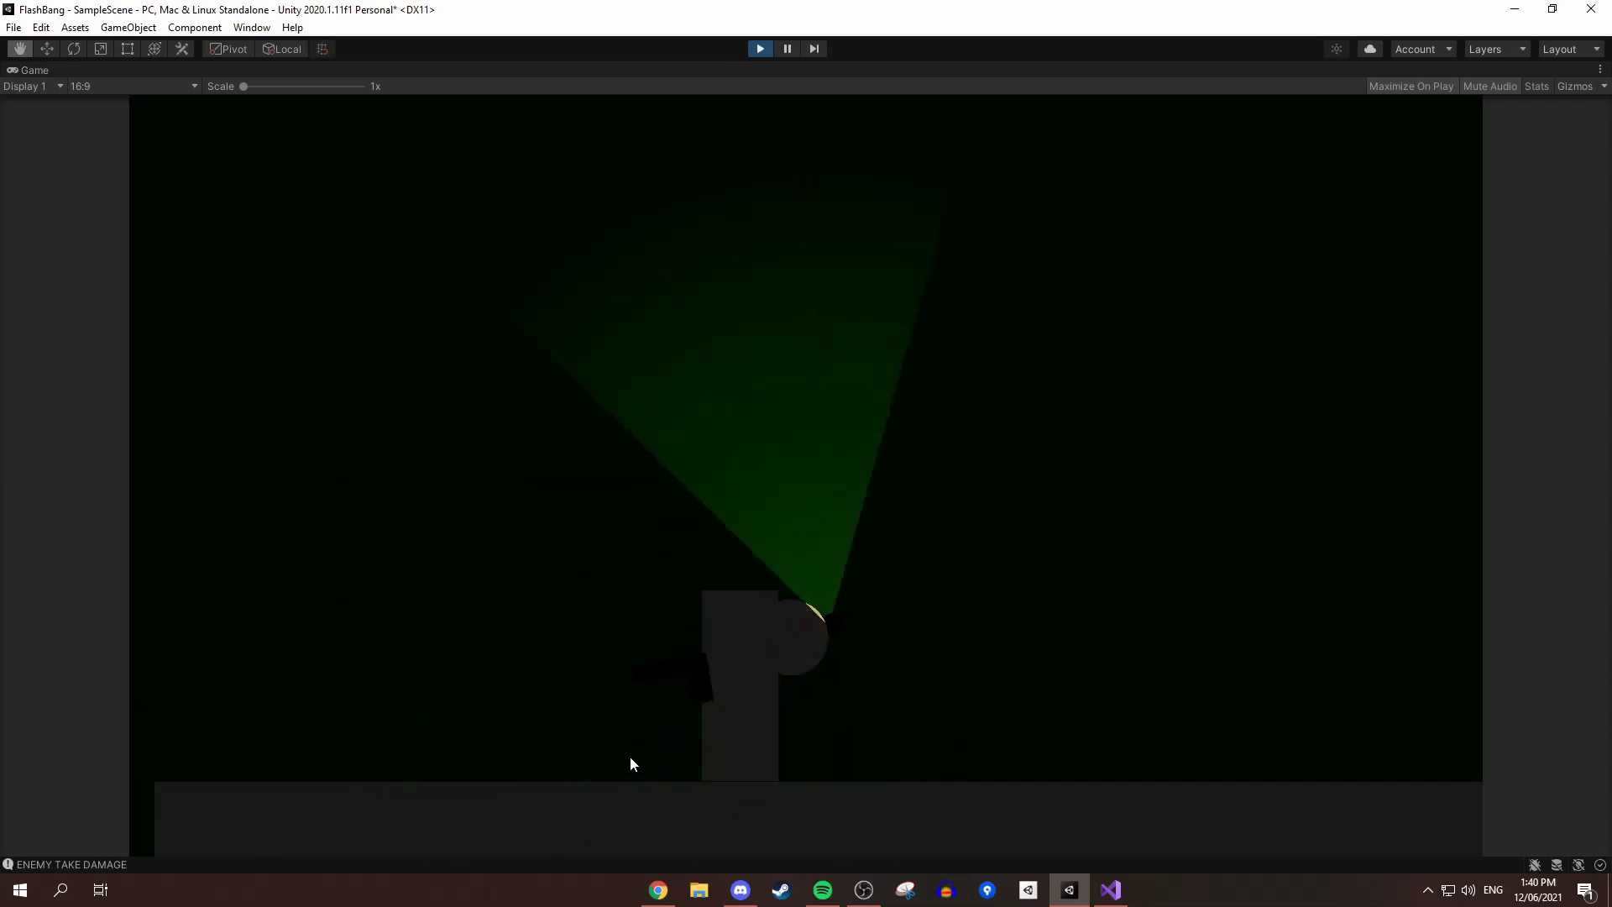
Test aiming the head-mounted flashlight independently of the gun in the dark scene
{"action": "right_click_drag", "start_coordinate": [630, 758], "coordinate": [827, 583]}
{"action": "key", "text": "a"}
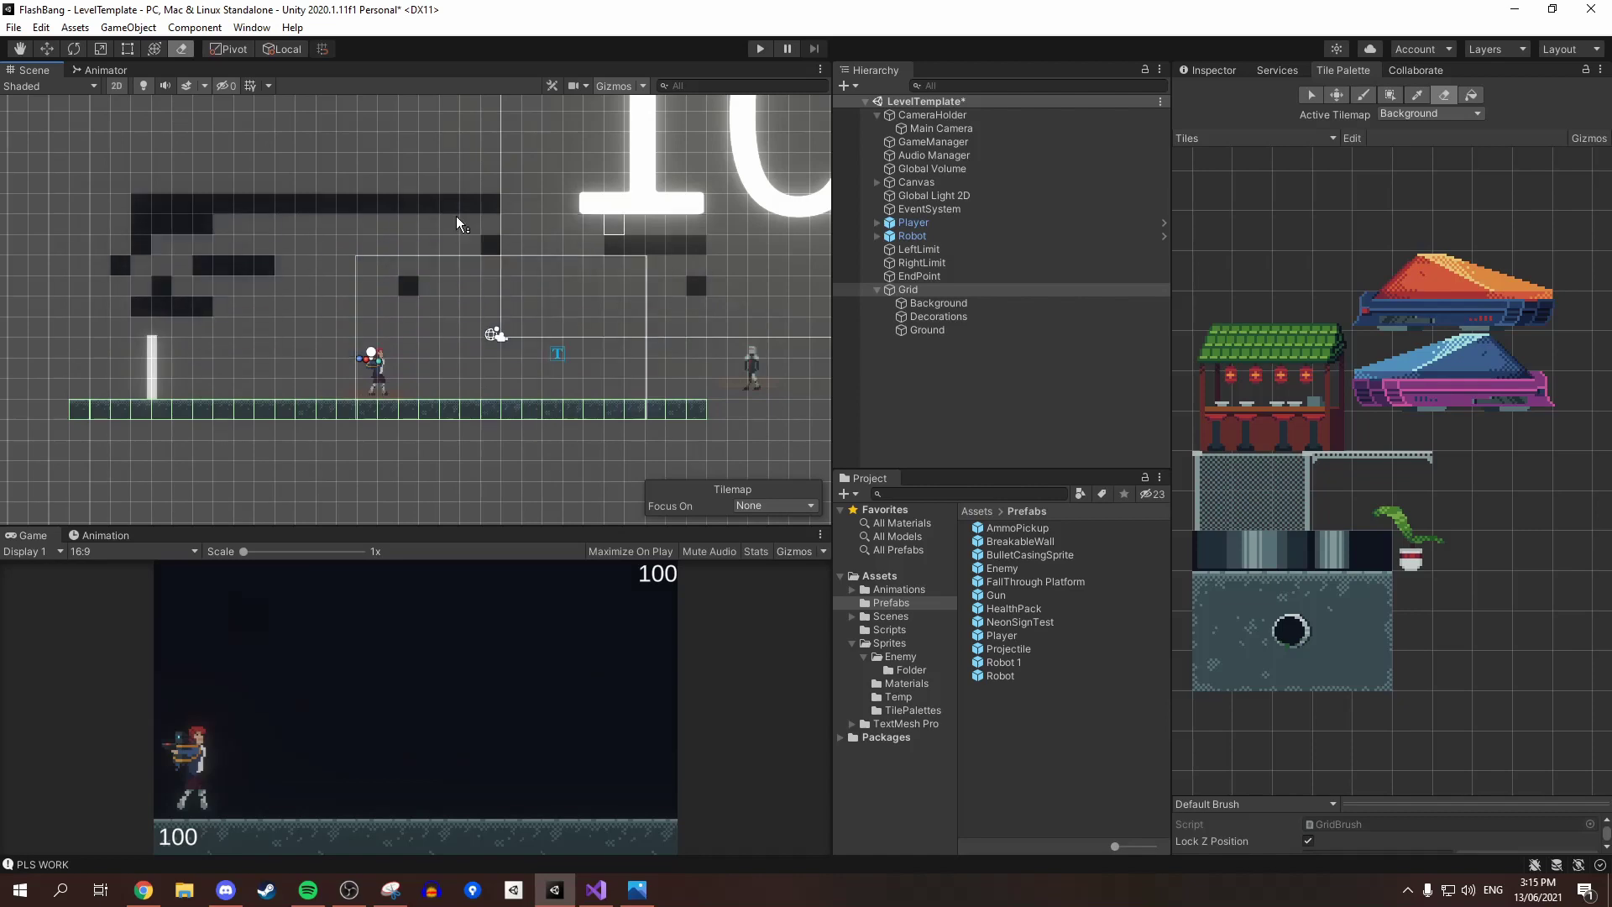
Erase the leftover Background tiles and the row of Ground tiles from the level template
{"action": "mouse_move", "coordinate": [456, 215]}
{"action": "left_mouse_down"}
{"action": "mouse_move", "coordinate": [147, 259]}
{"action": "mouse_move", "coordinate": [203, 265]}
{"action": "left_mouse_up"}
{"action": "left_click", "coordinate": [957, 332]}
{"action": "left_click_drag", "start_coordinate": [699, 409], "coordinate": [78, 409]}
{"action": "scroll", "coordinate": [425, 394], "scroll_direction": "up", "scroll_amount": 1}
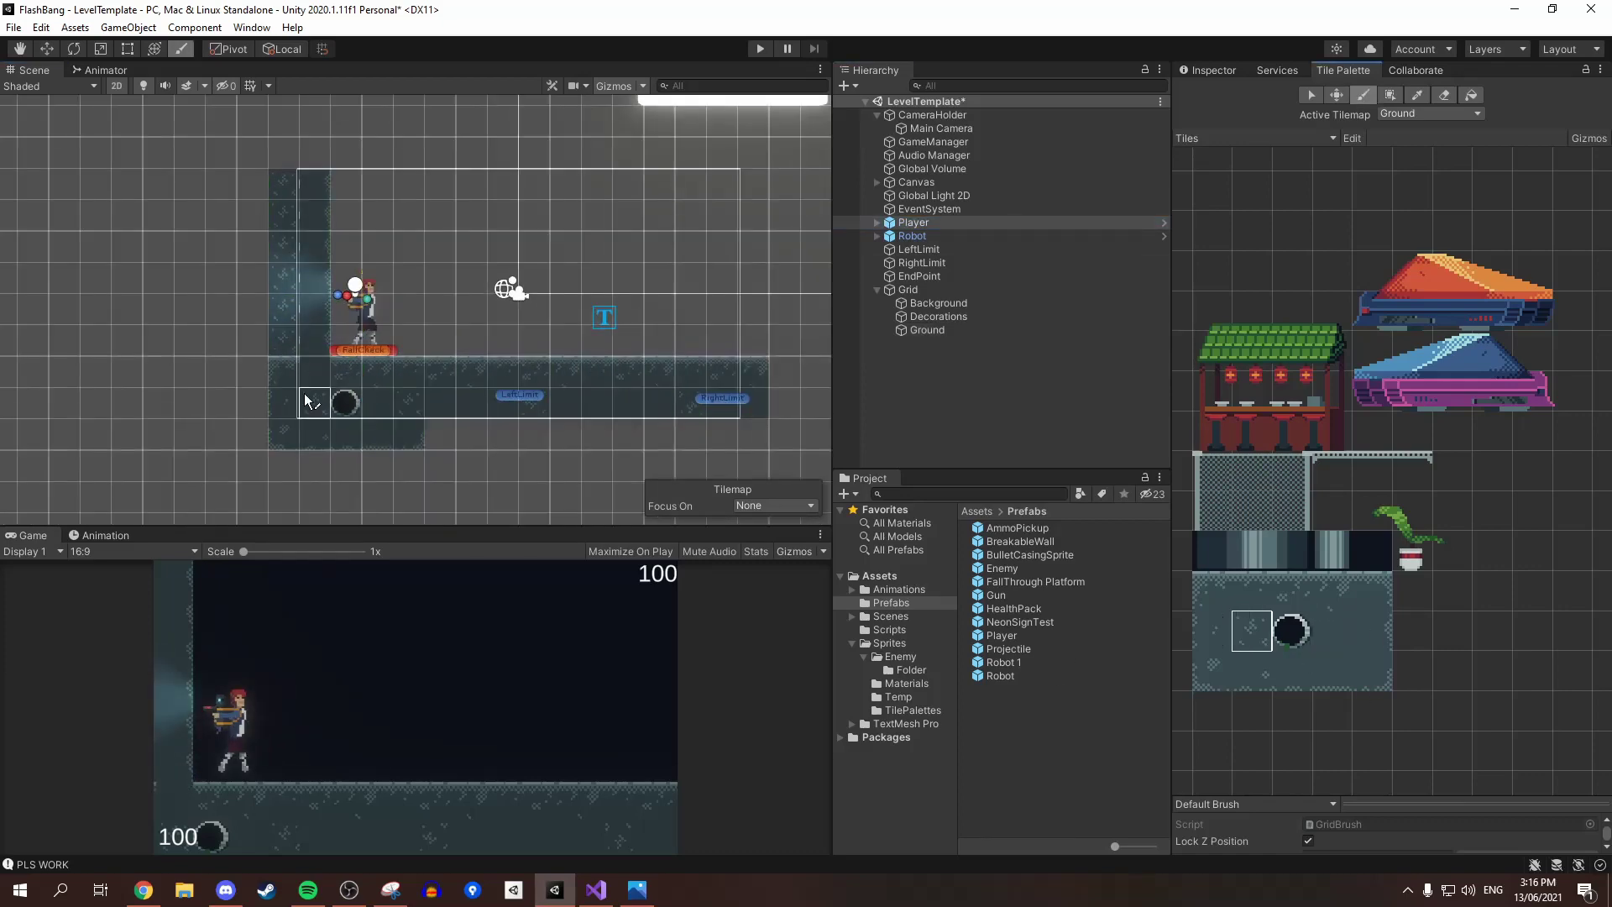
Extend the vertical wall downward on the Ground tilemap and paint a horizontal corridor leading away from it
{"action": "left_click_drag", "start_coordinate": [1250, 670], "coordinate": [1344, 684]}
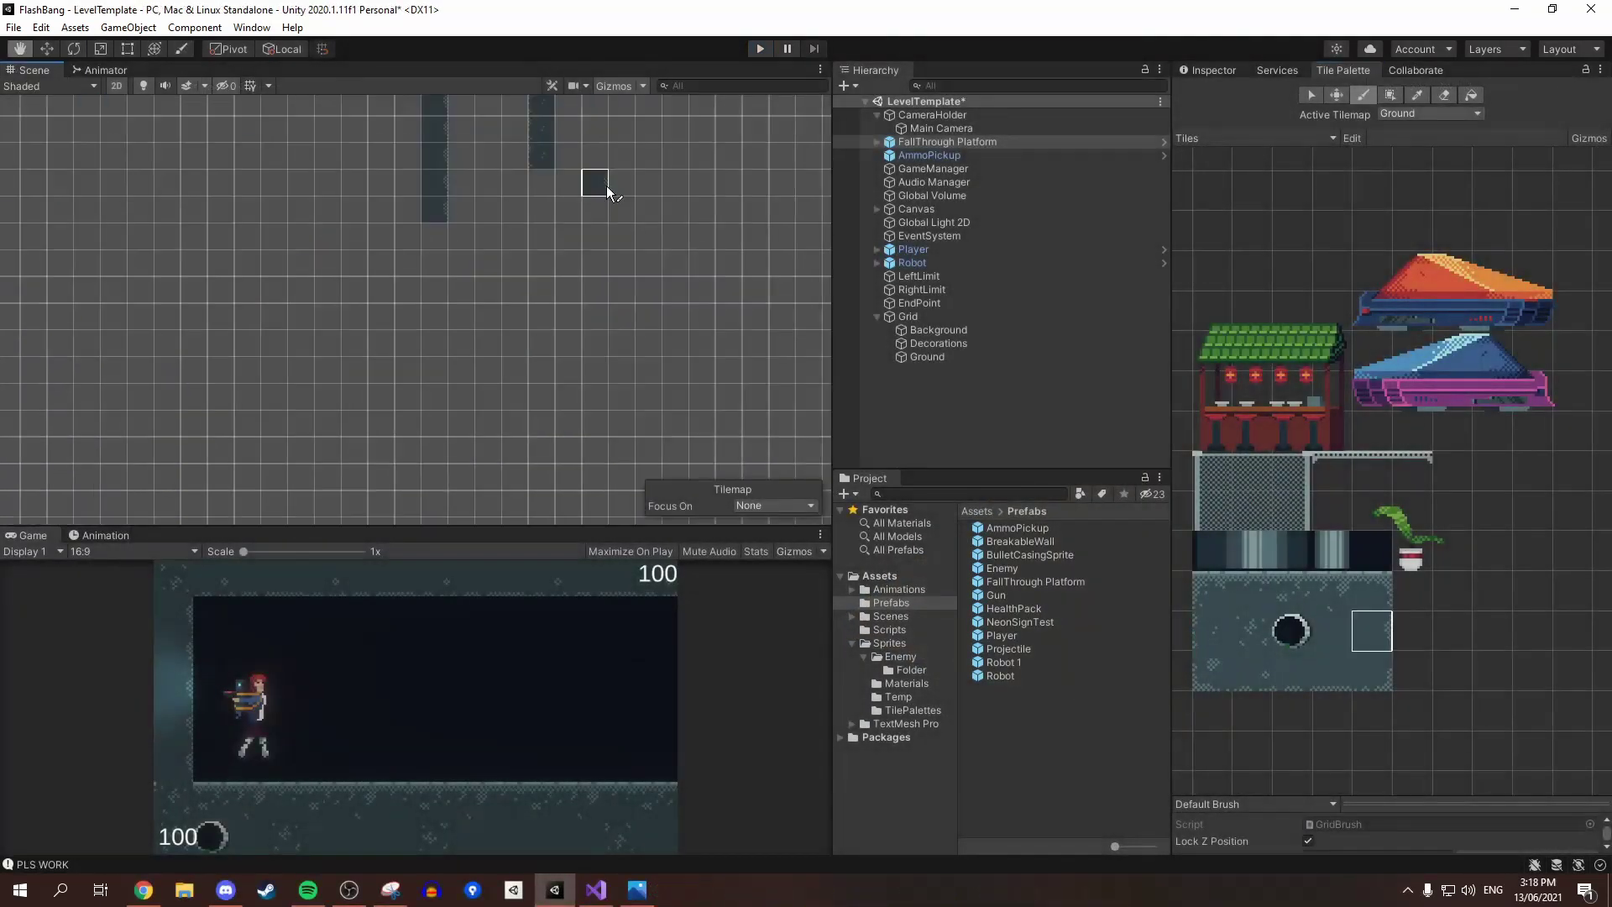
{"action": "left_click_drag", "start_coordinate": [404, 309], "coordinate": [403, 389]}
{"action": "left_click_drag", "start_coordinate": [1251, 590], "coordinate": [1332, 590]}
{"action": "left_click_drag", "start_coordinate": [595, 254], "coordinate": [750, 256]}
{"action": "middle_click_drag", "start_coordinate": [749, 256], "coordinate": [560, 146]}
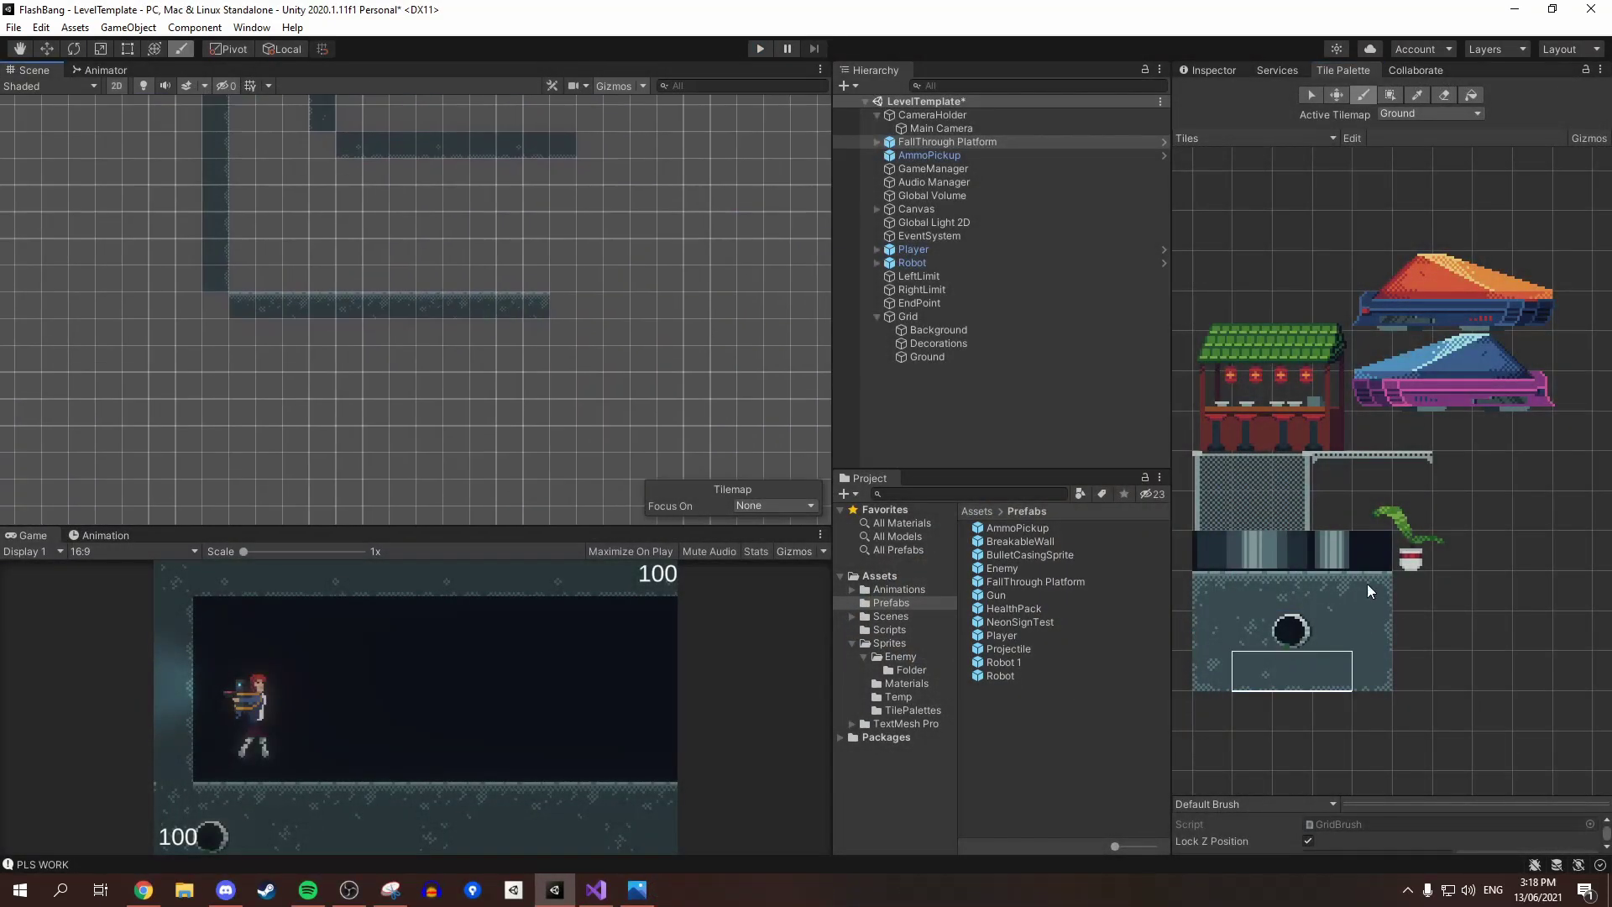
Paint the two facing side walls of a vertical shaft descending from the end of the corridor floor
{"action": "left_click", "coordinate": [1371, 630]}
{"action": "left_click_drag", "start_coordinate": [535, 332], "coordinate": [535, 497]}
{"action": "scroll", "coordinate": [625, 391], "scroll_direction": "down", "scroll_amount": 3}
{"action": "middle_click_drag", "start_coordinate": [637, 407], "coordinate": [618, 305]}
{"action": "left_click", "coordinate": [1211, 630]}
{"action": "left_click_drag", "start_coordinate": [620, 229], "coordinate": [620, 440]}
Paint the corridor floor on the far side of the shaft with the top-edge ground tiles
{"action": "left_click_drag", "start_coordinate": [1251, 590], "coordinate": [1332, 590]}
{"action": "left_click_drag", "start_coordinate": [676, 395], "coordinate": [736, 394]}
{"action": "middle_click_drag", "start_coordinate": [736, 394], "coordinate": [640, 367]}
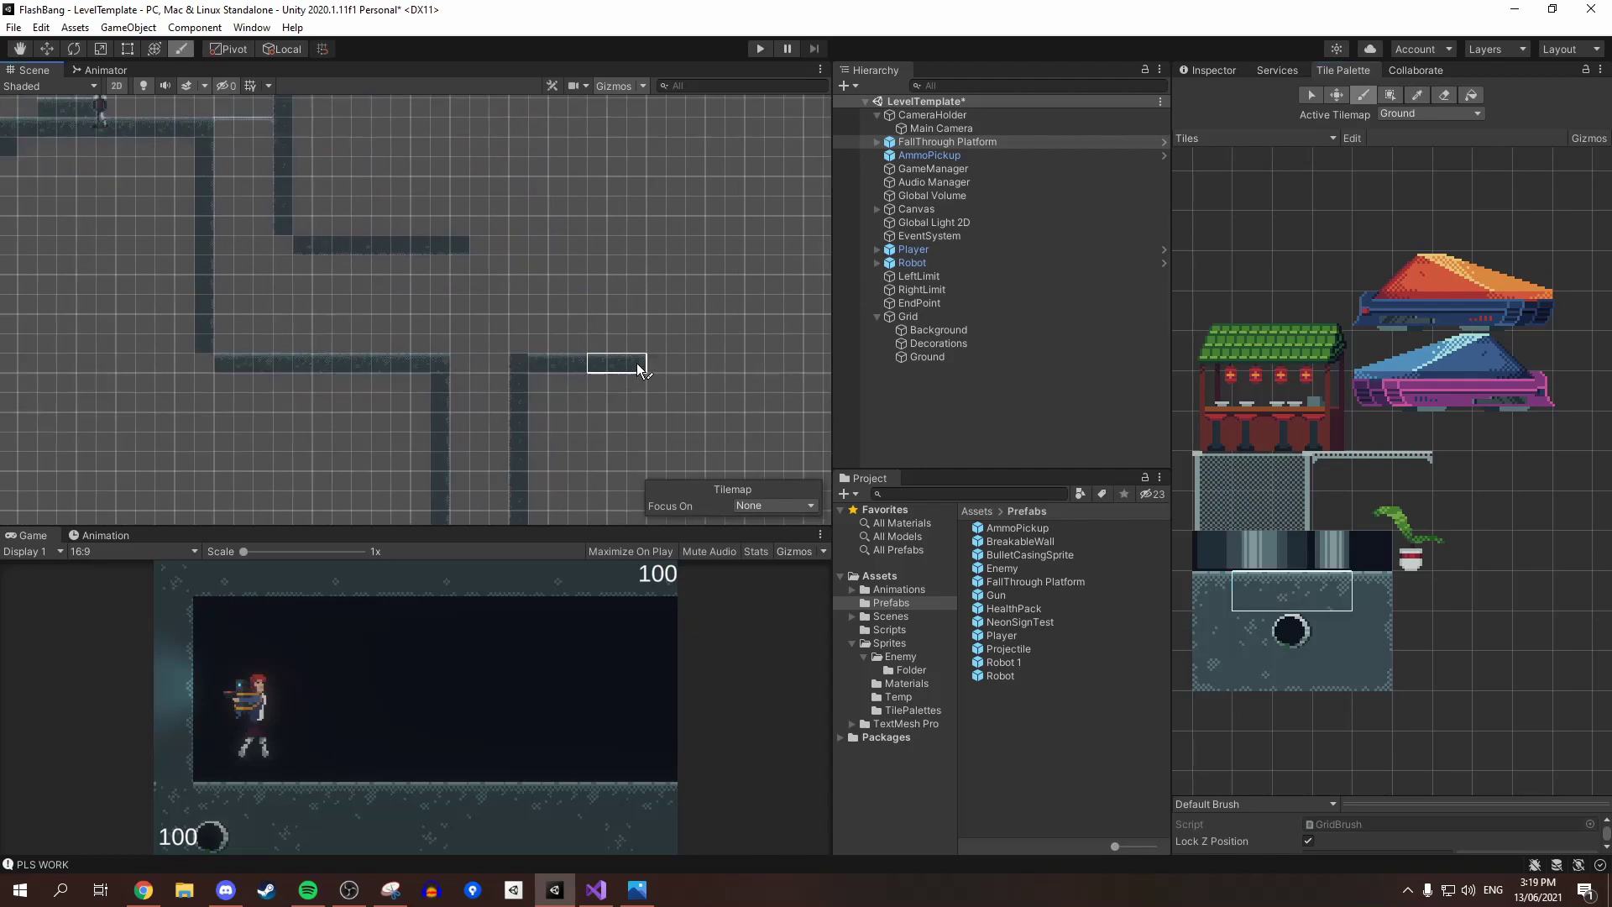
{"action": "left_click", "coordinate": [1212, 590]}
Extend the corridor ceiling across the shaft opening and over the far floor with the bottom-edge ground tiles
{"action": "scroll", "coordinate": [538, 352], "scroll_direction": "up", "scroll_amount": 3}
{"action": "left_click_drag", "start_coordinate": [1251, 671], "coordinate": [1332, 671]}
{"action": "middle_click_drag", "start_coordinate": [578, 247], "coordinate": [578, 327]}
{"action": "left_click_drag", "start_coordinate": [555, 240], "coordinate": [644, 242]}
{"action": "left_click", "coordinate": [726, 244]}
{"action": "middle_click_drag", "start_coordinate": [725, 246], "coordinate": [680, 203]}
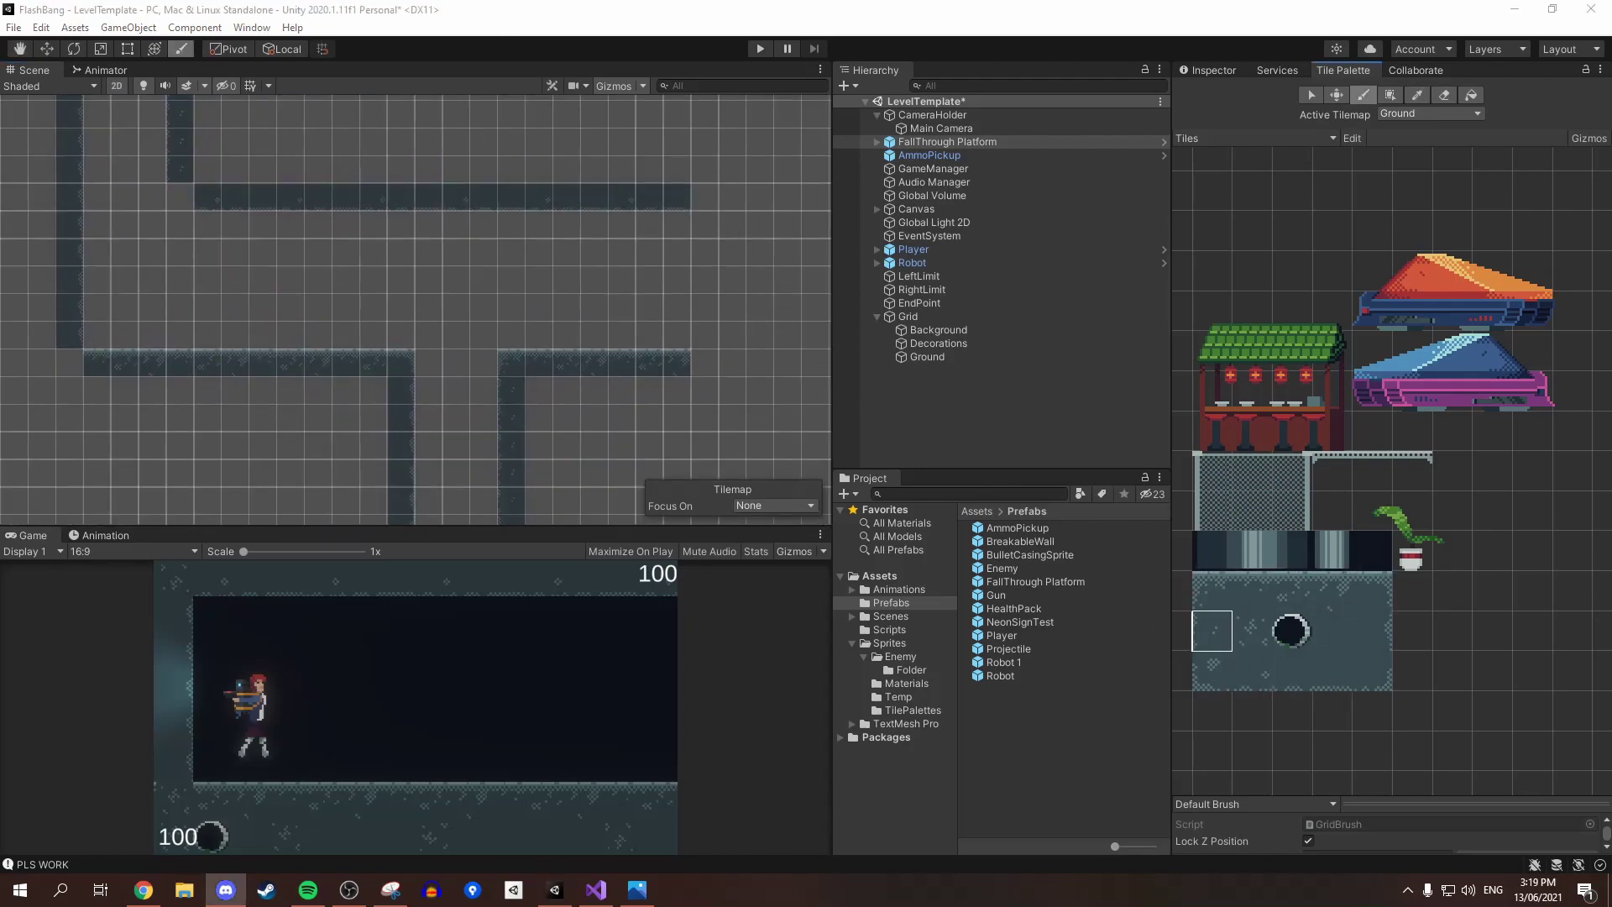
Set ElevatorSpriteSheet in the Sprites folder to Multiple sprite mode with 8 pixels per unit
{"action": "left_click", "coordinate": [889, 643]}
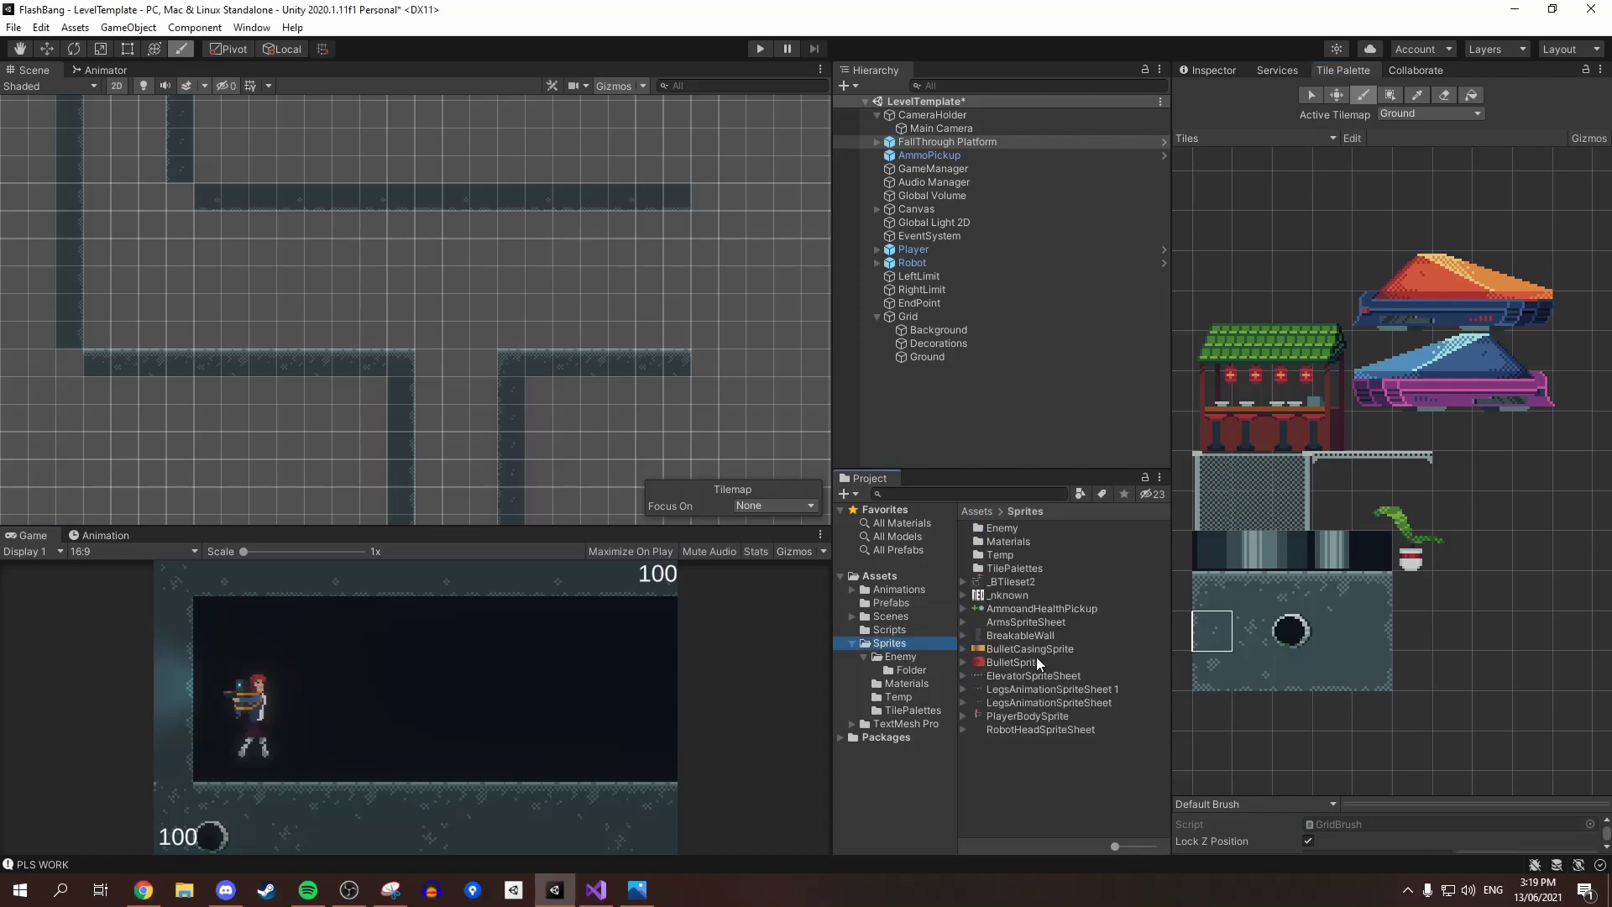
{"action": "left_click", "coordinate": [1213, 71]}
{"action": "left_click", "coordinate": [1387, 181]}
{"action": "left_click", "coordinate": [1384, 215]}
{"action": "left_click", "coordinate": [1382, 213]}
{"action": "type", "text": "8"}
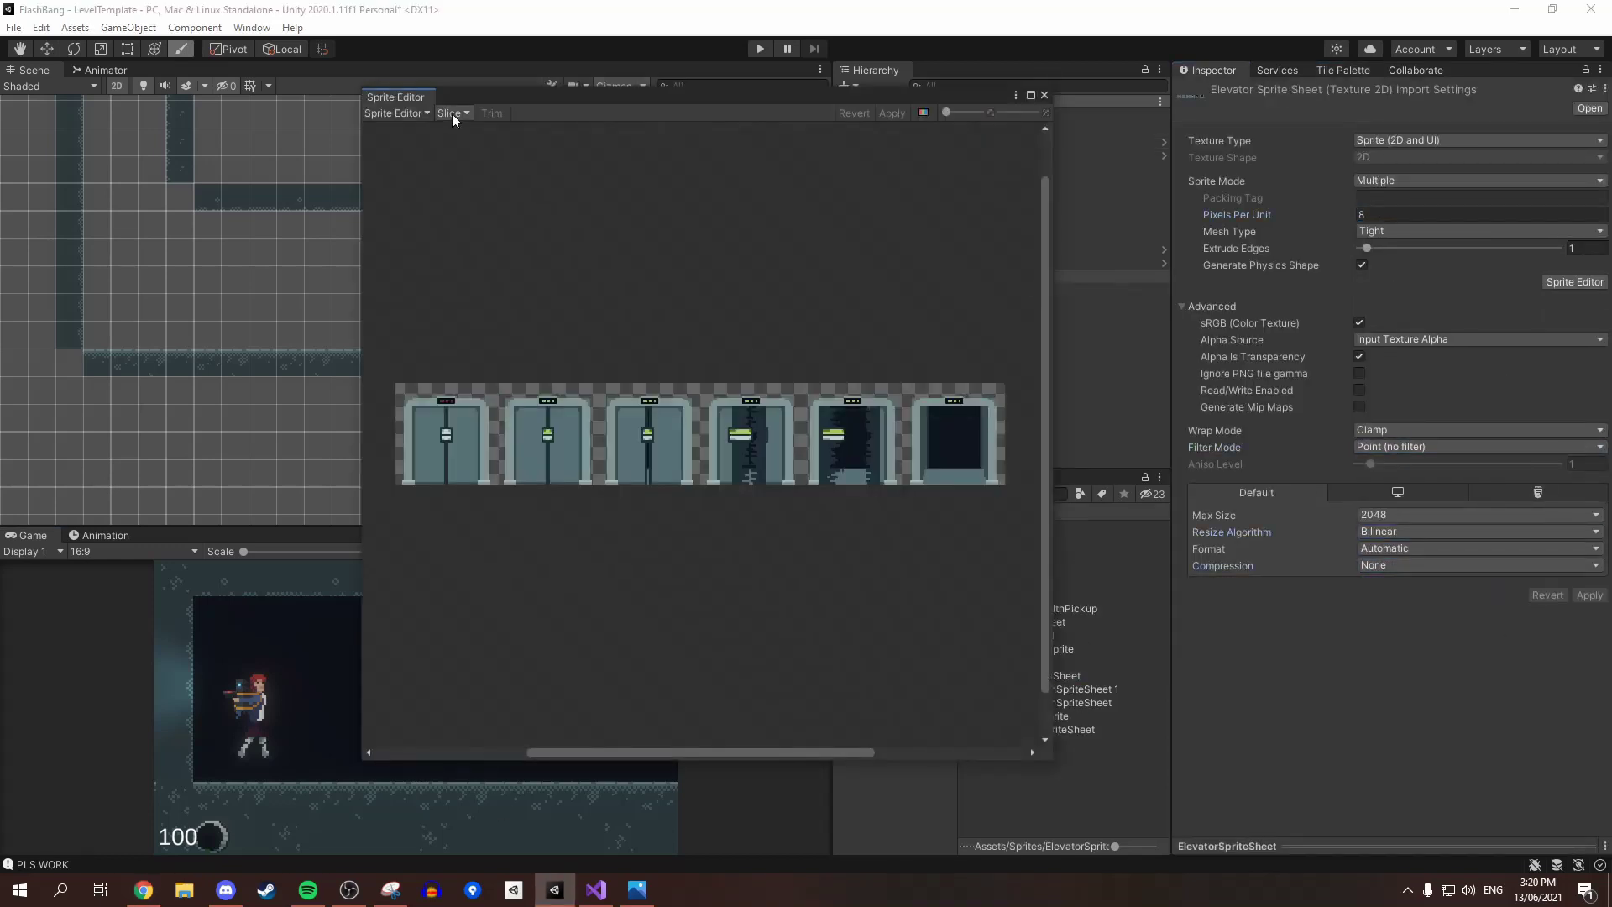
Slice the elevator sprite sheet by cell size into 48 by 48 pixel sprites, replacing any existing slices
{"action": "left_click", "coordinate": [452, 112]}
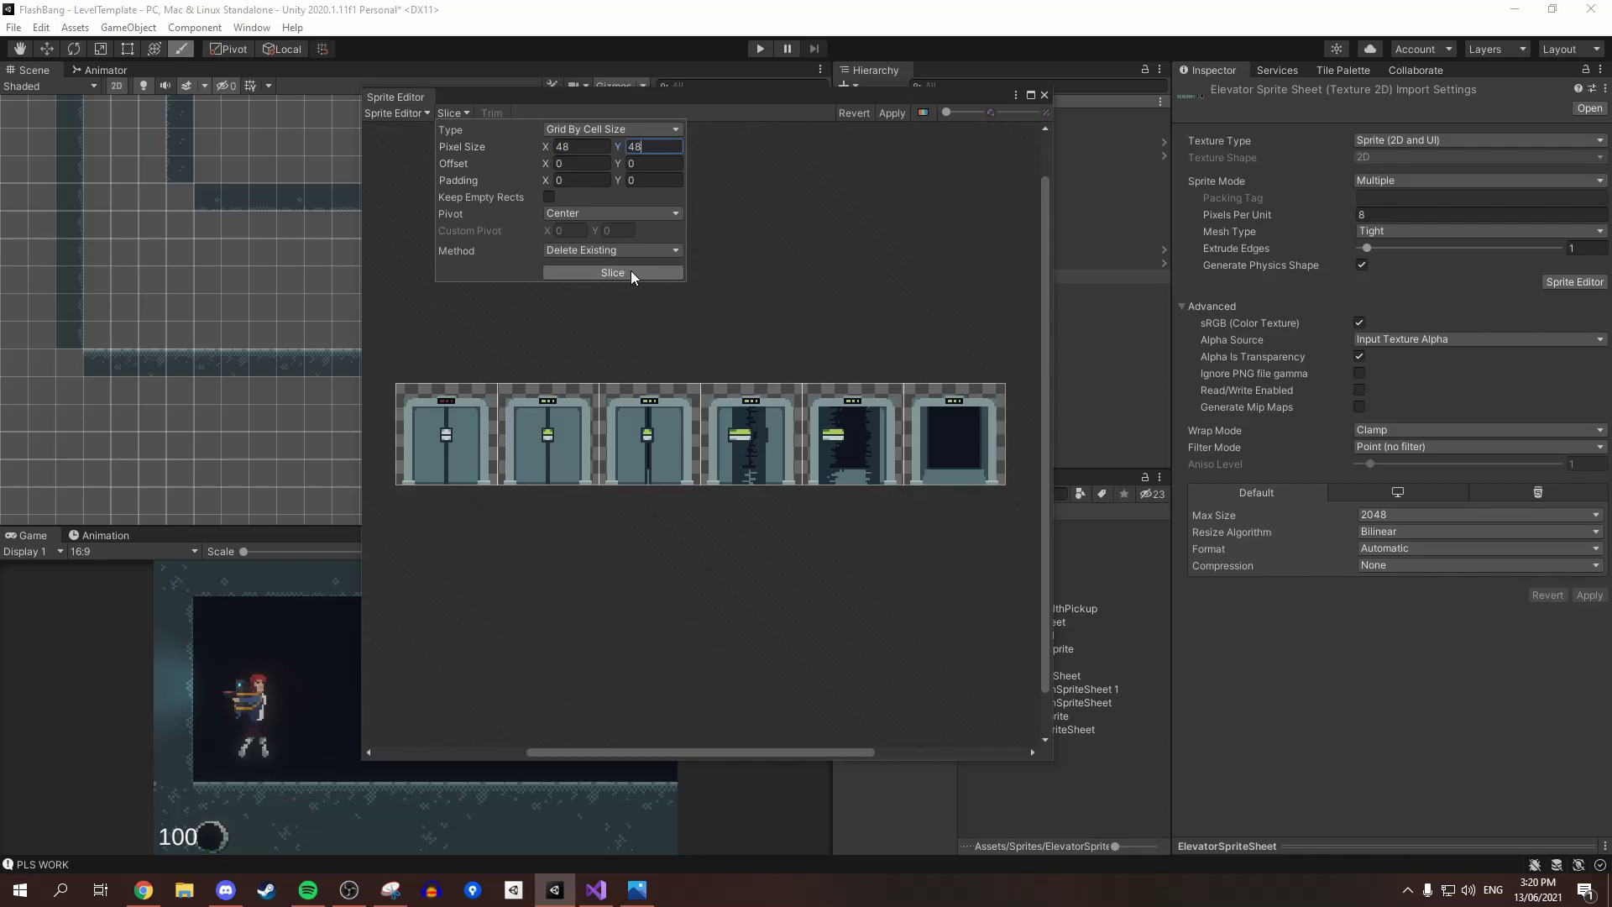
{"action": "left_click", "coordinate": [633, 273]}
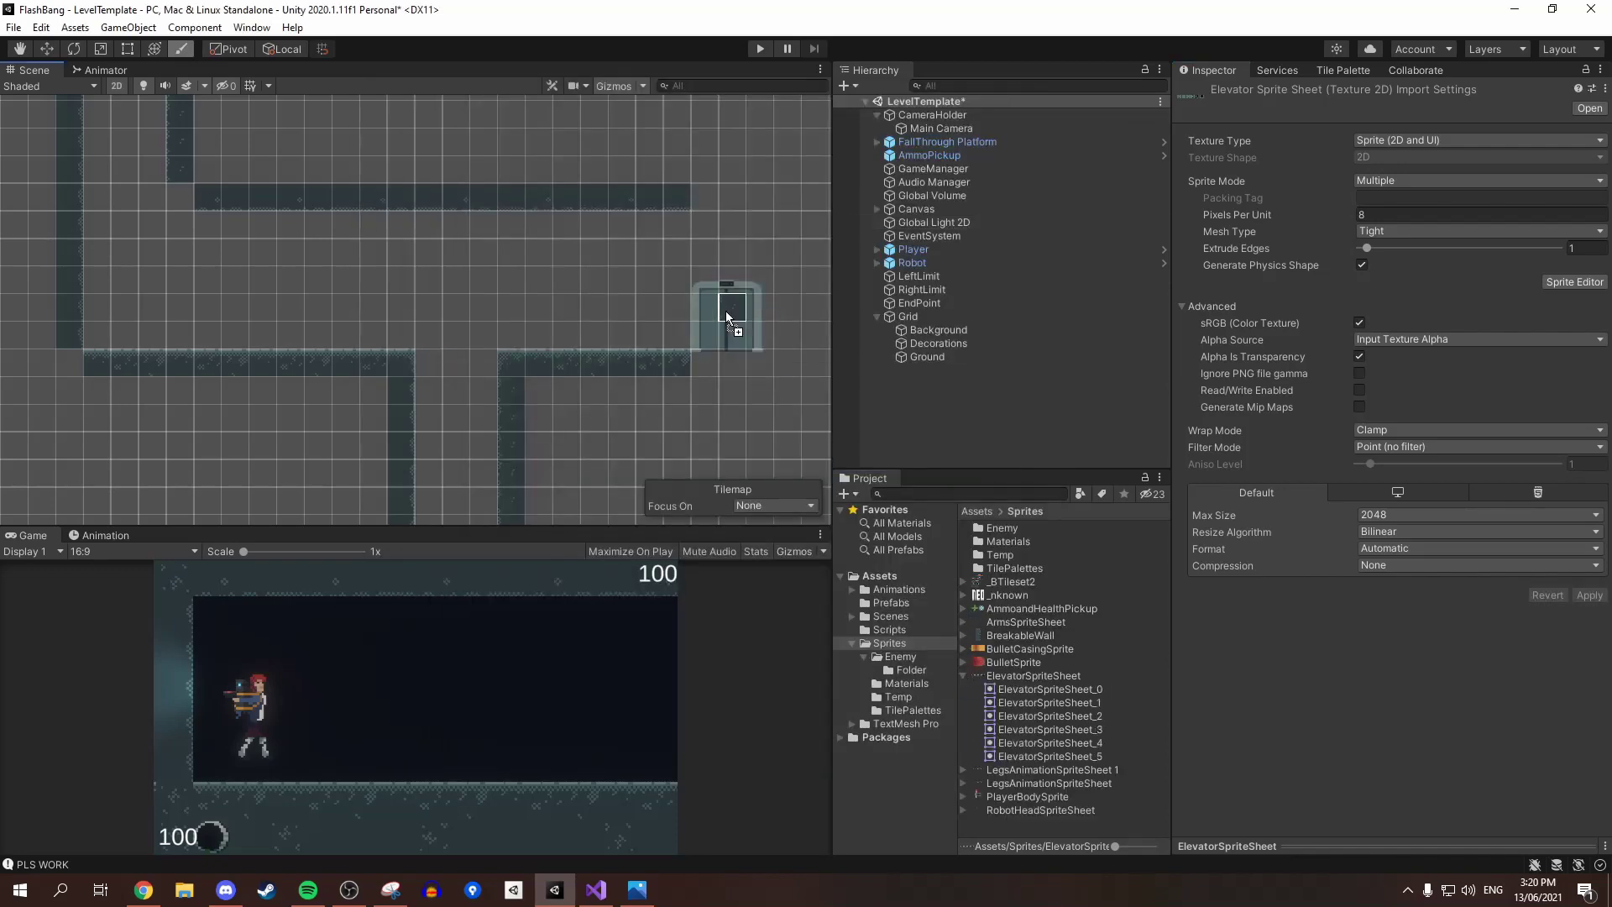
Place the first closed-door elevator sprite at the far end of the corridor floor and store it as a prefab in the Prefabs folder
{"action": "left_click_drag", "start_coordinate": [725, 311], "coordinate": [727, 312]}
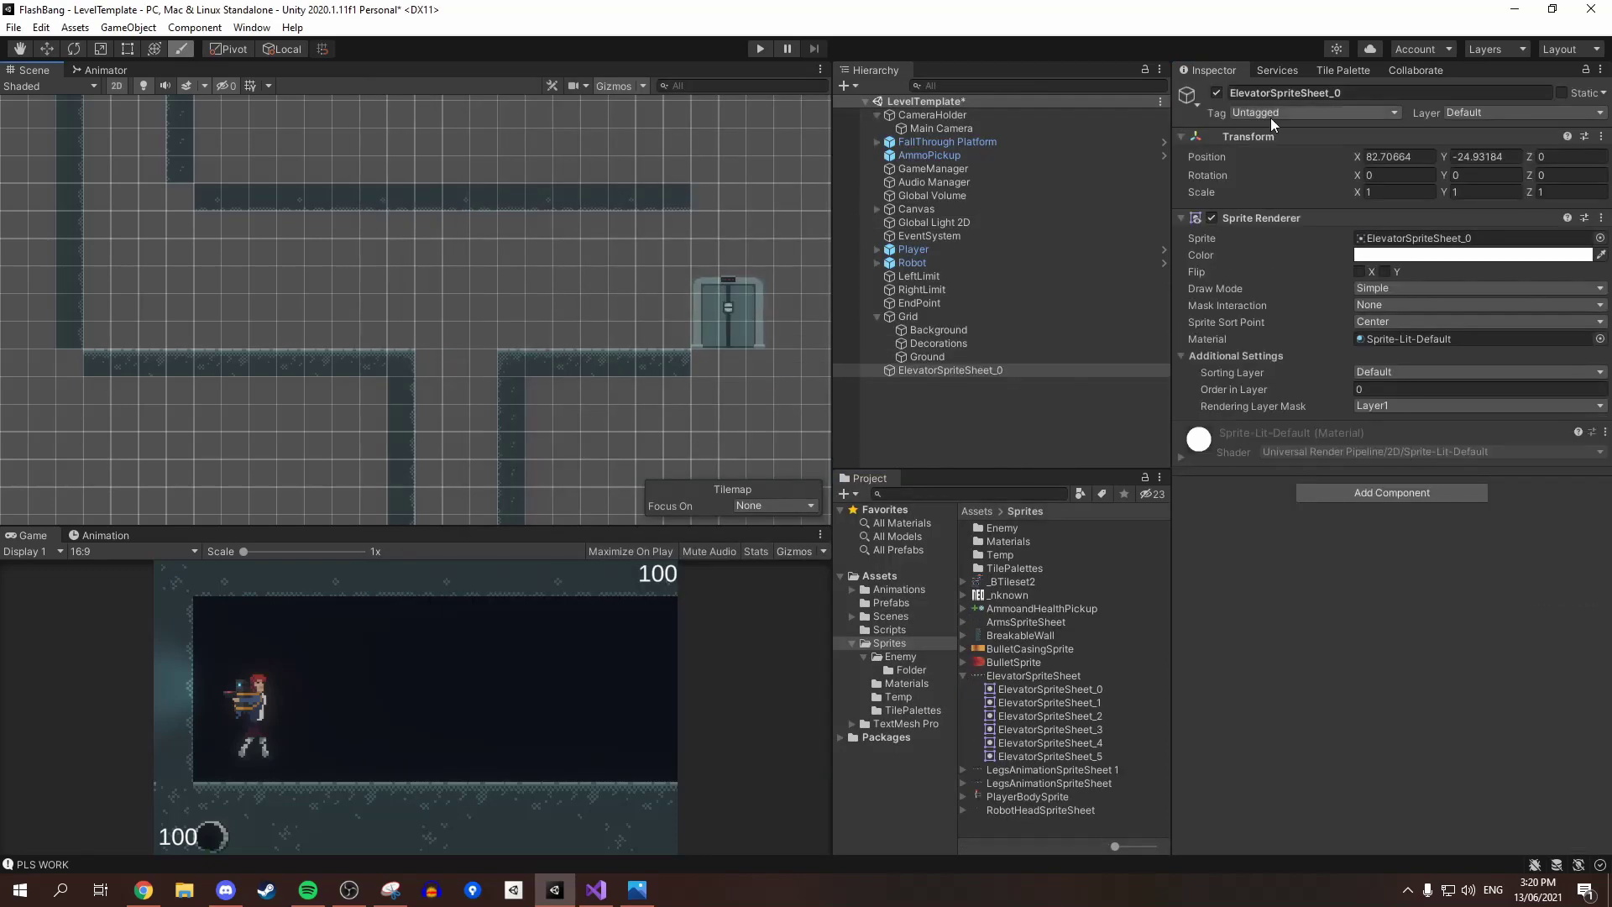
{"action": "left_click_drag", "start_coordinate": [912, 370], "coordinate": [890, 602]}
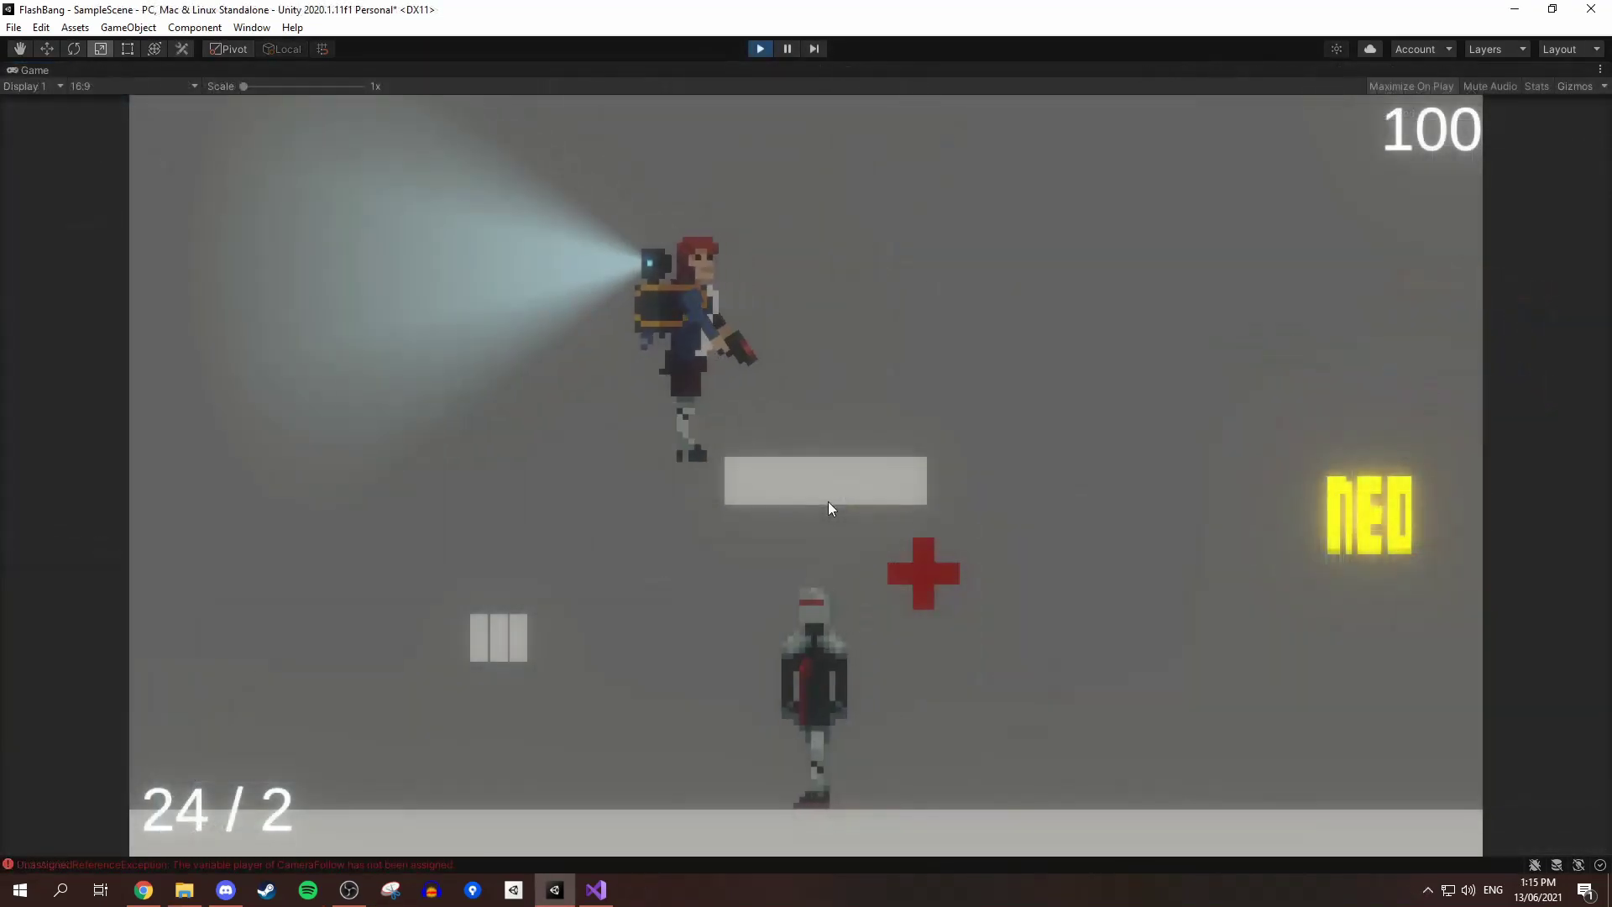
Playtest SampleScene by collecting the ammo pickup and shooting the robot until it falls
{"action": "key", "text": "a"}
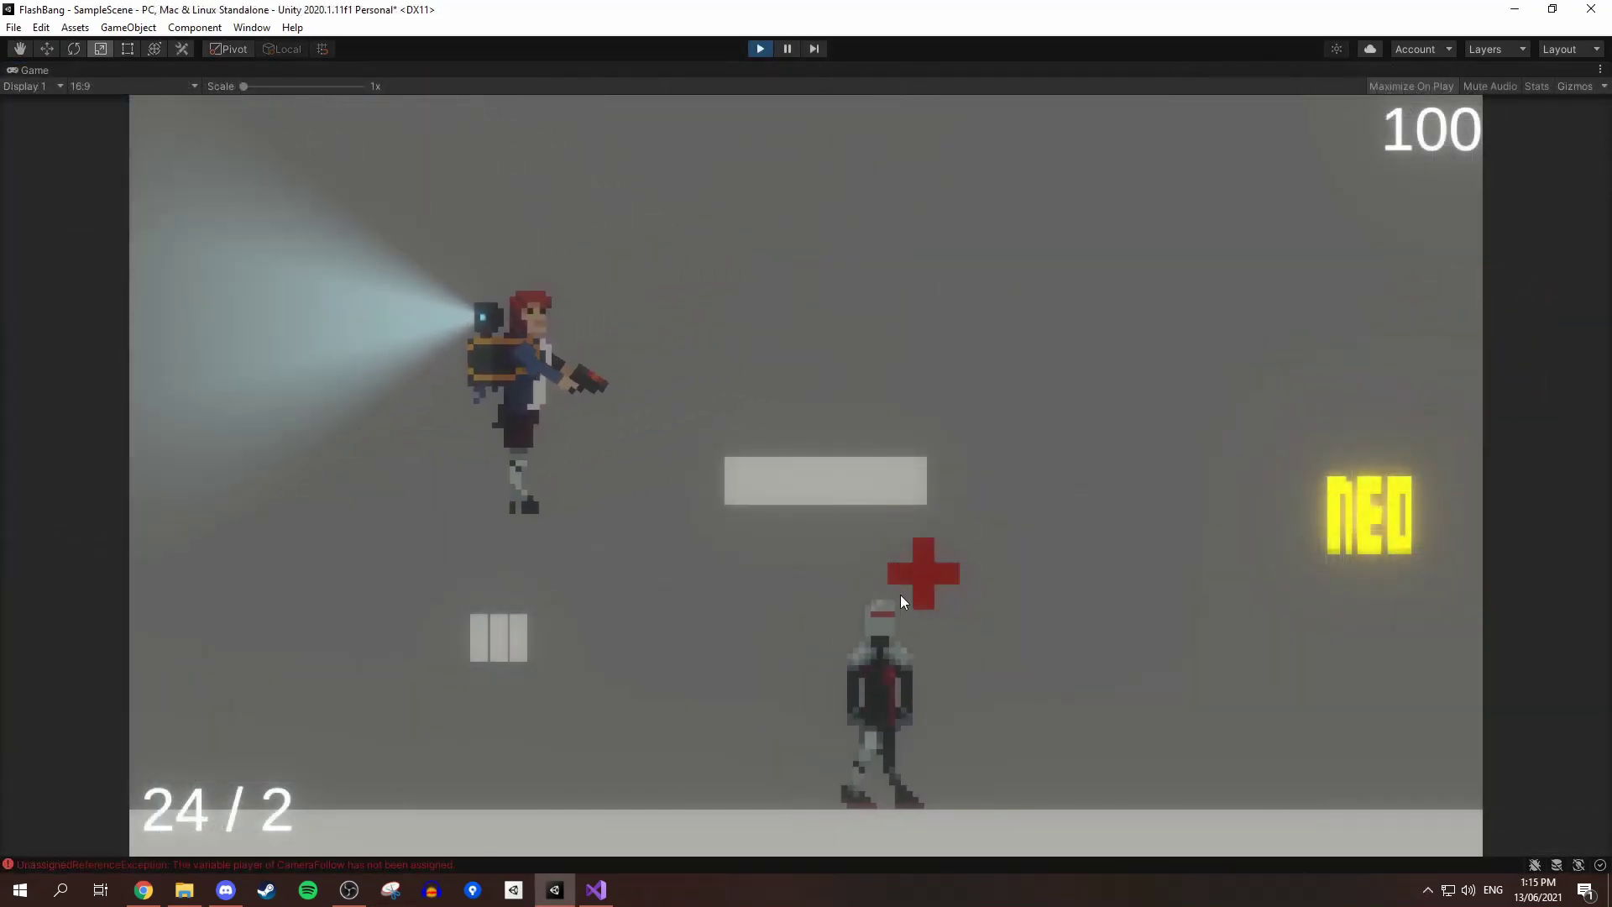
{"action": "left_click", "coordinate": [1055, 637]}
{"action": "left_click", "coordinate": [1054, 636]}
{"action": "left_click", "coordinate": [1008, 659]}
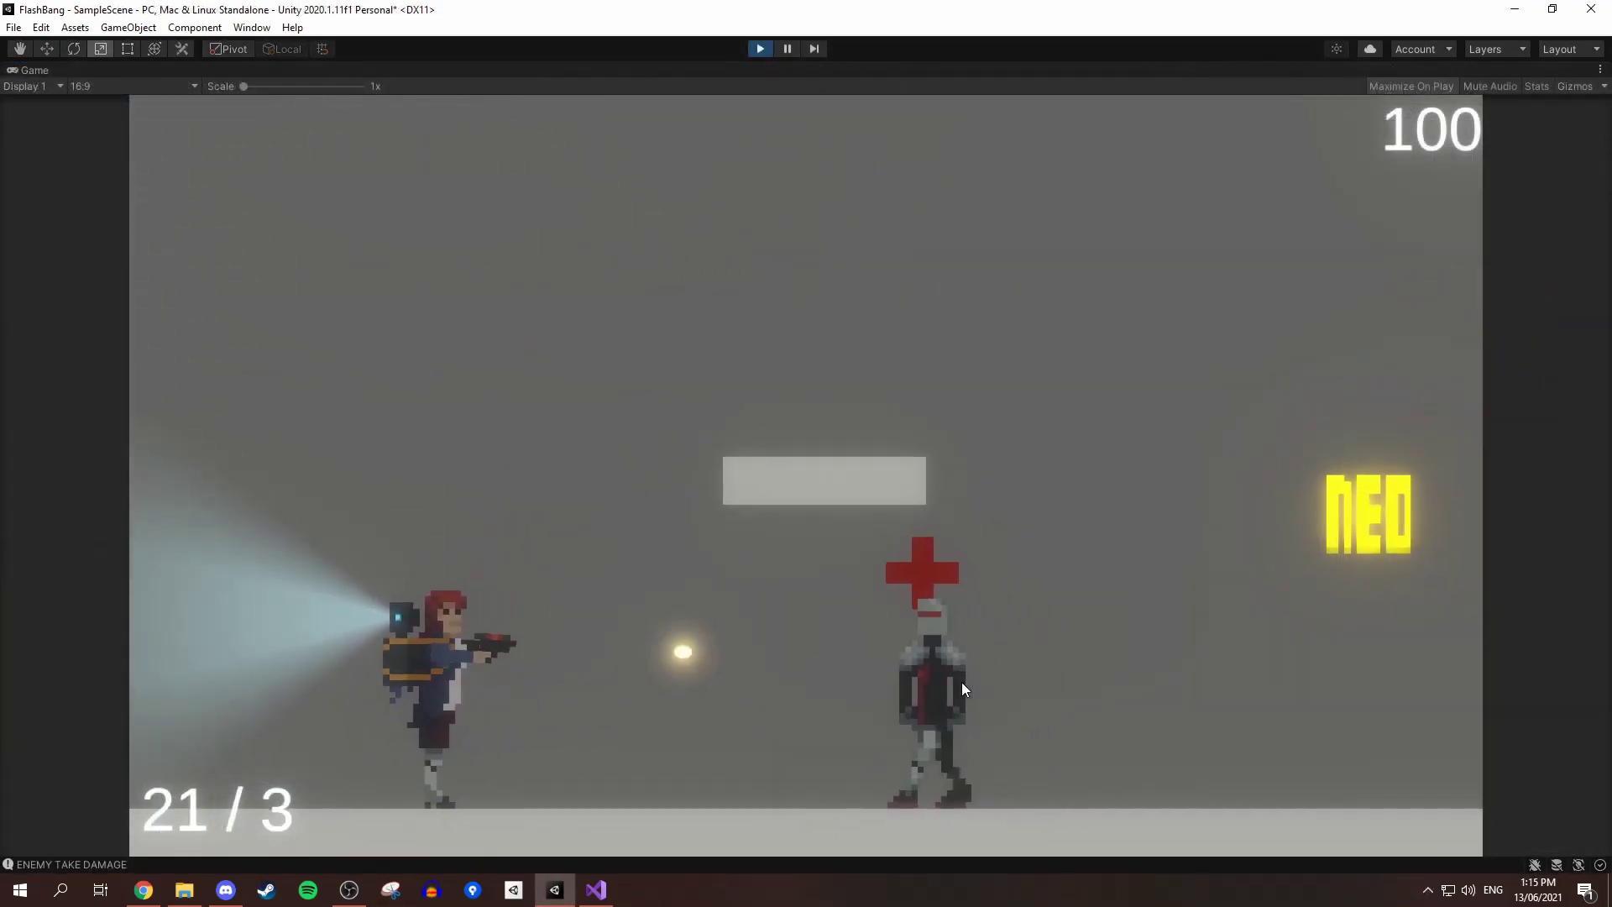
{"action": "left_click", "coordinate": [932, 684]}
{"action": "left_click", "coordinate": [856, 676]}
{"action": "key", "text": "d"}
{"action": "left_click", "coordinate": [882, 619]}
{"action": "left_click", "coordinate": [860, 520]}
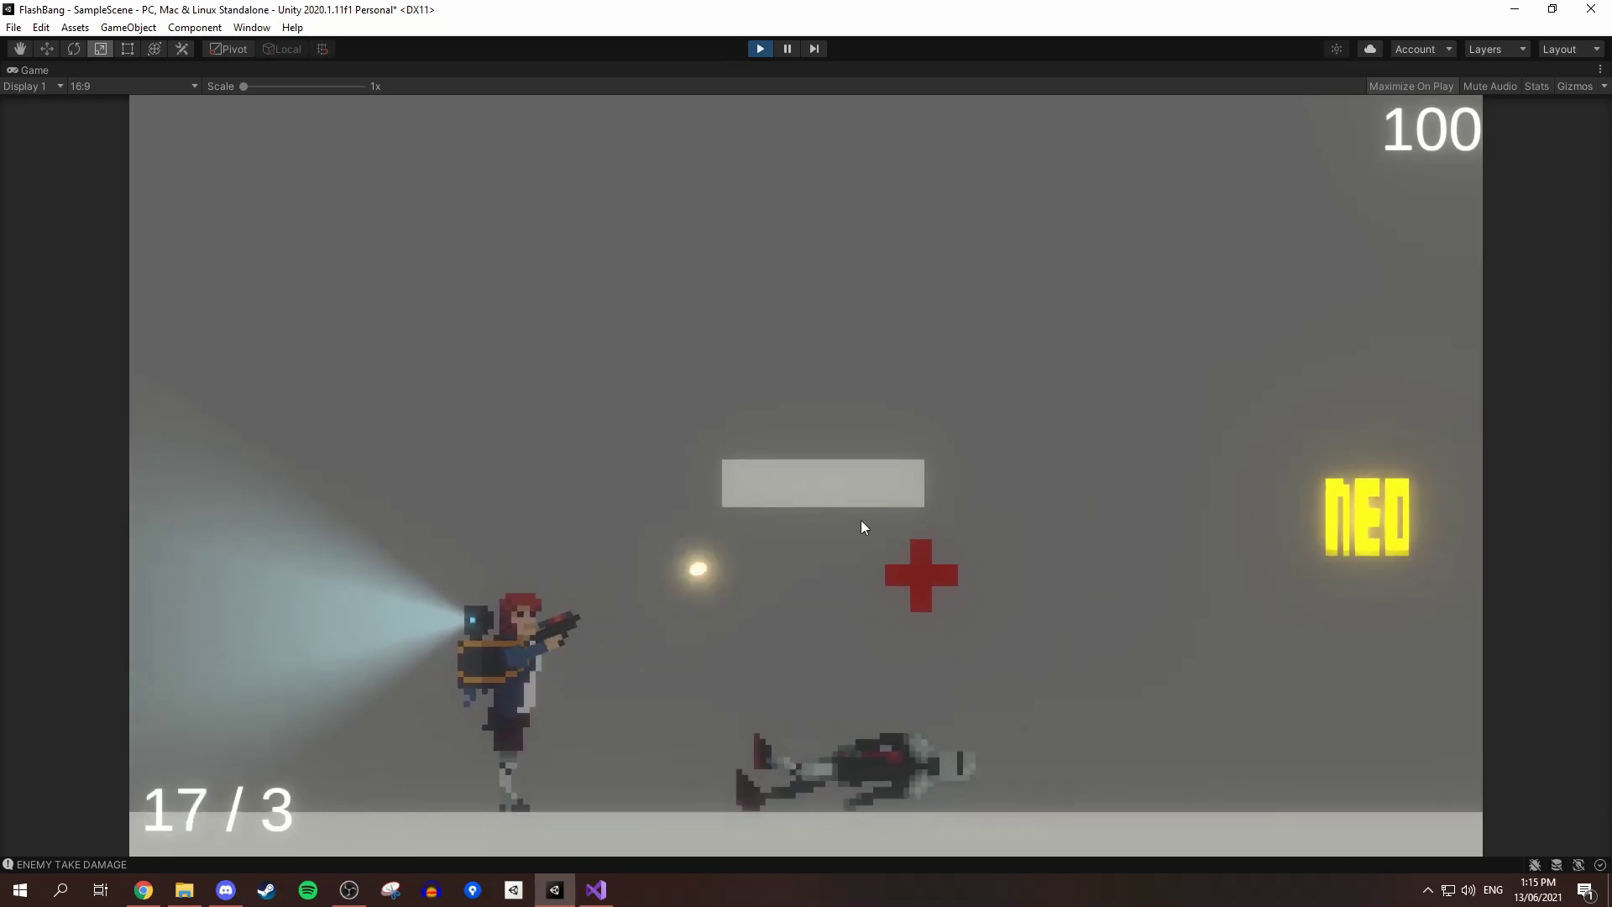
Test the gun's aiming by firing repeatedly around the floating platform, the health pickup and the floor while advancing
{"action": "left_click", "coordinate": [899, 682]}
{"action": "left_click", "coordinate": [966, 709]}
{"action": "left_click", "coordinate": [883, 453]}
{"action": "key", "text": "d"}
{"action": "left_click", "coordinate": [831, 462]}
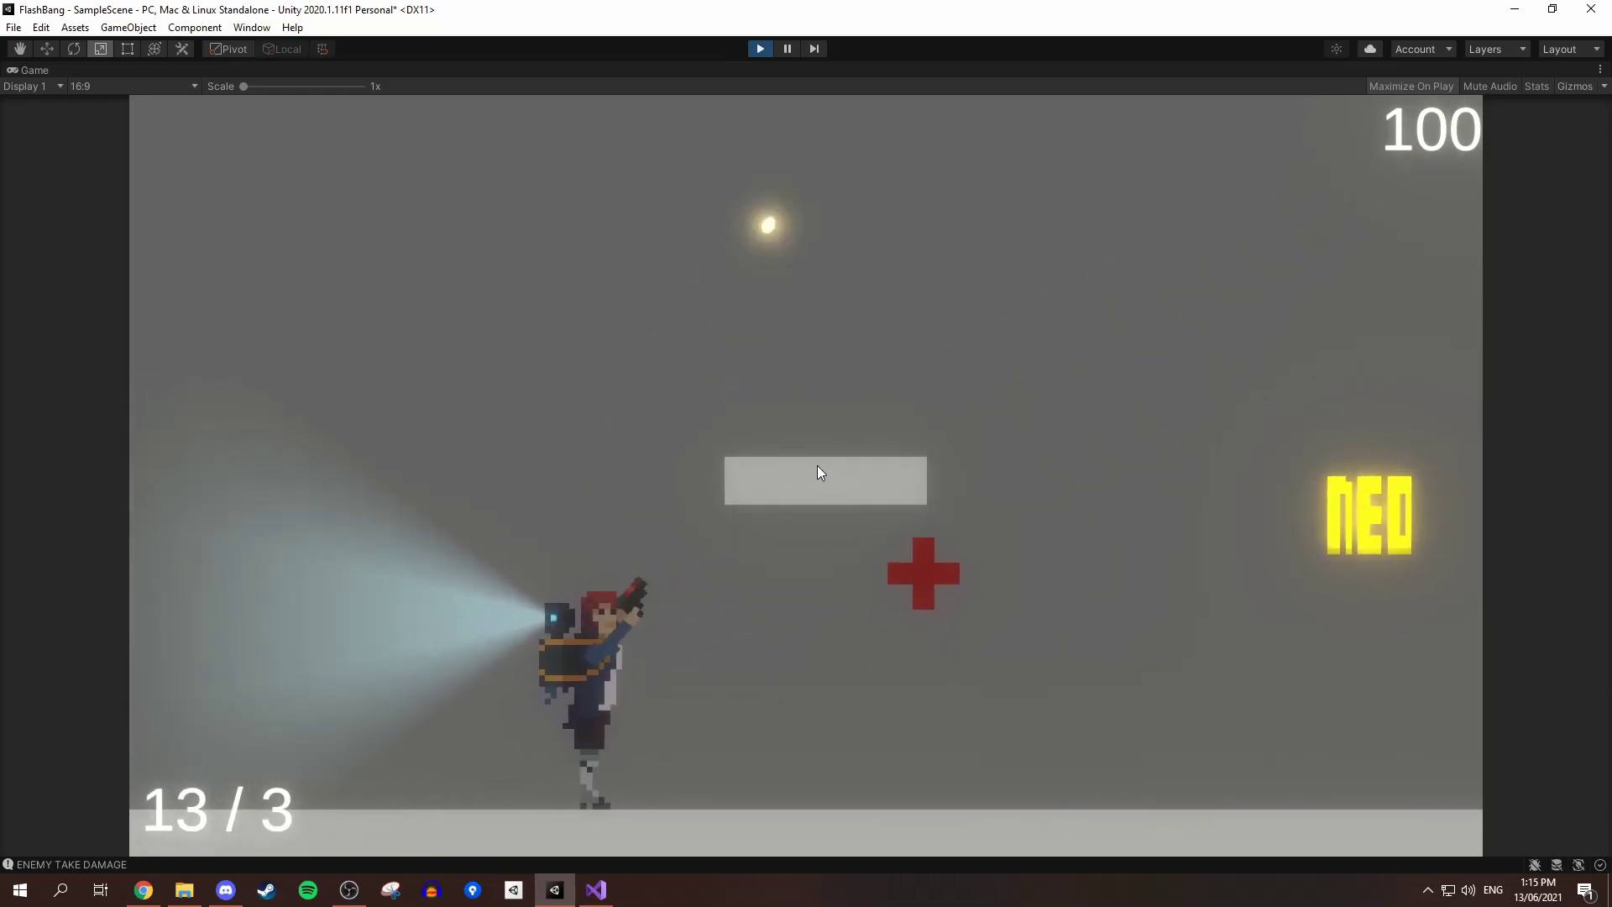
{"action": "left_click", "coordinate": [819, 463]}
{"action": "left_click", "coordinate": [831, 447]}
{"action": "left_click", "coordinate": [919, 625]}
{"action": "left_click", "coordinate": [996, 732]}
{"action": "left_click", "coordinate": [953, 814]}
{"action": "left_click", "coordinate": [928, 692]}
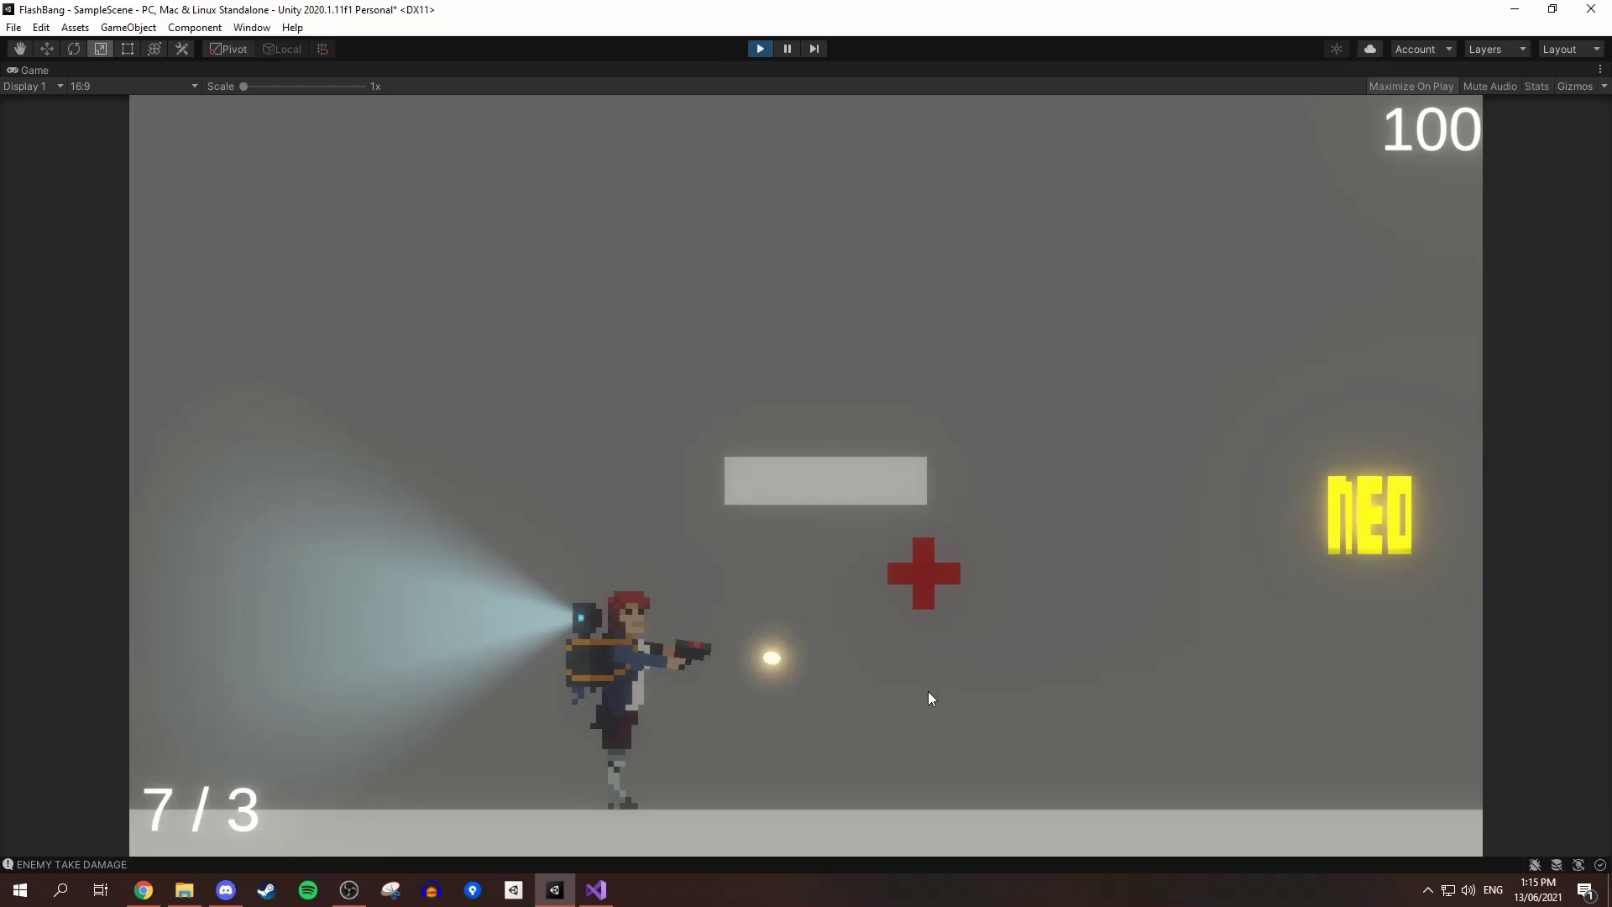
{"action": "left_click", "coordinate": [832, 431]}
{"action": "left_click", "coordinate": [981, 616]}
{"action": "left_click", "coordinate": [1012, 650]}
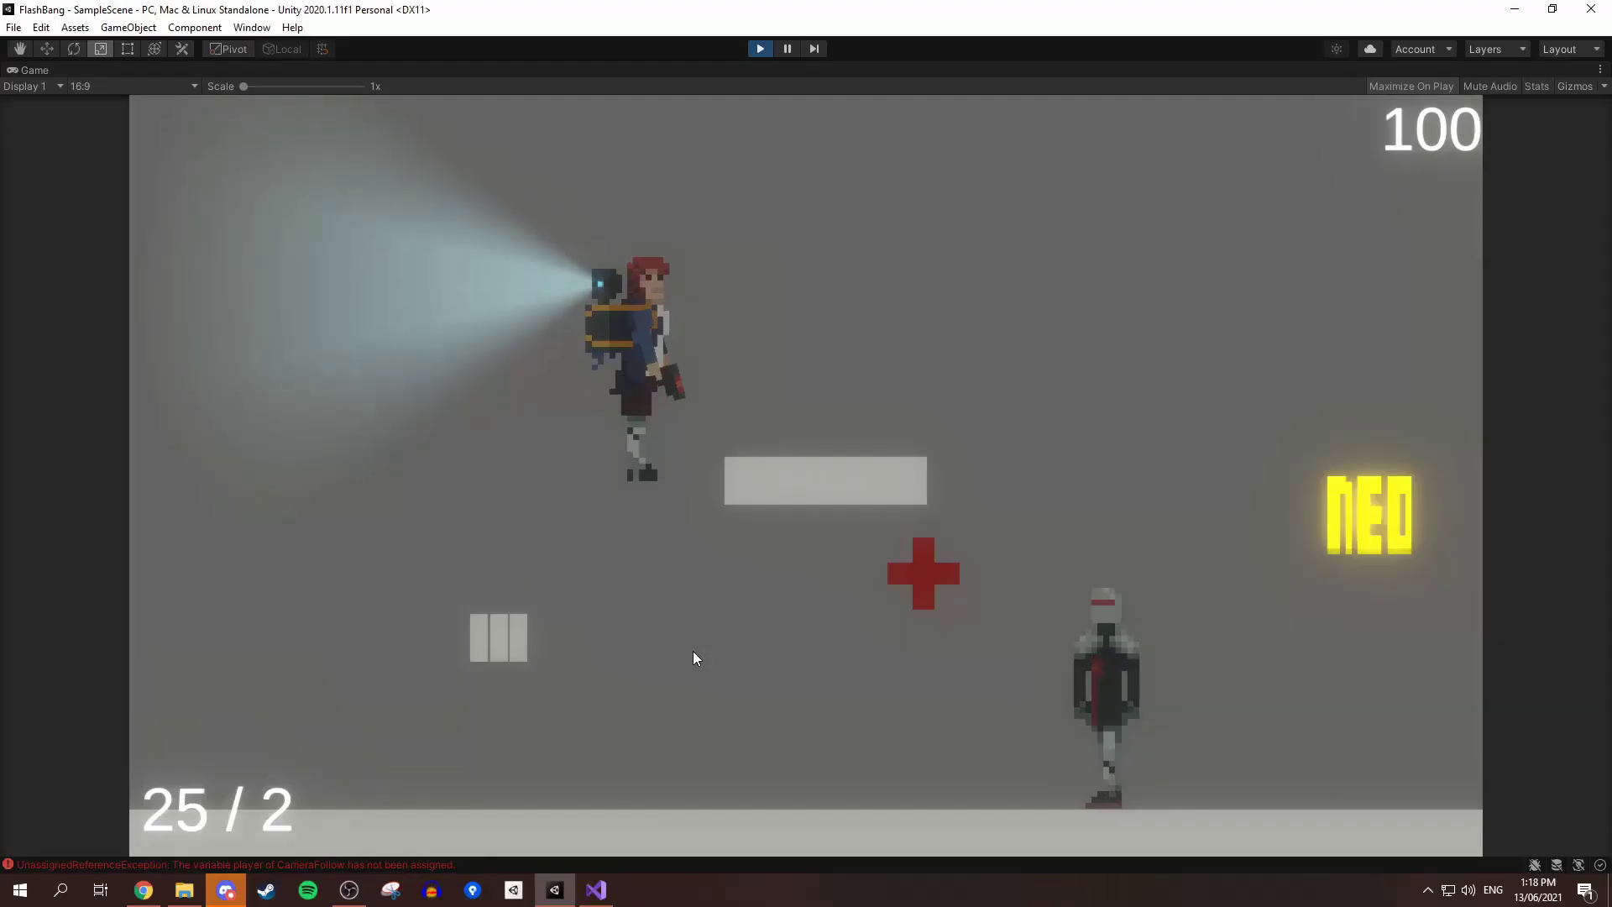
Playtest the robot's punch attack by moving the player toward and away from it at close range
{"action": "key", "text": "d"}
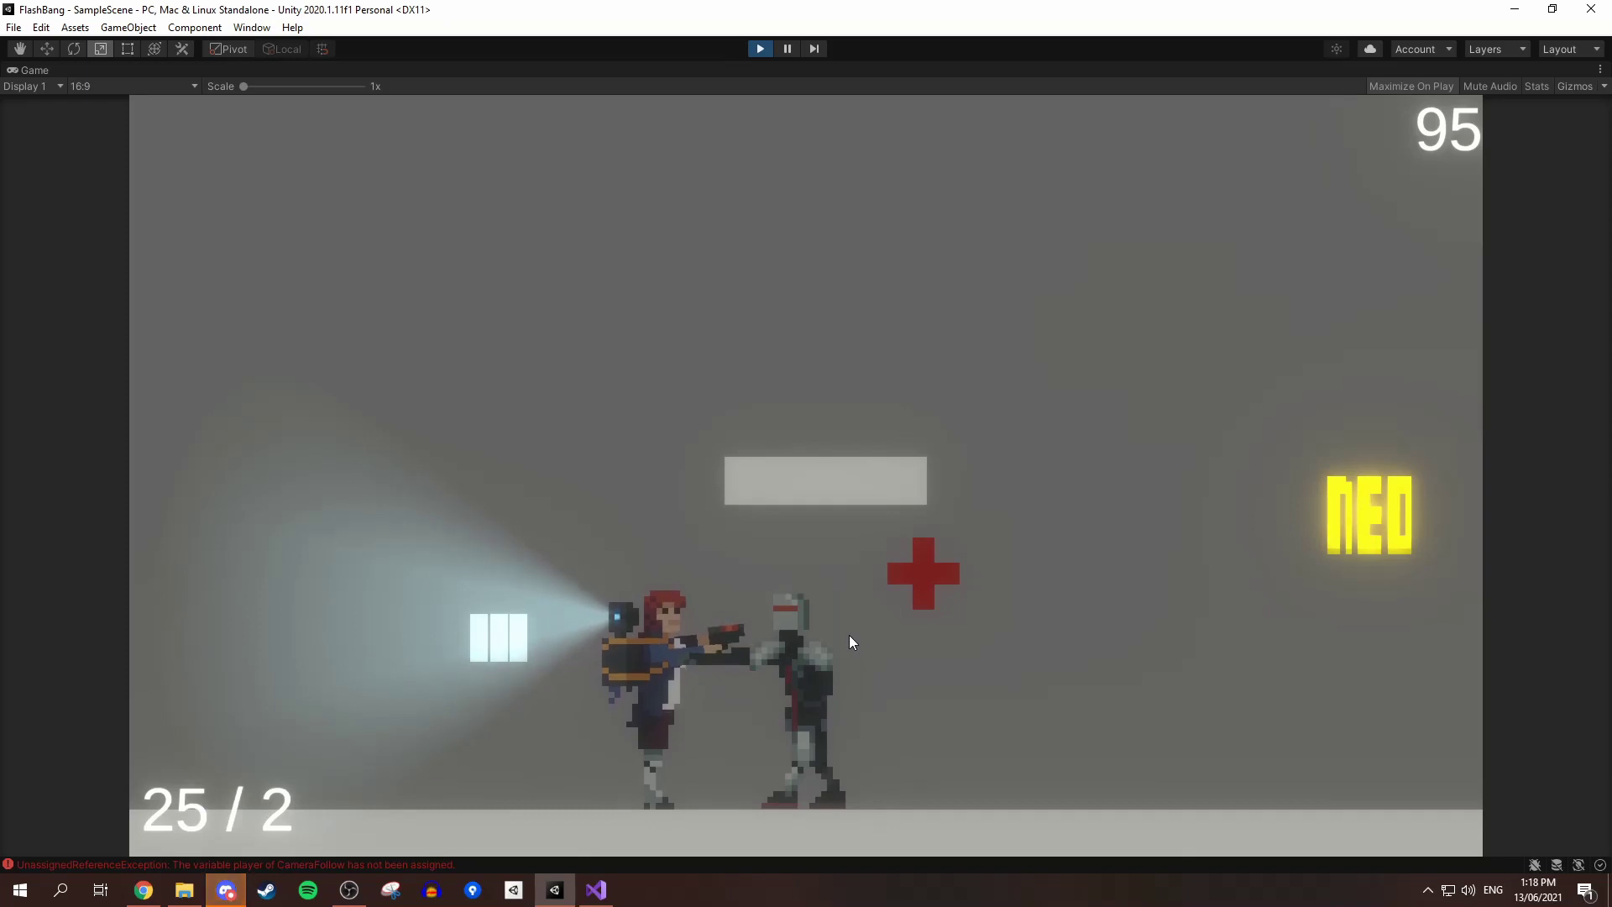
{"action": "key", "text": "a"}
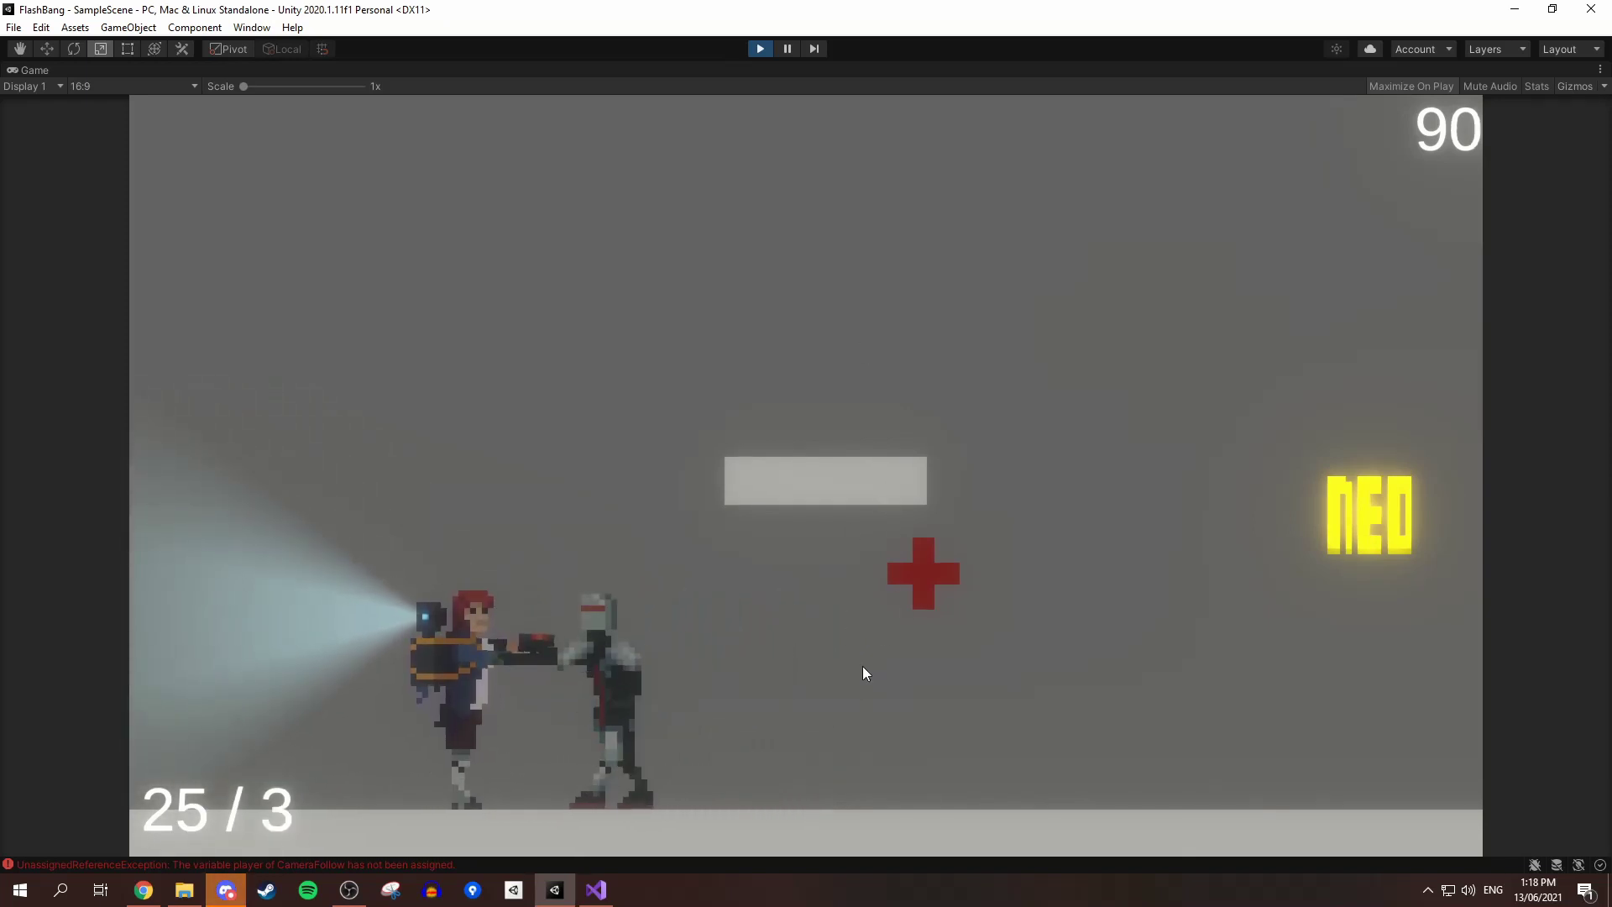
{"action": "key", "text": "a"}
{"action": "key", "text": "d"}
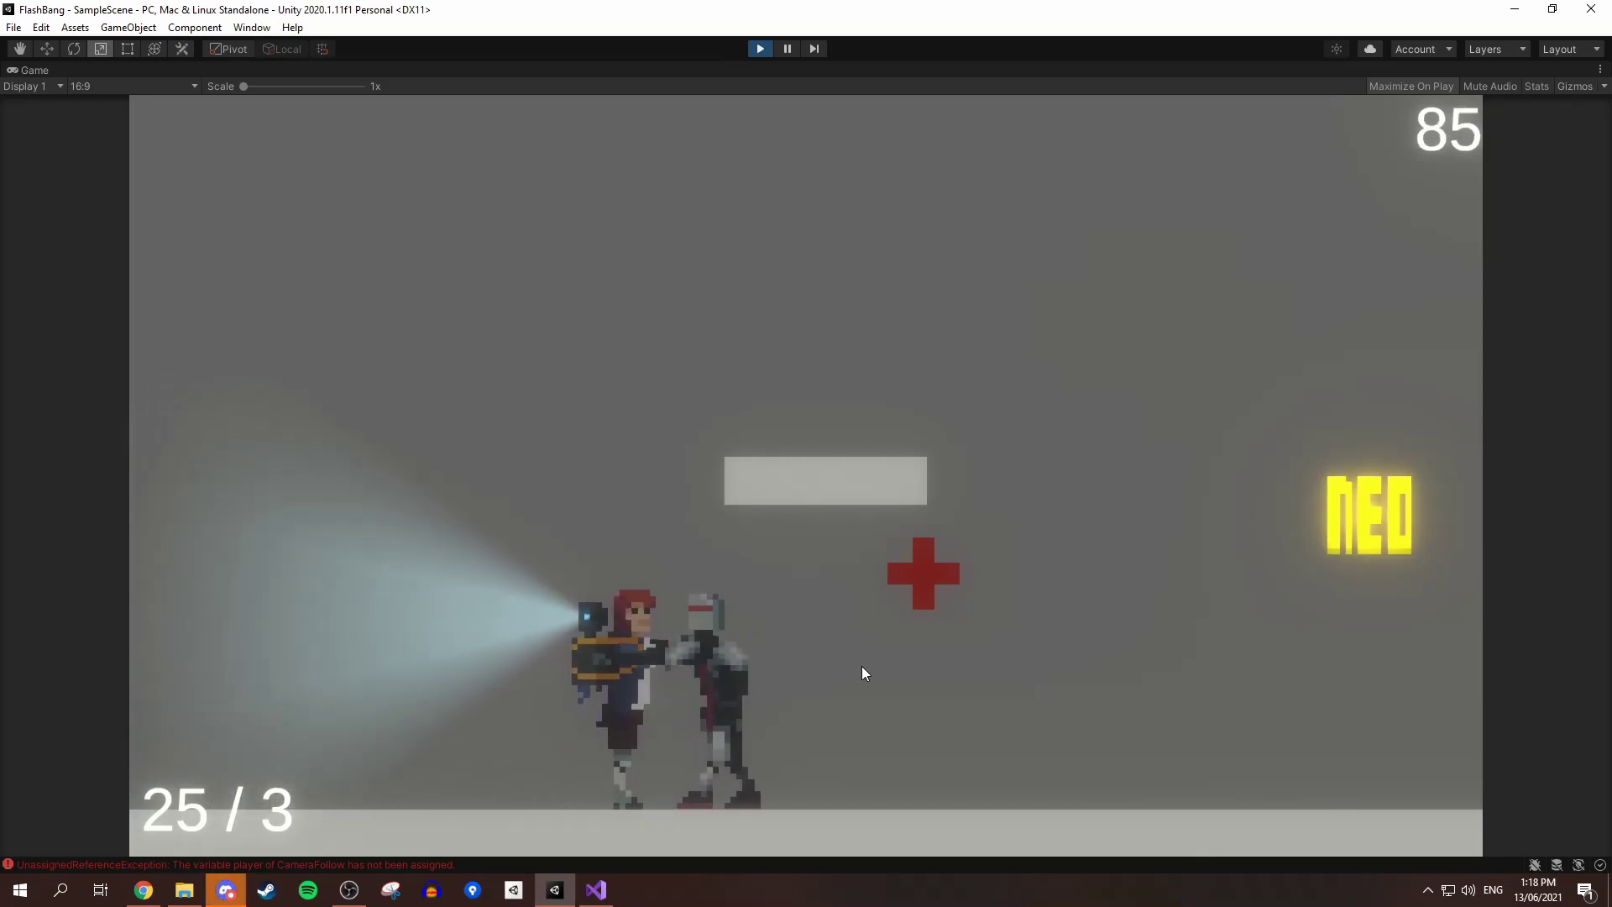
{"action": "key", "text": "a"}
{"action": "key", "text": "a"}
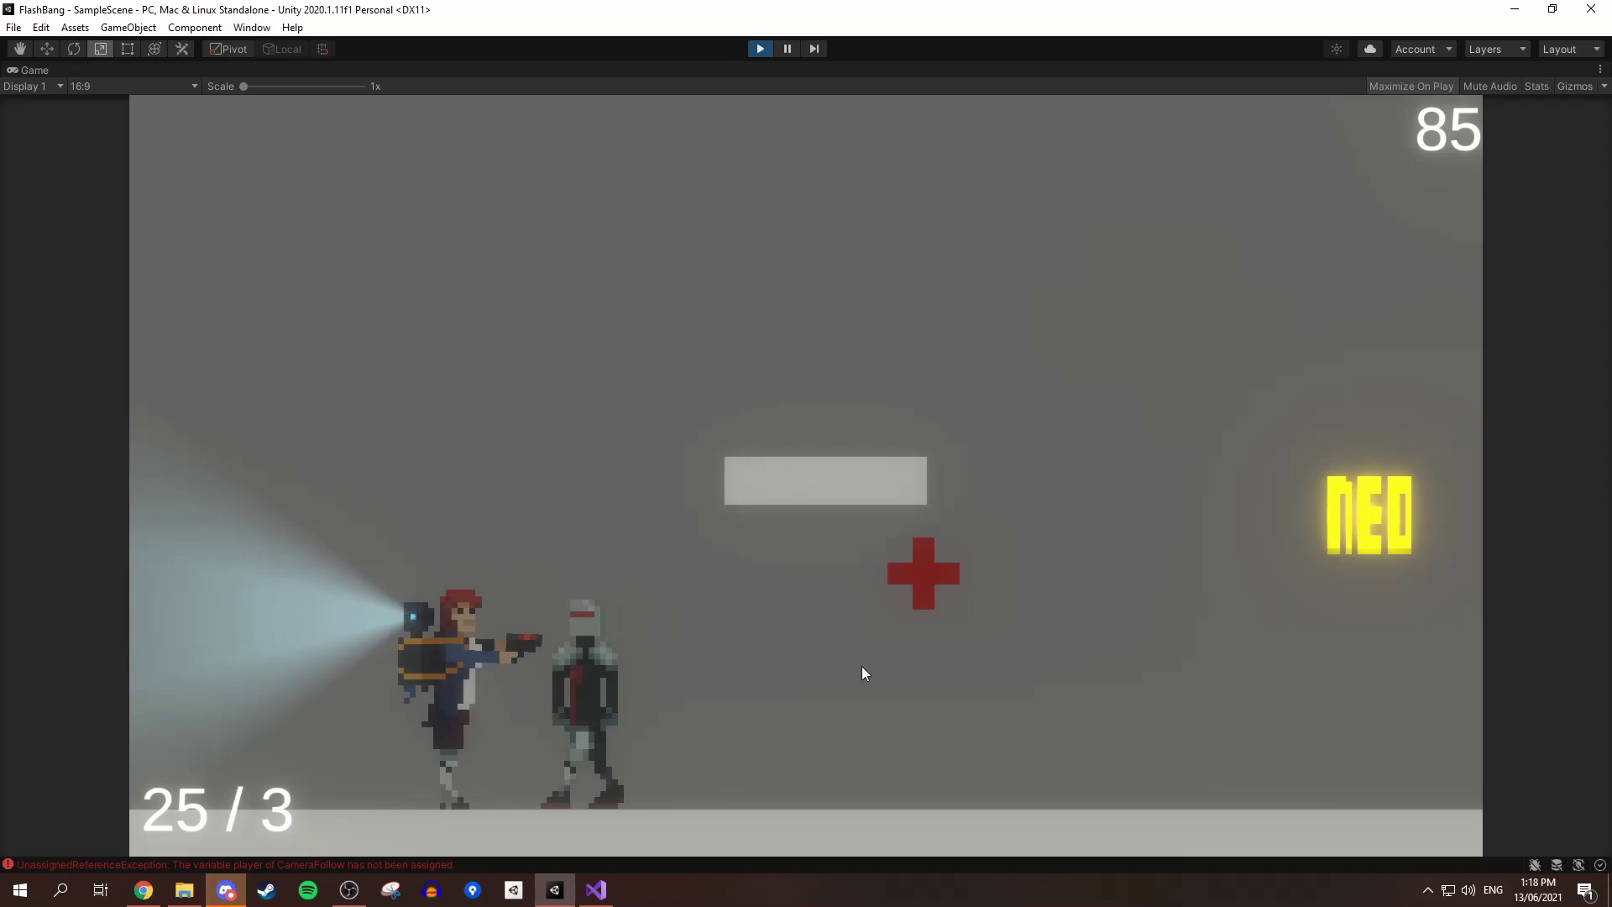
{"action": "key", "text": "d"}
{"action": "key", "text": "d"}
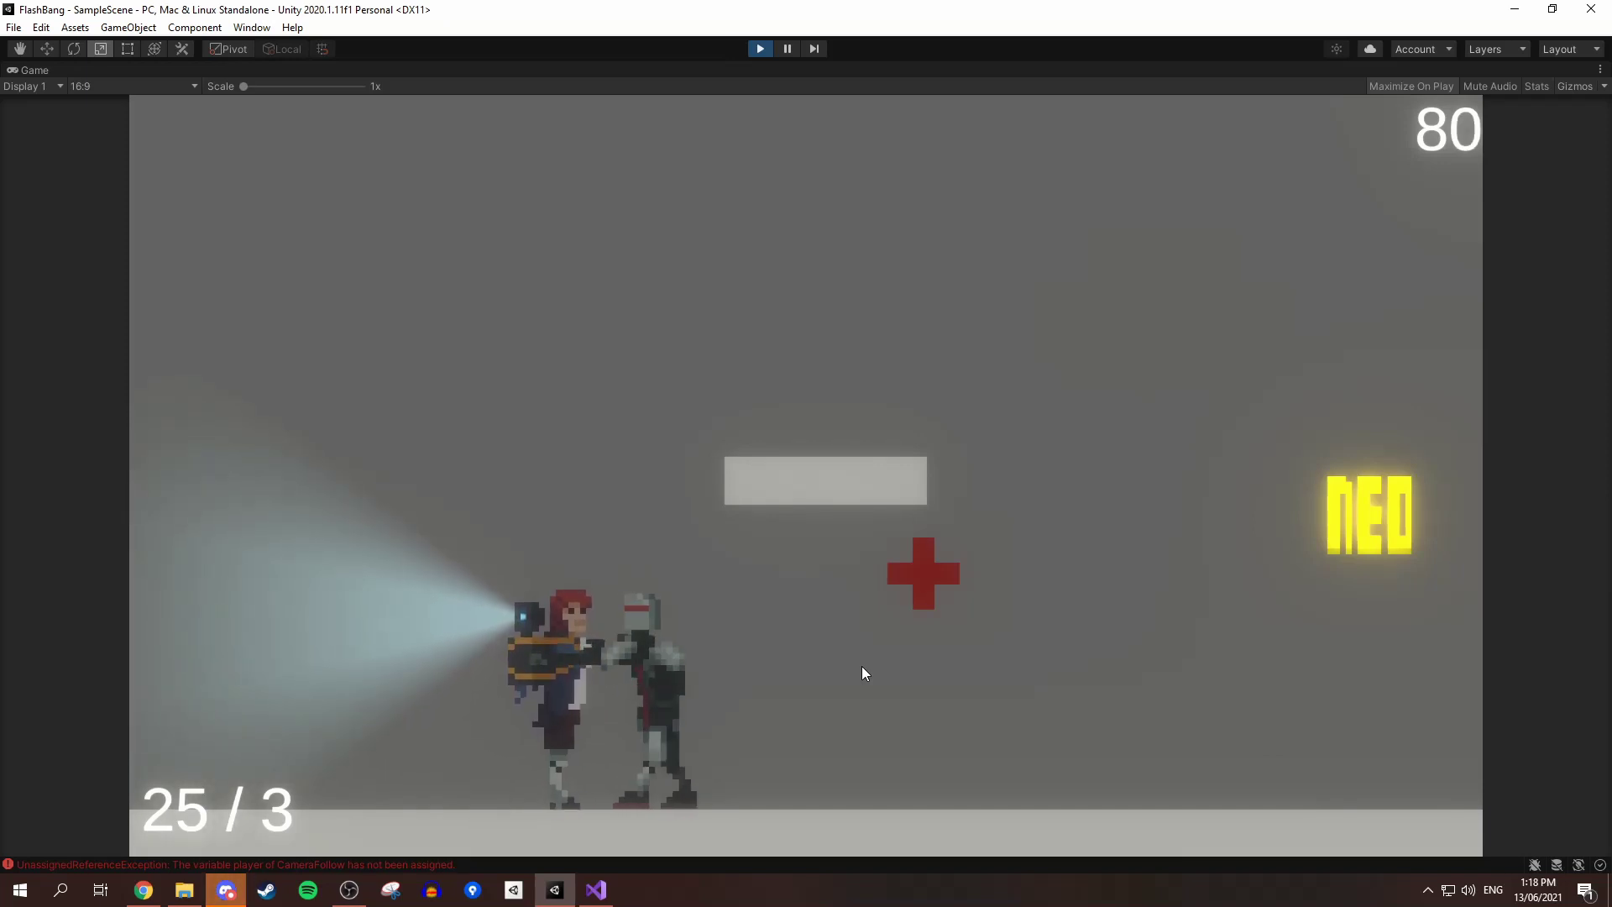
Pause the game and inspect the Robot object's state machine in the Animator
{"action": "left_click", "coordinate": [789, 48]}
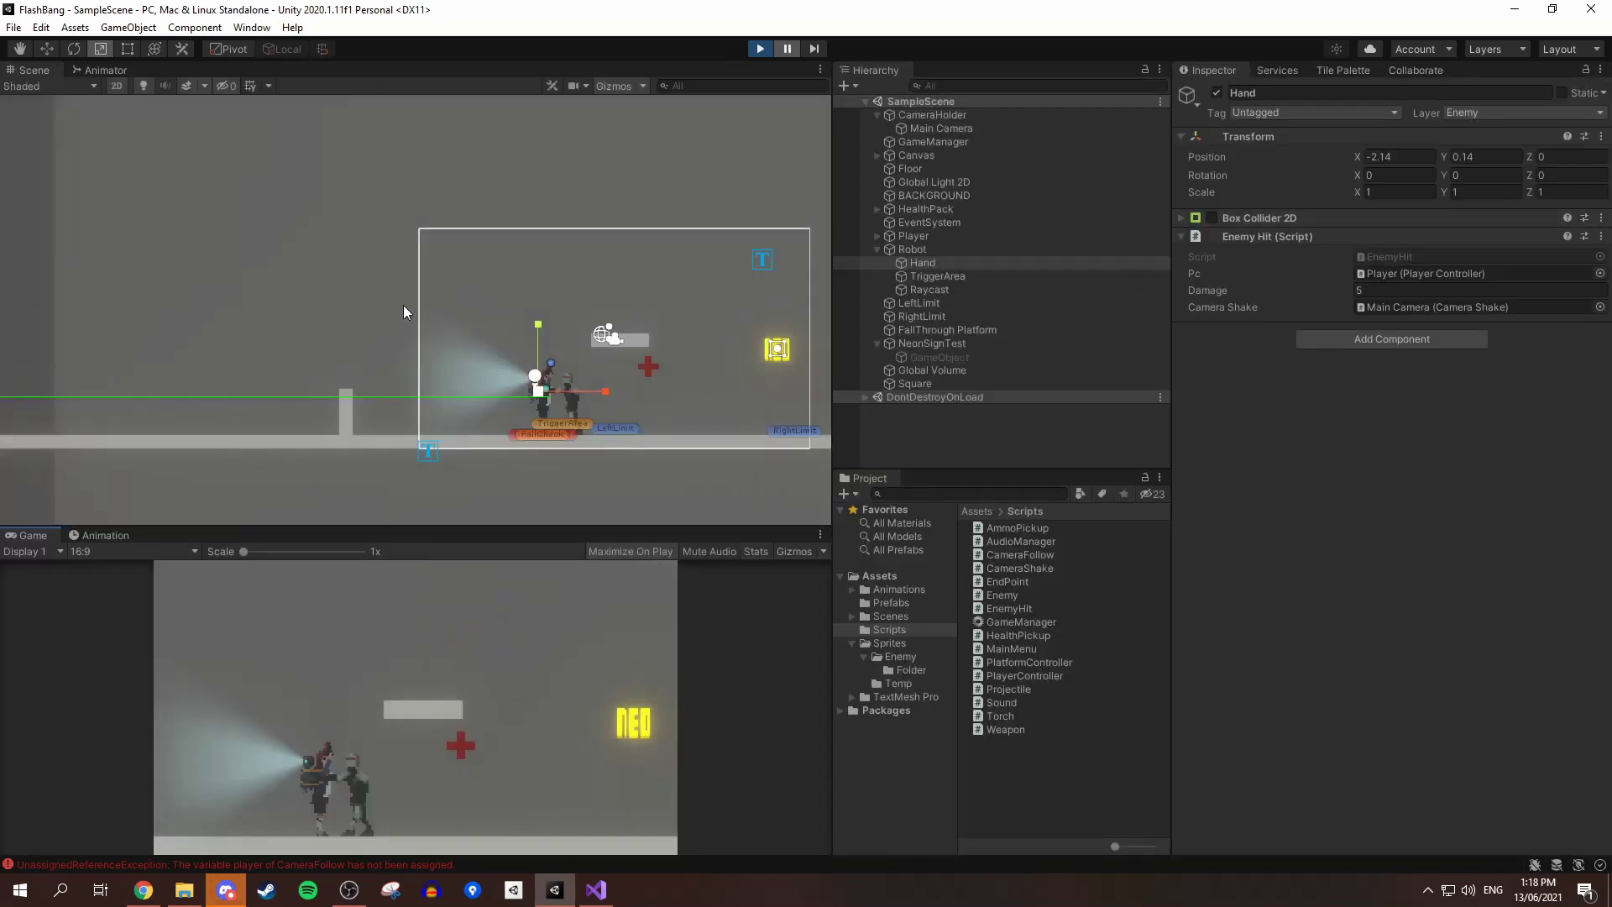
{"action": "left_click", "coordinate": [912, 249]}
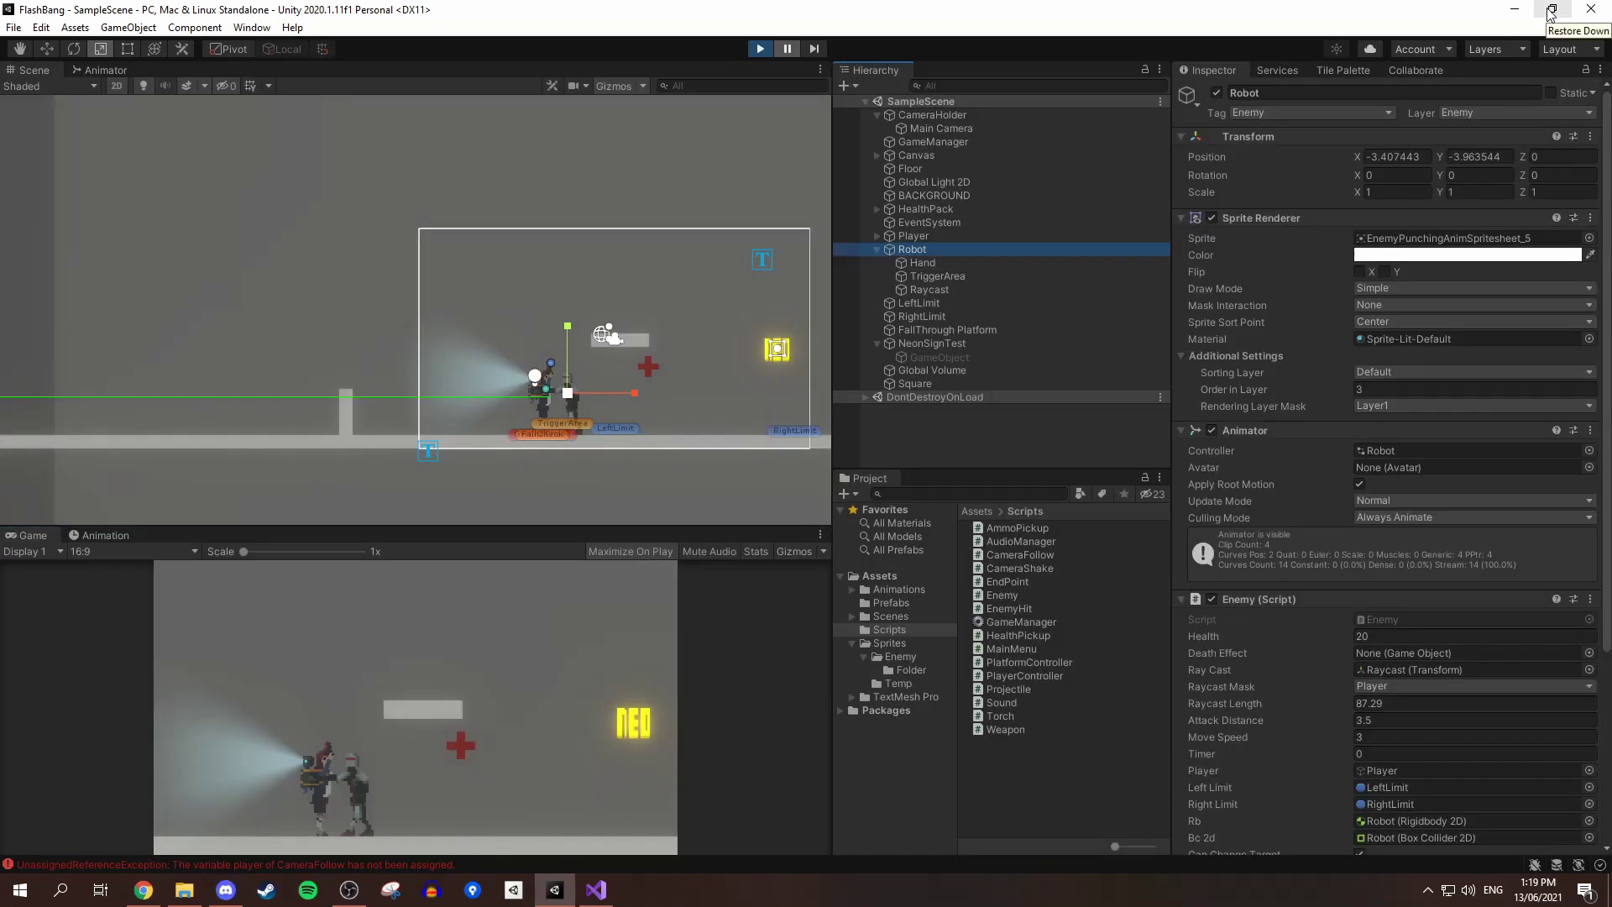
{"action": "left_click", "coordinate": [102, 72]}
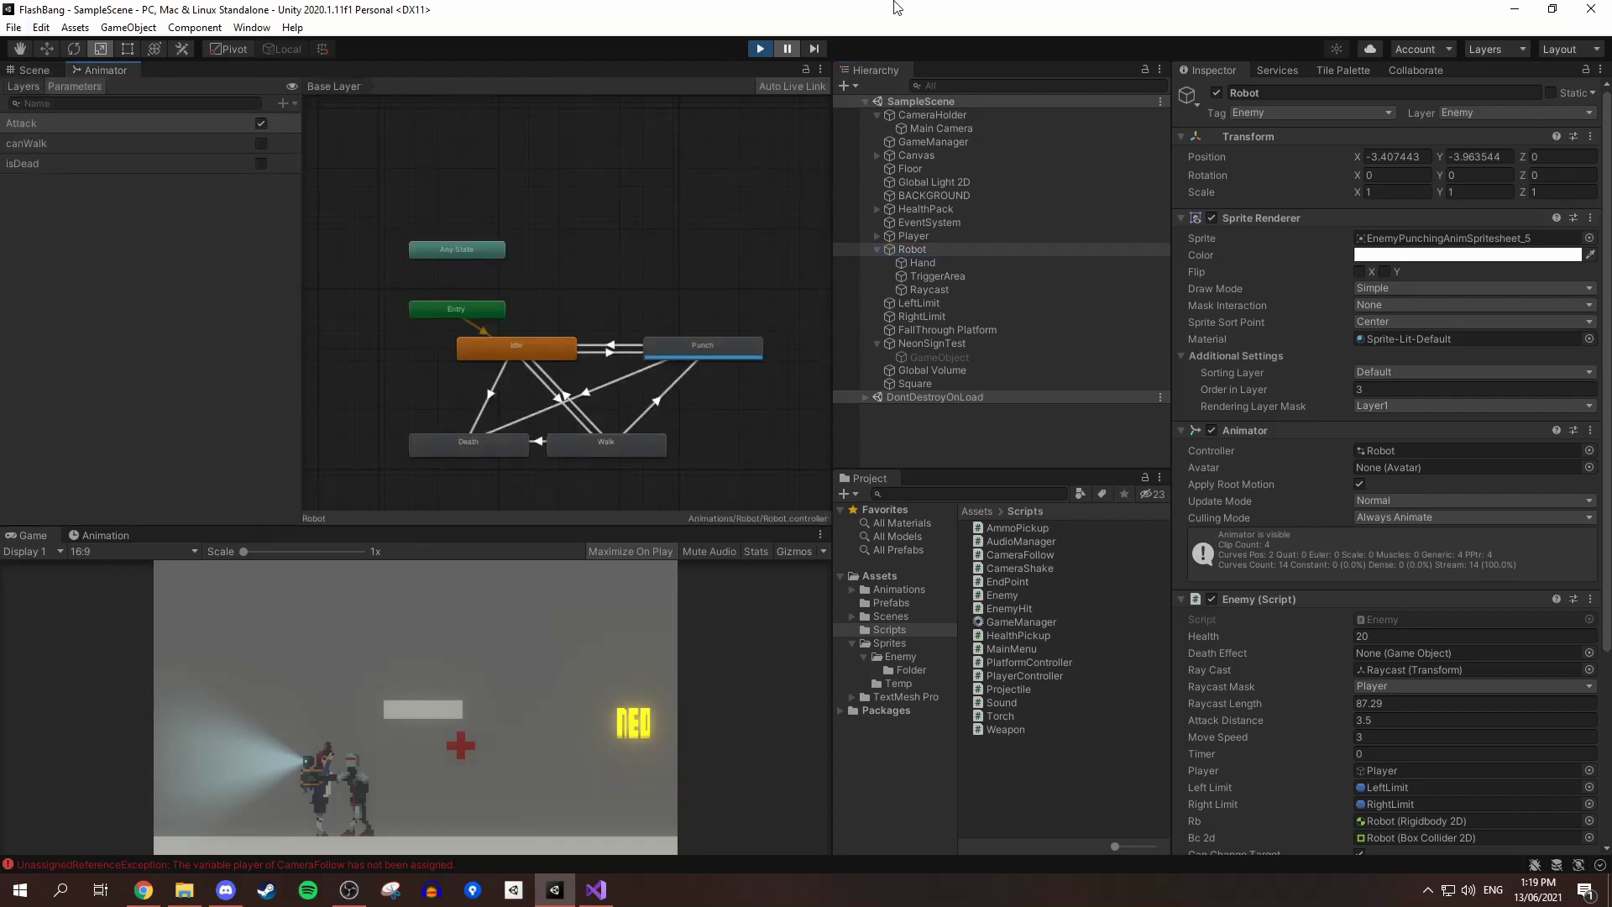
Resume the game in the unmaximized layout and move the player around the robot to watch its Animator states
{"action": "left_click", "coordinate": [789, 49]}
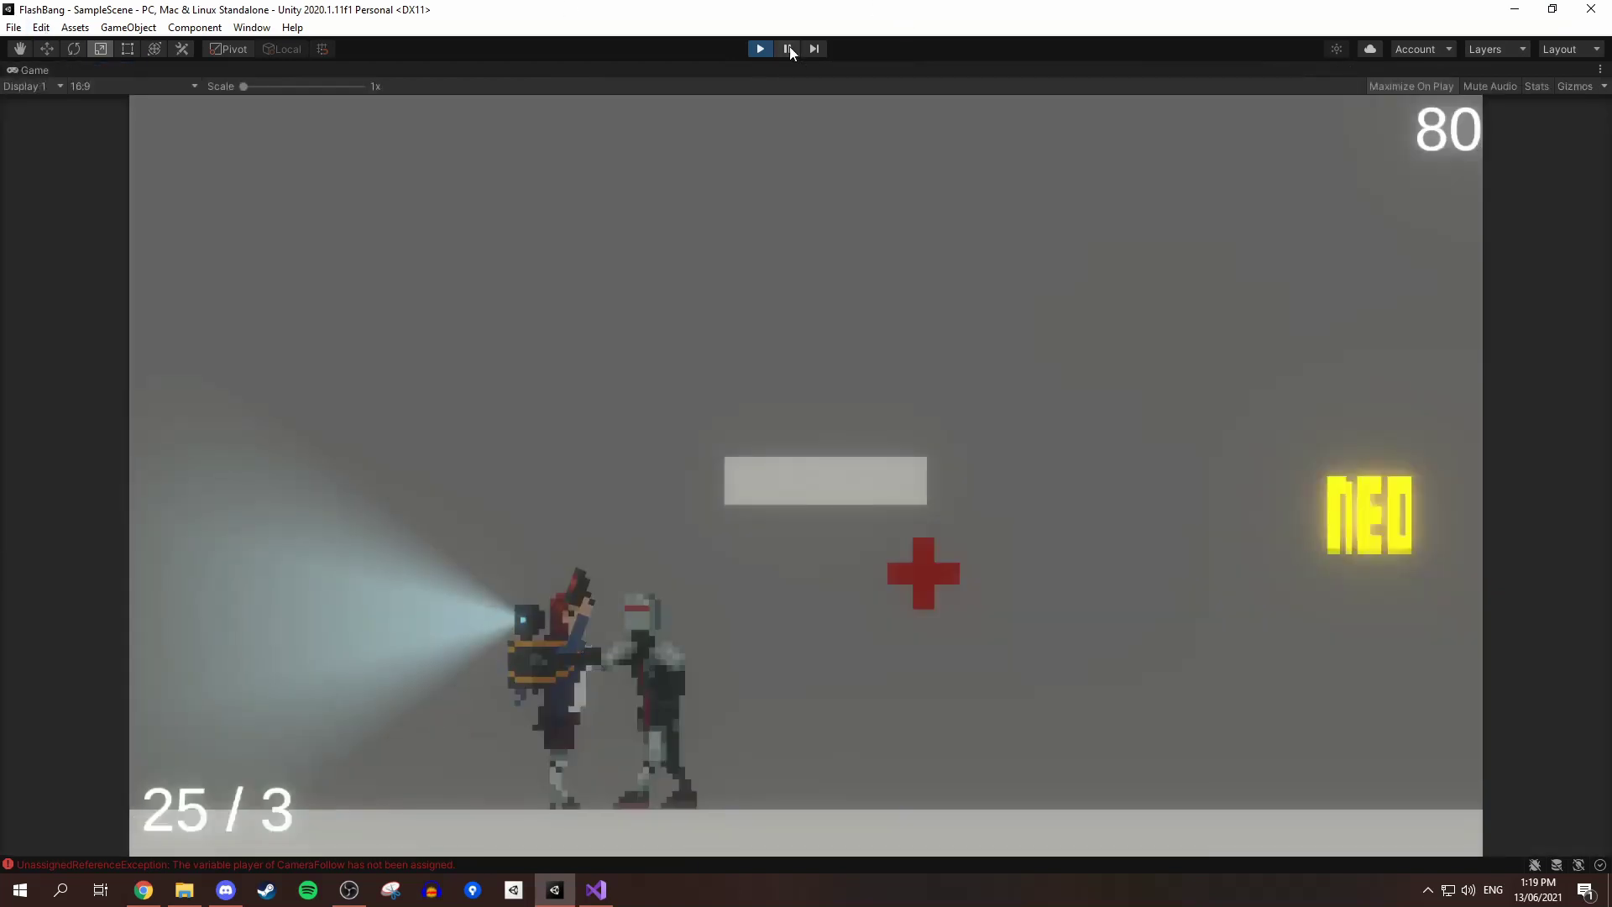
{"action": "left_click", "coordinate": [1600, 70]}
{"action": "left_click", "coordinate": [1451, 129]}
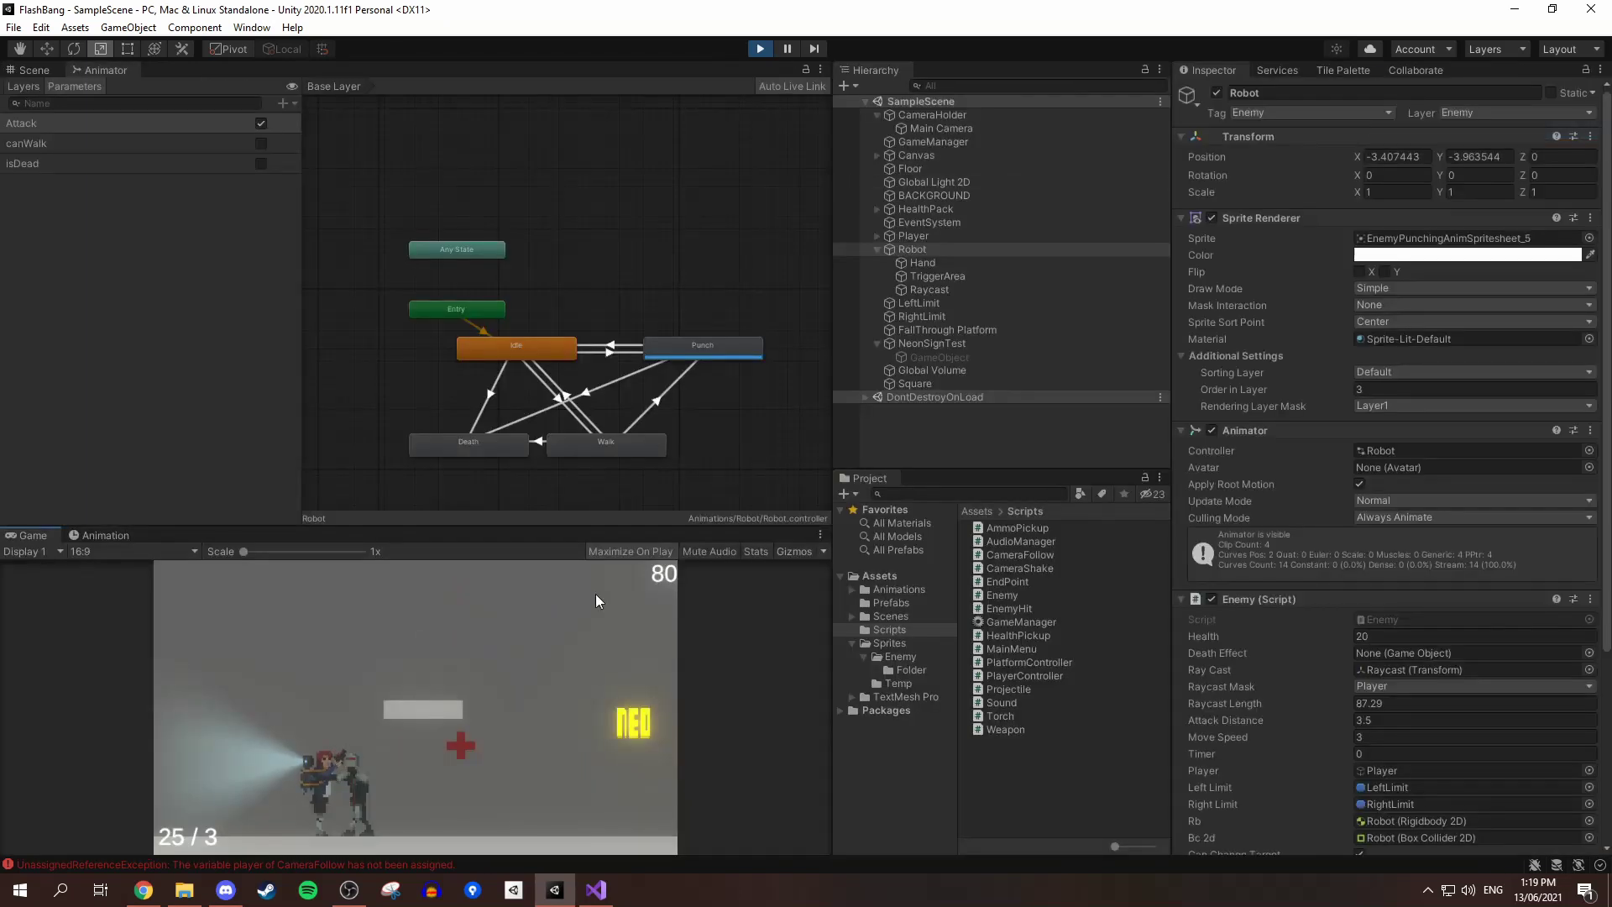
{"action": "key", "text": "a"}
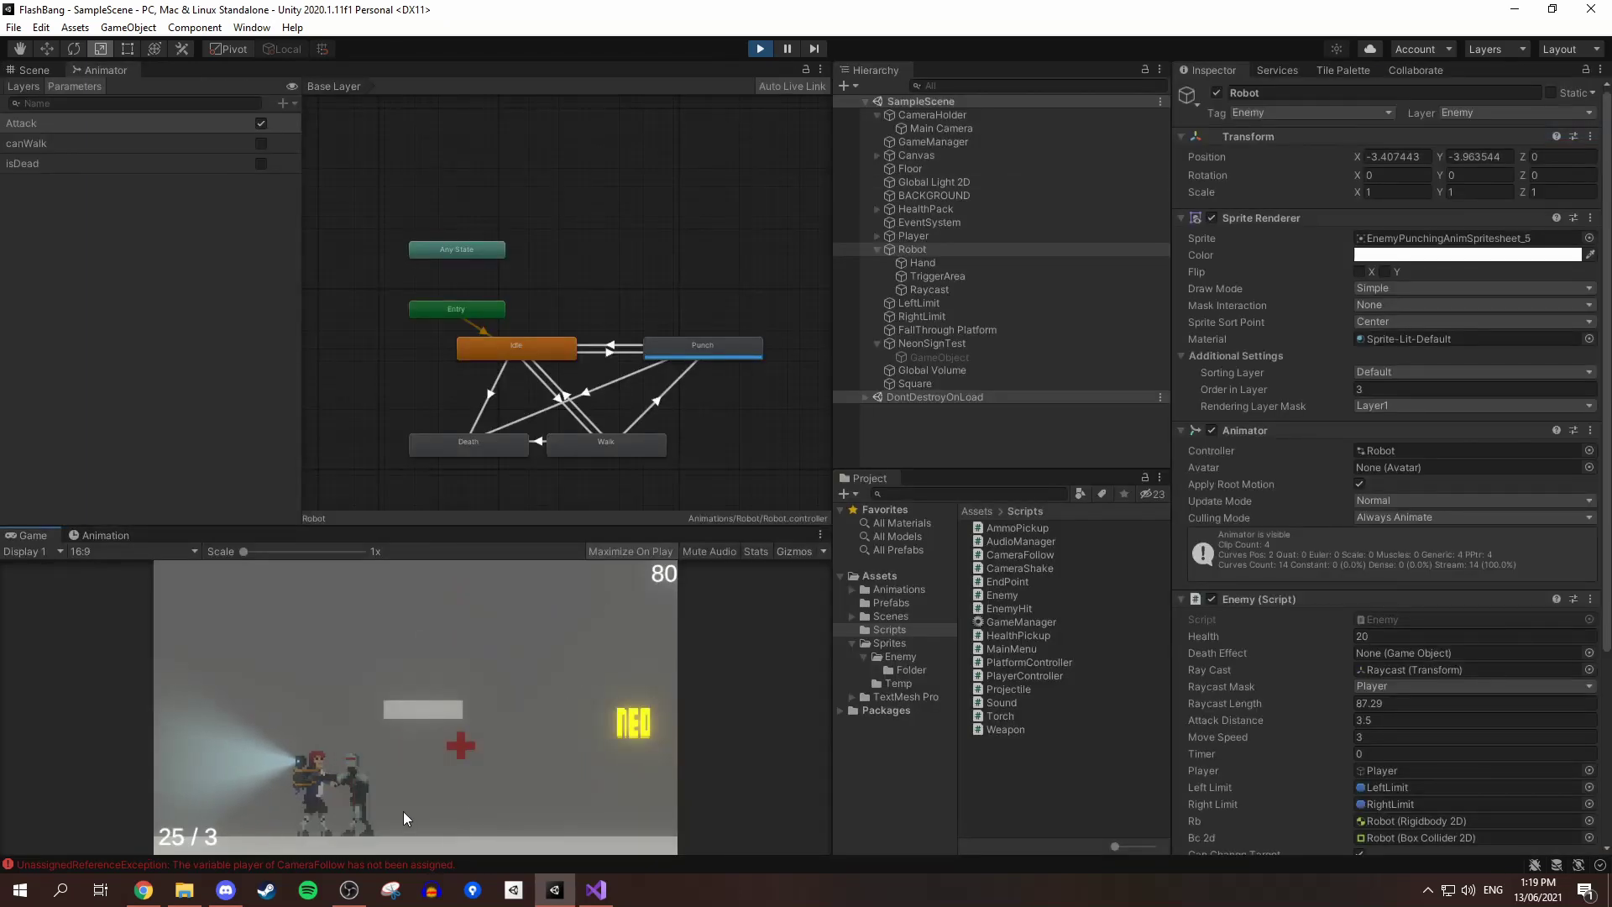
{"action": "key", "text": "d"}
{"action": "key", "text": "d"}
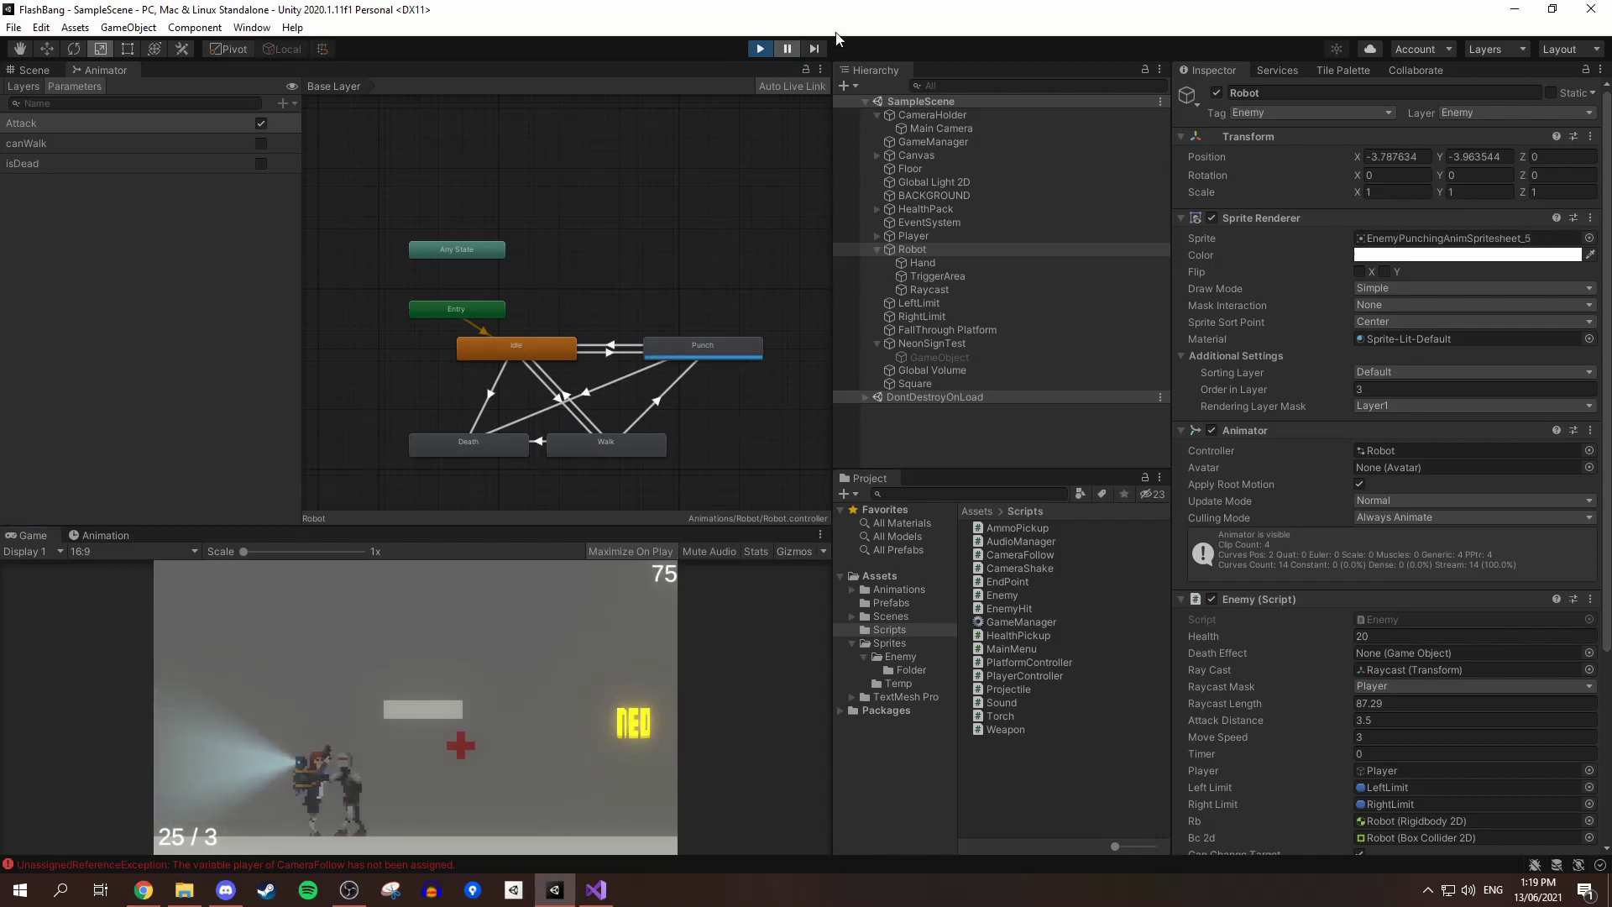
Open the robot's Punch clip in the Animation window and scrub through its keyframes and back to the start
{"action": "left_click", "coordinate": [107, 535]}
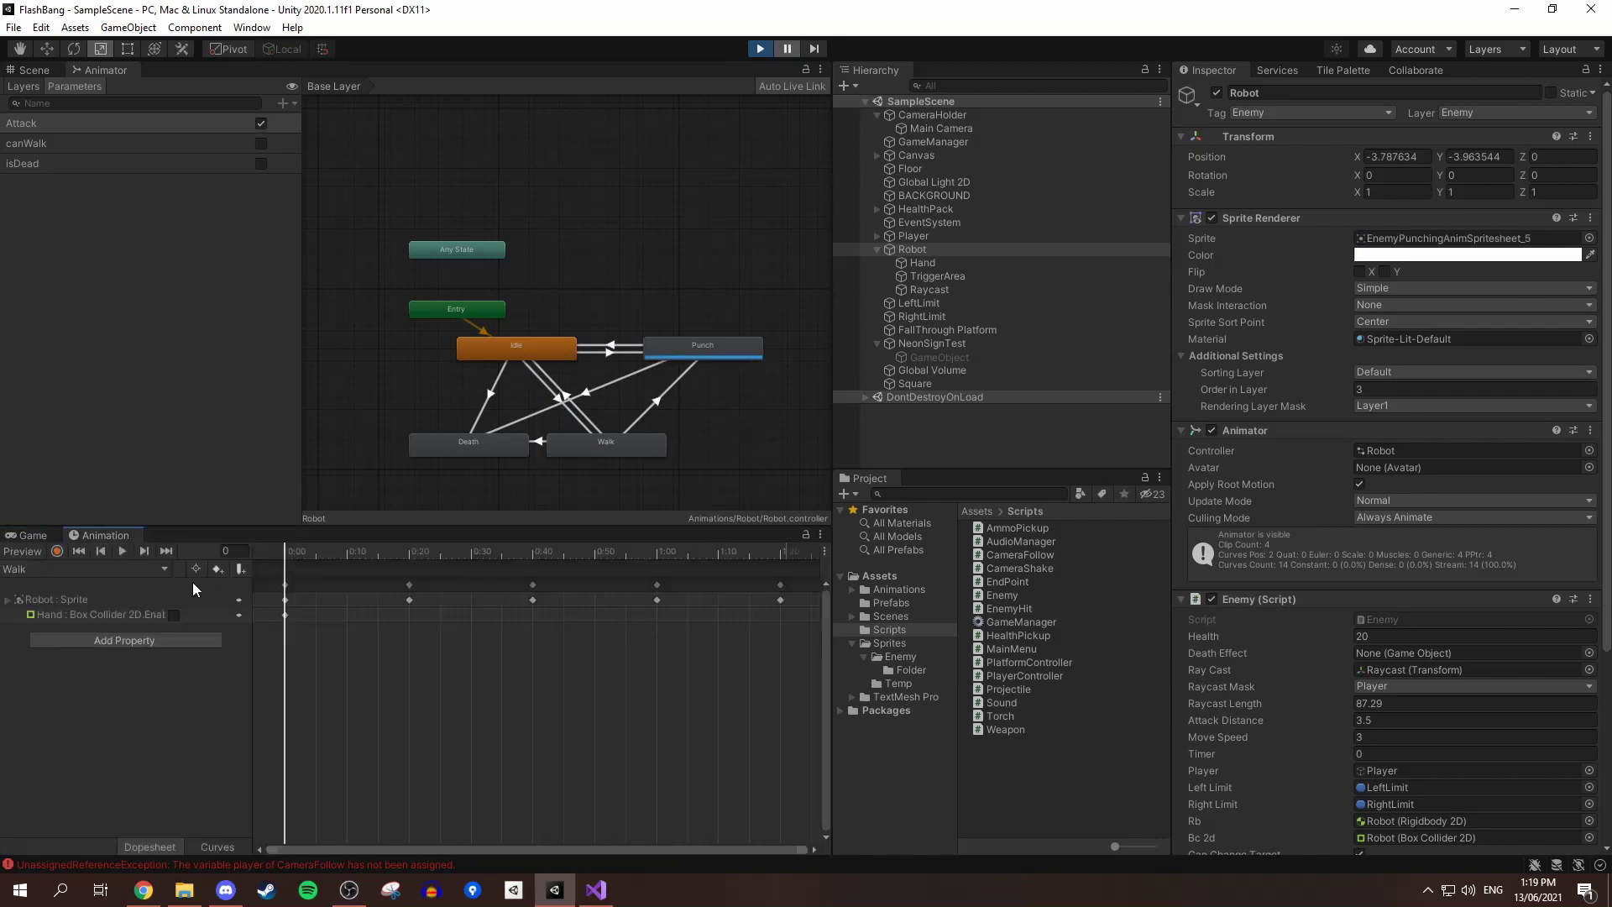
{"action": "left_click", "coordinate": [104, 568]}
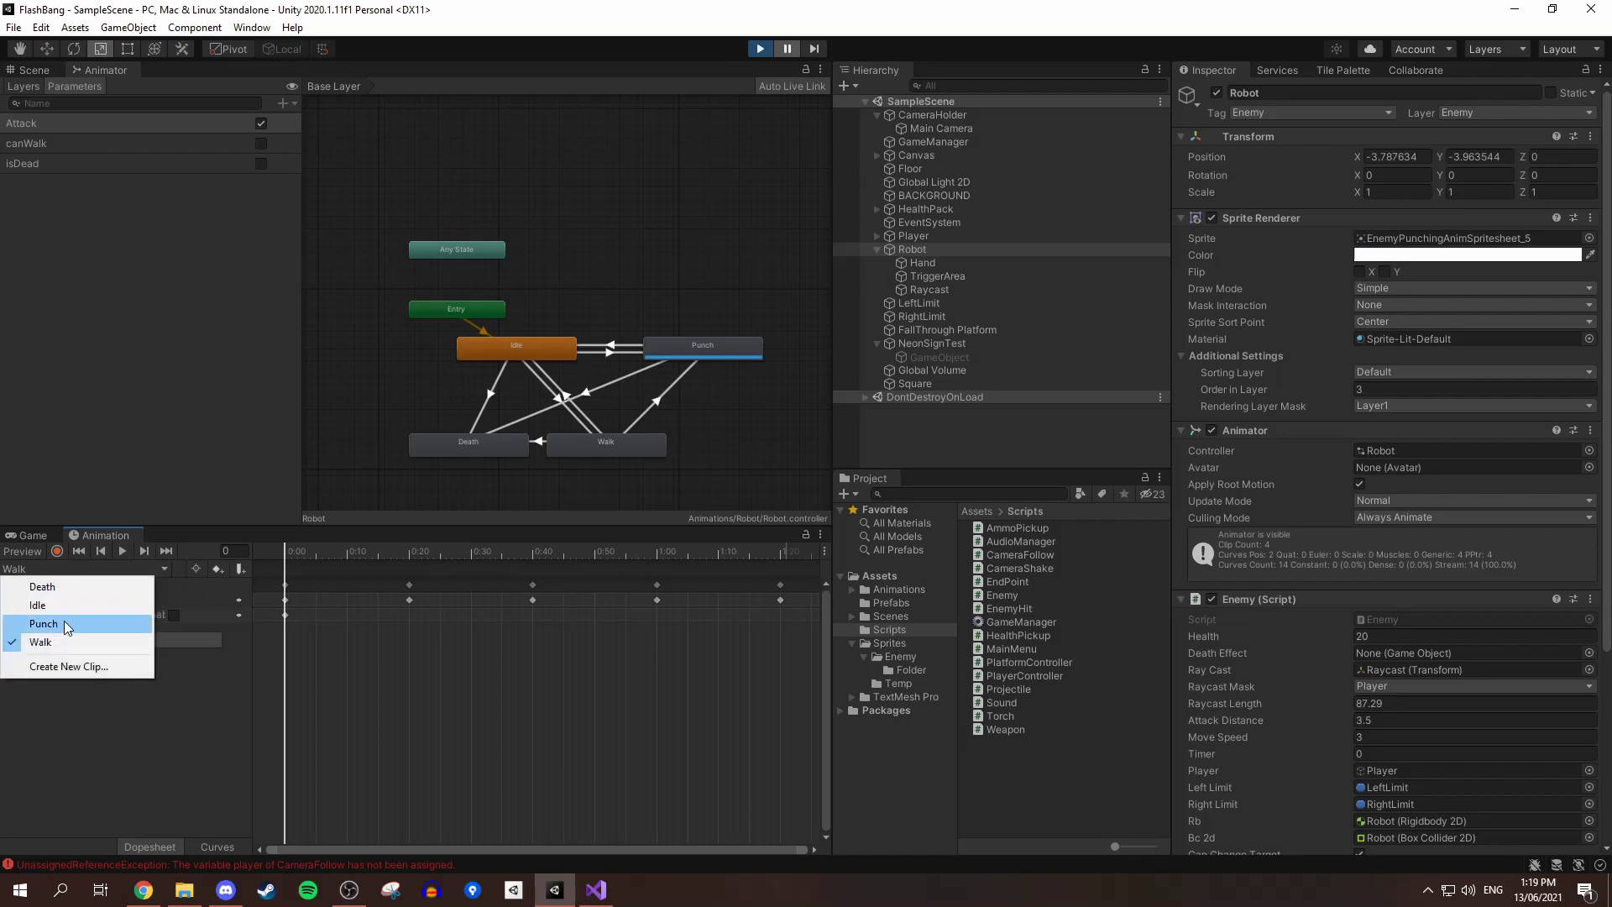
{"action": "left_click", "coordinate": [64, 621]}
{"action": "left_click_drag", "start_coordinate": [304, 551], "coordinate": [623, 556]}
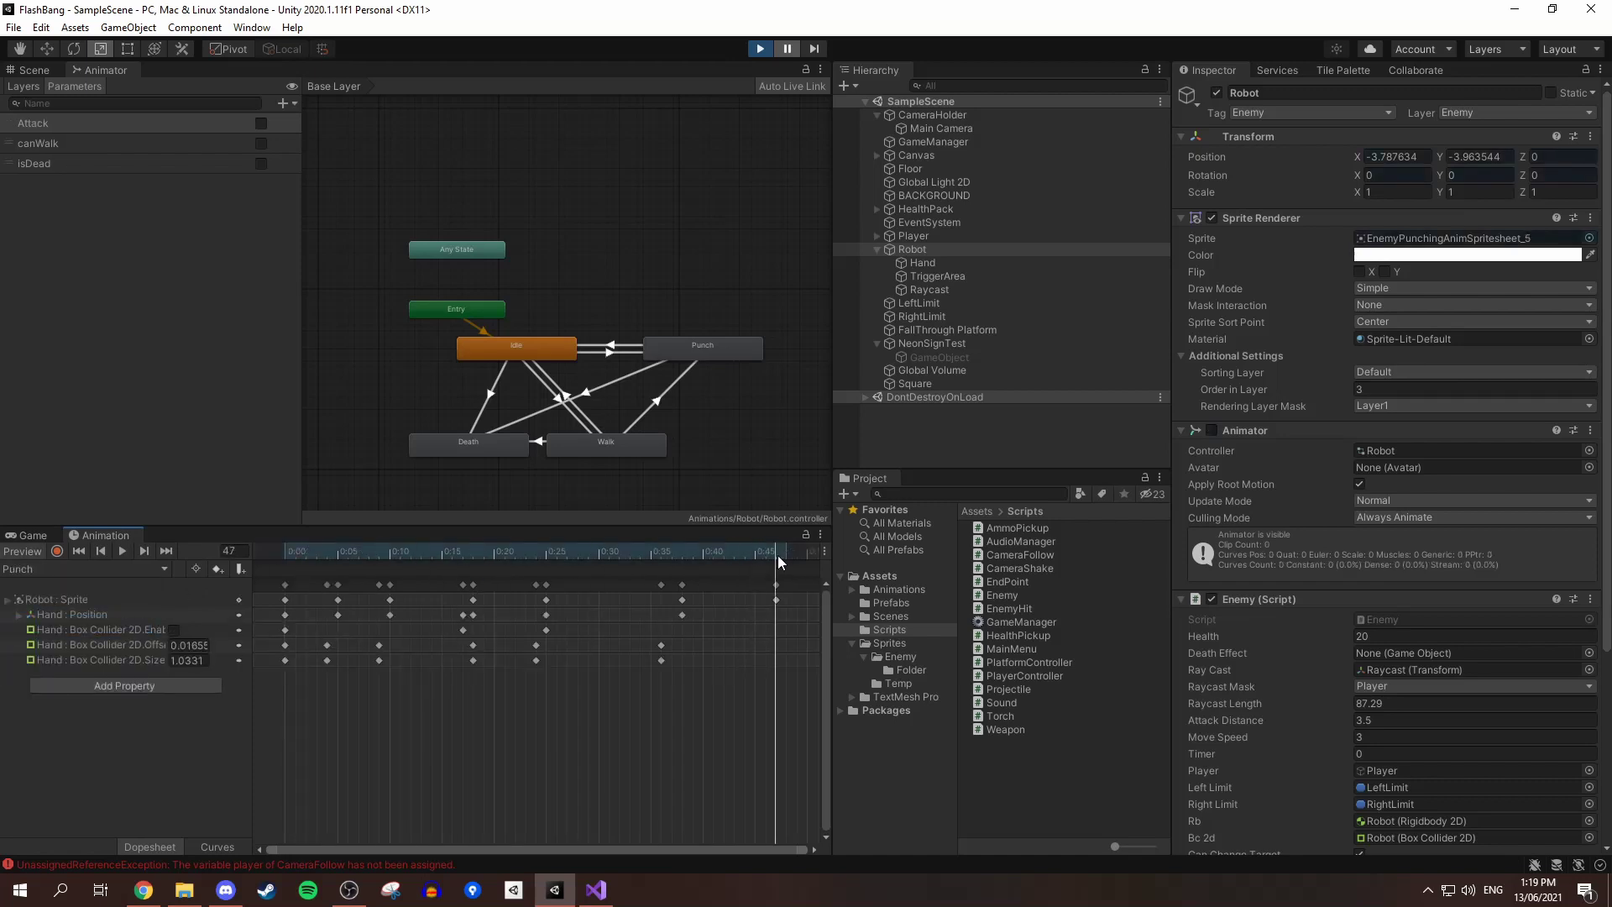
{"action": "left_click_drag", "start_coordinate": [777, 556], "coordinate": [292, 591]}
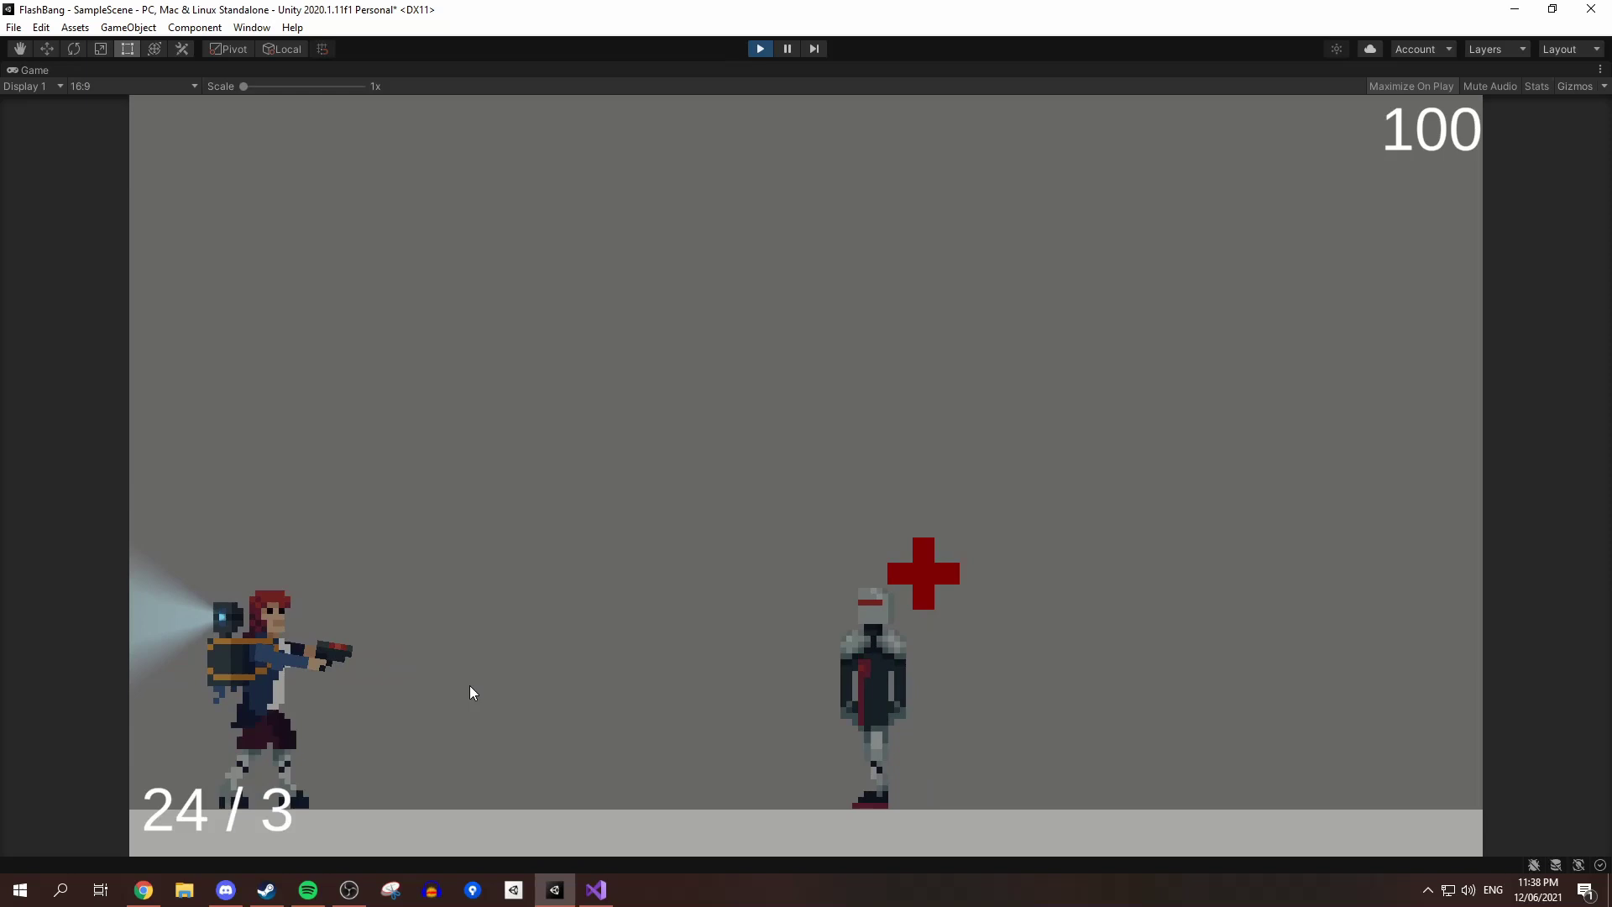
Playtest the robot's chase behaviour by collecting the ammo, retreating, approaching the robot and backing away again
{"action": "key", "text": "a"}
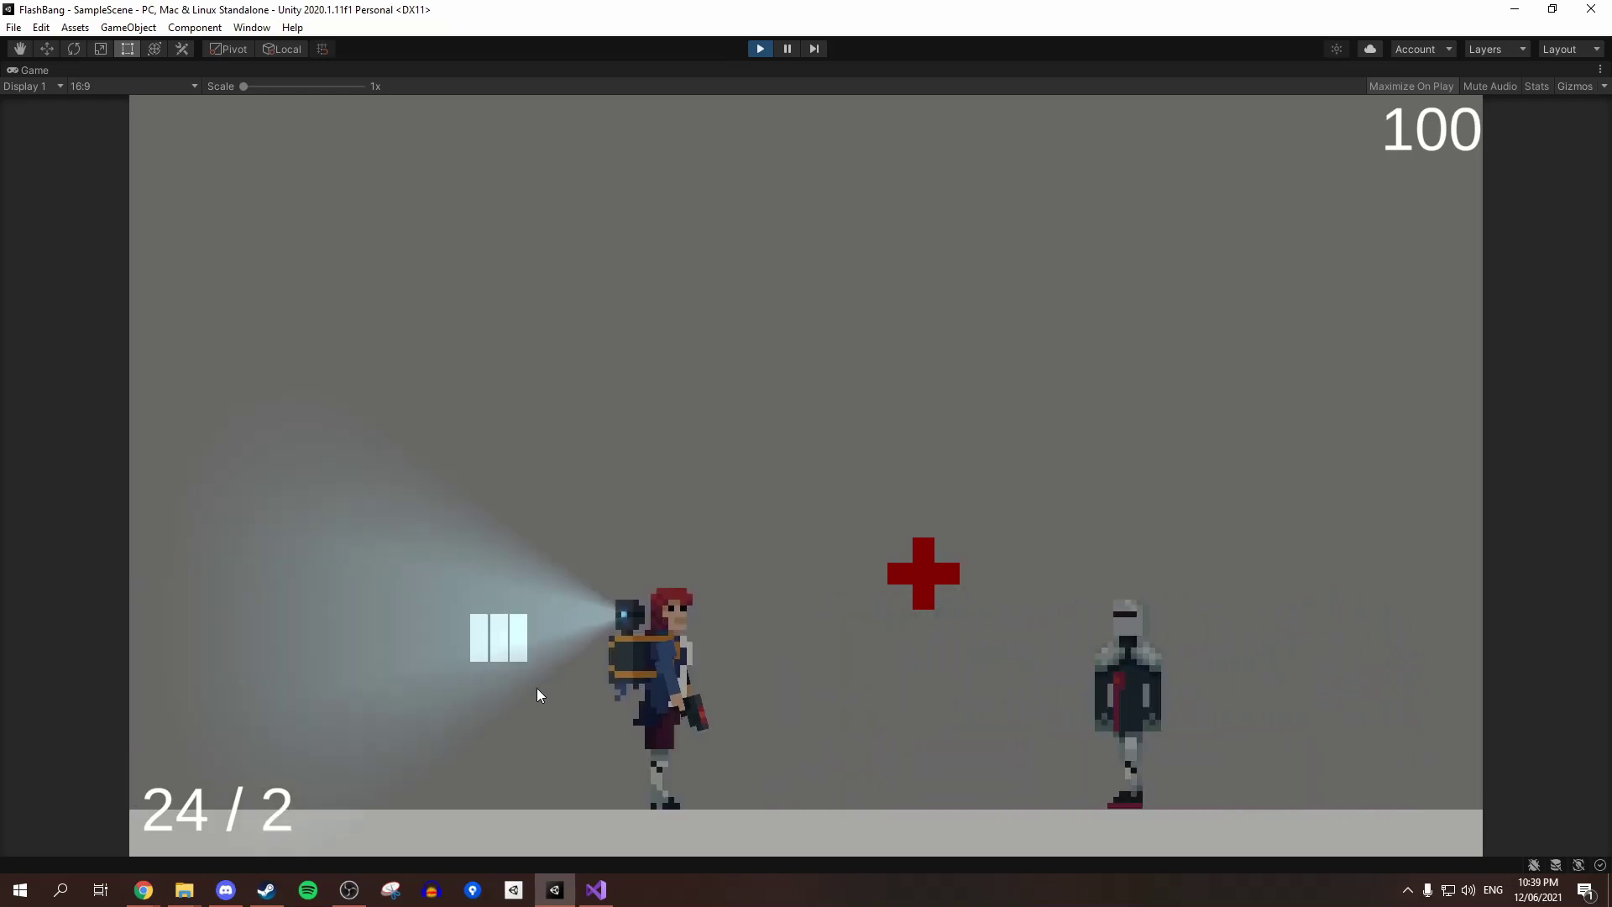
{"action": "key", "text": "a"}
{"action": "key", "text": "a"}
{"action": "key", "text": "d"}
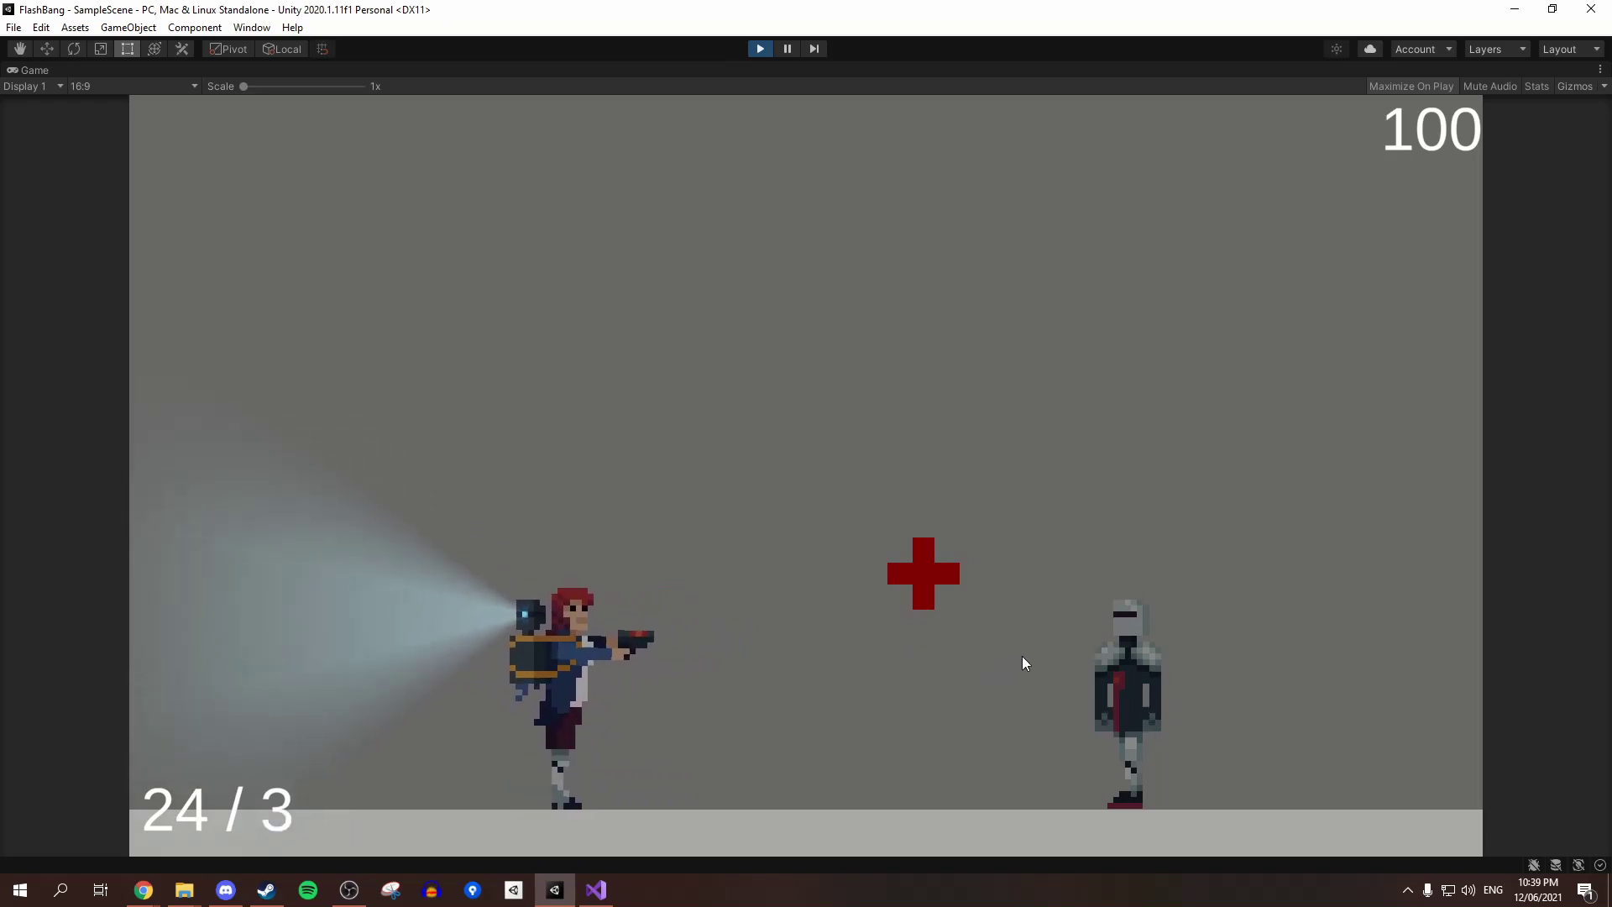
{"action": "key", "text": "a"}
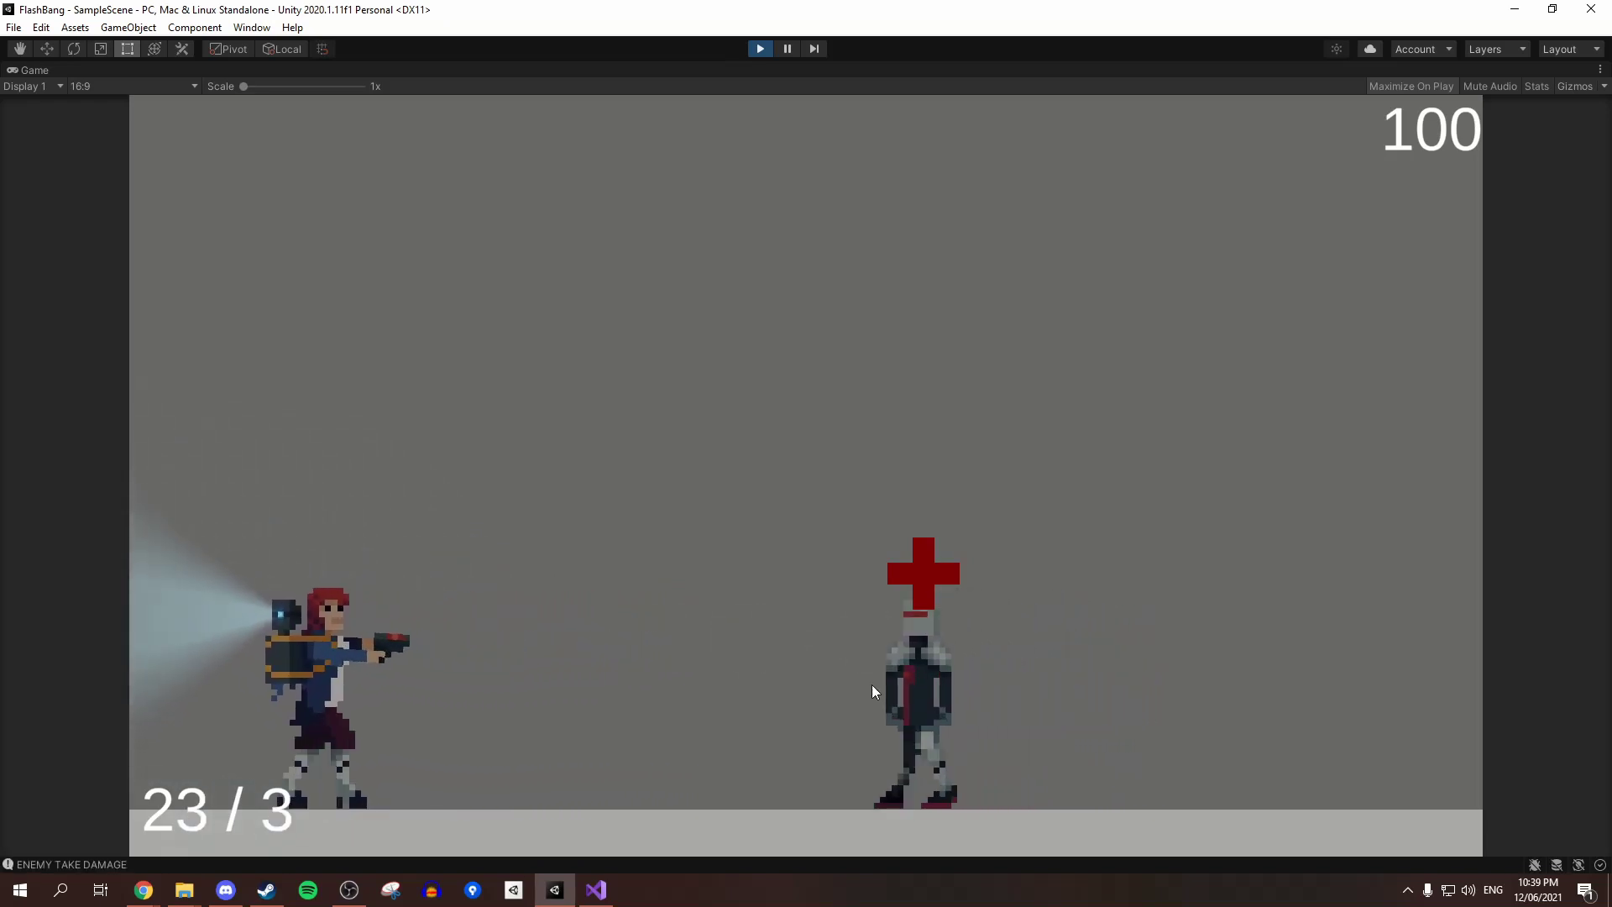
{"action": "key", "text": "d"}
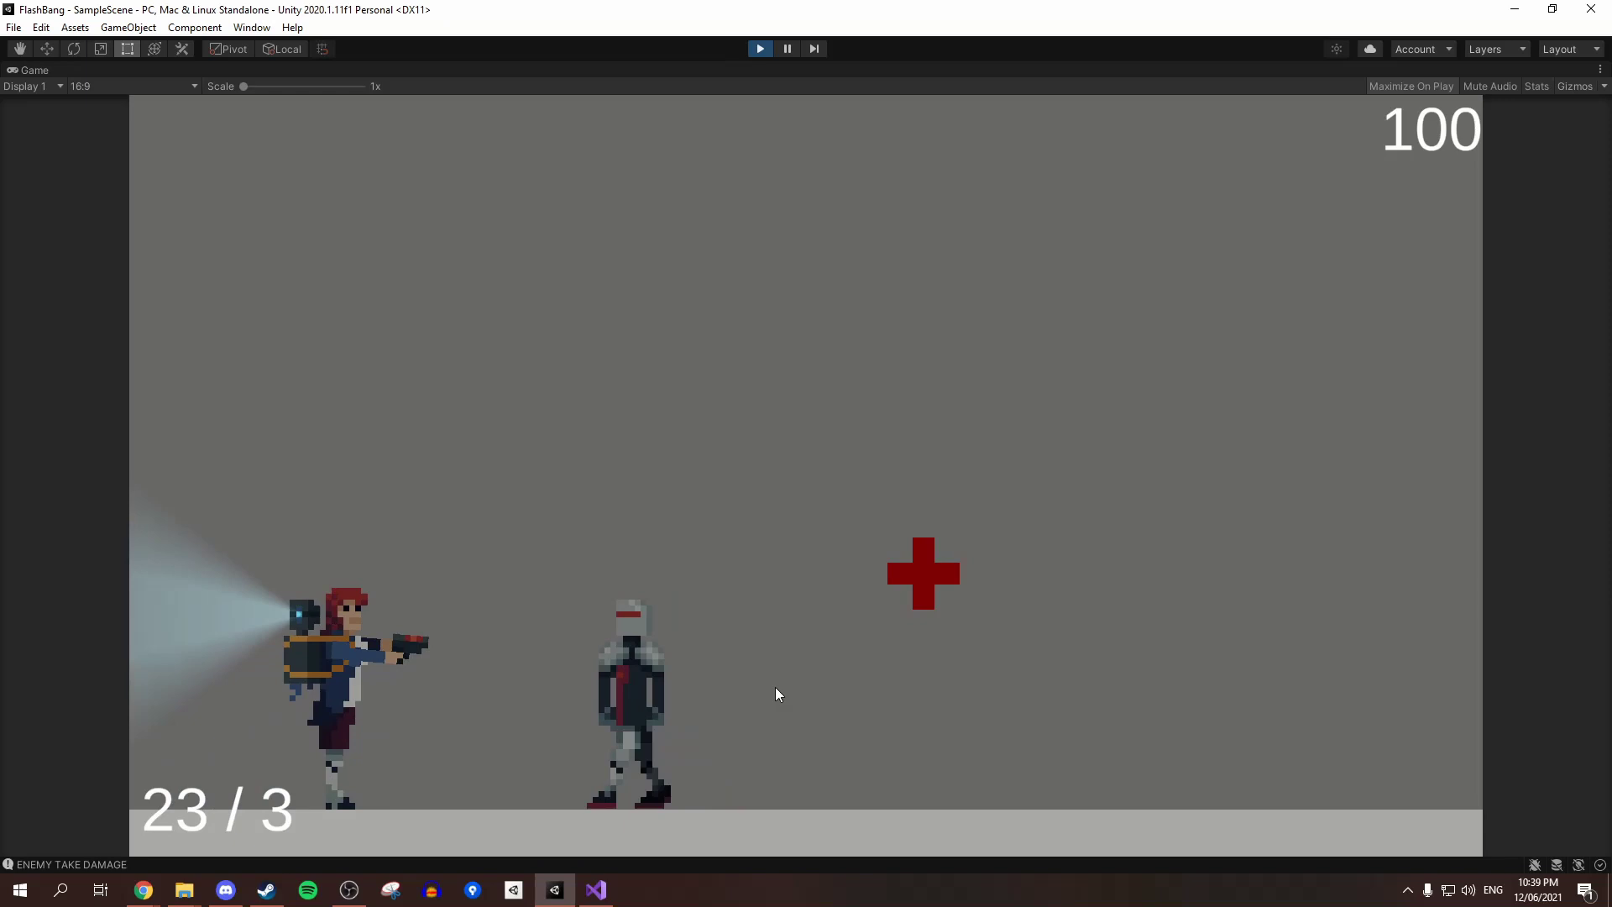
{"action": "key", "text": "d"}
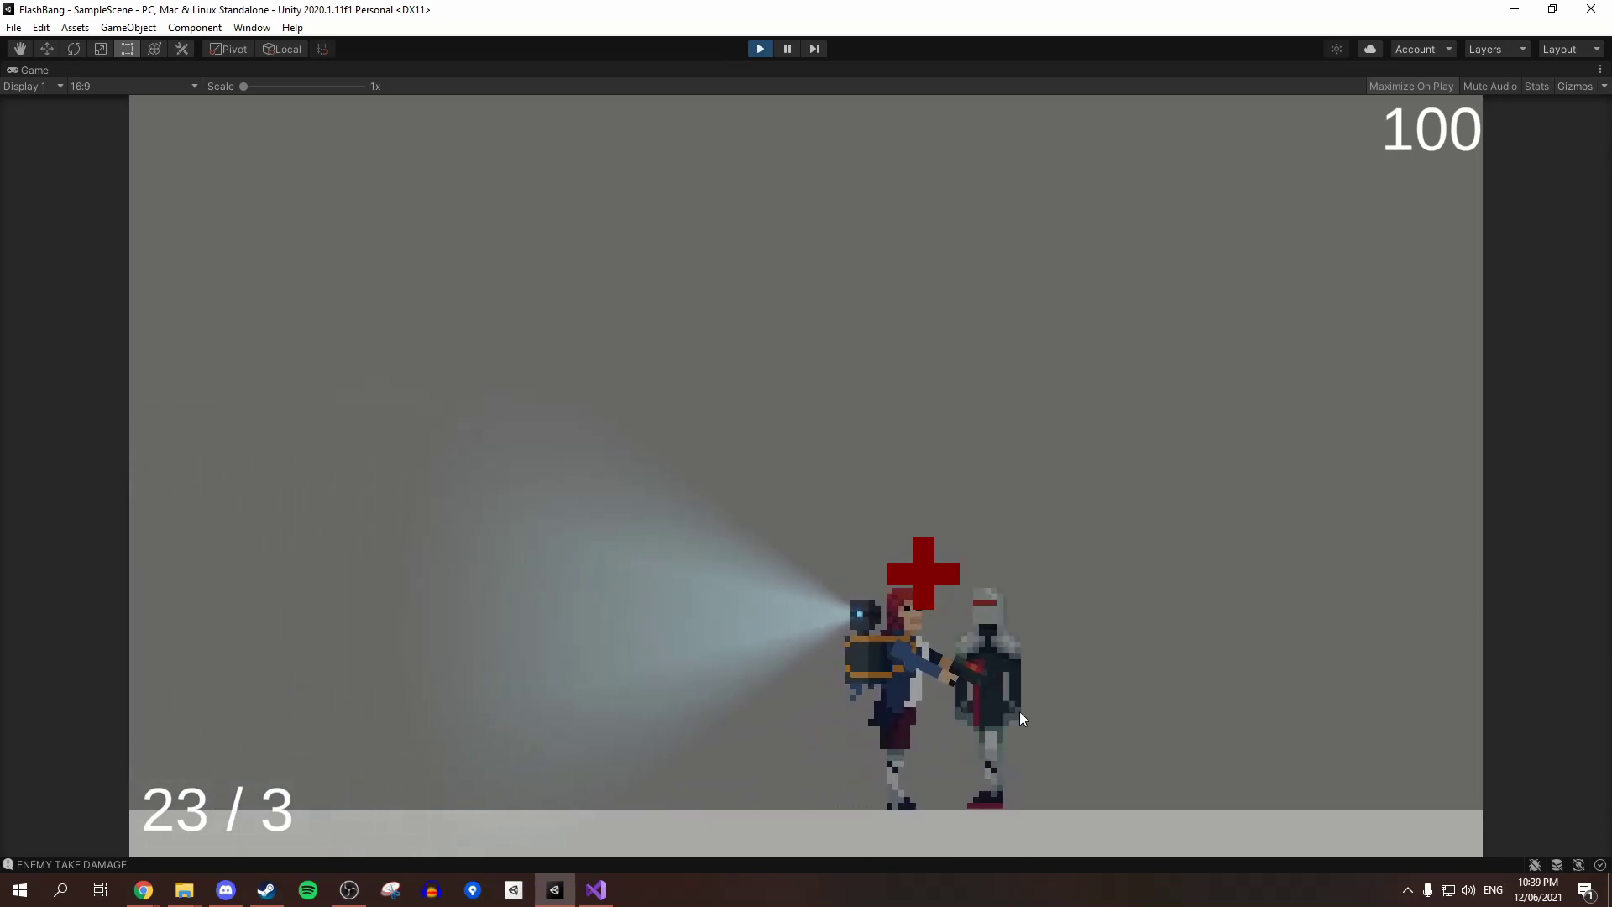
{"action": "key", "text": "a"}
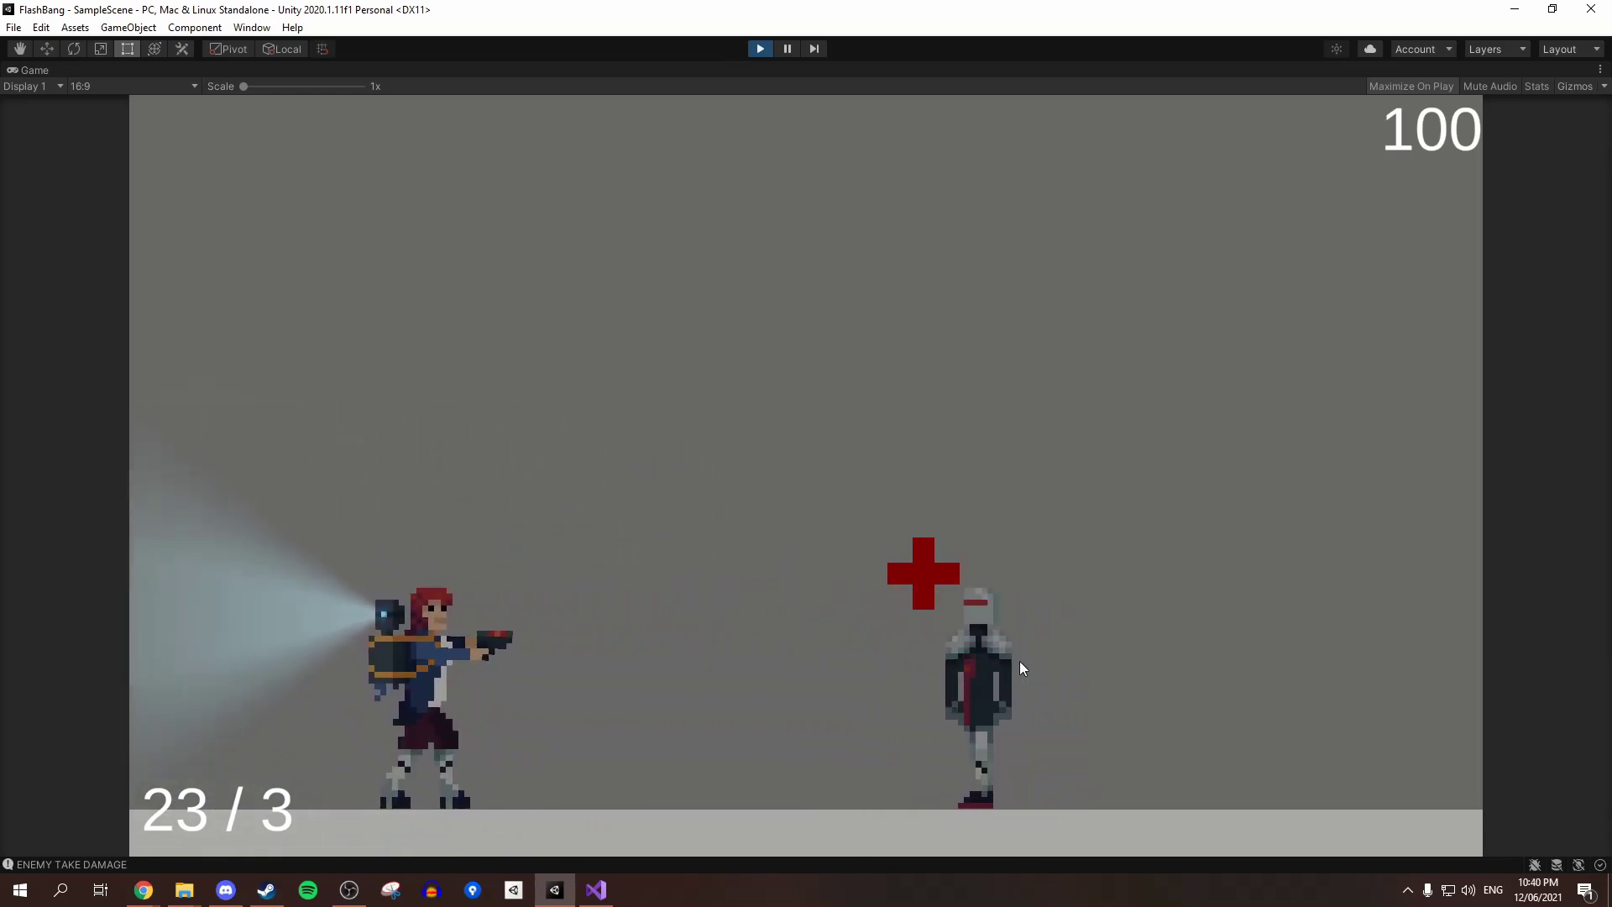
Shoot the robot three times and walk the player back and forth to test combat and movement
{"action": "left_click", "coordinate": [891, 662]}
{"action": "left_click", "coordinate": [834, 666]}
{"action": "left_click", "coordinate": [802, 670]}
{"action": "key", "text": "d"}
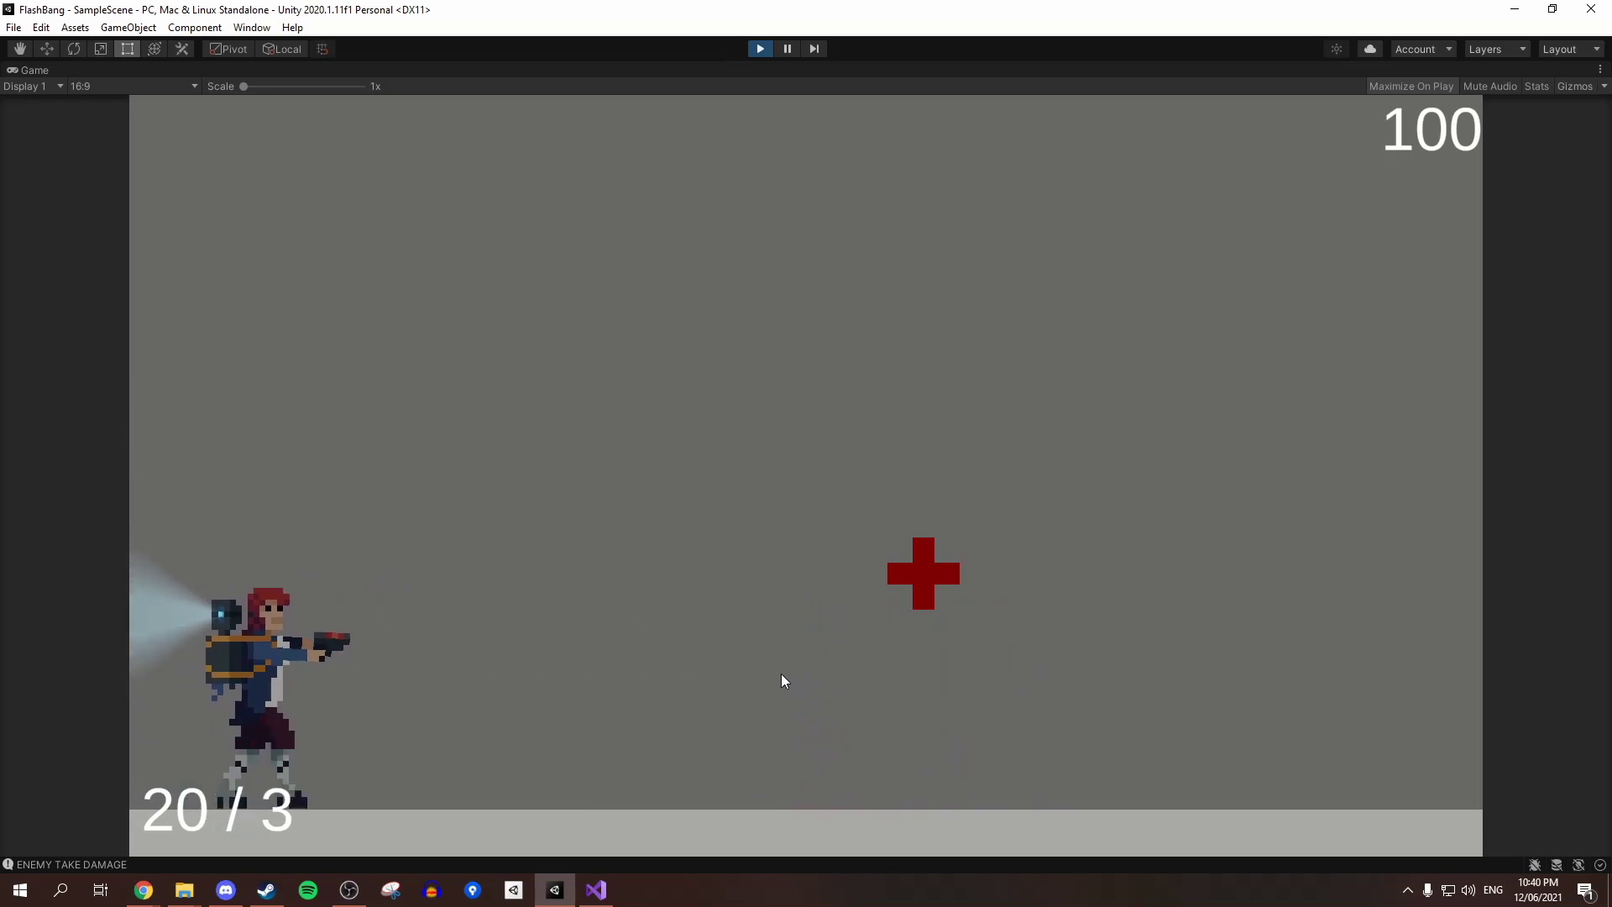
{"action": "key", "text": "d"}
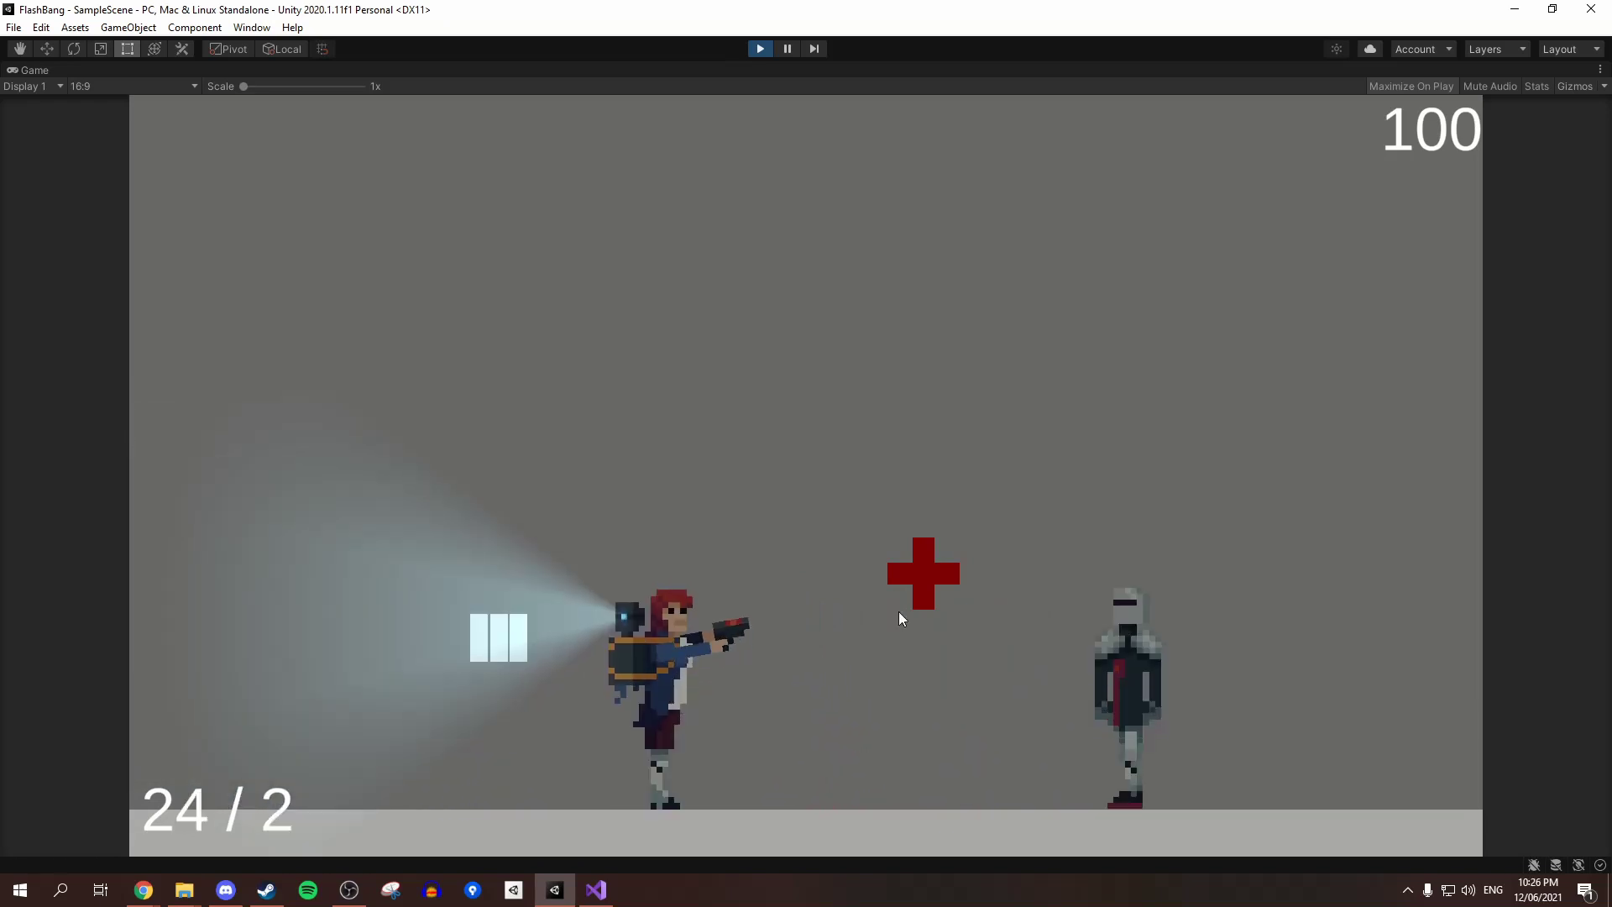
{"action": "key", "text": "a"}
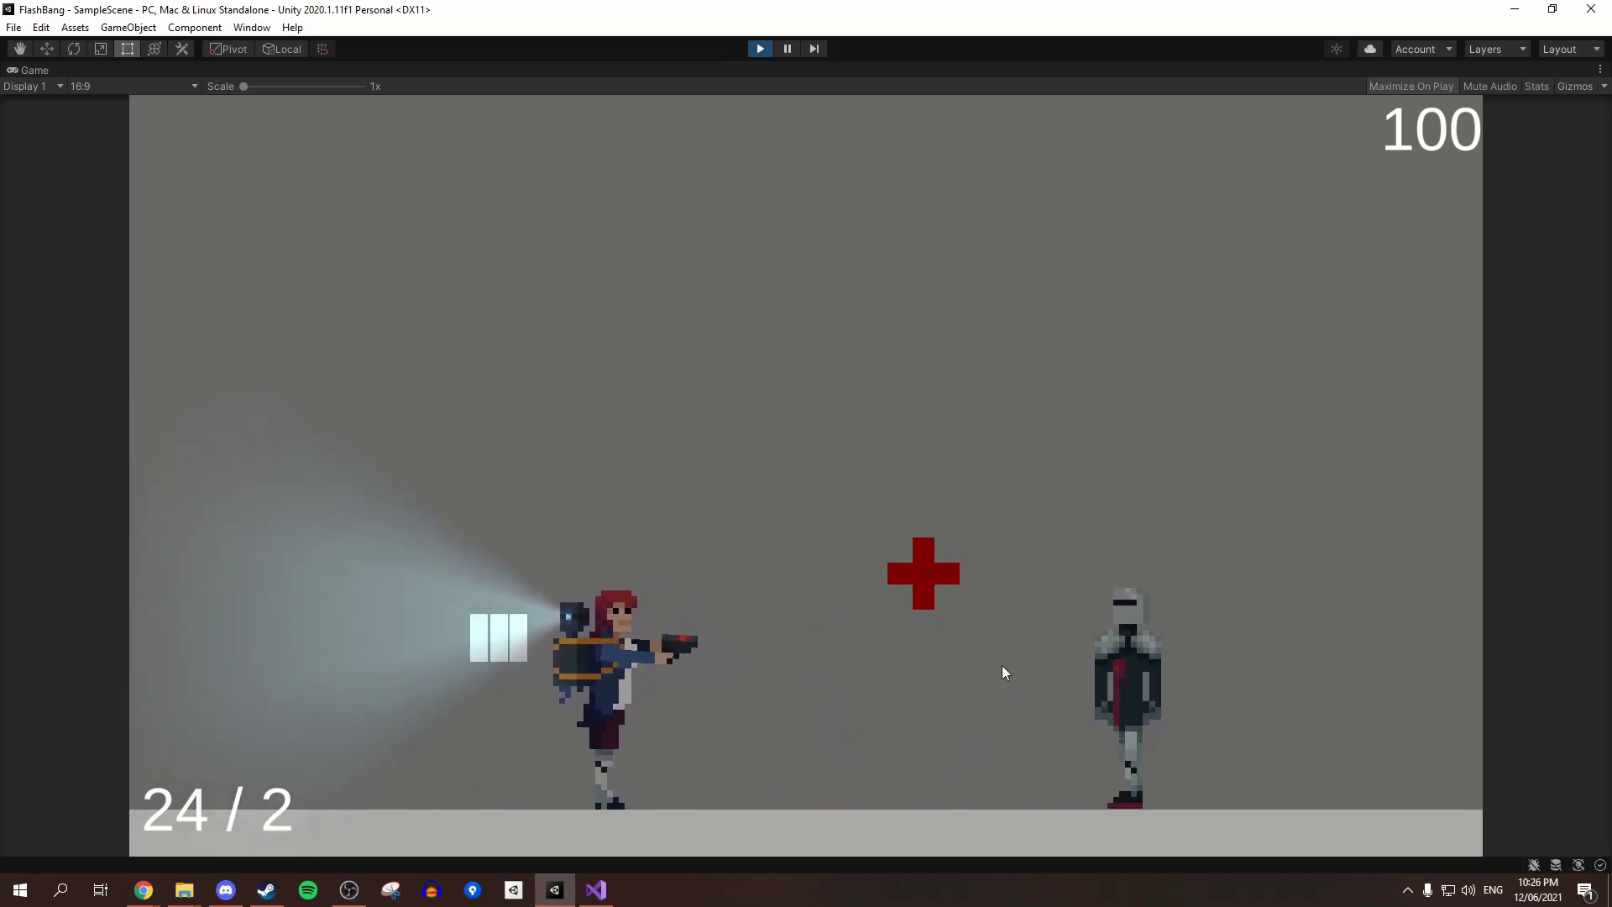
Playtest the robot's punch by approaching and retreating repeatedly, then back the player into the ammo pickup
{"action": "key", "text": "d"}
{"action": "key", "text": "a"}
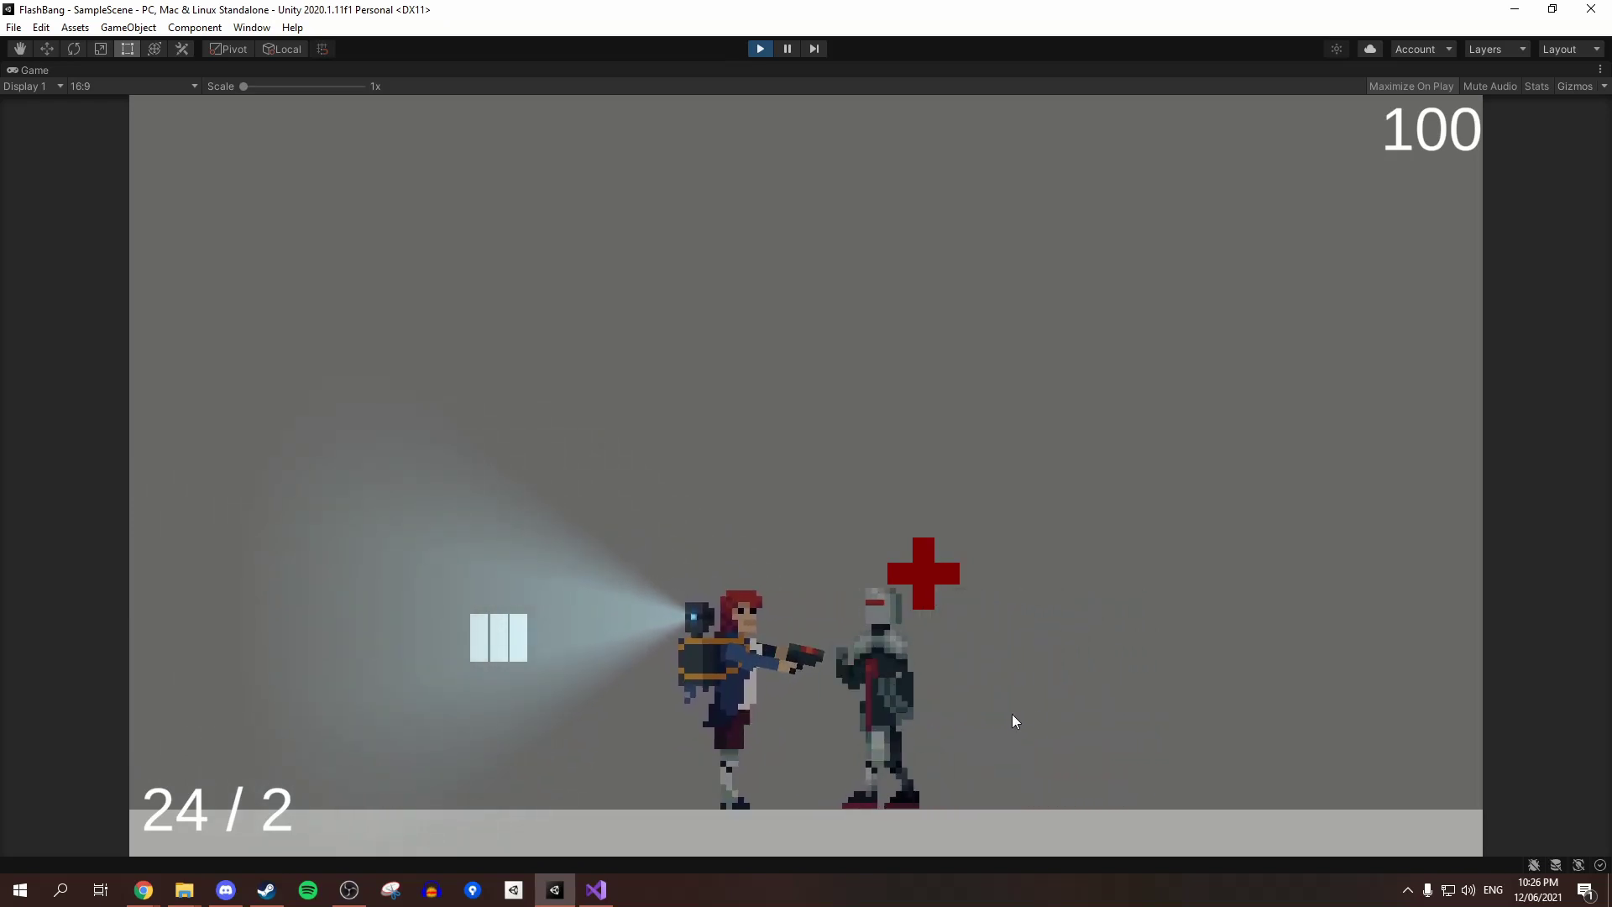
{"action": "key", "text": "a"}
{"action": "key", "text": "d"}
{"action": "key", "text": "a"}
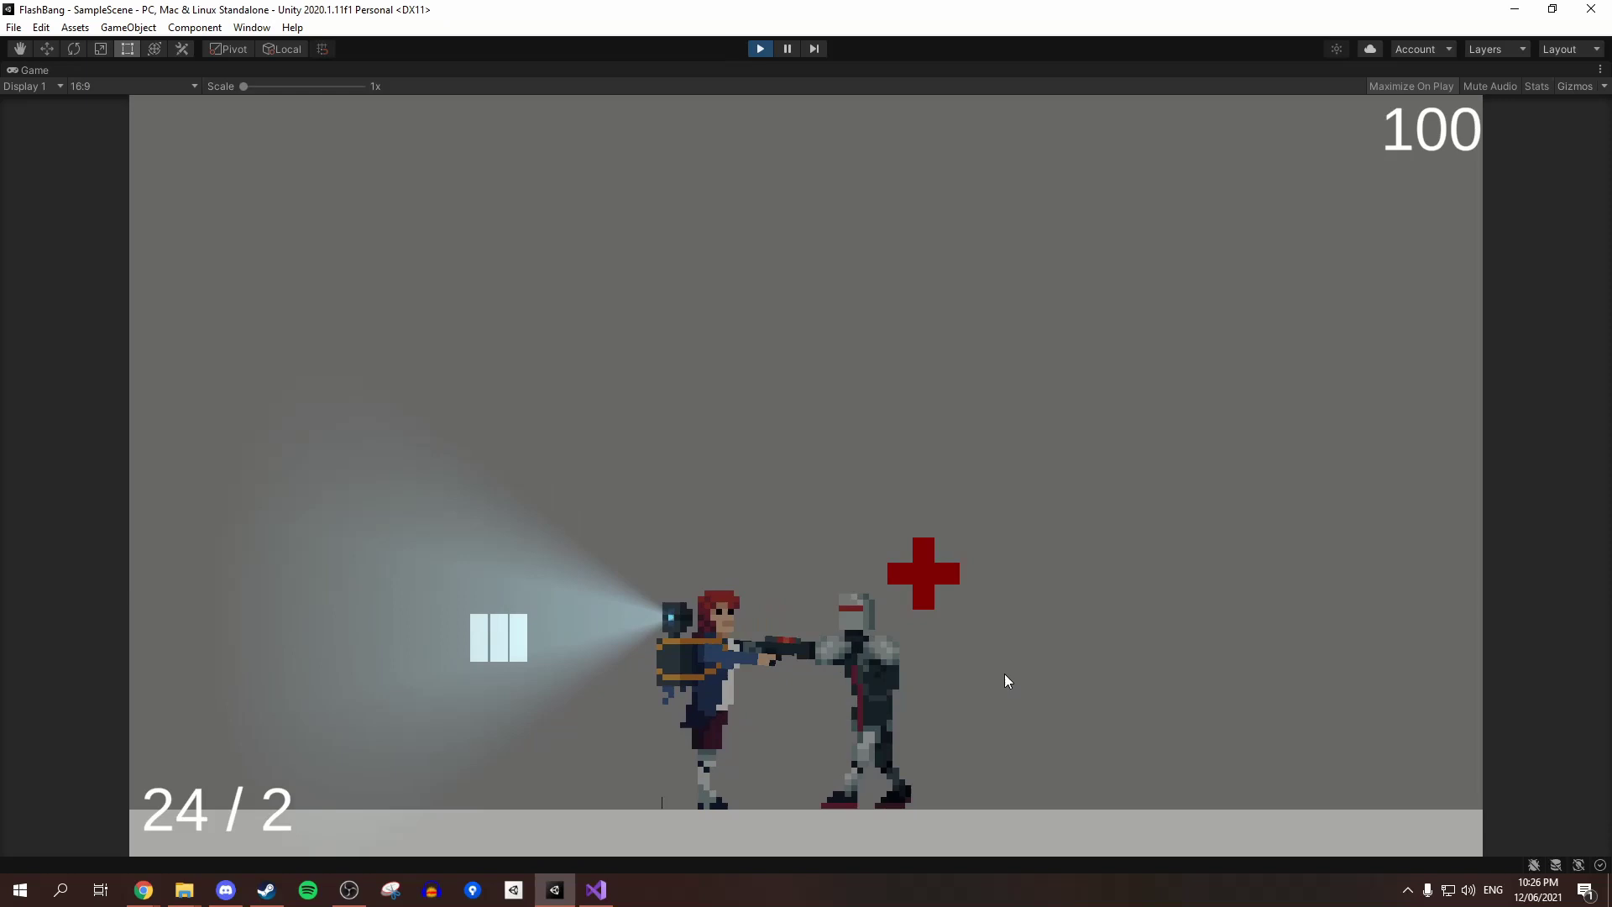
{"action": "key", "text": "d"}
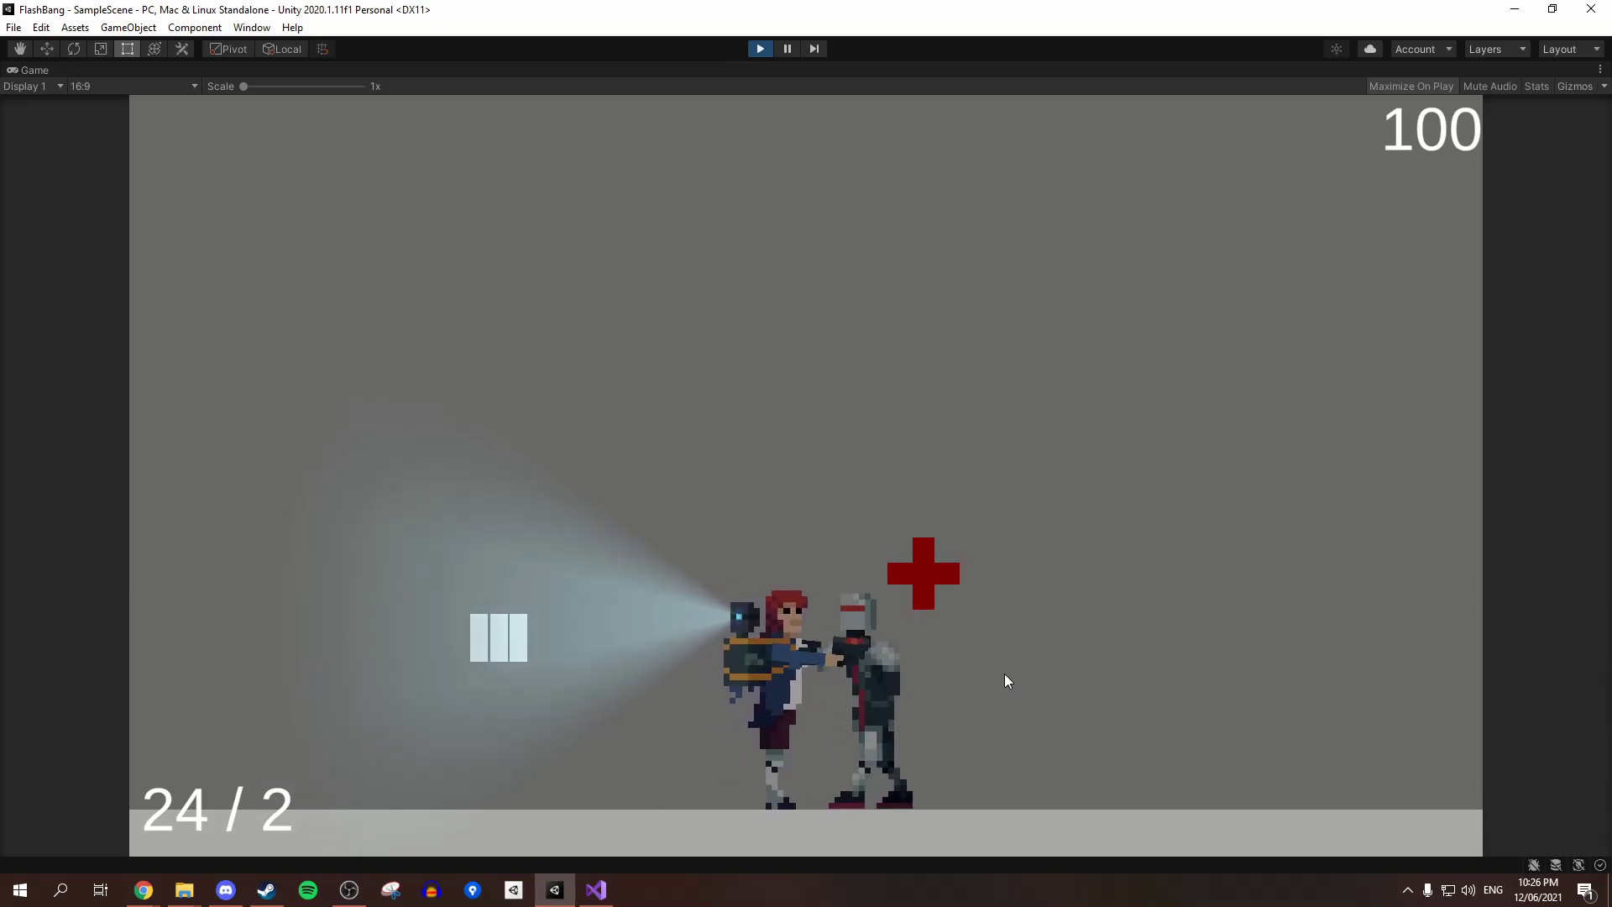
{"action": "key", "text": "a"}
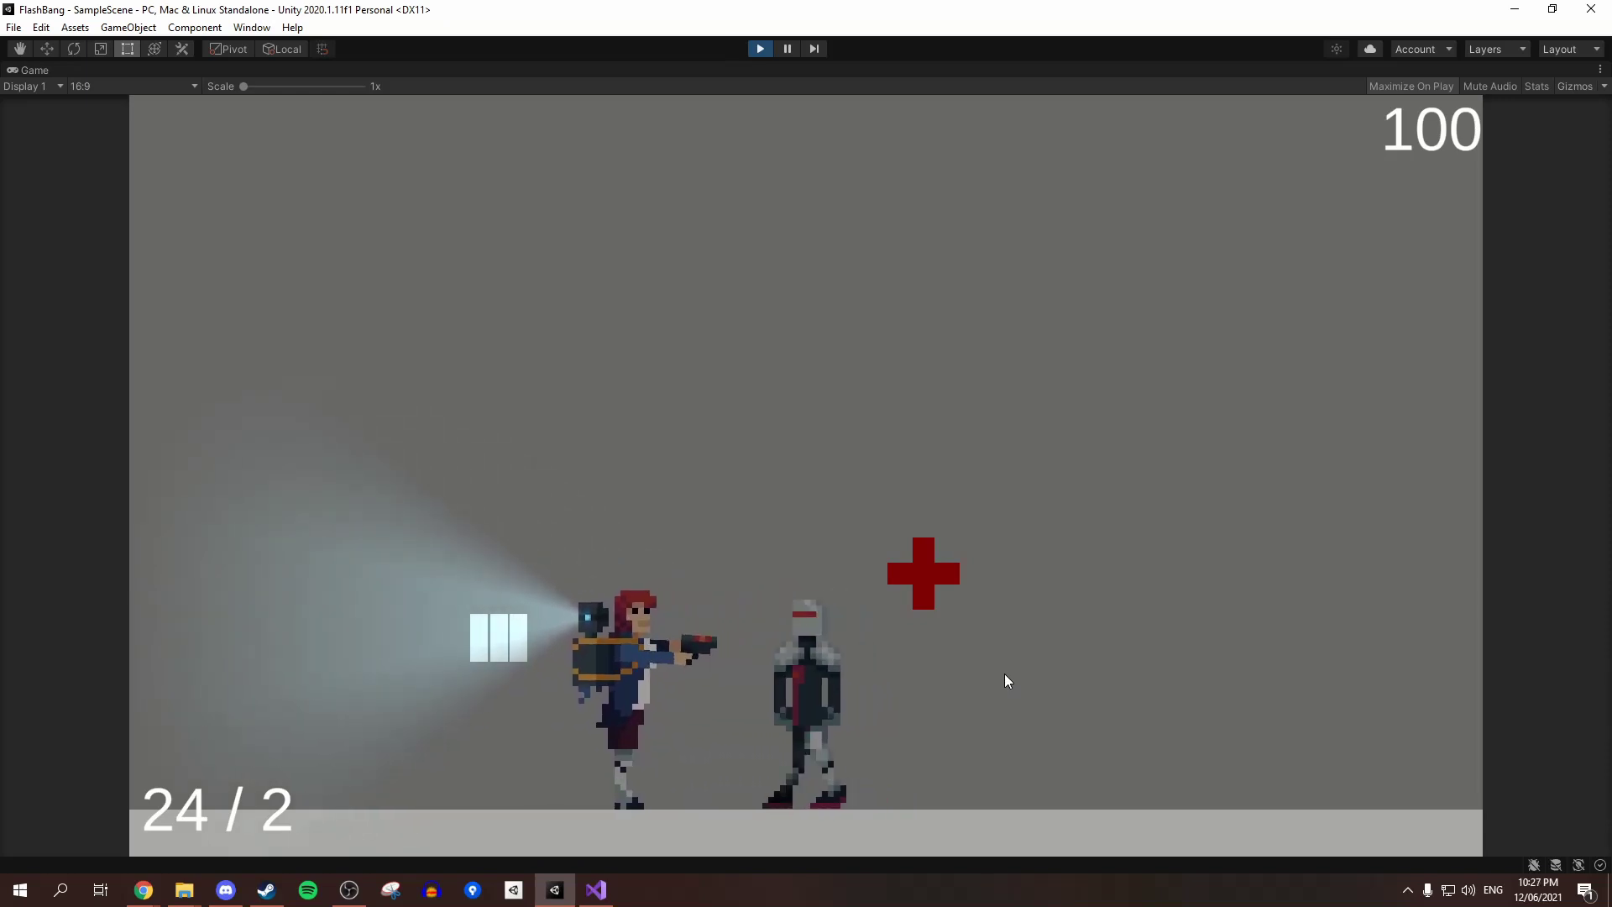
{"action": "key", "text": "d"}
{"action": "key", "text": "a"}
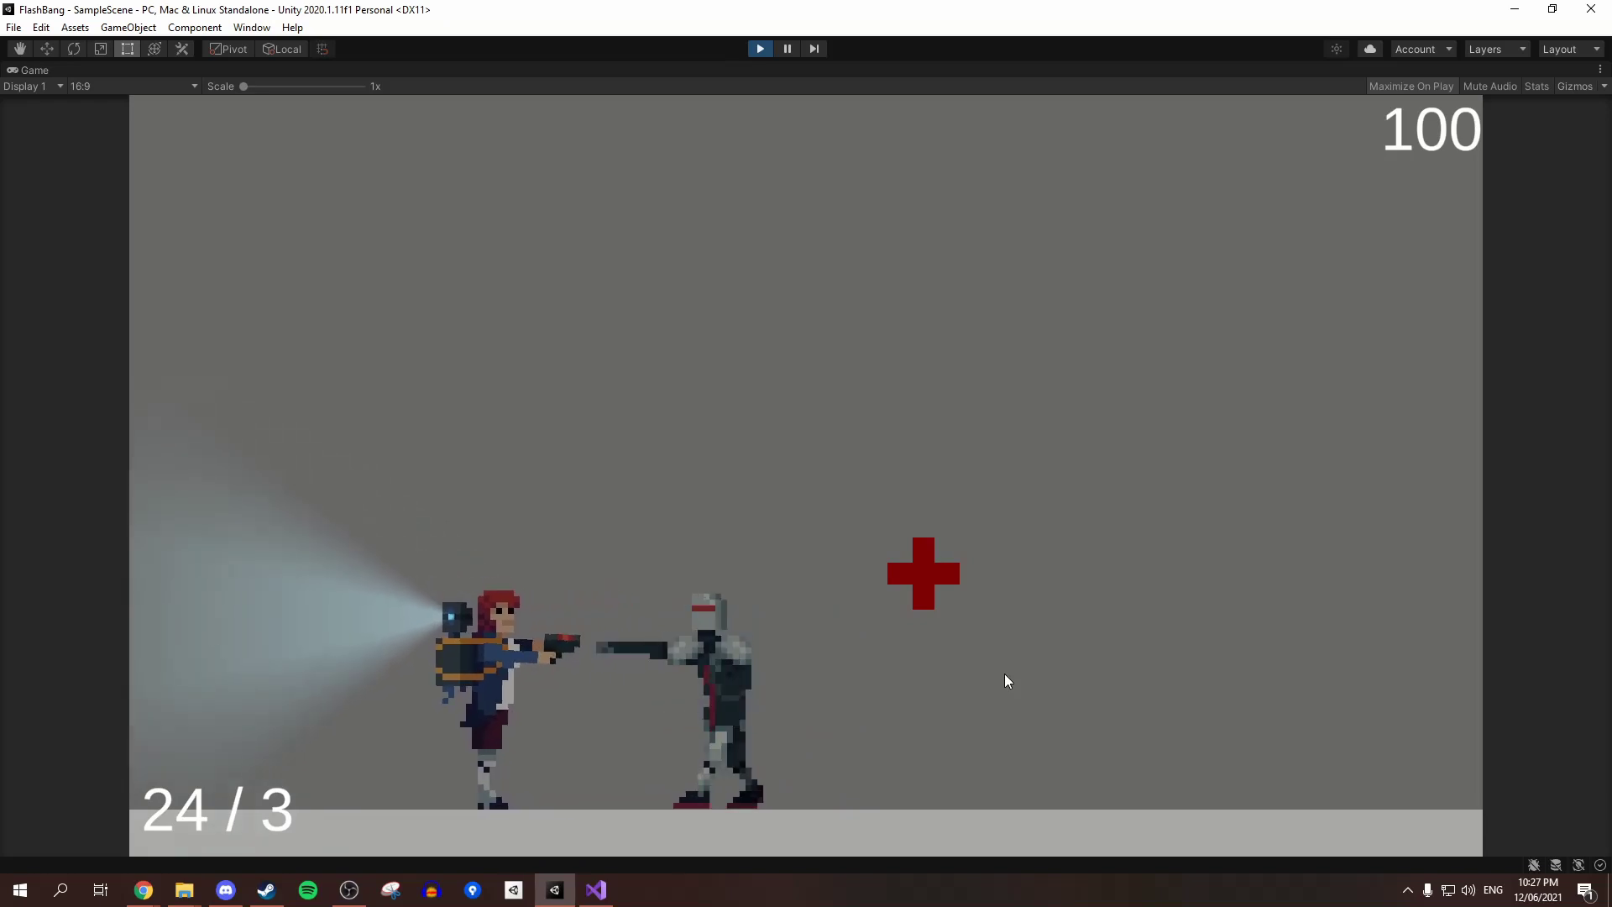
Push the player into the robot and jump against it repeatedly to test their collision
{"action": "key", "text": "d"}
{"action": "key", "text": "d"}
{"action": "key", "text": "a"}
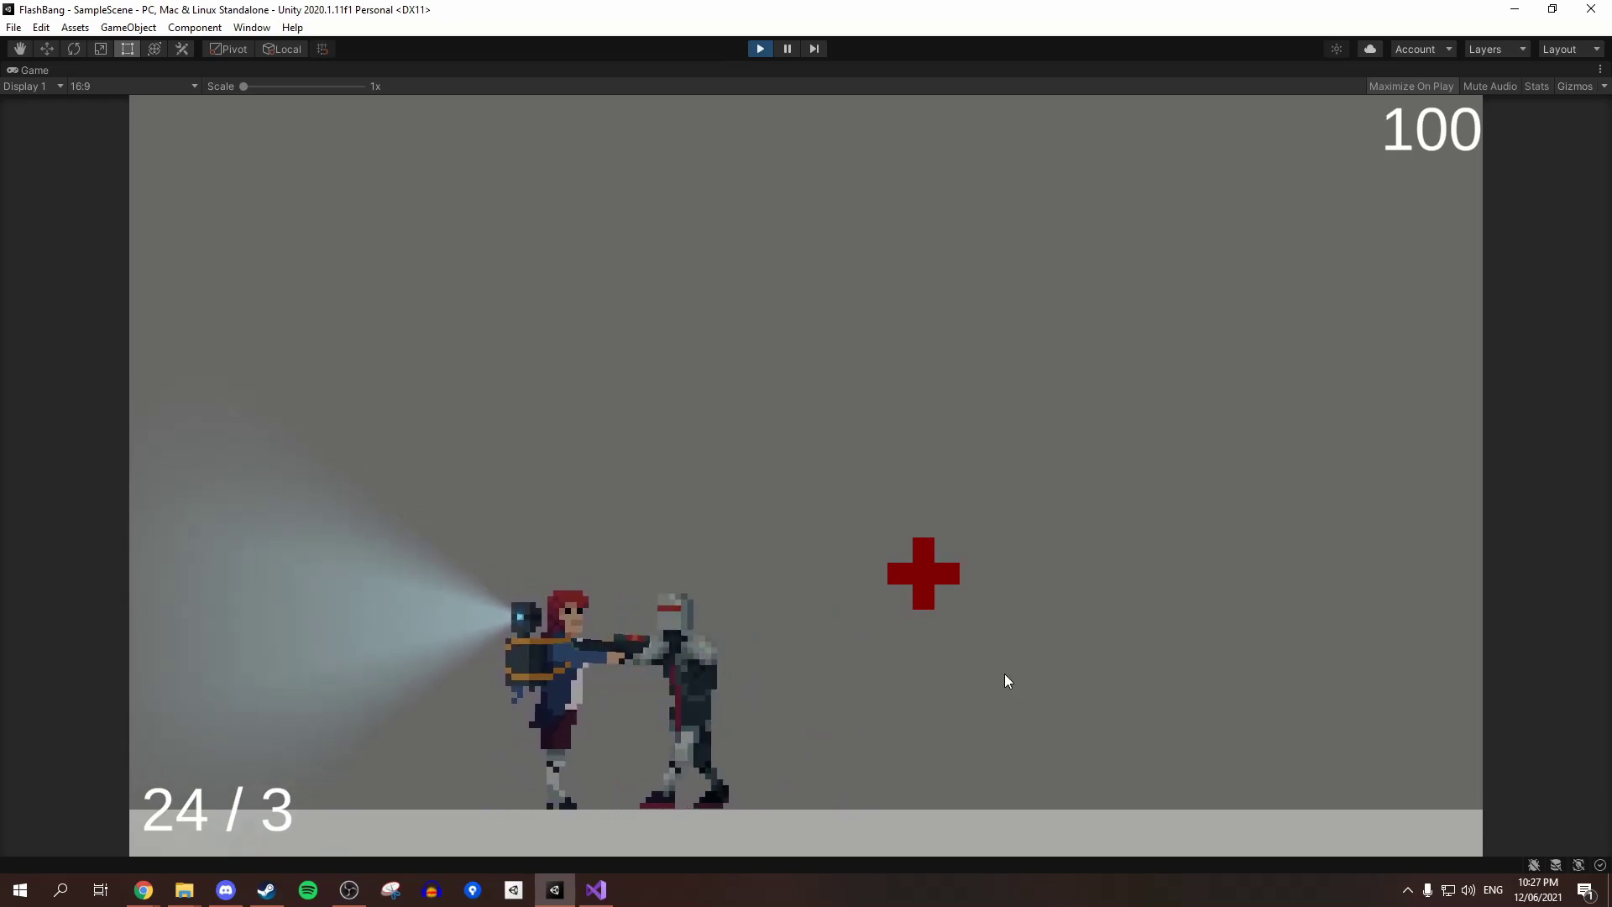
{"action": "key", "text": "d"}
{"action": "key", "text": "space"}
{"action": "key", "text": "space"}
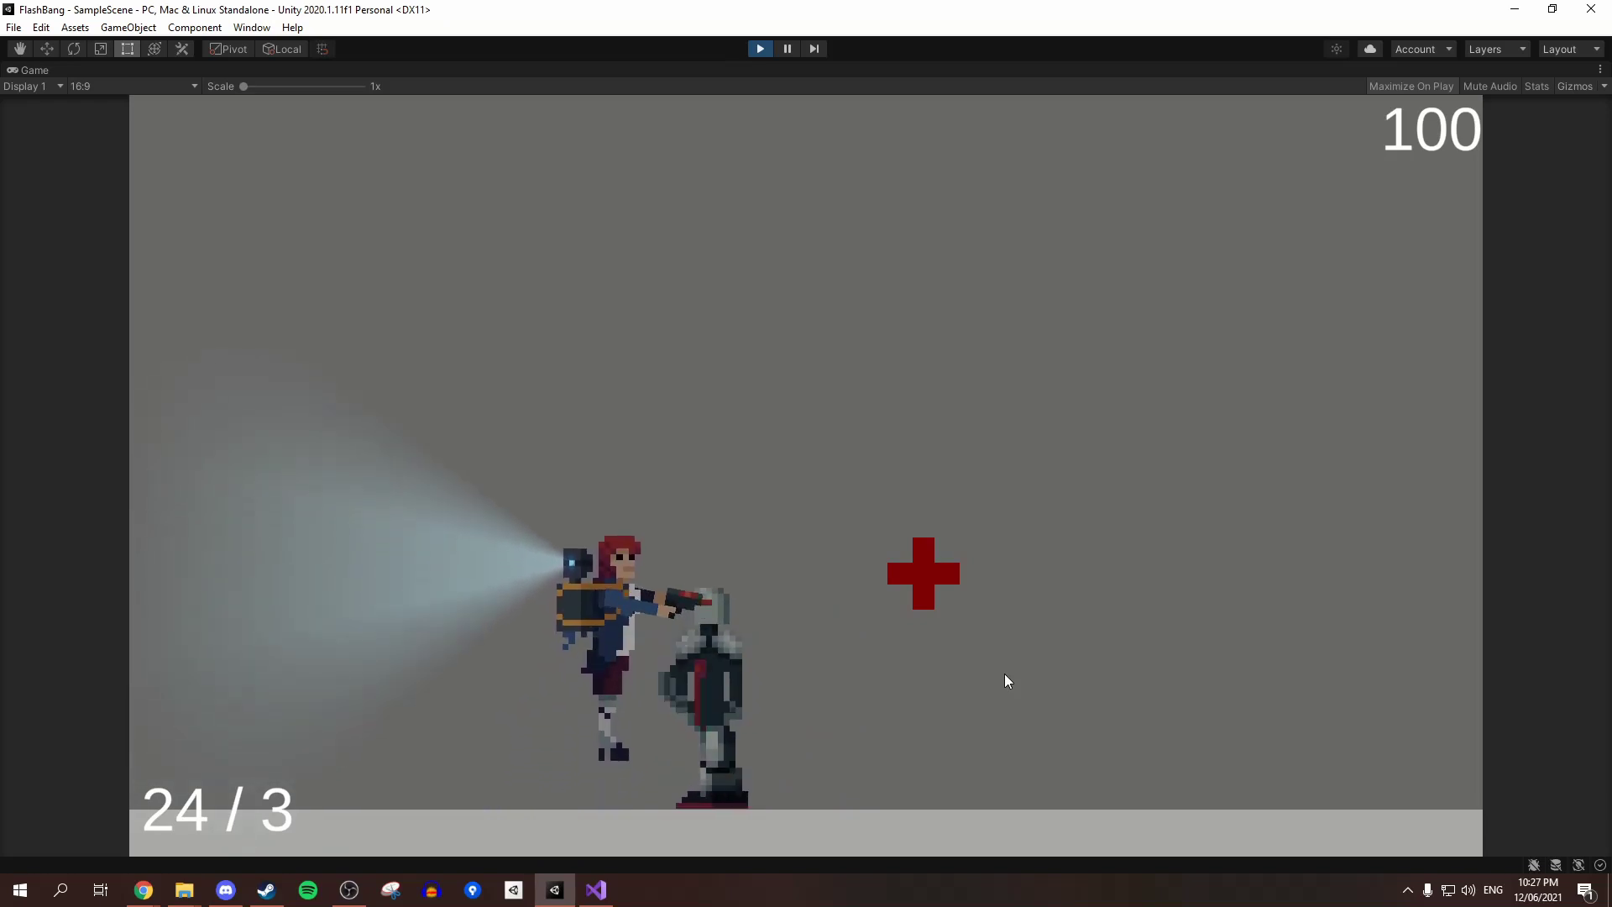
{"action": "key", "text": "a"}
{"action": "key", "text": "d"}
{"action": "key", "text": "space"}
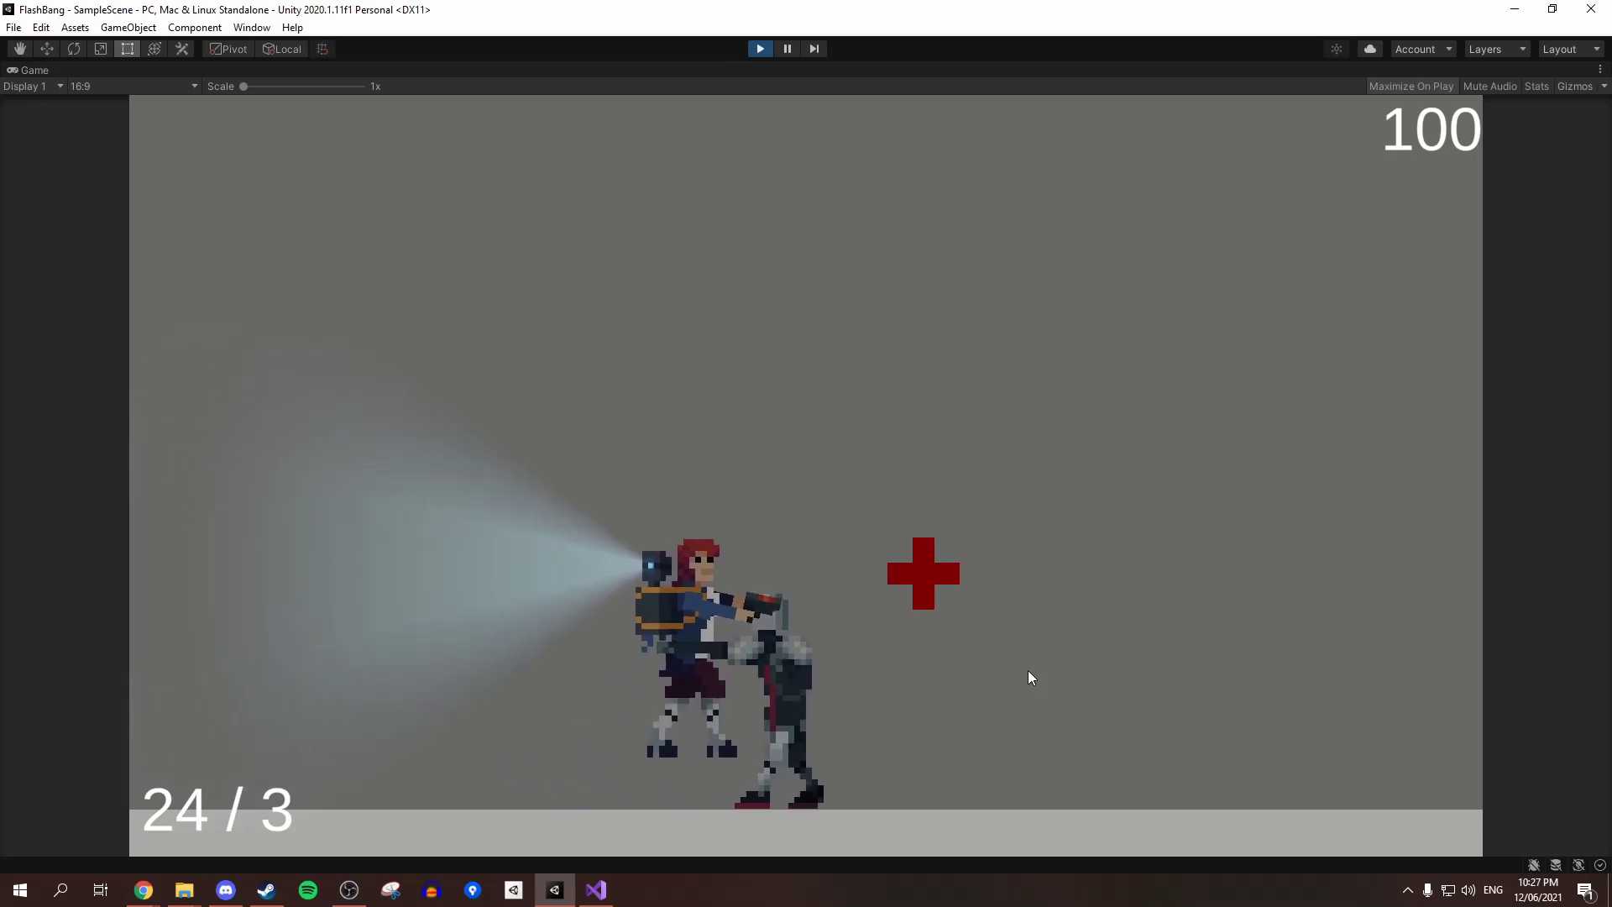
{"action": "key", "text": "space"}
{"action": "key", "text": "d"}
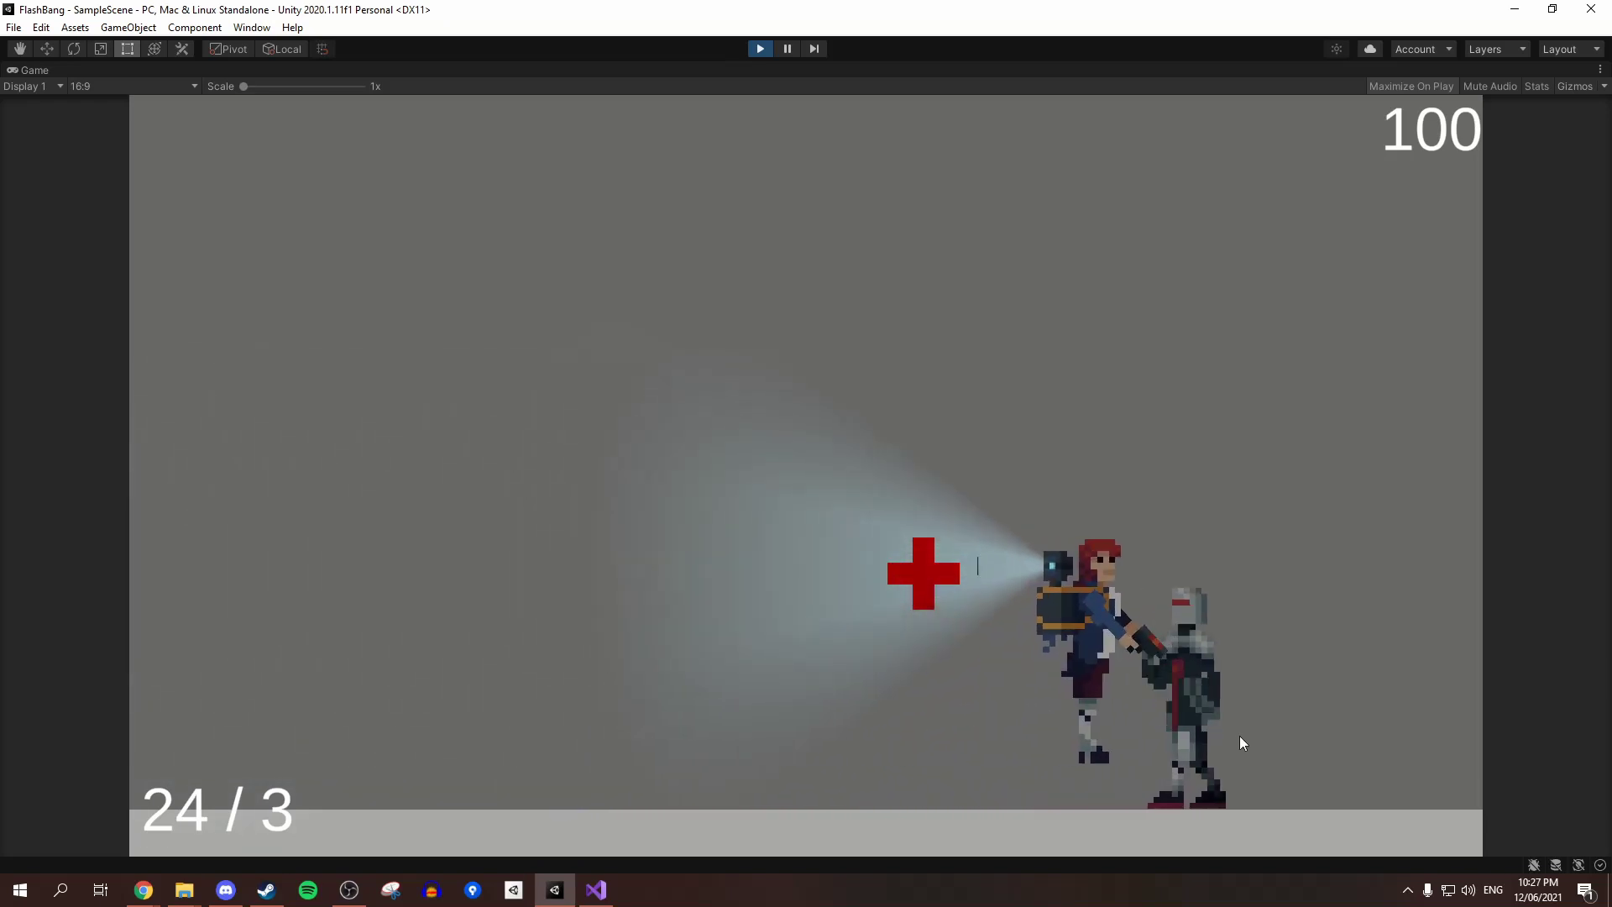
Move the player toward the robot, retreat and return, then shoot the robot four times
{"action": "key", "text": "d"}
{"action": "key", "text": "a"}
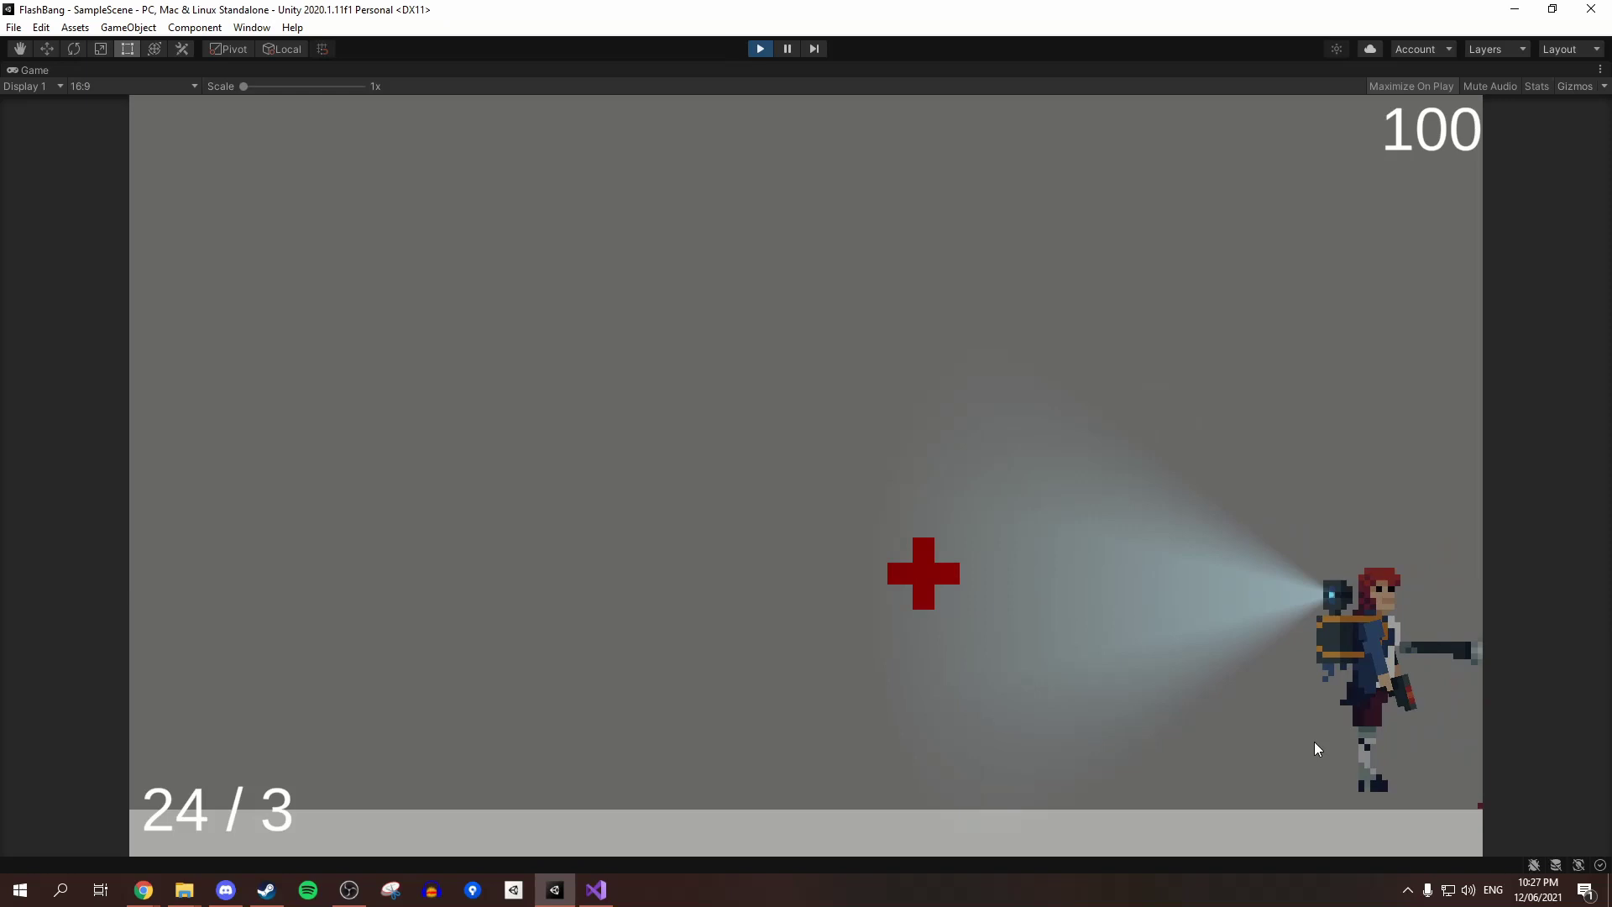
{"action": "key", "text": "a"}
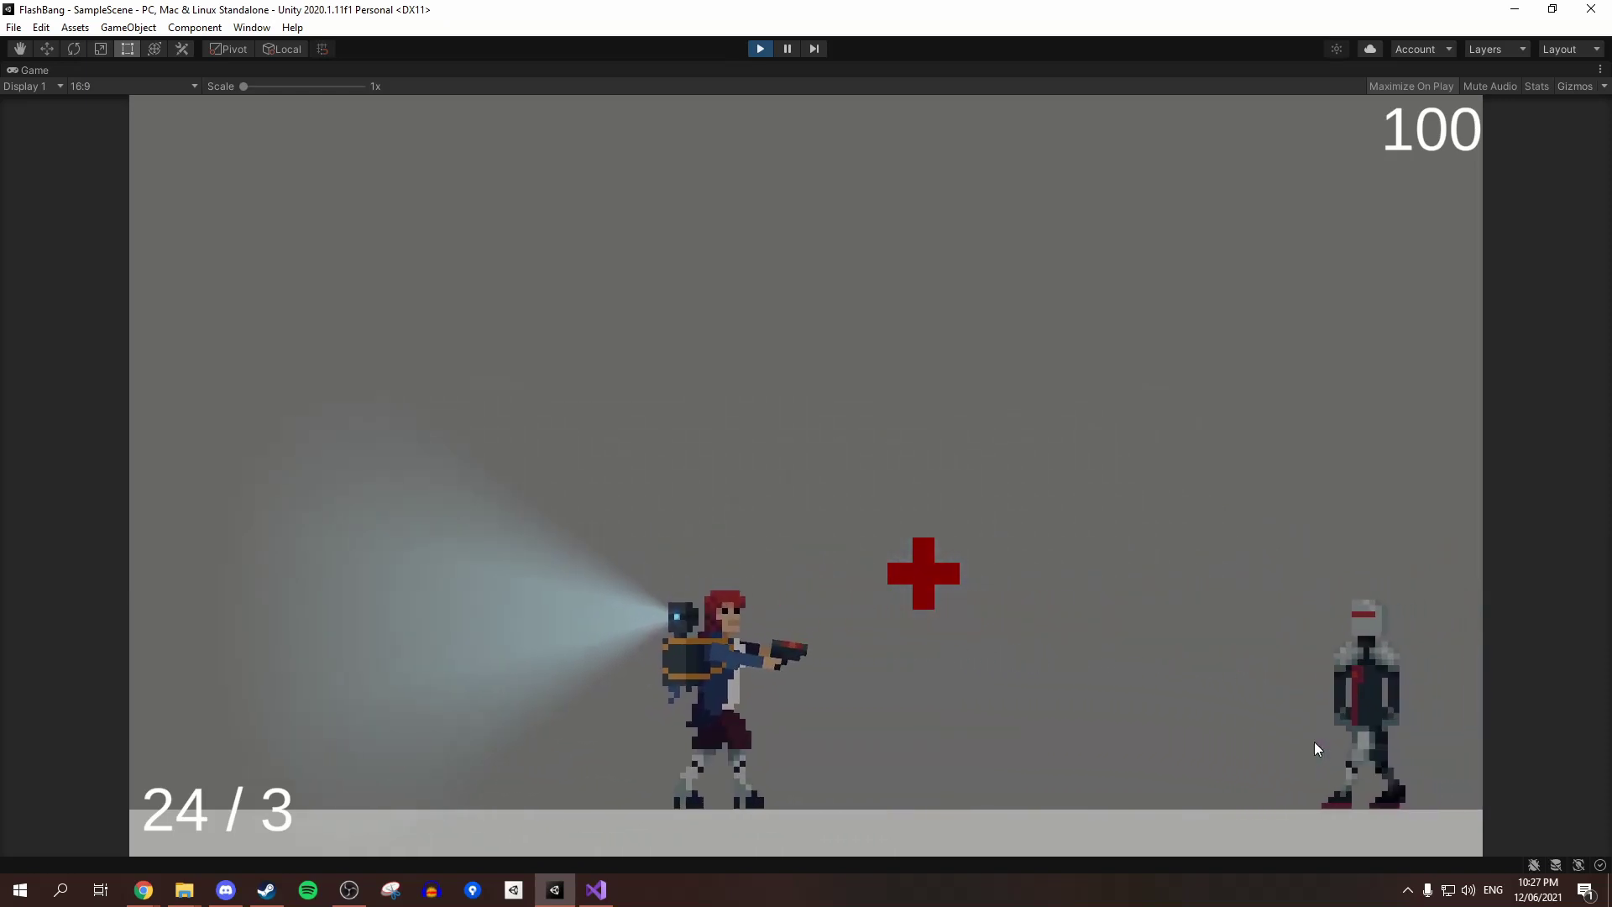
{"action": "key", "text": "d"}
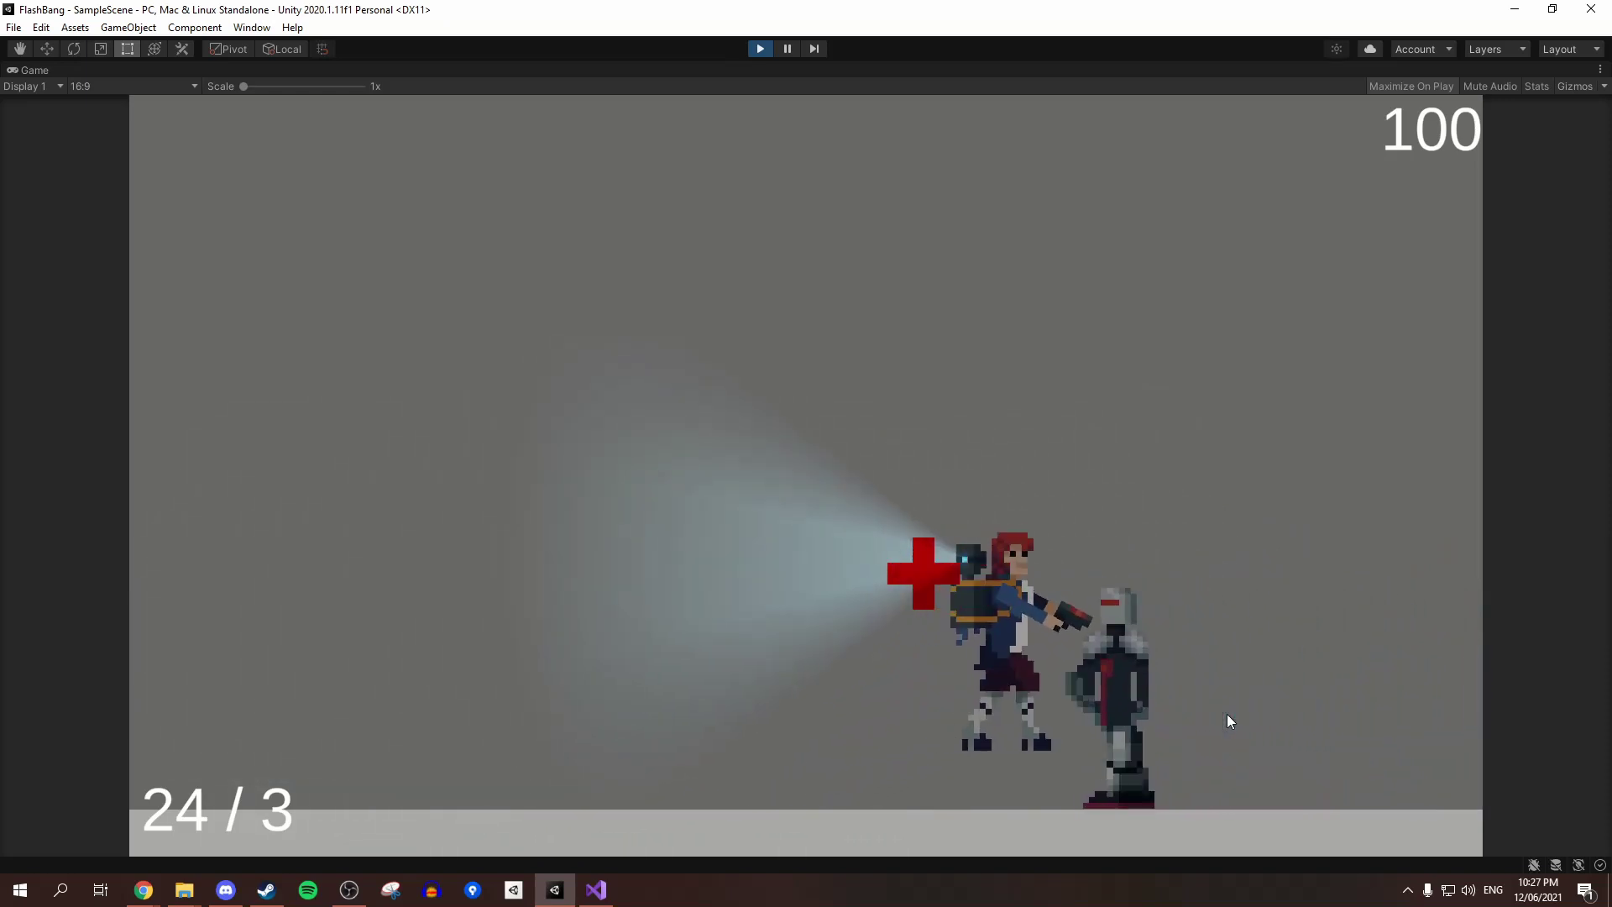
{"action": "left_click", "coordinate": [1217, 688]}
{"action": "left_click", "coordinate": [1251, 690]}
{"action": "left_click", "coordinate": [1301, 688]}
{"action": "left_click", "coordinate": [1339, 684]}
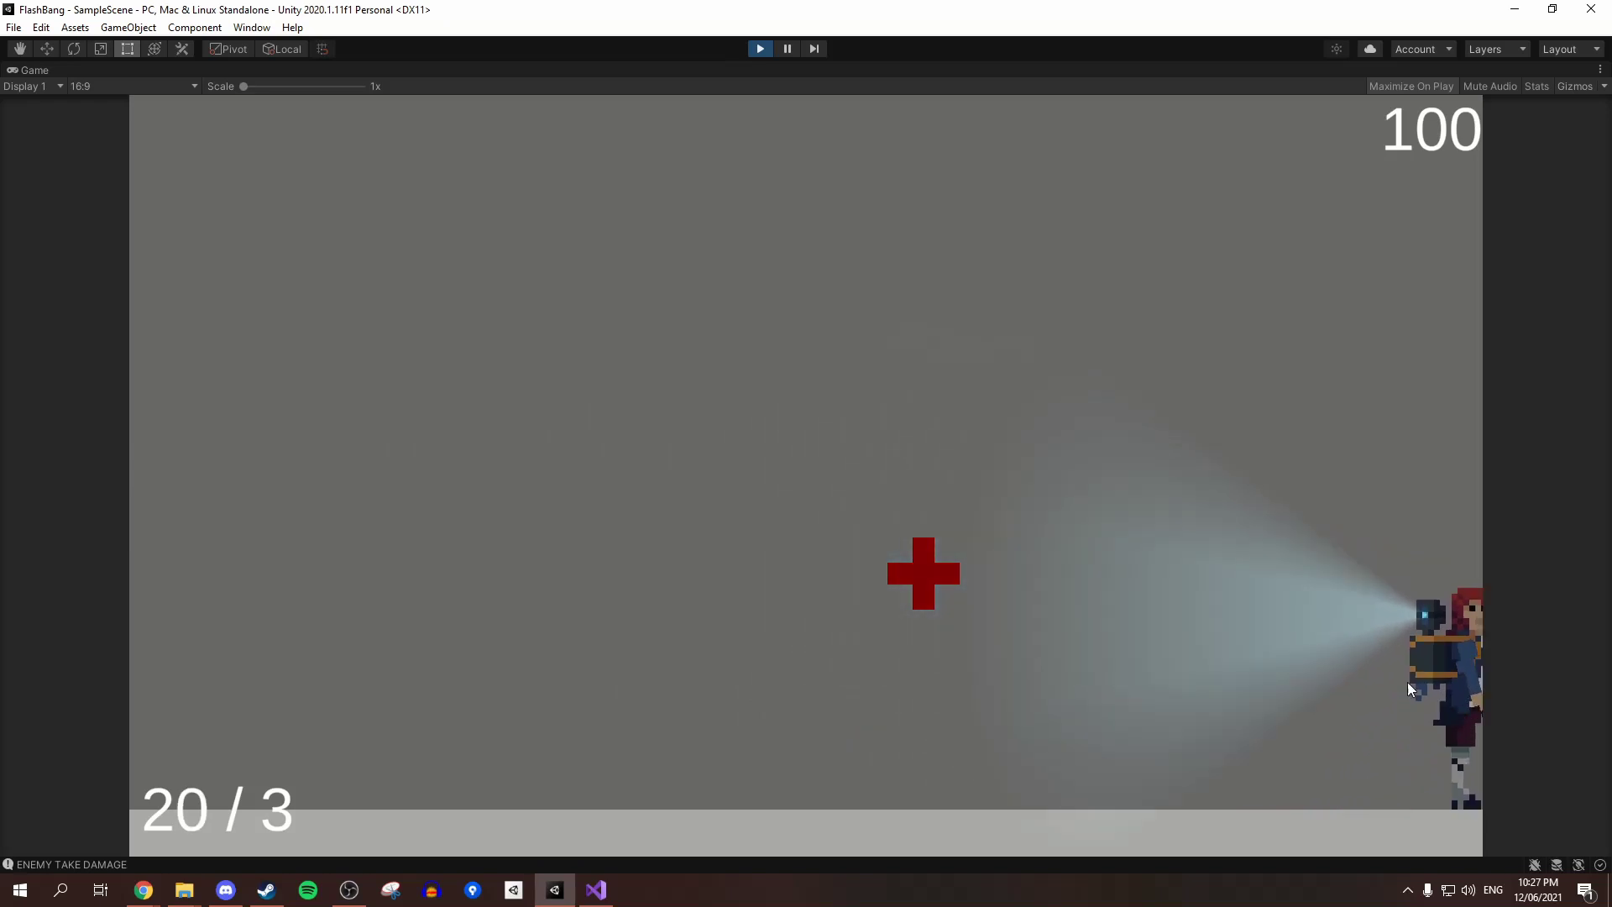
Walk the player back past the health pack and fire shots above it
{"action": "key", "text": "a"}
{"action": "key", "text": "a"}
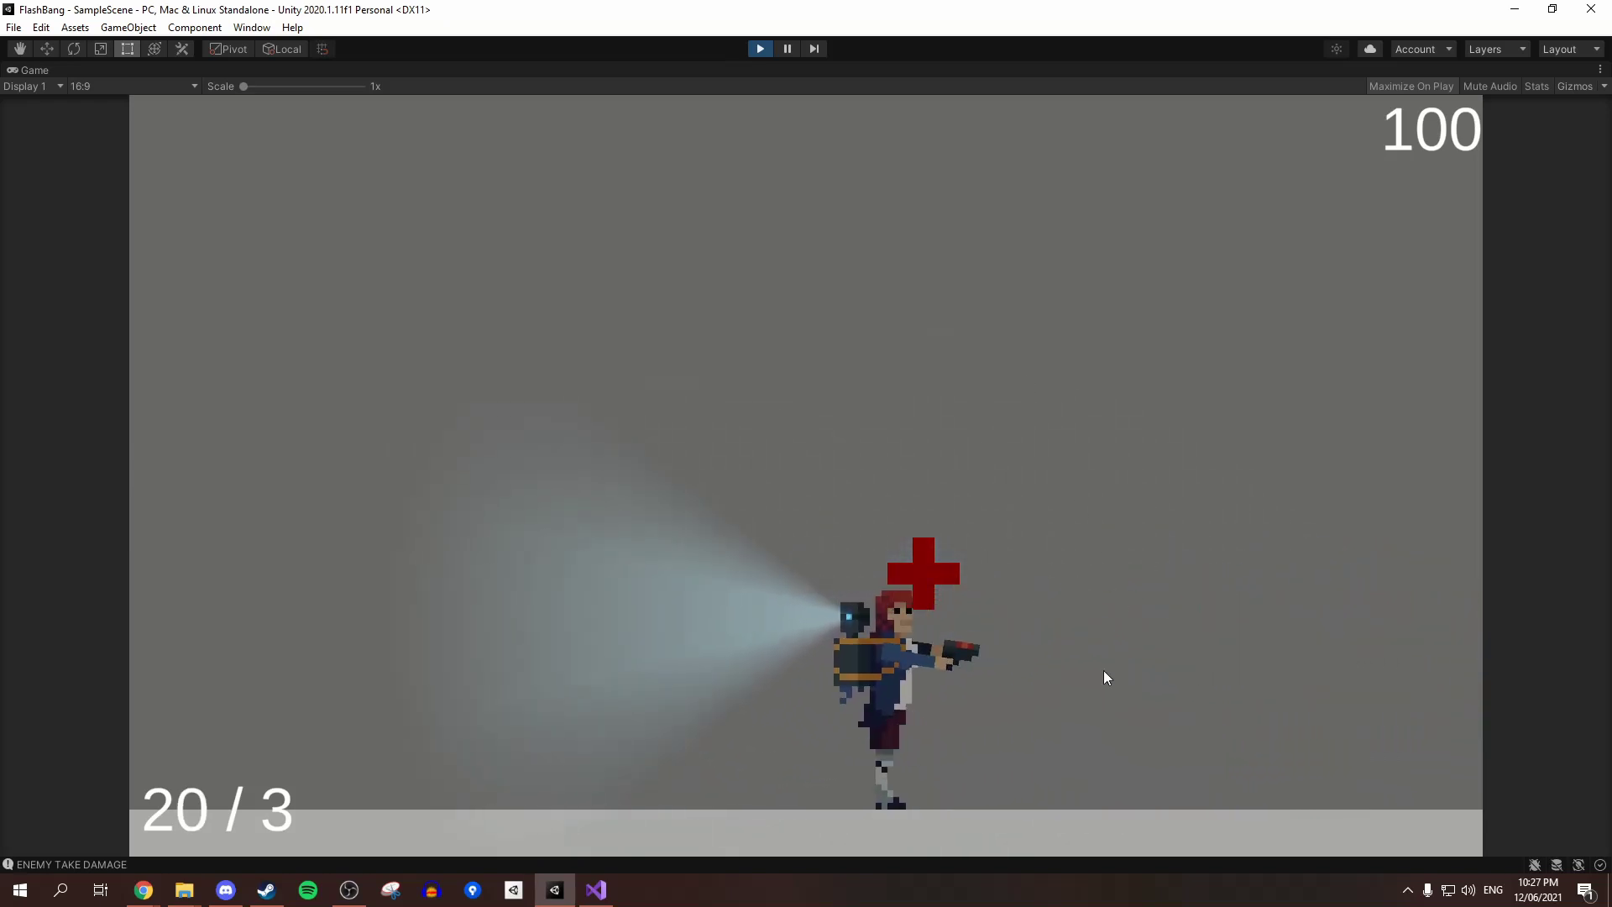
{"action": "left_click", "coordinate": [881, 316]}
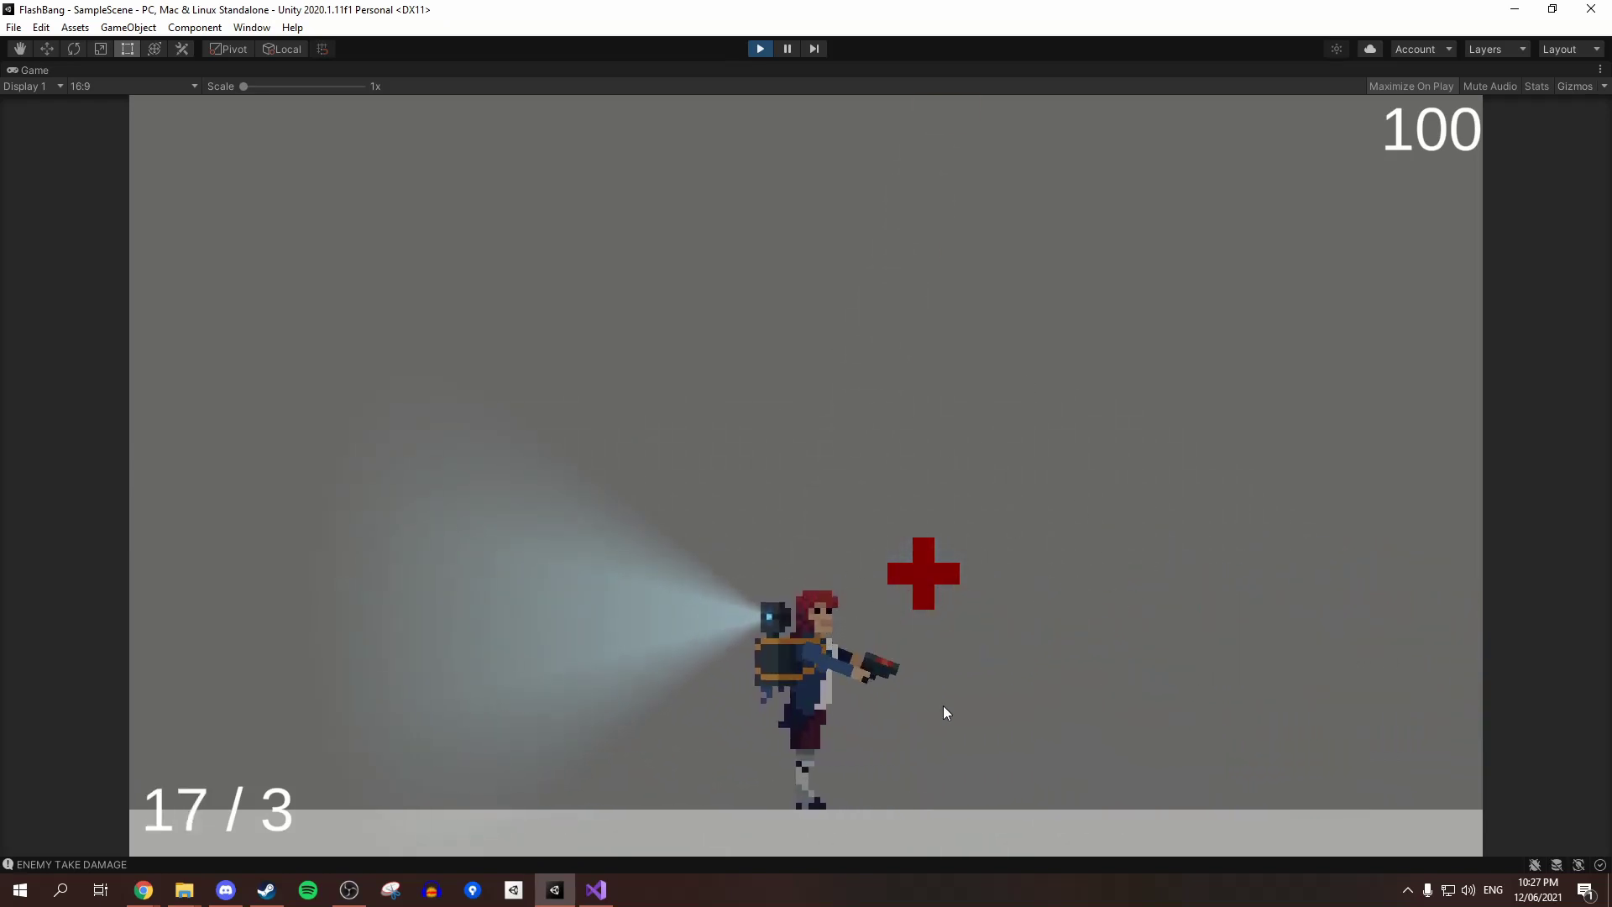
{"action": "key", "text": "a"}
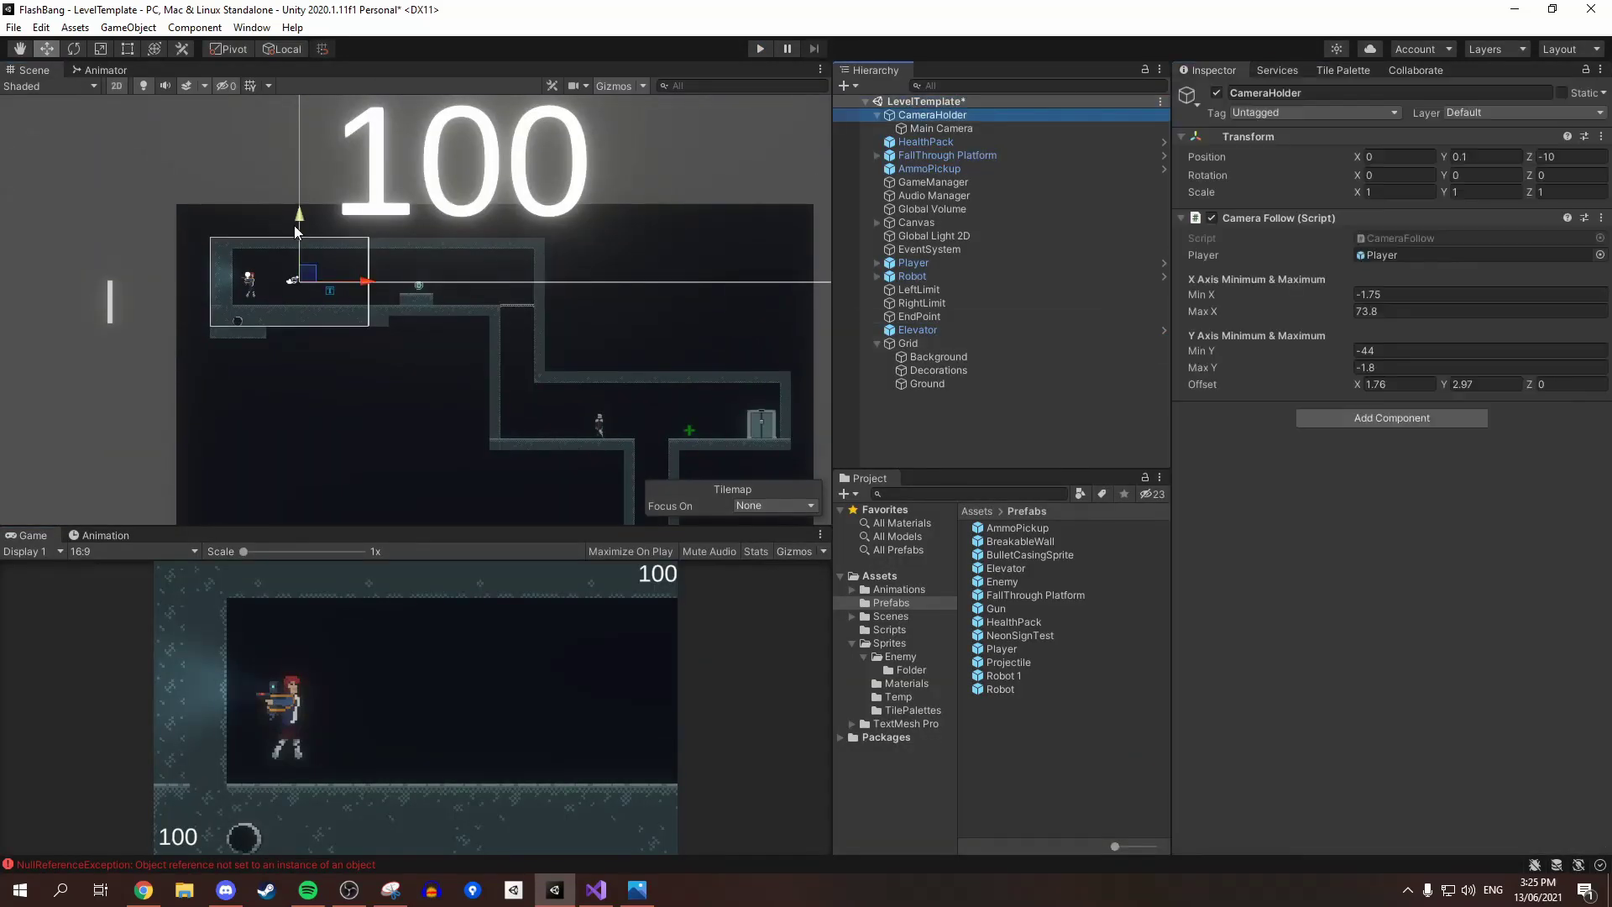
Test-run the level while checking the Main Camera, set CameraHolder's Camera Follow Min X to -0.2, and rerun it
{"action": "key", "text": "ctrl+p"}
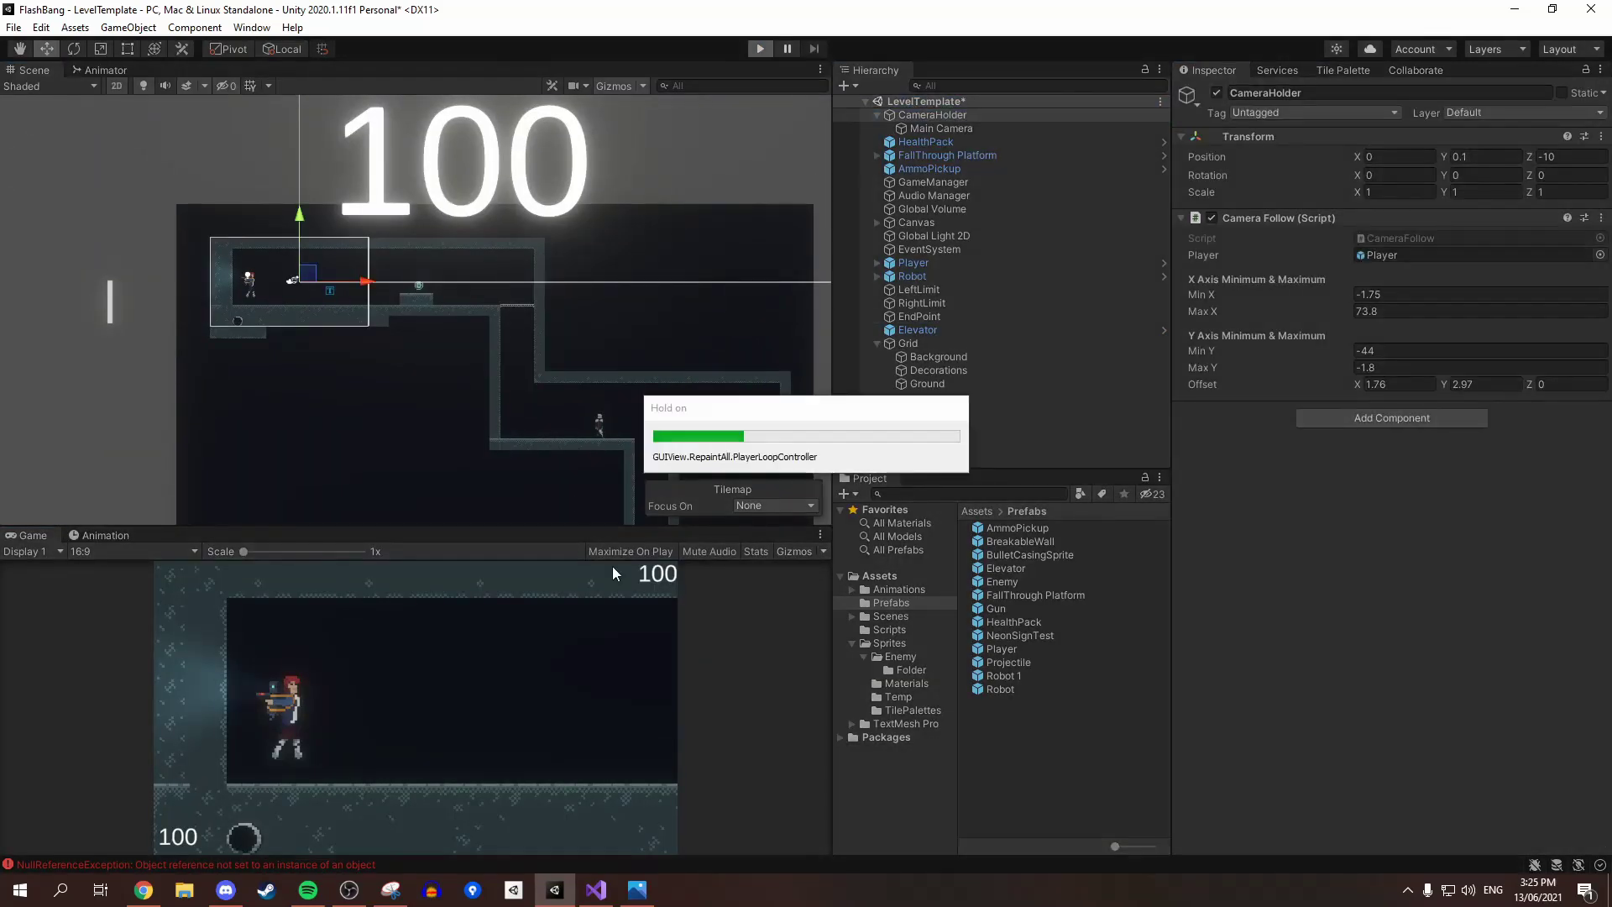
{"action": "left_click", "coordinate": [940, 128]}
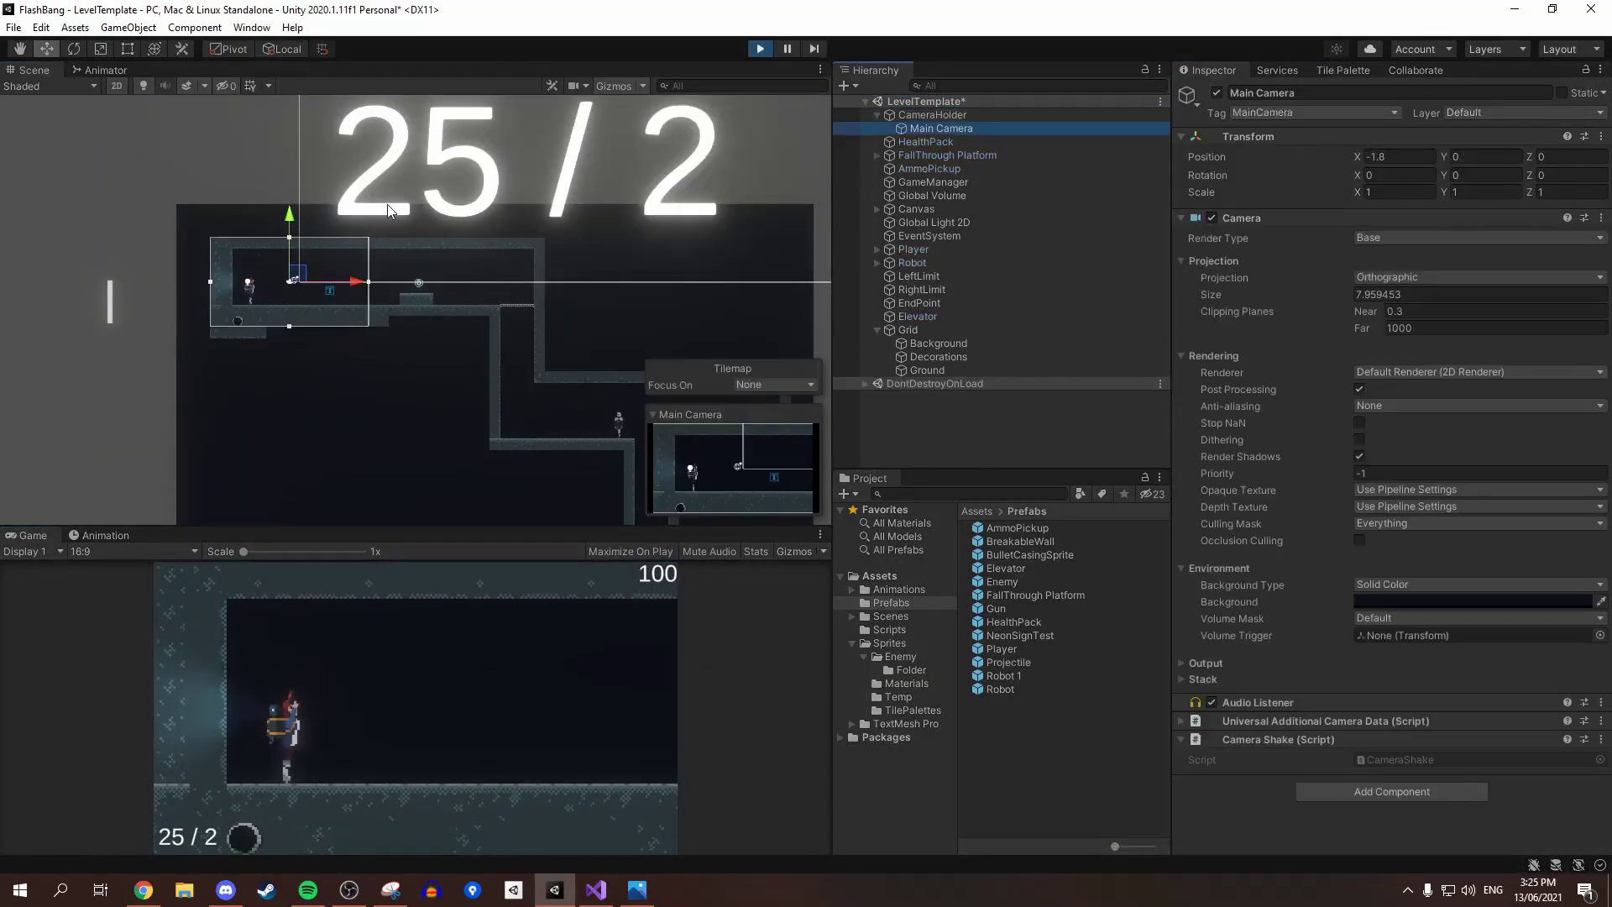
{"action": "key", "text": "ctrl+p"}
{"action": "left_click", "coordinate": [972, 115]}
{"action": "left_click", "coordinate": [1397, 294]}
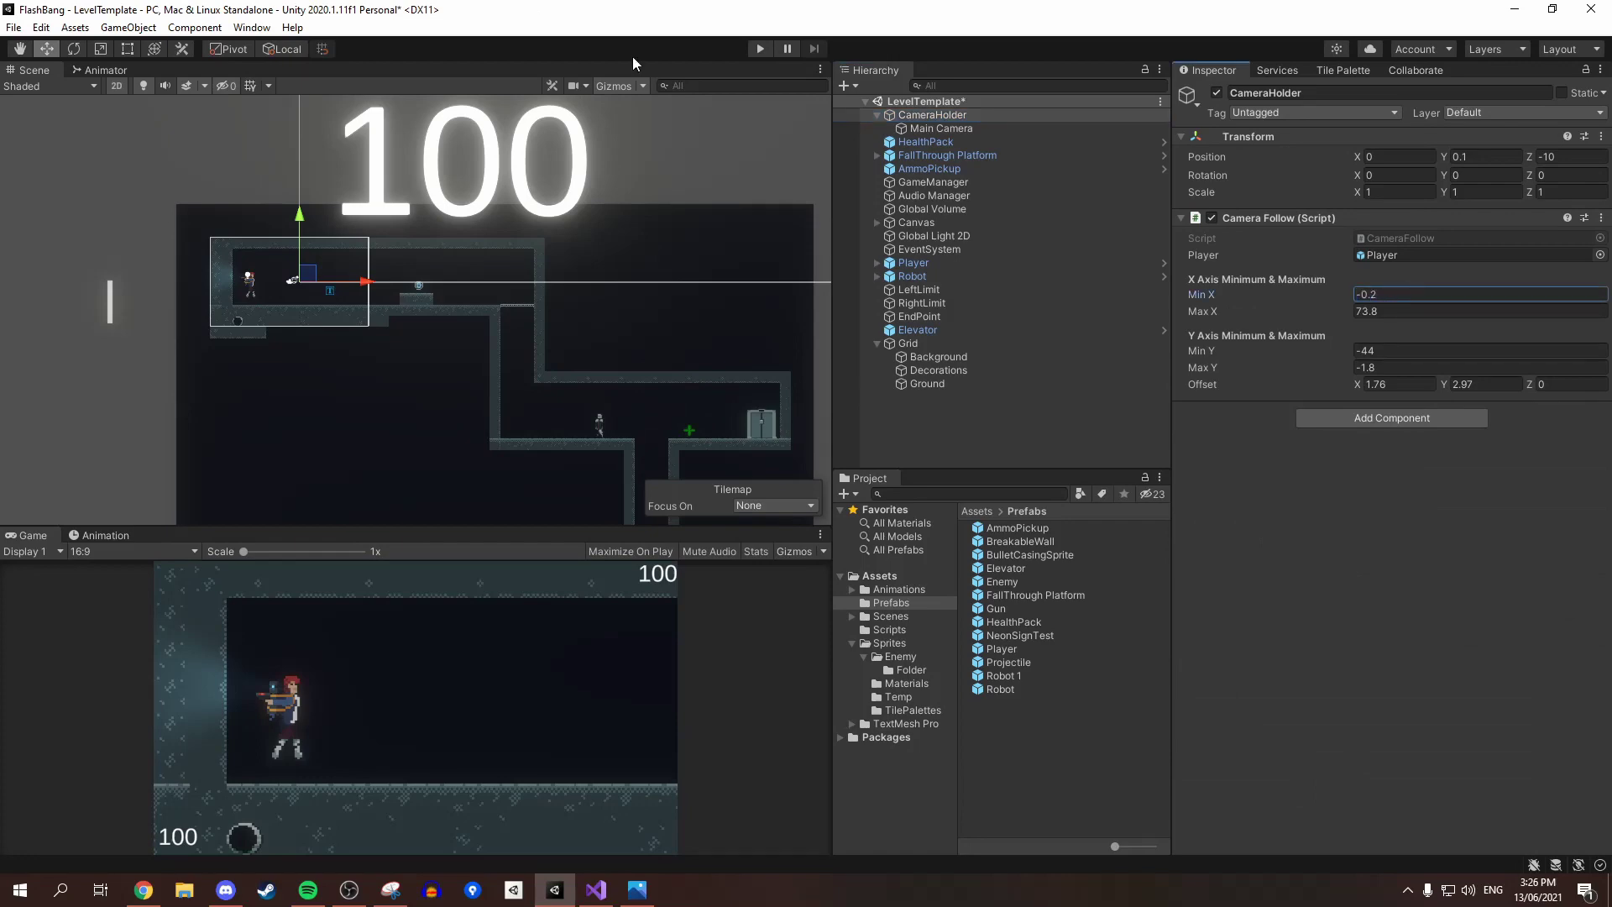
{"action": "key", "text": "ctrl+p"}
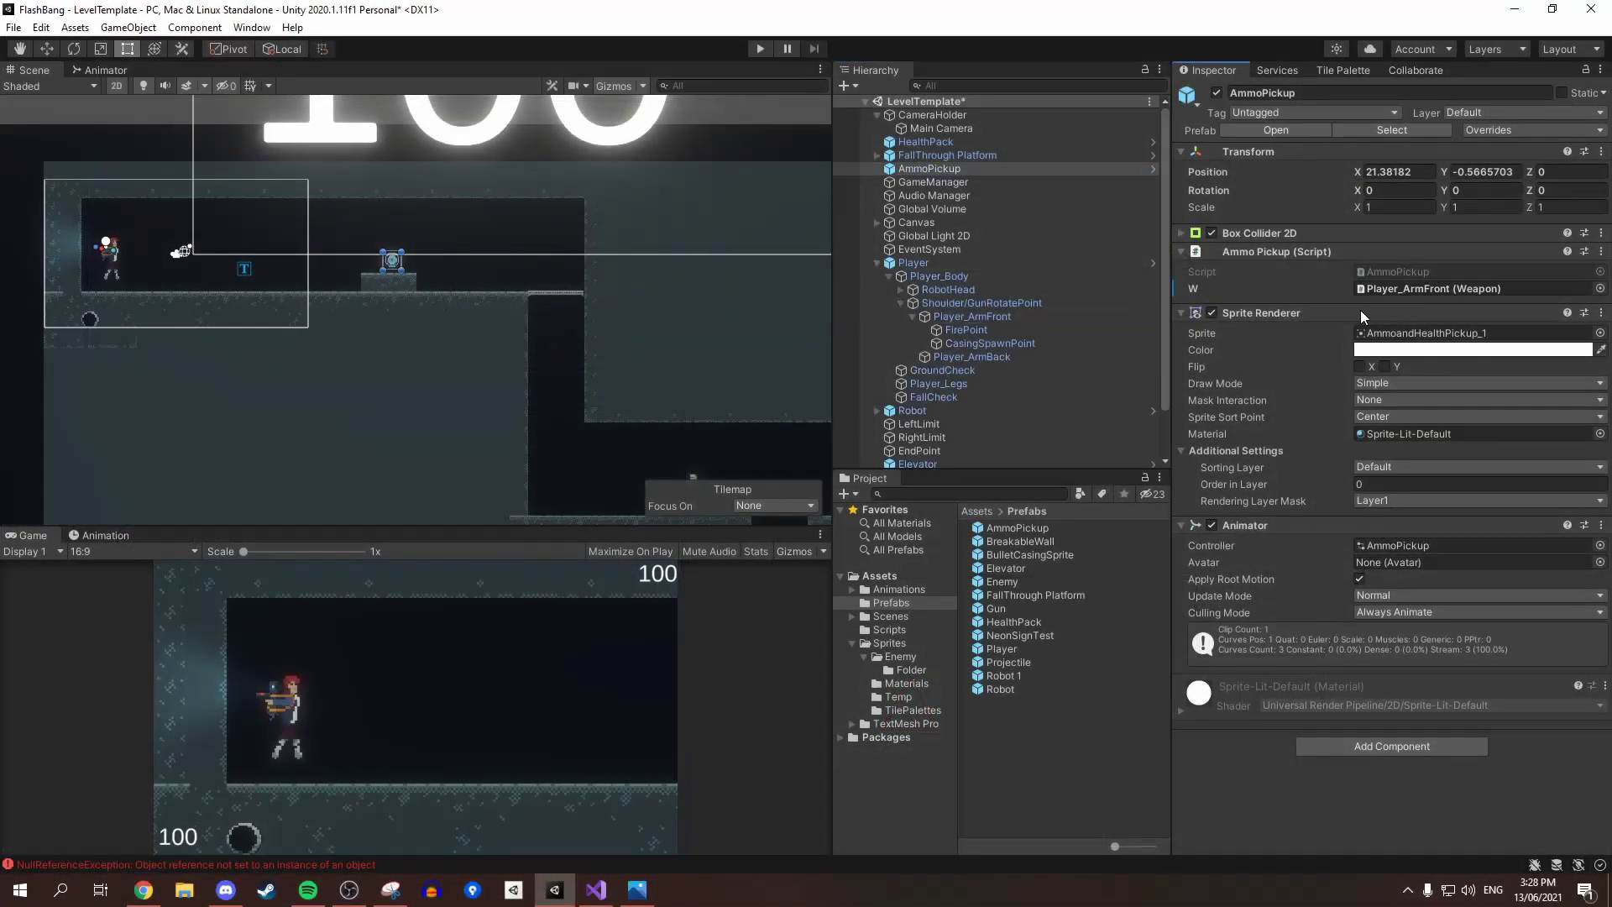
Select the fall-through platform with the Move tool and make the Ground tilemap active for painting
{"action": "left_click", "coordinate": [878, 263]}
{"action": "scroll", "coordinate": [550, 303], "scroll_direction": "up", "scroll_amount": 12}
{"action": "left_click", "coordinate": [532, 236]}
{"action": "left_click", "coordinate": [532, 235]}
{"action": "key", "text": "w"}
{"action": "left_click_drag", "start_coordinate": [651, 295], "coordinate": [651, 295]}
{"action": "scroll", "coordinate": [355, 354], "scroll_direction": "down", "scroll_amount": 2}
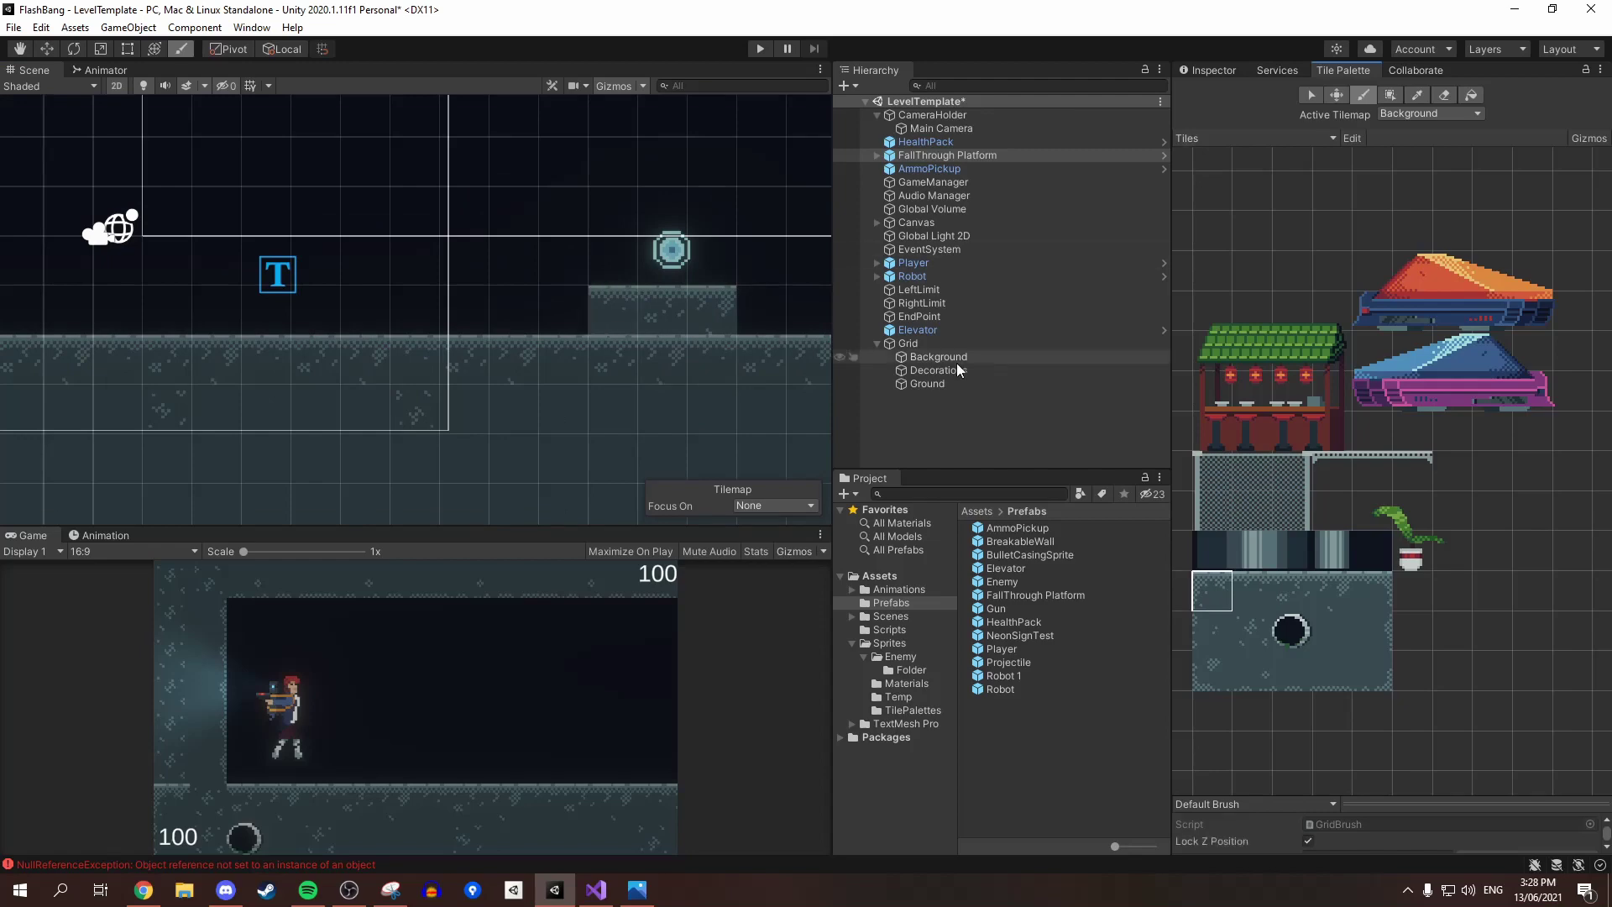
{"action": "left_click", "coordinate": [927, 384]}
{"action": "scroll", "coordinate": [545, 411], "scroll_direction": "up", "scroll_amount": 4}
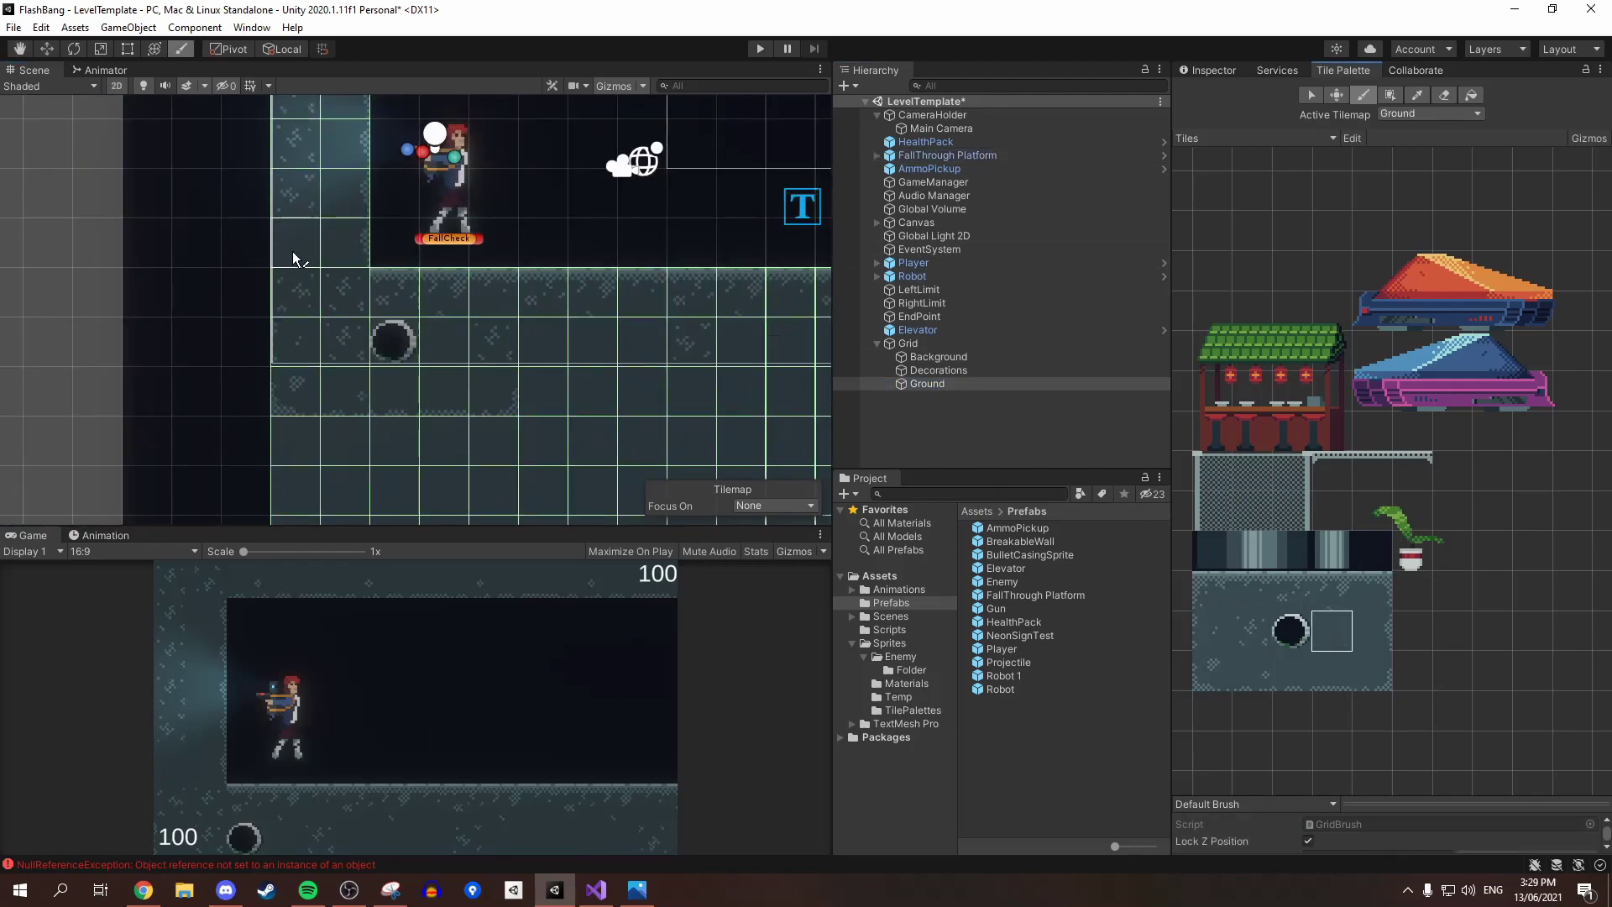
Playtest the level by moving the player toward the ammo pickup and shooting, then stop the run
{"action": "key", "text": "ctrl+p"}
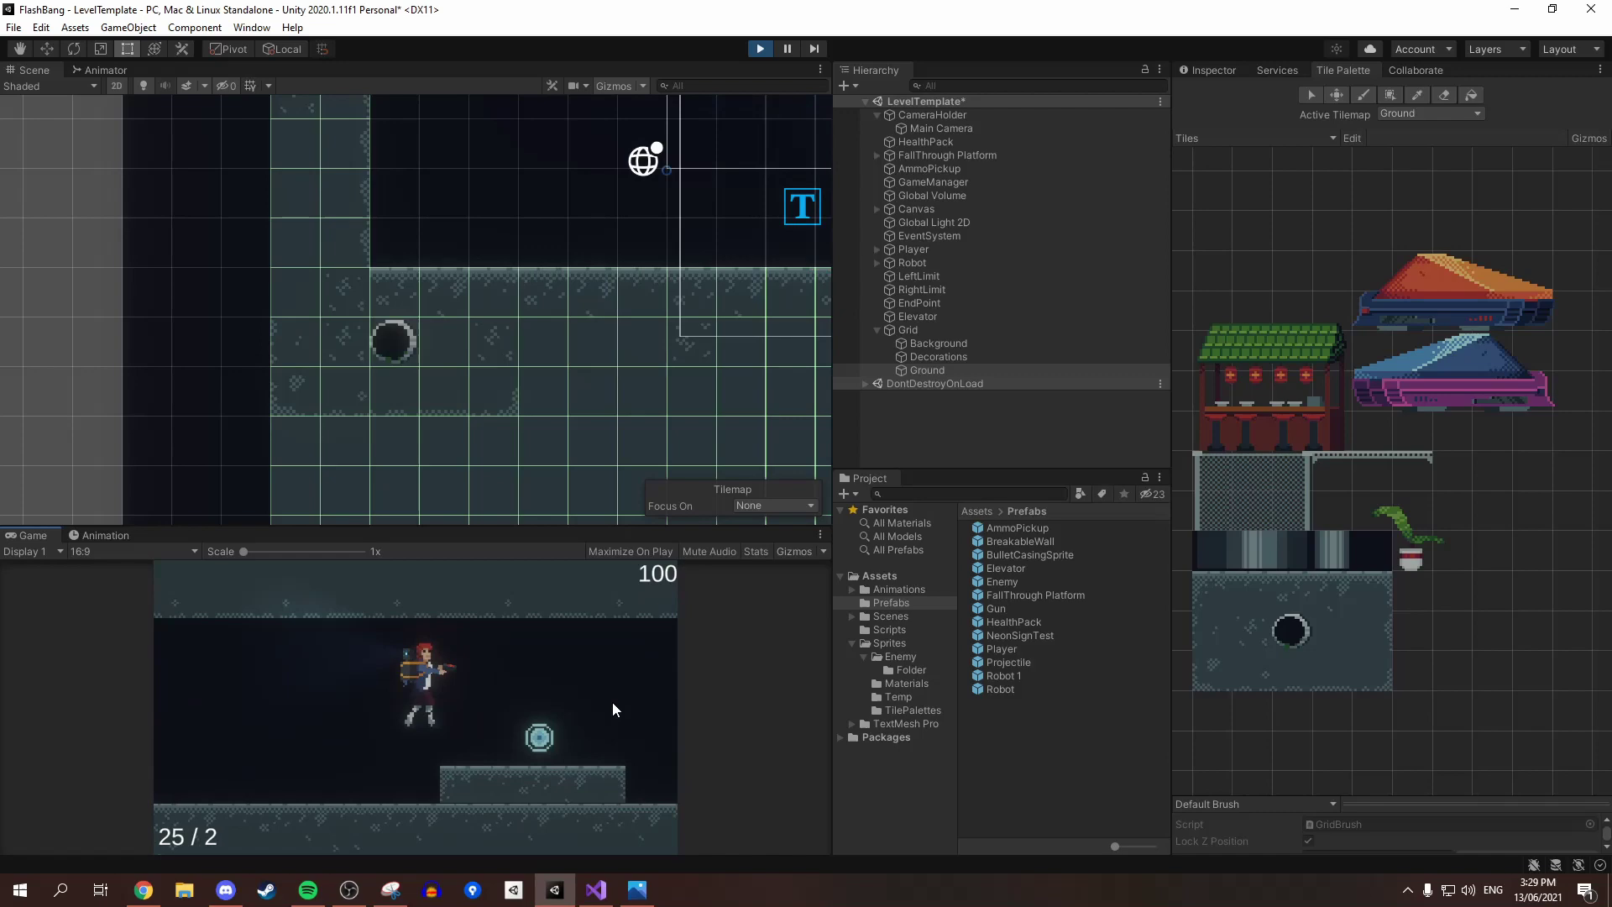
{"action": "key", "text": "d"}
{"action": "left_click", "coordinate": [544, 762]}
{"action": "left_click", "coordinate": [760, 48]}
Check CameraHolder's position, set the Main Camera's X position to 0, and run the game
{"action": "left_click", "coordinate": [932, 115]}
{"action": "left_click", "coordinate": [1213, 71]}
{"action": "left_click", "coordinate": [1466, 158]}
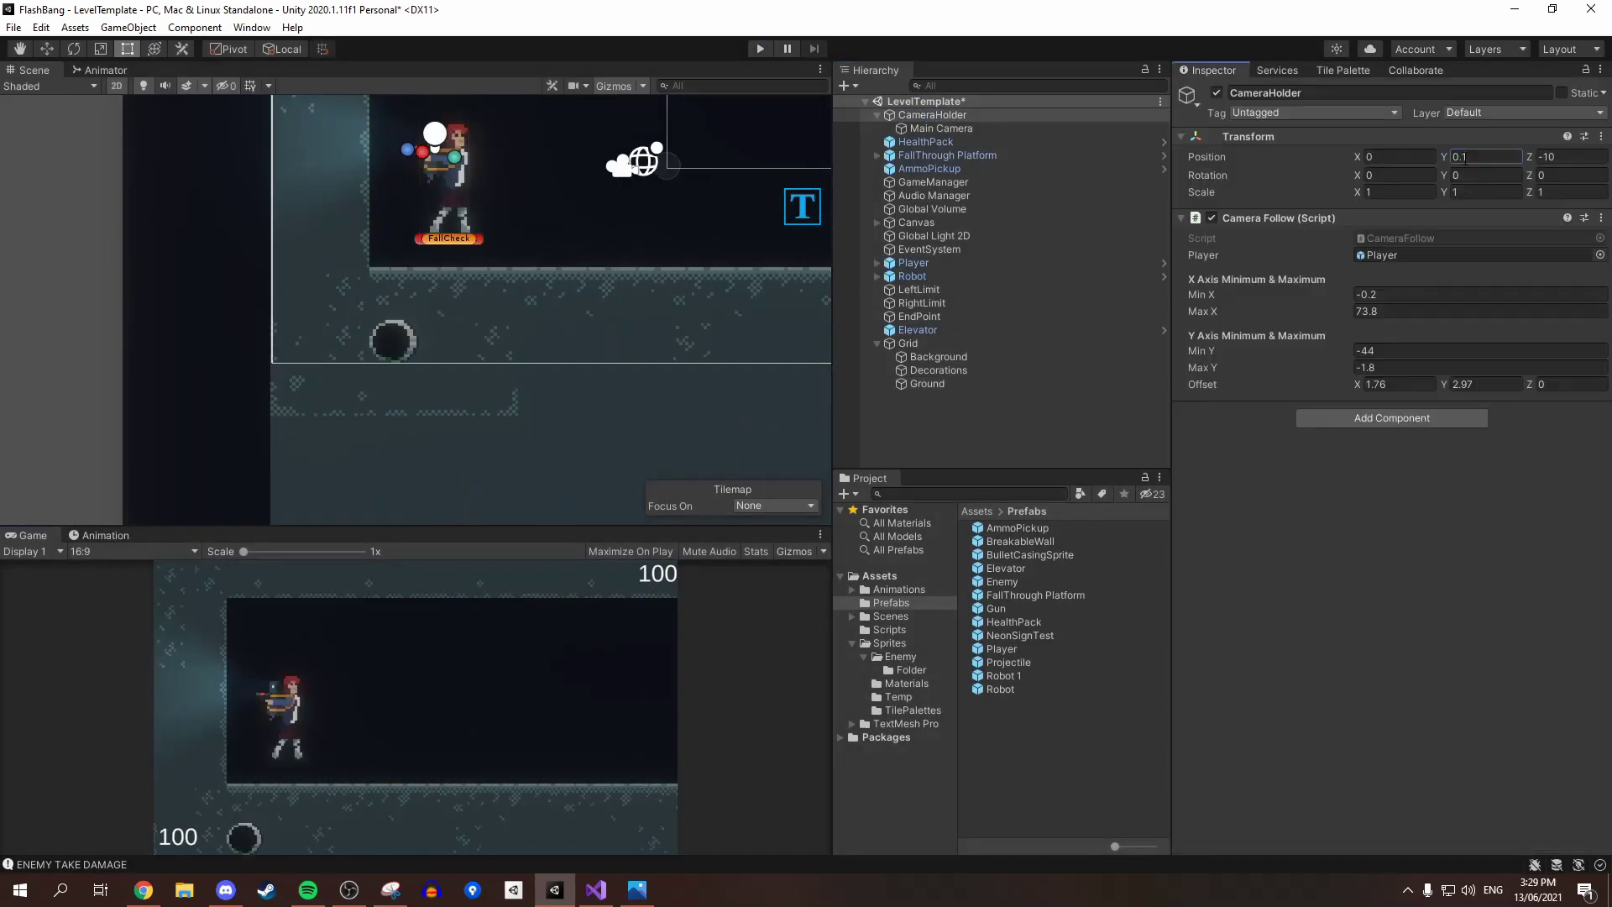
{"action": "key", "text": "ctrl+p"}
{"action": "left_click", "coordinate": [903, 130]}
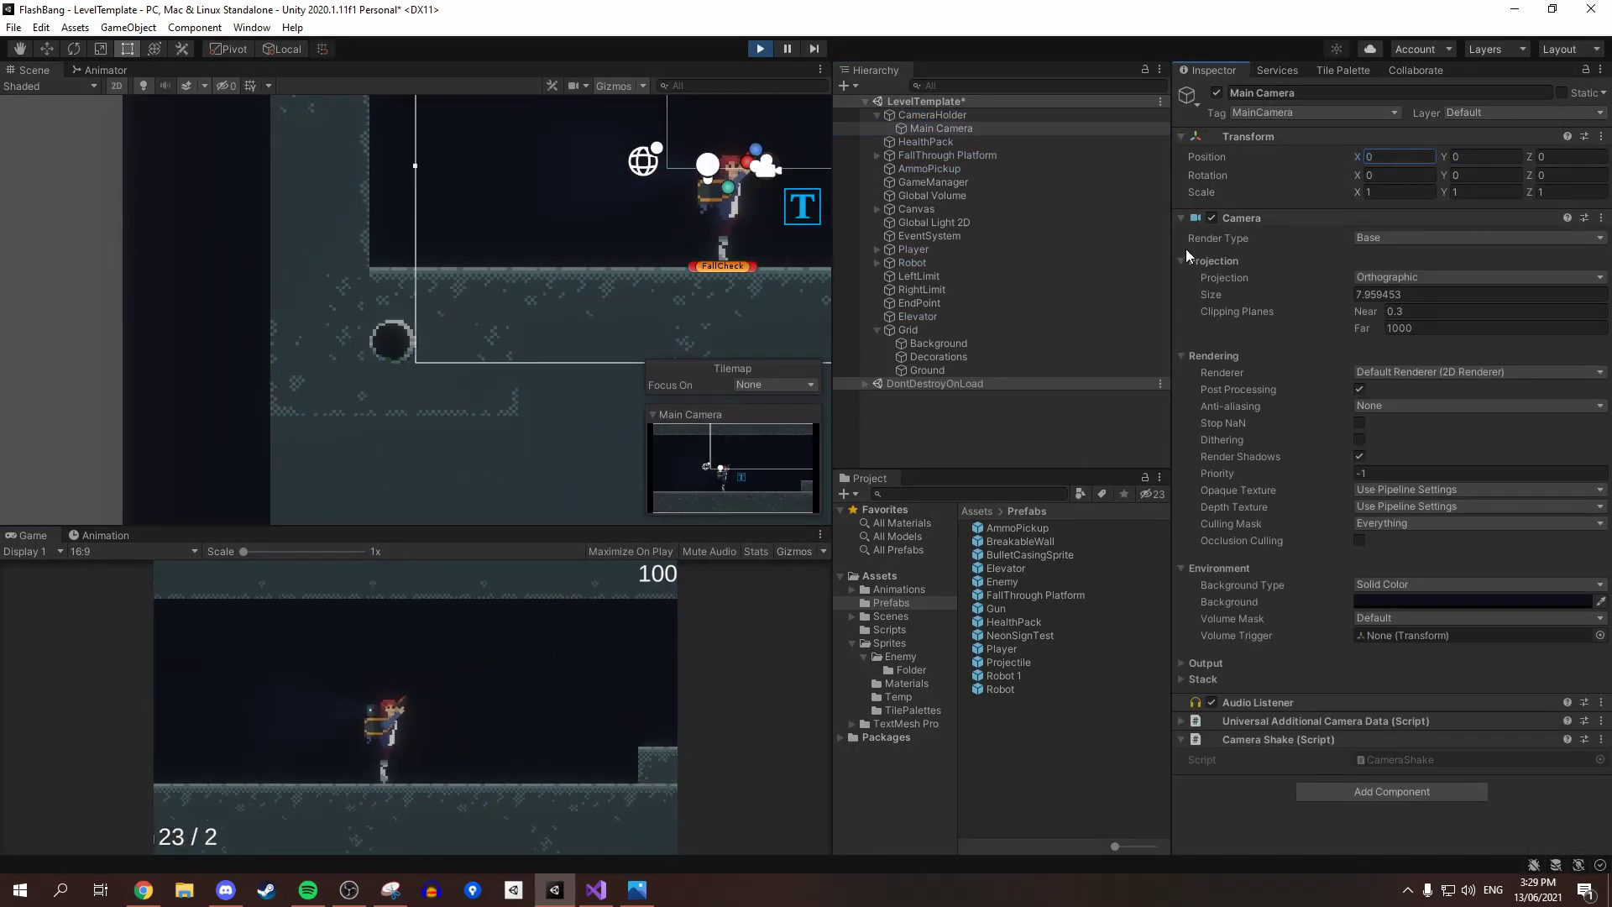
Restart the game and playtest moving, jumping and shooting along the corridor with the adjusted camera, then stop the run
{"action": "left_click", "coordinate": [571, 713]}
{"action": "left_click", "coordinate": [761, 49]}
{"action": "left_click", "coordinate": [761, 49]}
{"action": "left_click", "coordinate": [574, 707]}
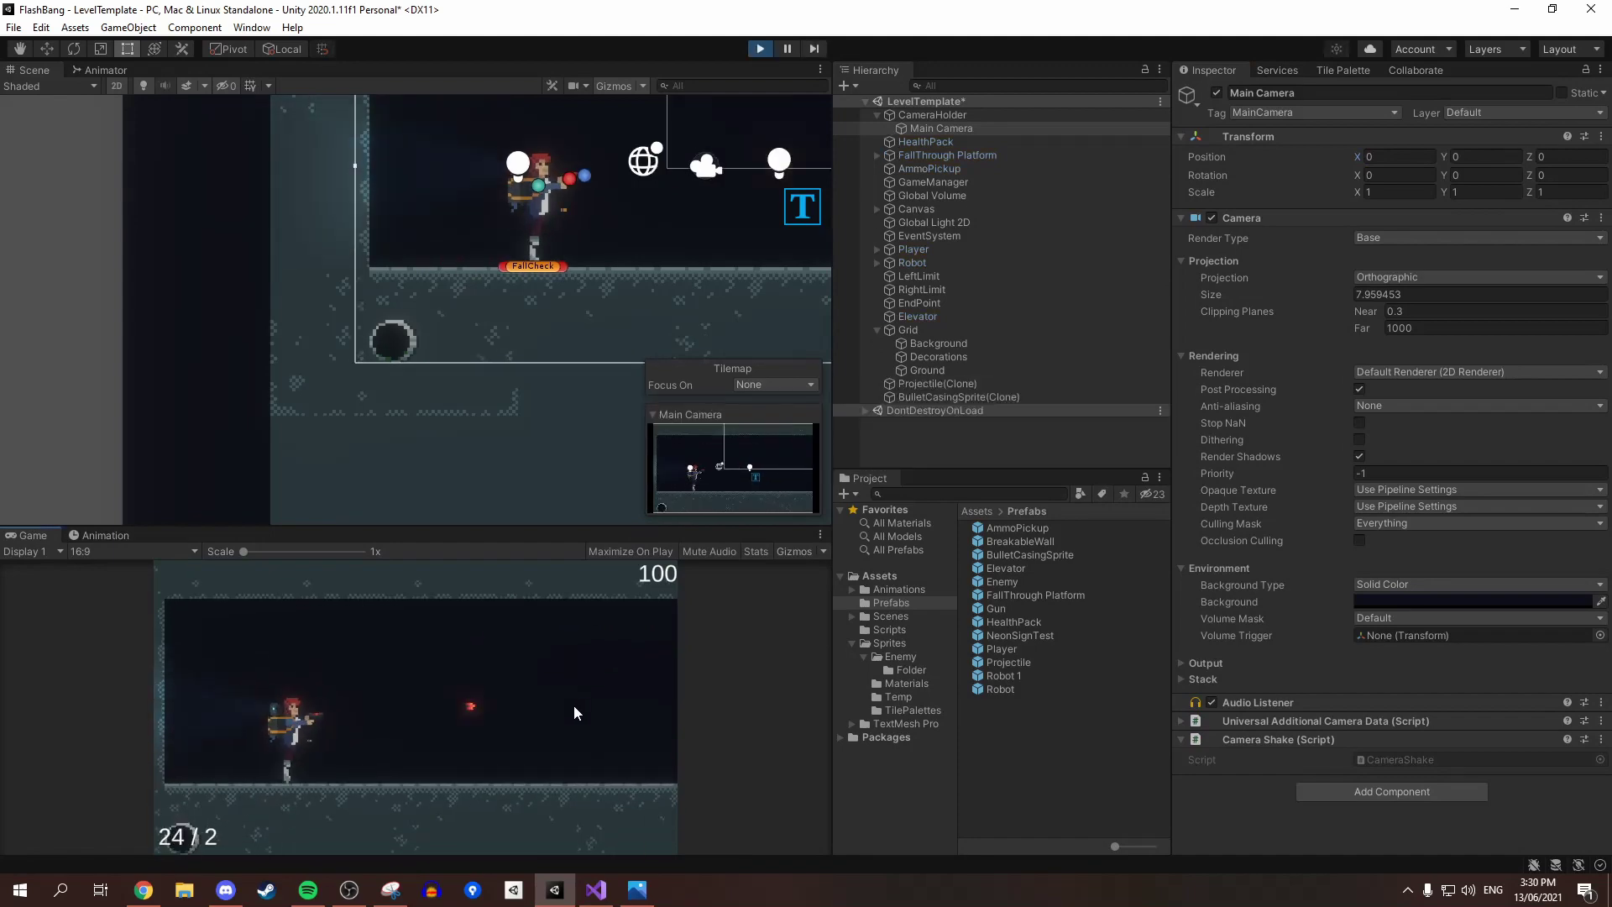
{"action": "left_click", "coordinate": [575, 722]}
{"action": "key", "text": "d"}
{"action": "key", "text": "space"}
{"action": "left_click", "coordinate": [542, 738]}
{"action": "left_click", "coordinate": [561, 739]}
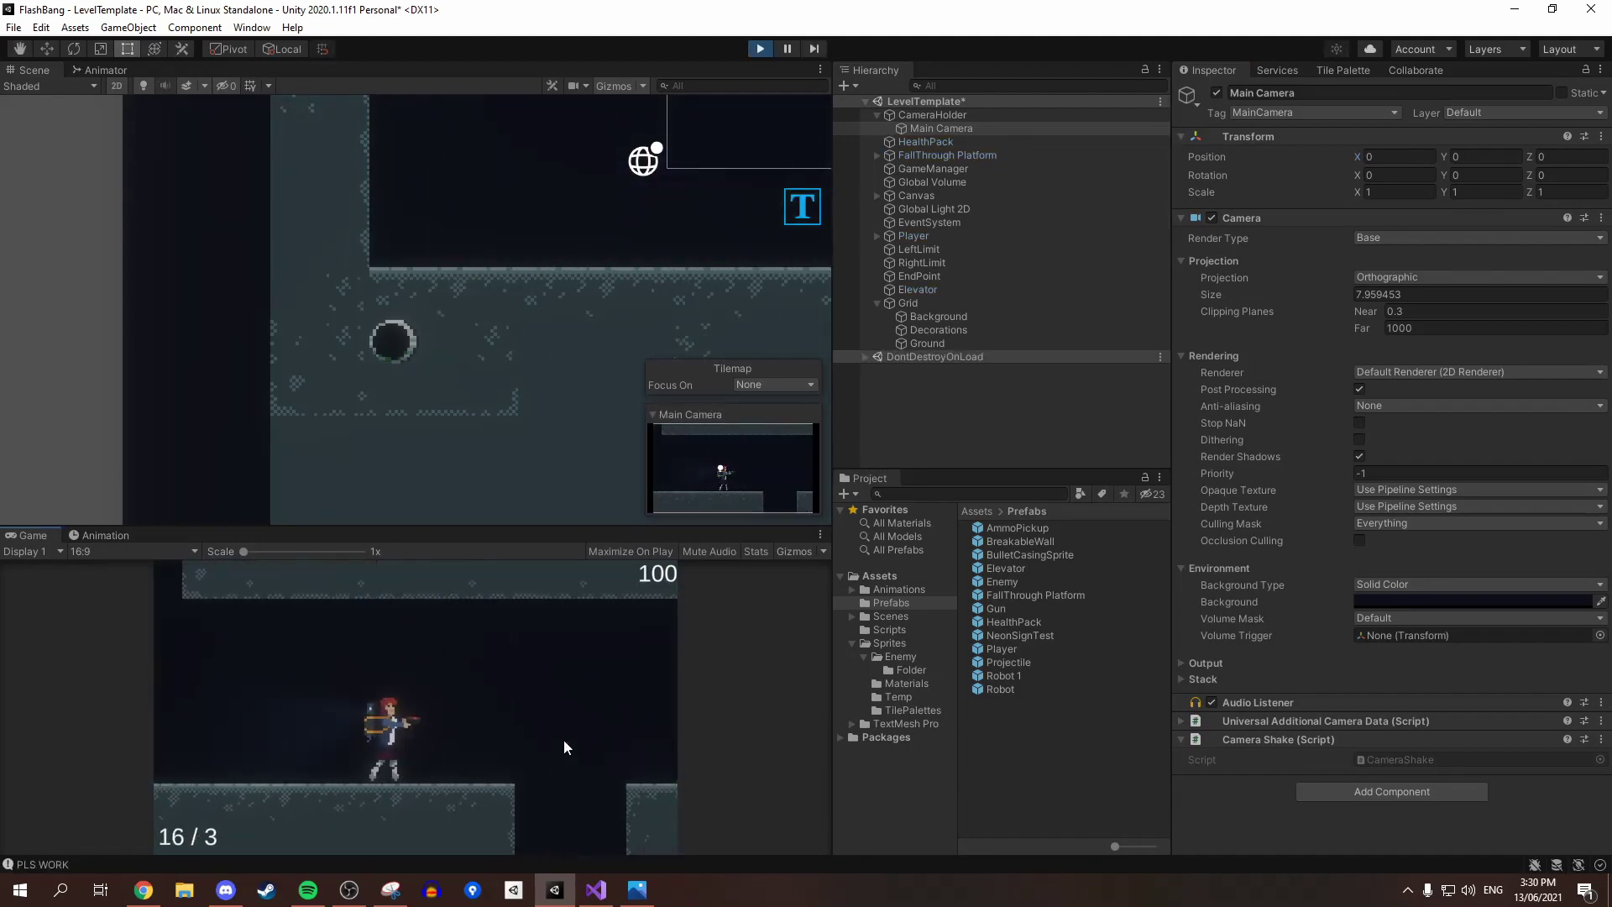
{"action": "key", "text": "ctrl+p"}
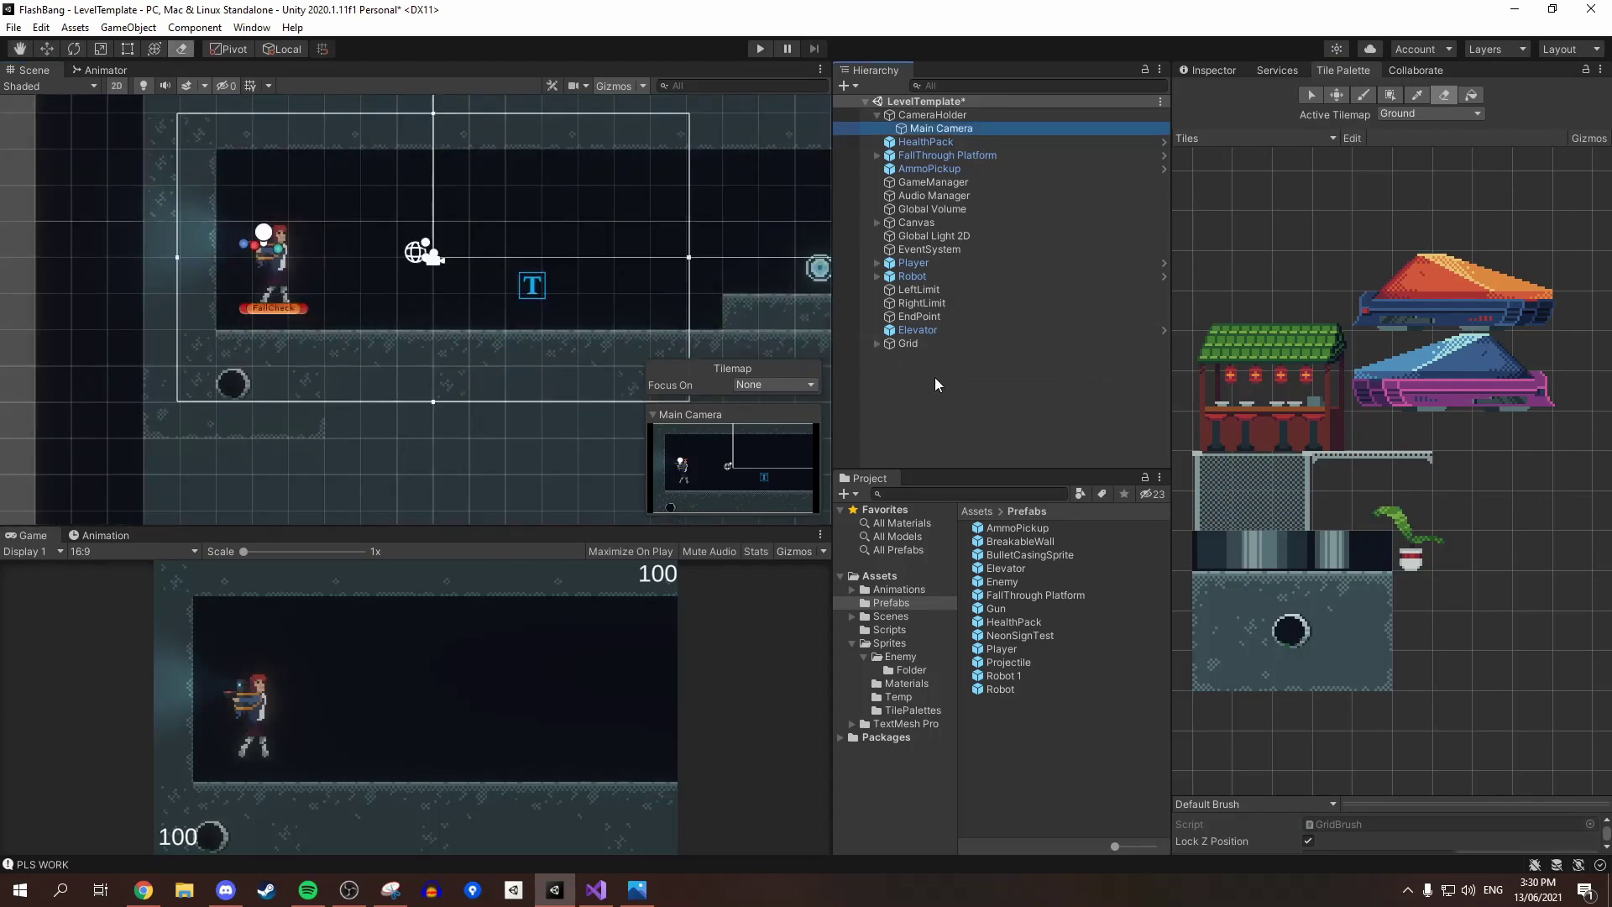
Make Decorations the active tilemap and paint the green-roofed food stall and the orange vehicle into the level
{"action": "left_click", "coordinate": [1410, 120]}
{"action": "left_click", "coordinate": [1412, 144]}
{"action": "middle_click_drag", "start_coordinate": [756, 319], "coordinate": [135, 228]}
{"action": "scroll", "coordinate": [503, 285], "scroll_direction": "down", "scroll_amount": 4}
{"action": "middle_click_drag", "start_coordinate": [551, 419], "coordinate": [461, 151]}
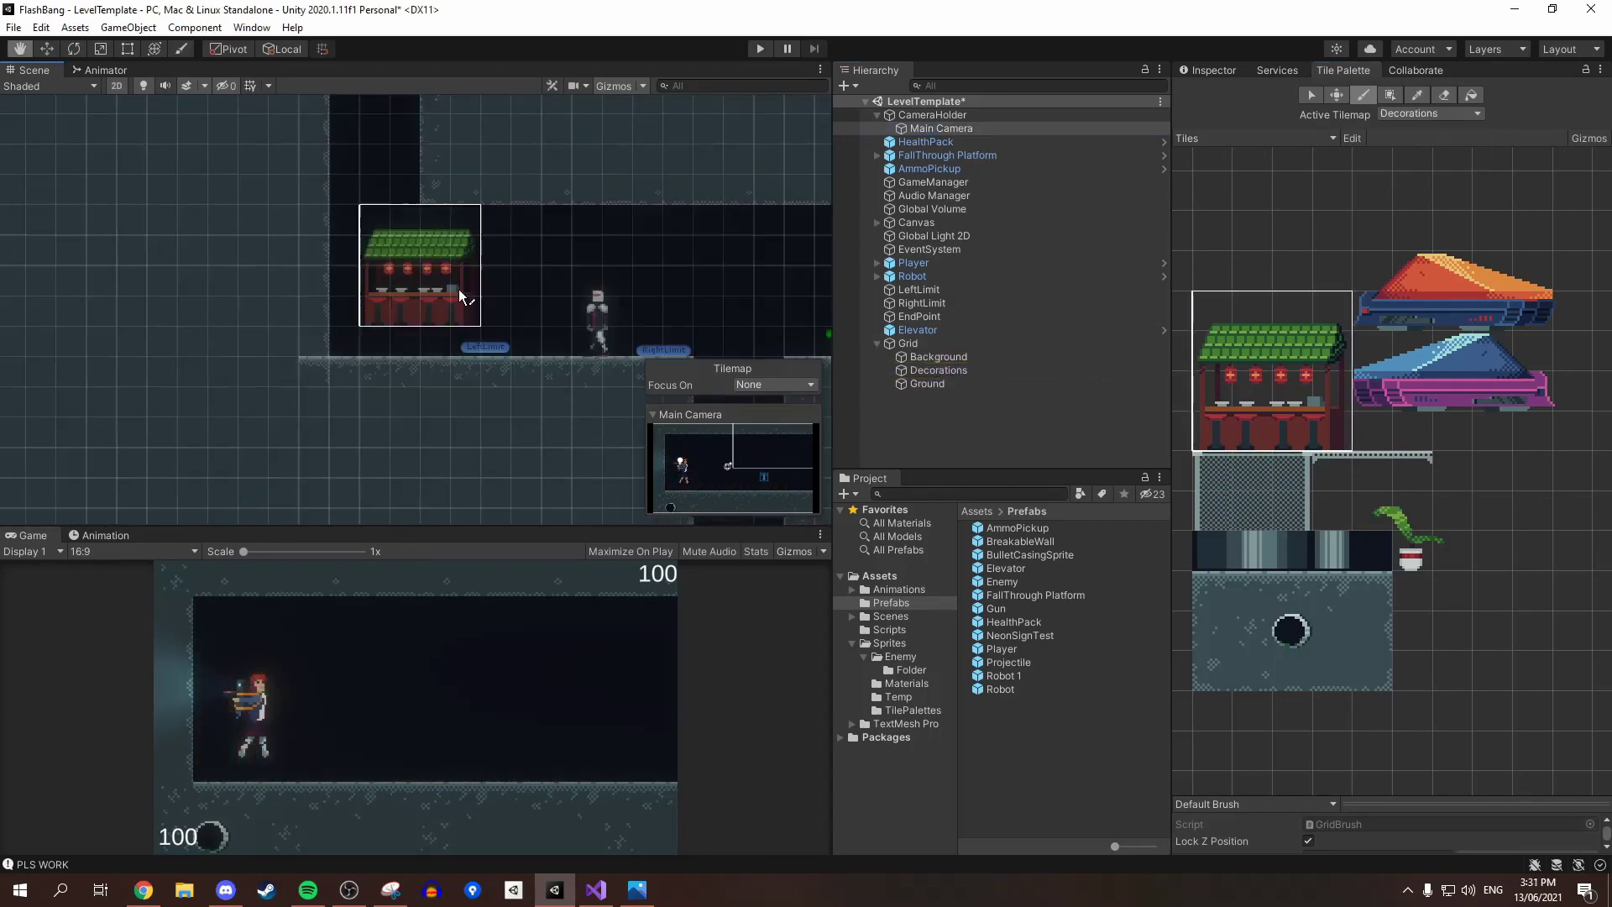
{"action": "middle_click_drag", "start_coordinate": [461, 295], "coordinate": [408, 223]}
{"action": "left_click_drag", "start_coordinate": [1370, 270], "coordinate": [1534, 329]}
{"action": "left_click", "coordinate": [509, 269]}
Paint the chain-link fence on the corridor floor between the player and the ammo platform
{"action": "middle_click_drag", "start_coordinate": [657, 267], "coordinate": [392, 314]}
{"action": "left_click_drag", "start_coordinate": [1210, 472], "coordinate": [1285, 514]}
{"action": "middle_click_drag", "start_coordinate": [109, 143], "coordinate": [722, 453]}
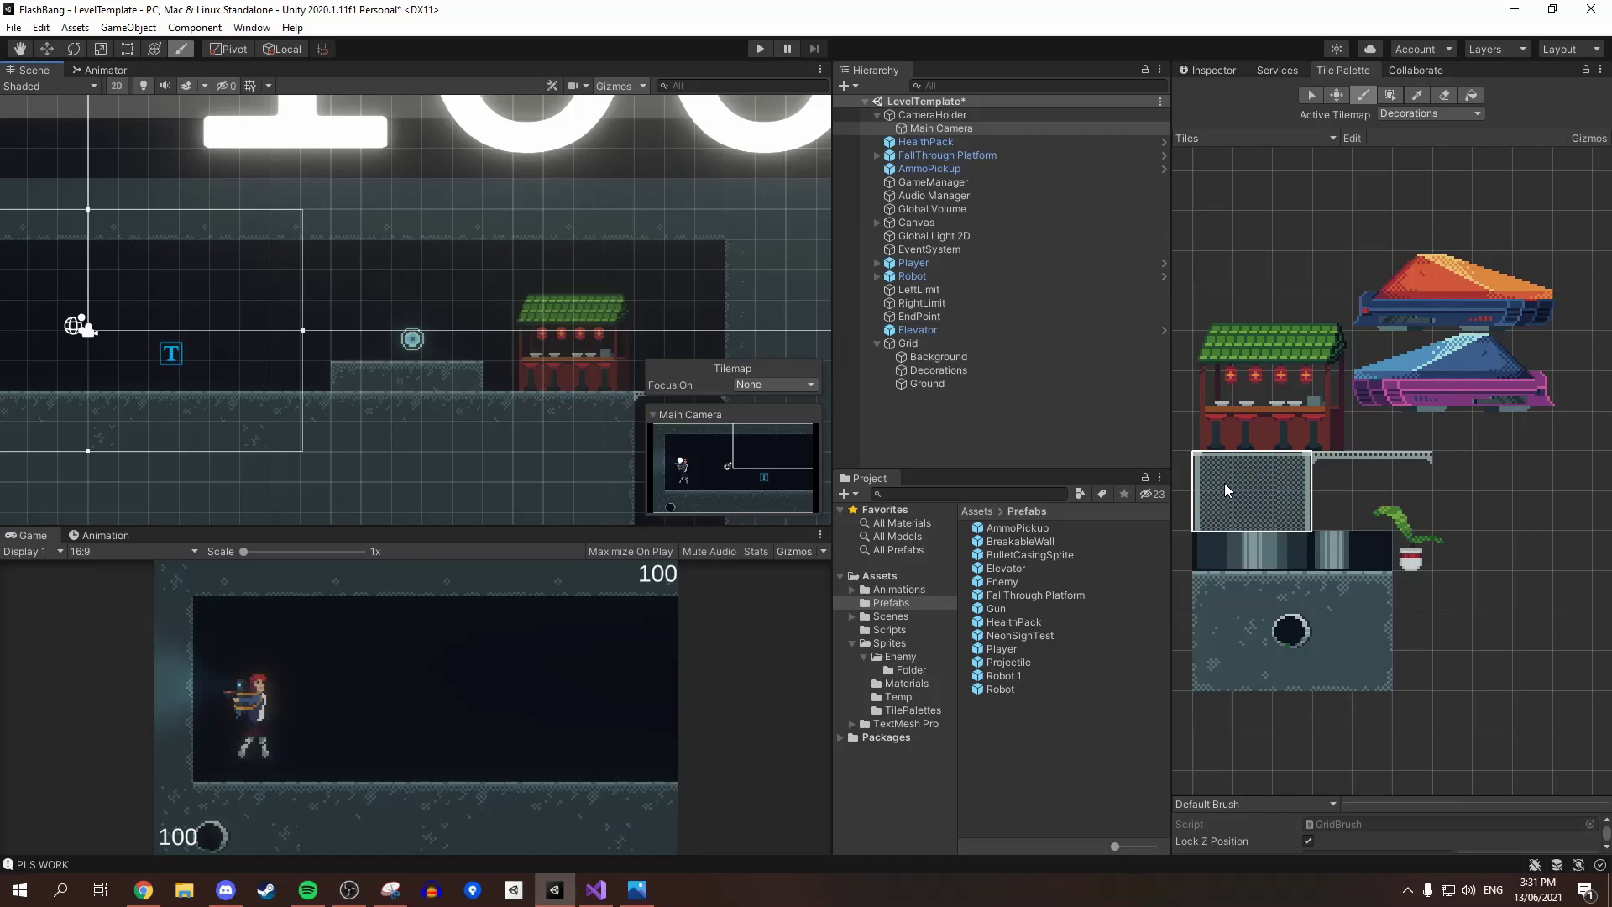
{"action": "left_click_drag", "start_coordinate": [1223, 480], "coordinate": [1253, 509]}
{"action": "left_click", "coordinate": [103, 376]}
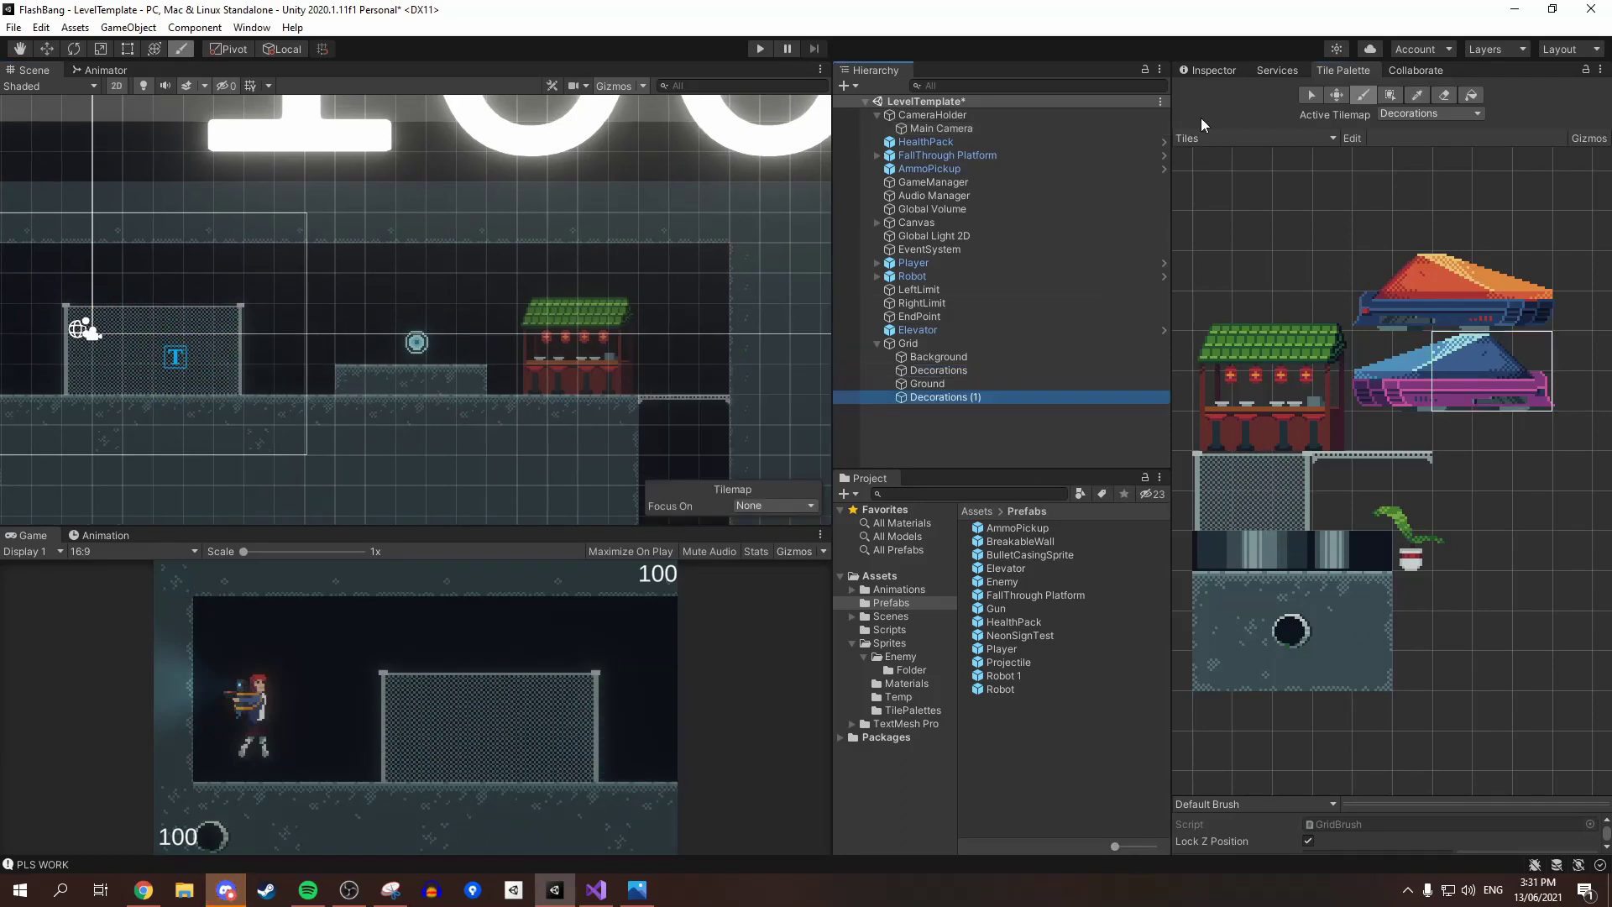
Check the Background and Decorations tilemaps' sorting order and set Order in Layer to -9 for Decorations (1)
{"action": "left_click", "coordinate": [938, 357]}
{"action": "left_click", "coordinate": [1208, 69]}
{"action": "left_click", "coordinate": [1376, 525]}
{"action": "left_click", "coordinate": [938, 370]}
{"action": "left_click", "coordinate": [1377, 526]}
{"action": "left_click", "coordinate": [944, 397]}
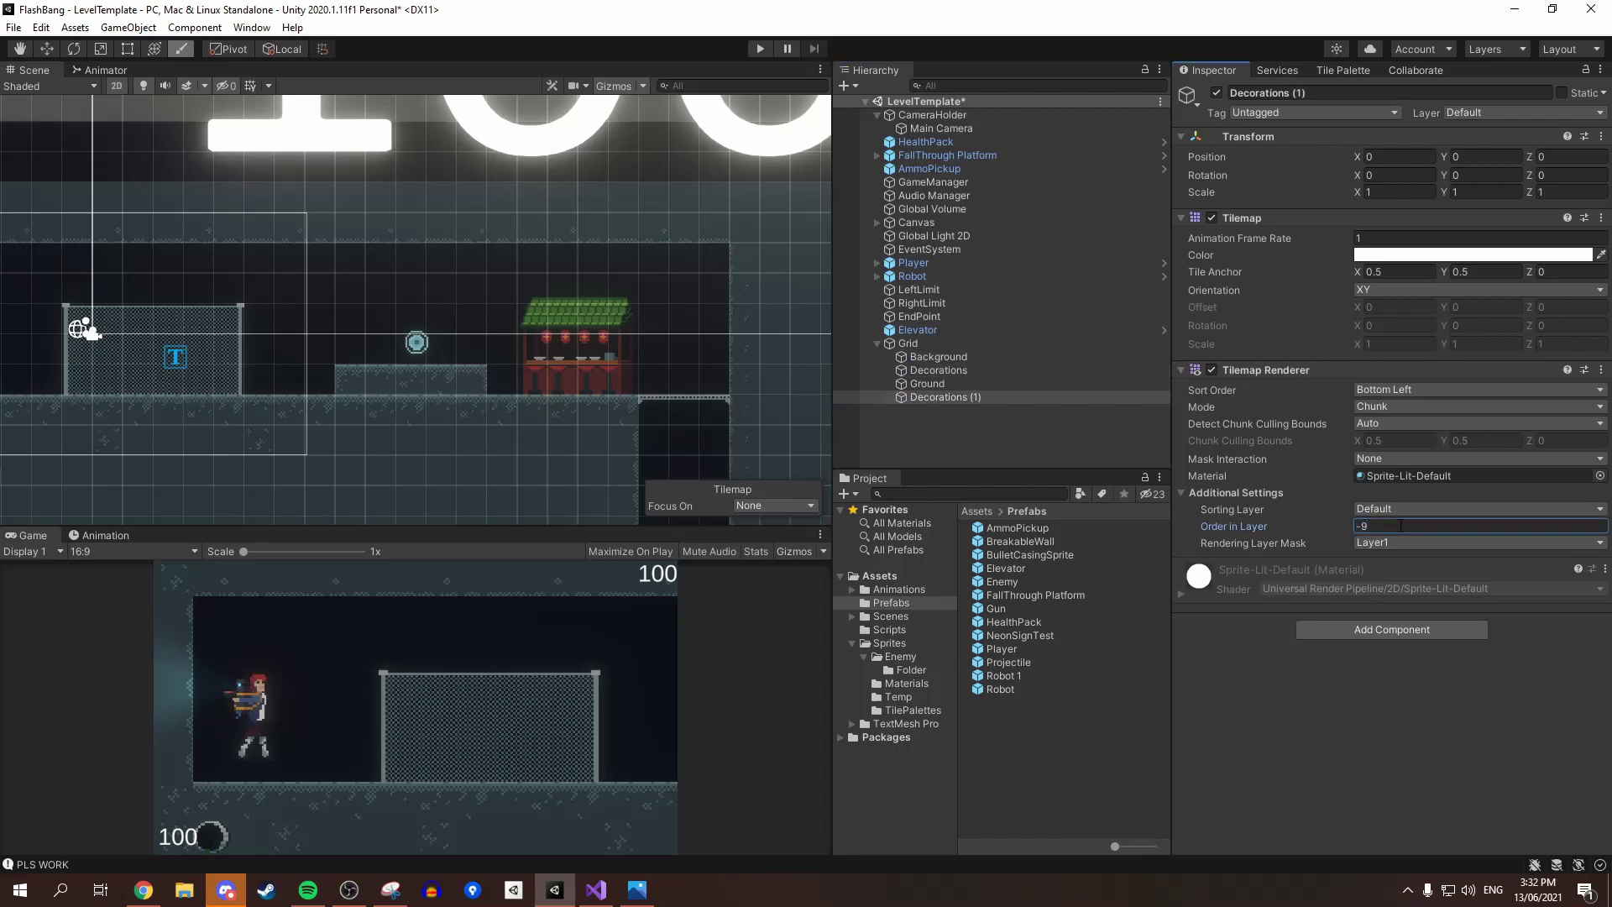
{"action": "left_click", "coordinate": [1376, 525]}
Paint the blue-and-pink vehicle behind the fence on the Decorations (1) tilemap
{"action": "left_click", "coordinate": [262, 380]}
{"action": "middle_click_drag", "start_coordinate": [269, 382], "coordinate": [492, 372]}
{"action": "left_click", "coordinate": [1342, 71]}
{"action": "left_click_drag", "start_coordinate": [1371, 351], "coordinate": [1412, 391]}
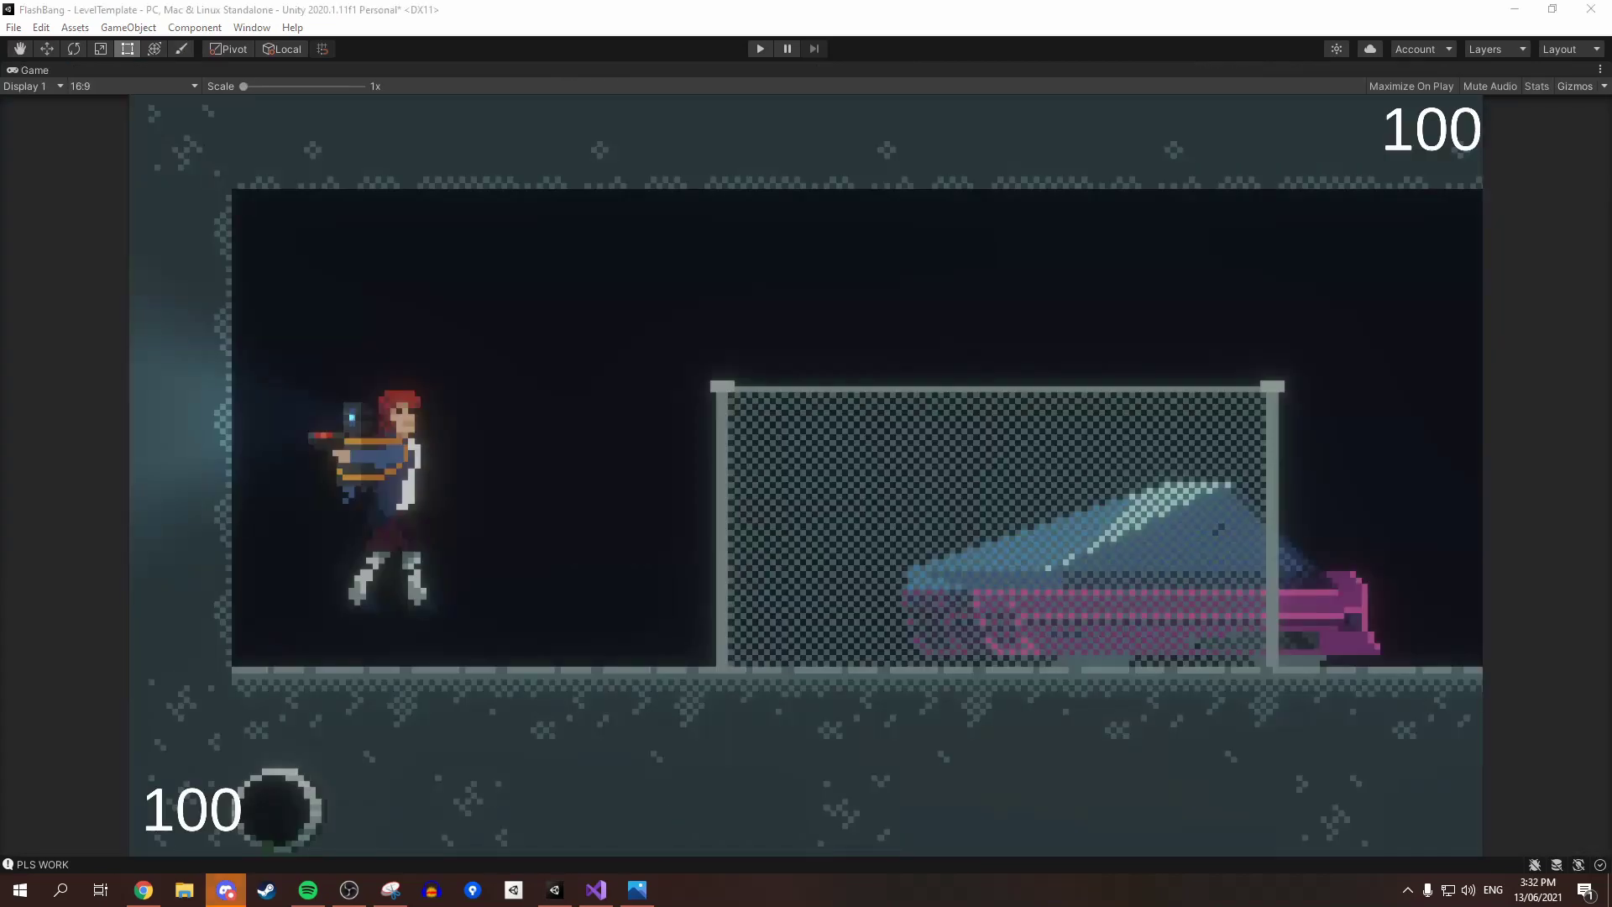
Restore the maximized Game view to the normal layout and rename Decorations (1) to DecorationsTWO
{"action": "left_click", "coordinate": [1600, 70]}
{"action": "left_click", "coordinate": [1500, 129]}
{"action": "left_click", "coordinate": [1227, 71]}
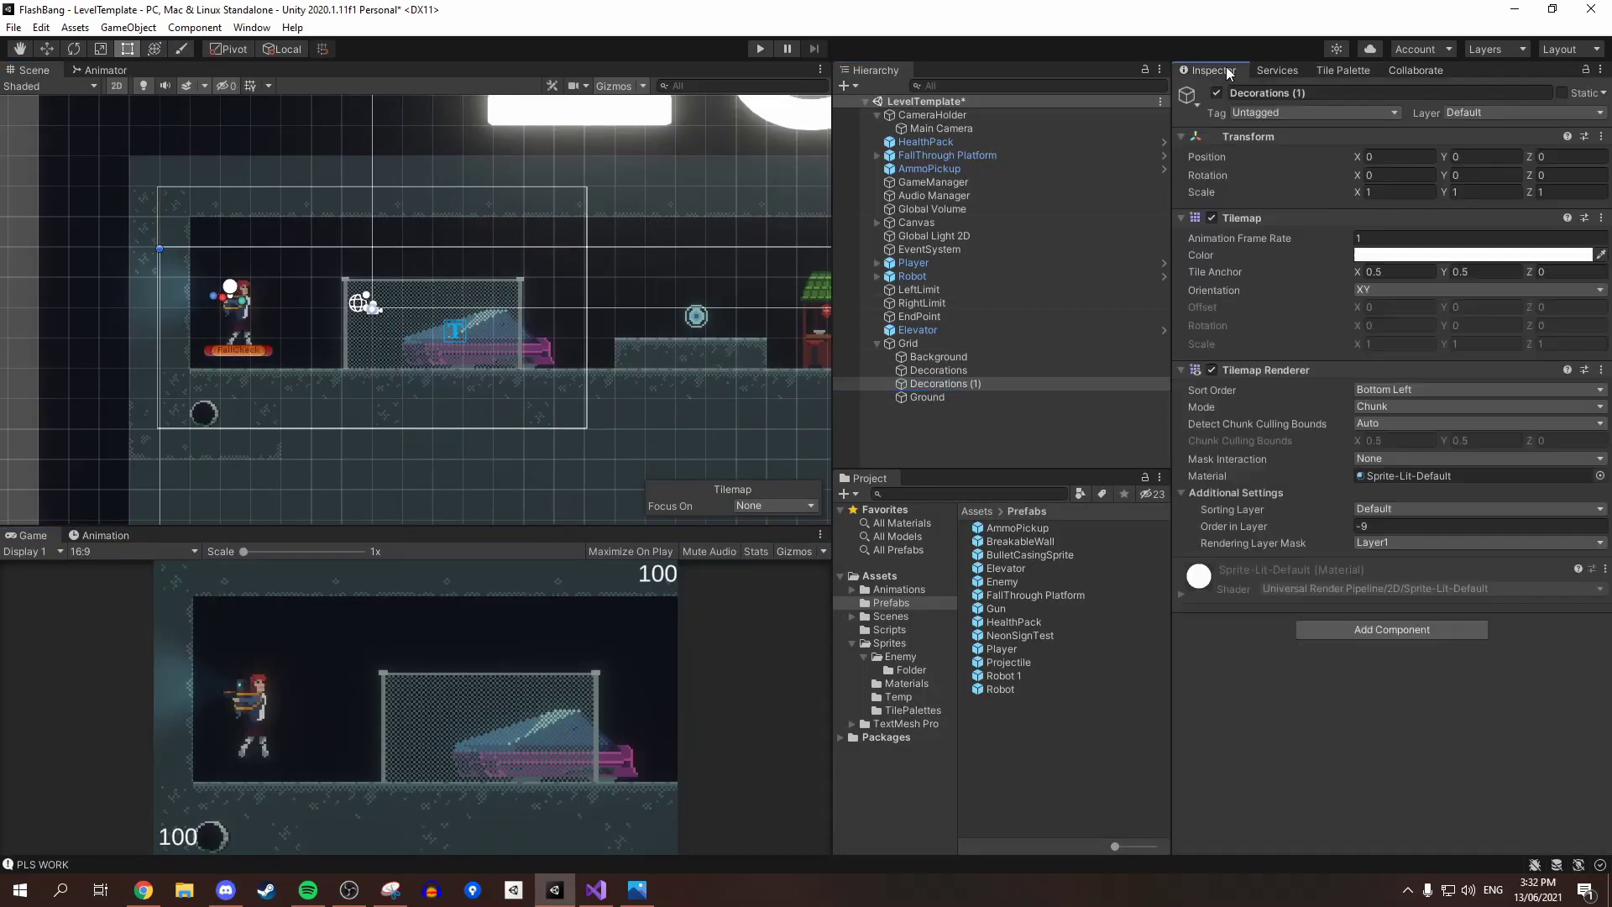
{"action": "type", "text": "O"}
Paint the white pot and its green plant in front of the food stall on the DecorationsTWO tilemap
{"action": "left_click", "coordinate": [1342, 71]}
{"action": "left_click", "coordinate": [1430, 113]}
{"action": "left_click", "coordinate": [1443, 167]}
{"action": "middle_click_drag", "start_coordinate": [626, 352], "coordinate": [270, 332]}
{"action": "left_click", "coordinate": [1407, 555]}
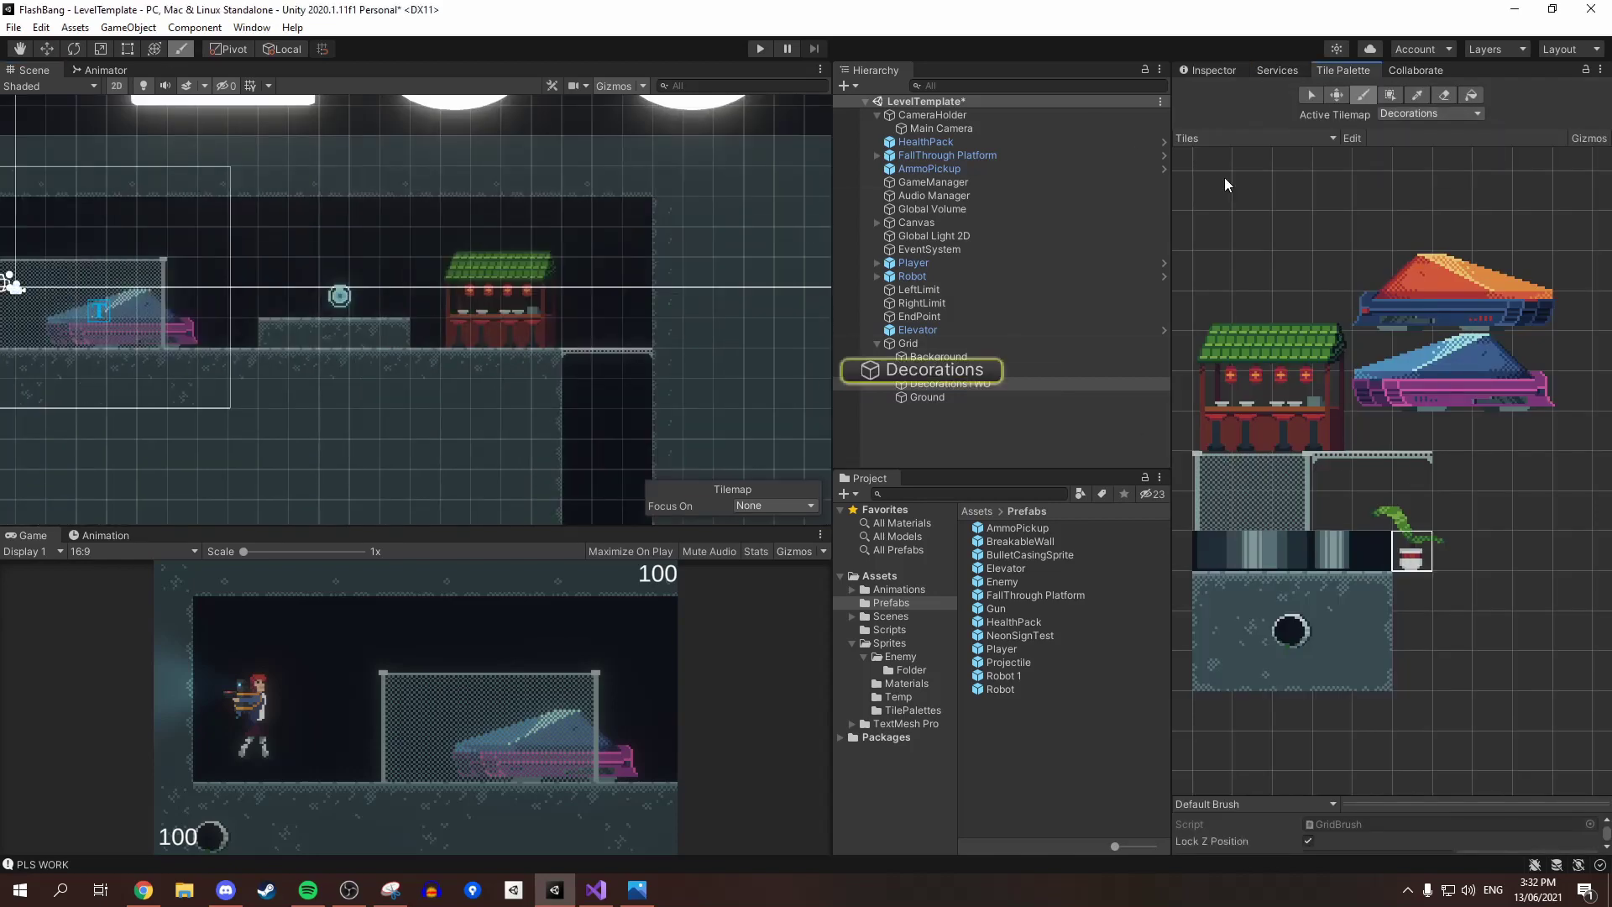
{"action": "left_click", "coordinate": [1214, 71]}
{"action": "left_click", "coordinate": [1343, 70]}
{"action": "scroll", "coordinate": [556, 304], "scroll_direction": "up", "scroll_amount": 15}
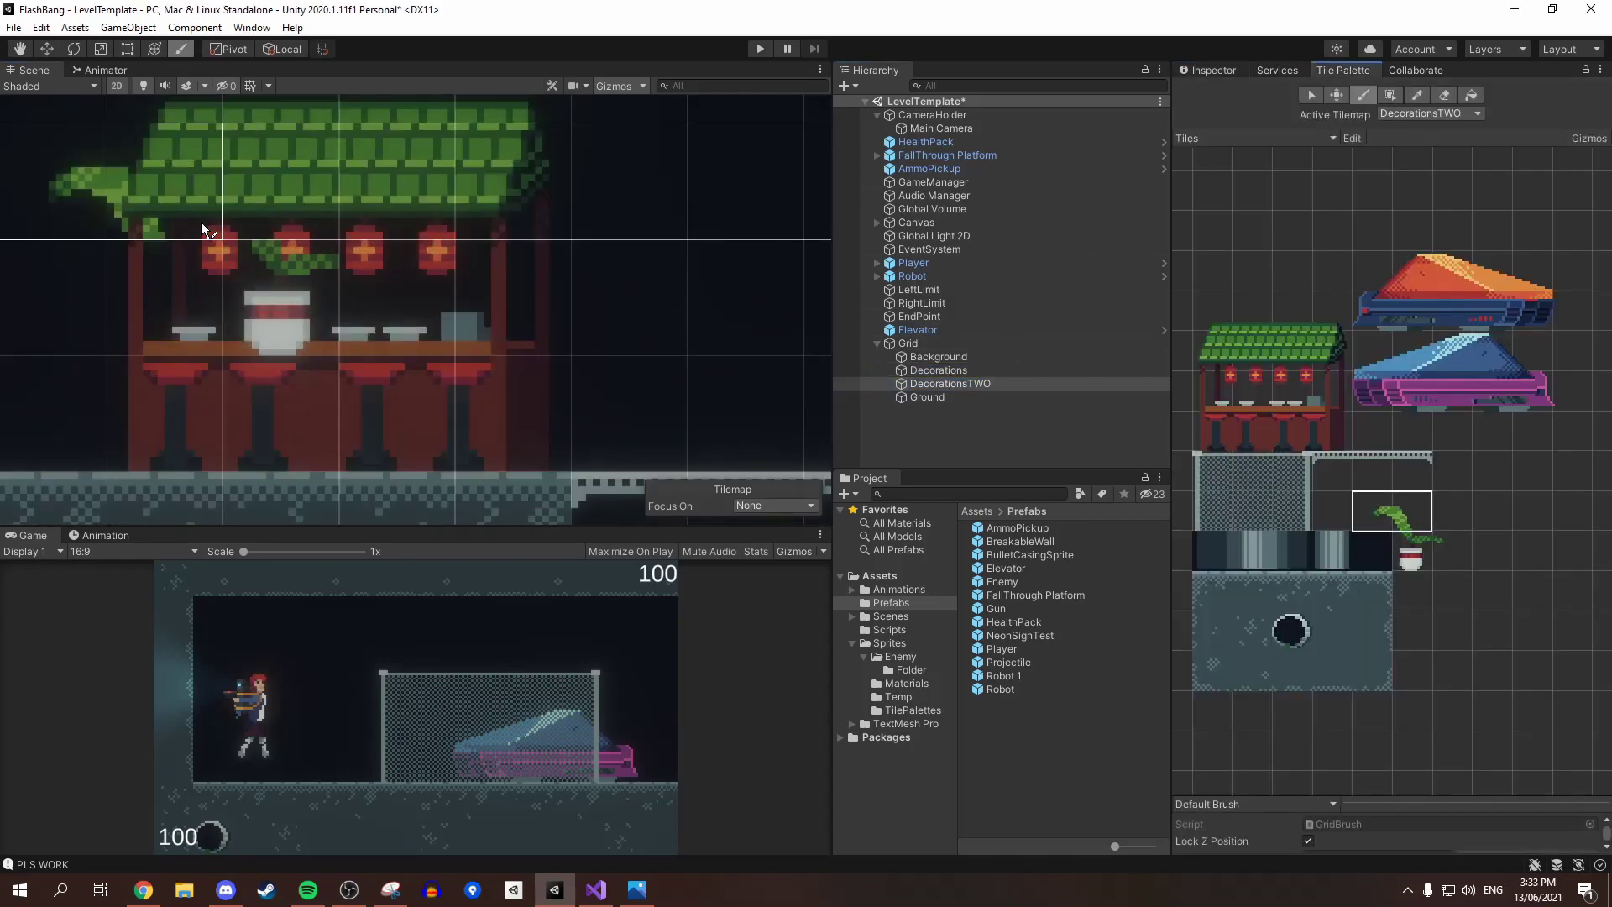
{"action": "left_click_drag", "start_coordinate": [1371, 510], "coordinate": [1412, 510]}
{"action": "left_click", "coordinate": [281, 180]}
Paint a floor-to-ceiling vertical pipe between the player and the chain-link fence on the Decorations tilemap
{"action": "scroll", "coordinate": [485, 417], "scroll_direction": "down", "scroll_amount": 9}
{"action": "middle_click_drag", "start_coordinate": [361, 395], "coordinate": [722, 336]}
{"action": "left_click", "coordinate": [1331, 551]}
{"action": "left_click", "coordinate": [1430, 114]}
{"action": "left_click", "coordinate": [1436, 159]}
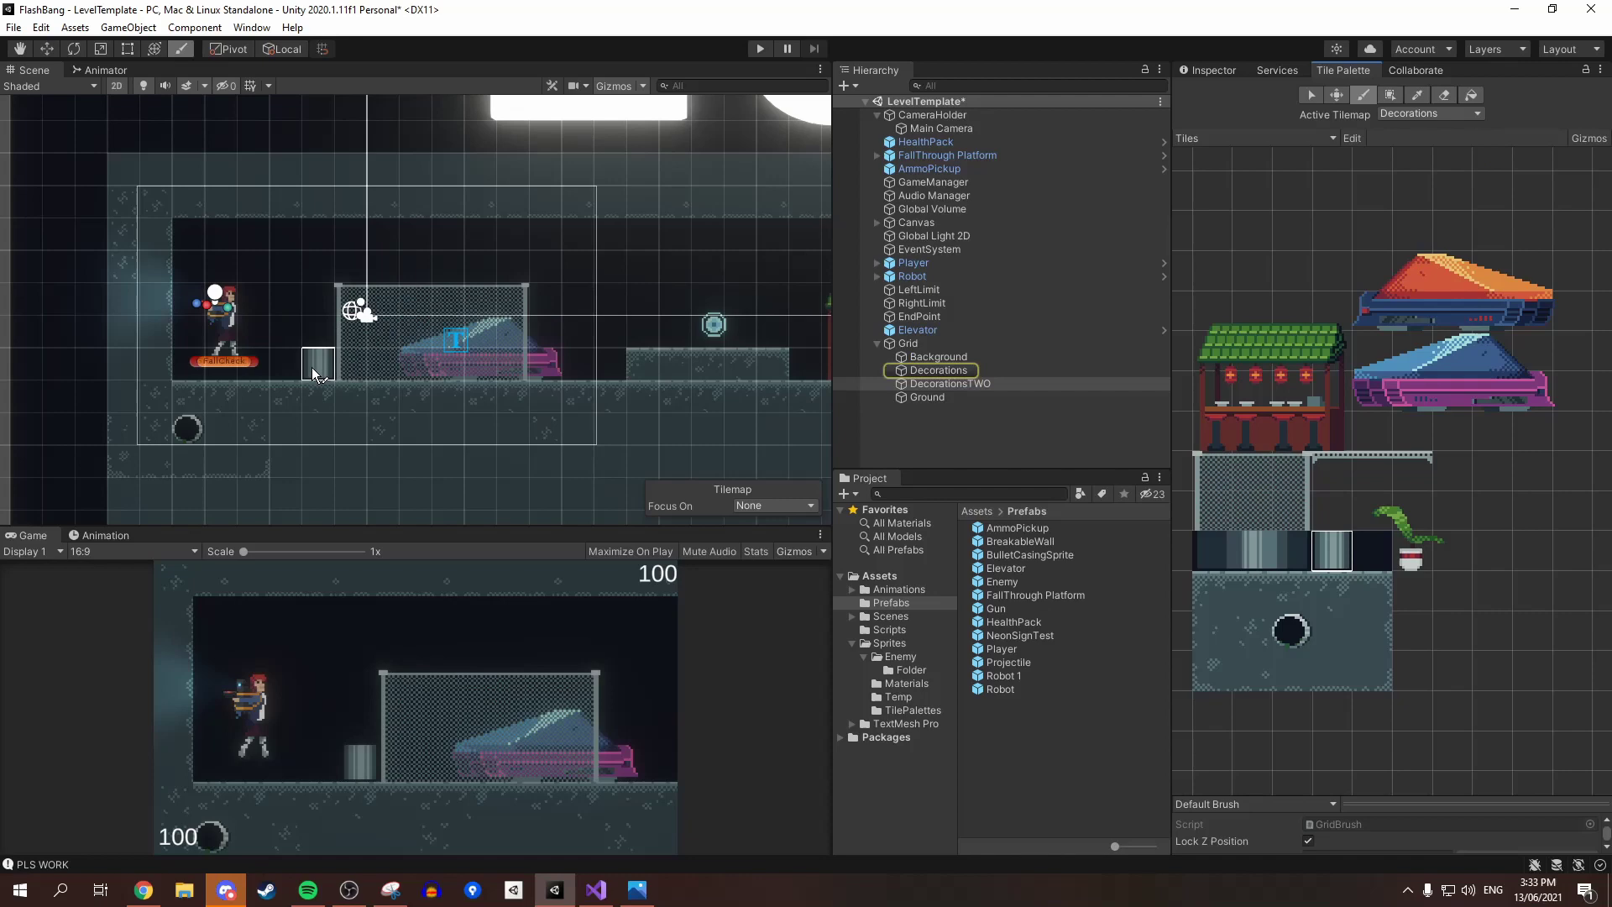
{"action": "left_click_drag", "start_coordinate": [285, 234], "coordinate": [285, 409]}
Paint another vertical pipe farther along the corridor and make DecorationsTWO the active tilemap
{"action": "mouse_move", "coordinate": [559, 364]}
{"action": "middle_mouse_down"}
{"action": "mouse_move", "coordinate": [489, 363]}
{"action": "mouse_move", "coordinate": [423, 317]}
{"action": "middle_mouse_up"}
{"action": "left_click_drag", "start_coordinate": [666, 185], "coordinate": [666, 322]}
{"action": "mouse_move", "coordinate": [722, 419]}
{"action": "middle_mouse_down"}
{"action": "mouse_move", "coordinate": [456, 177]}
{"action": "mouse_move", "coordinate": [249, 162]}
{"action": "middle_mouse_up"}
{"action": "left_click", "coordinate": [1430, 114]}
{"action": "left_click", "coordinate": [1435, 168]}
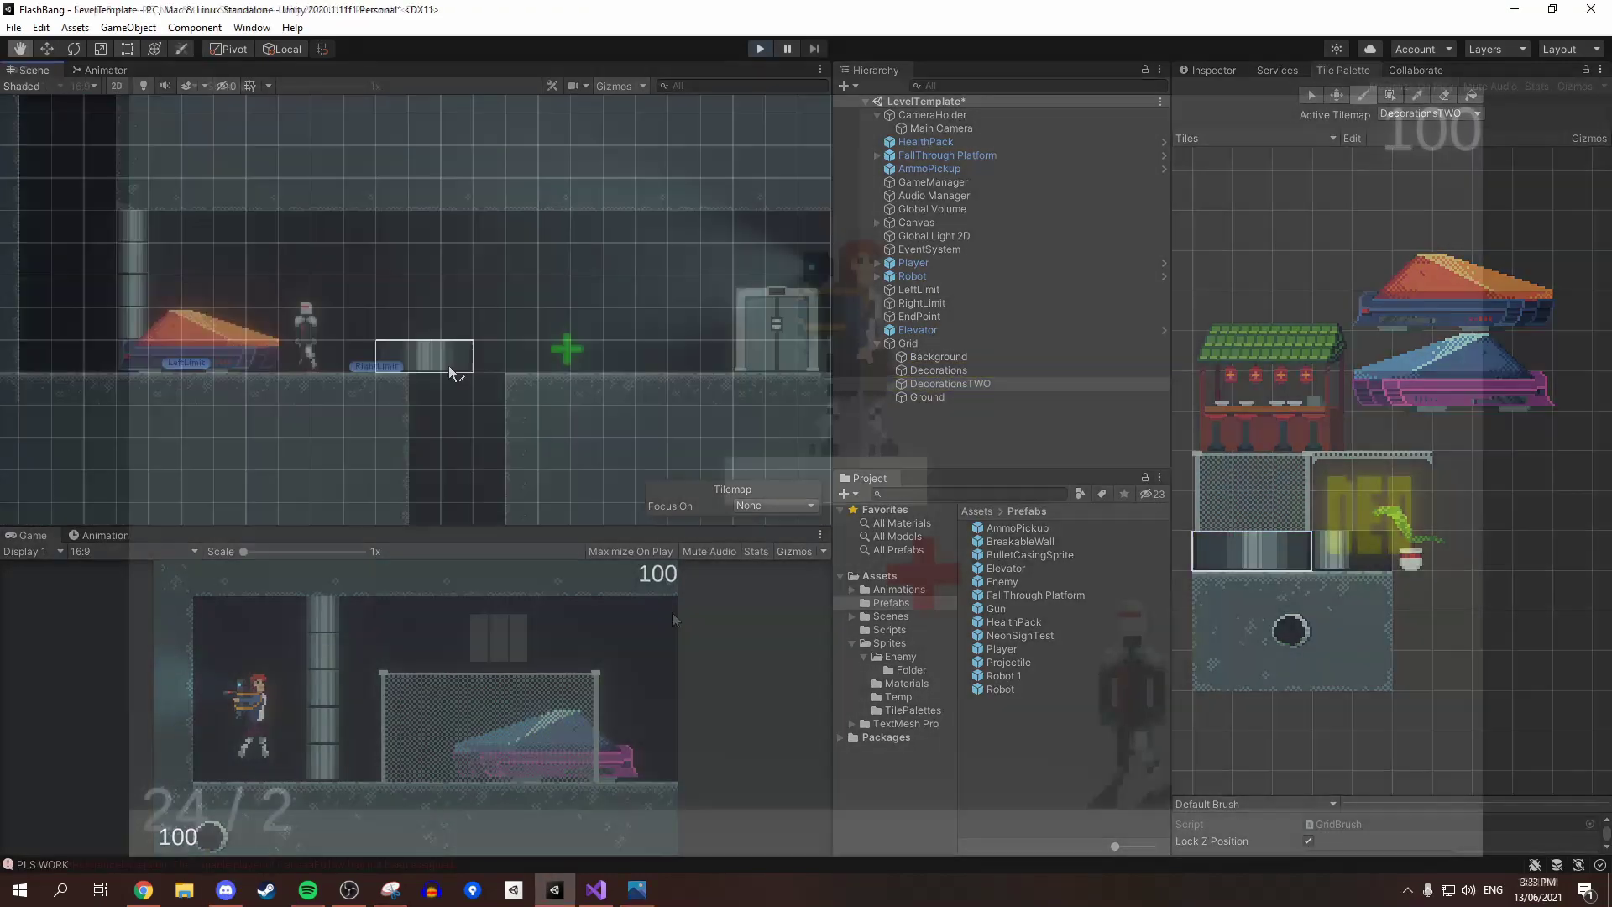
Playtest SampleScene by backing away from the approaching robot and shooting it down
{"action": "key", "text": "a"}
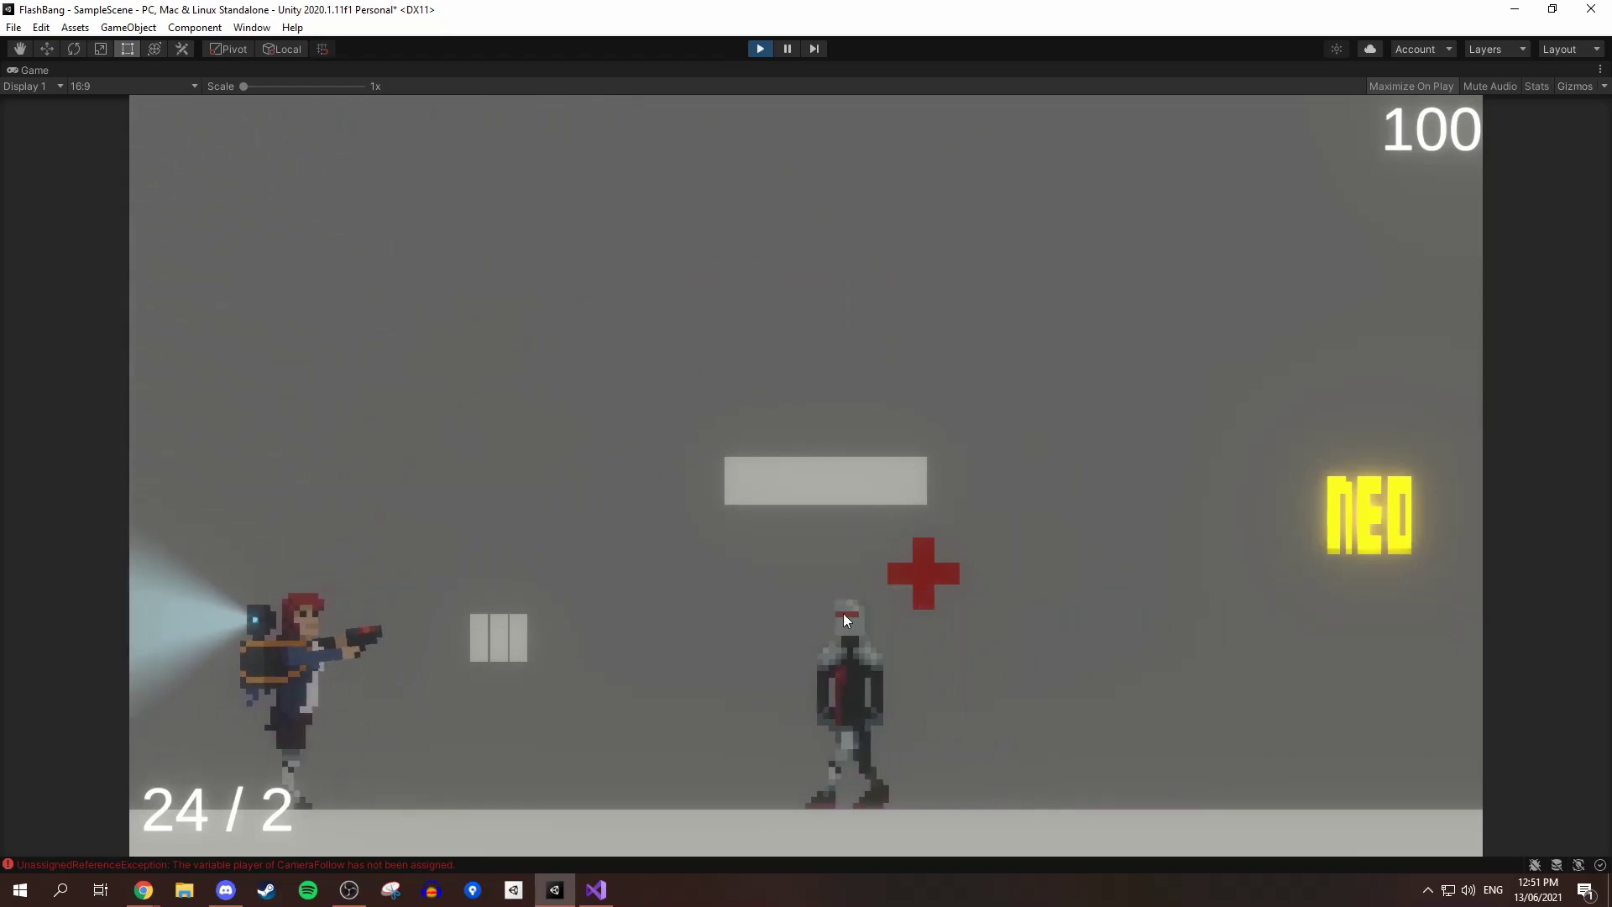
{"action": "left_click", "coordinate": [819, 645]}
{"action": "left_click", "coordinate": [800, 660]}
{"action": "left_click", "coordinate": [781, 662]}
{"action": "left_click", "coordinate": [778, 661]}
{"action": "left_click", "coordinate": [768, 665]}
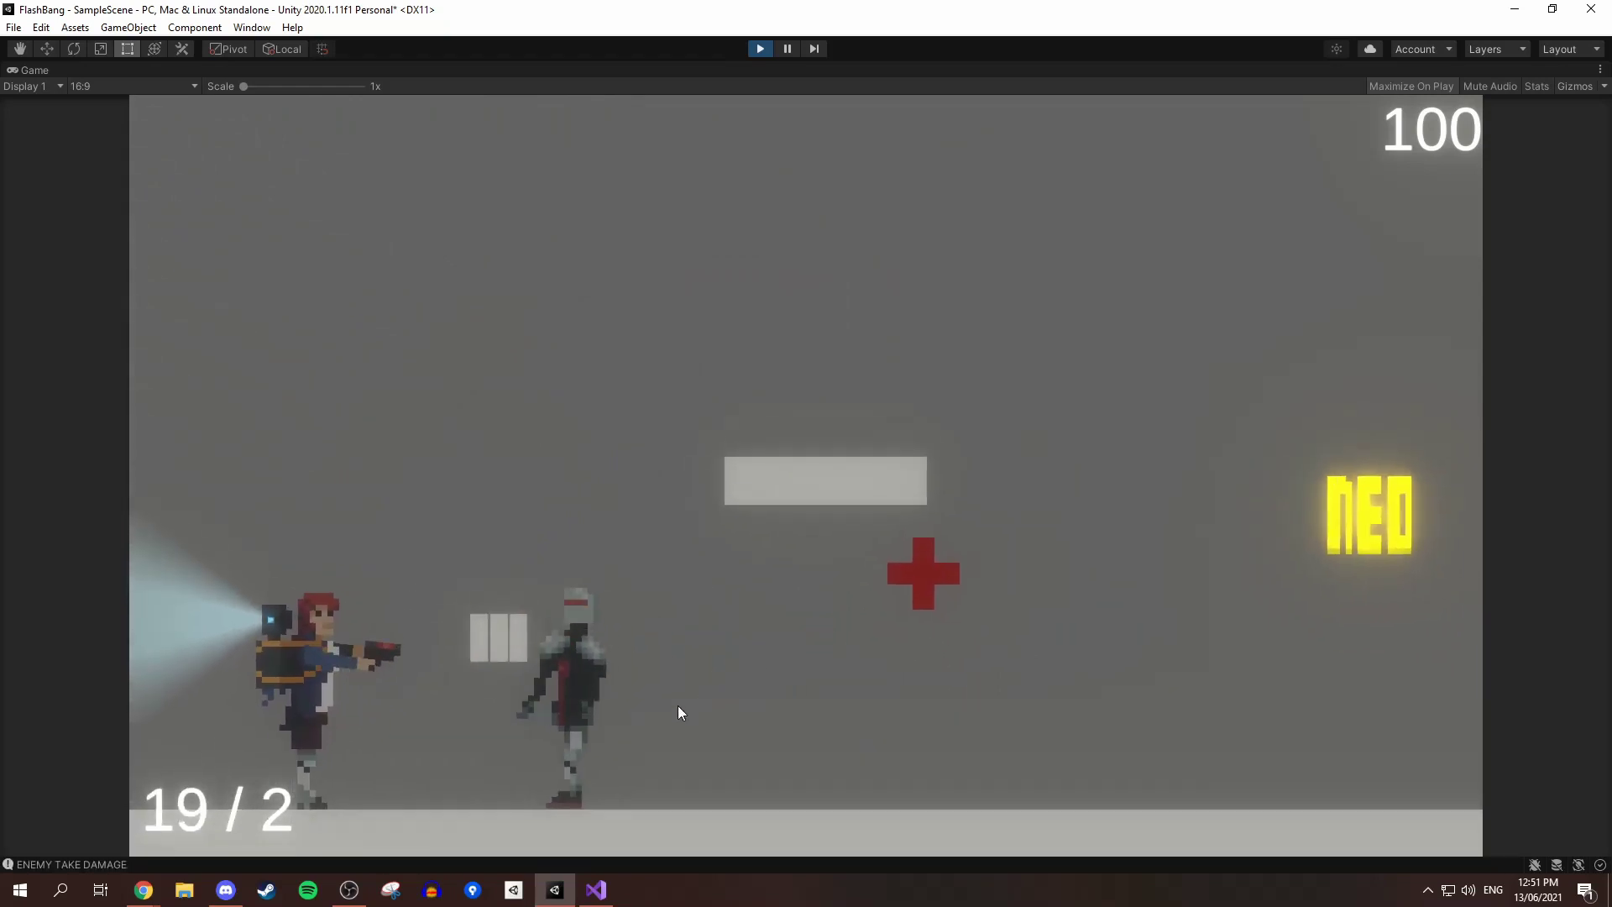
{"action": "left_click", "coordinate": [680, 703]}
{"action": "key", "text": "d"}
{"action": "left_click", "coordinate": [839, 646]}
{"action": "left_click", "coordinate": [860, 639]}
{"action": "left_click", "coordinate": [895, 601]}
Test jumping and firing while moving toward the floating platform in the grey test scene
{"action": "key", "text": "d"}
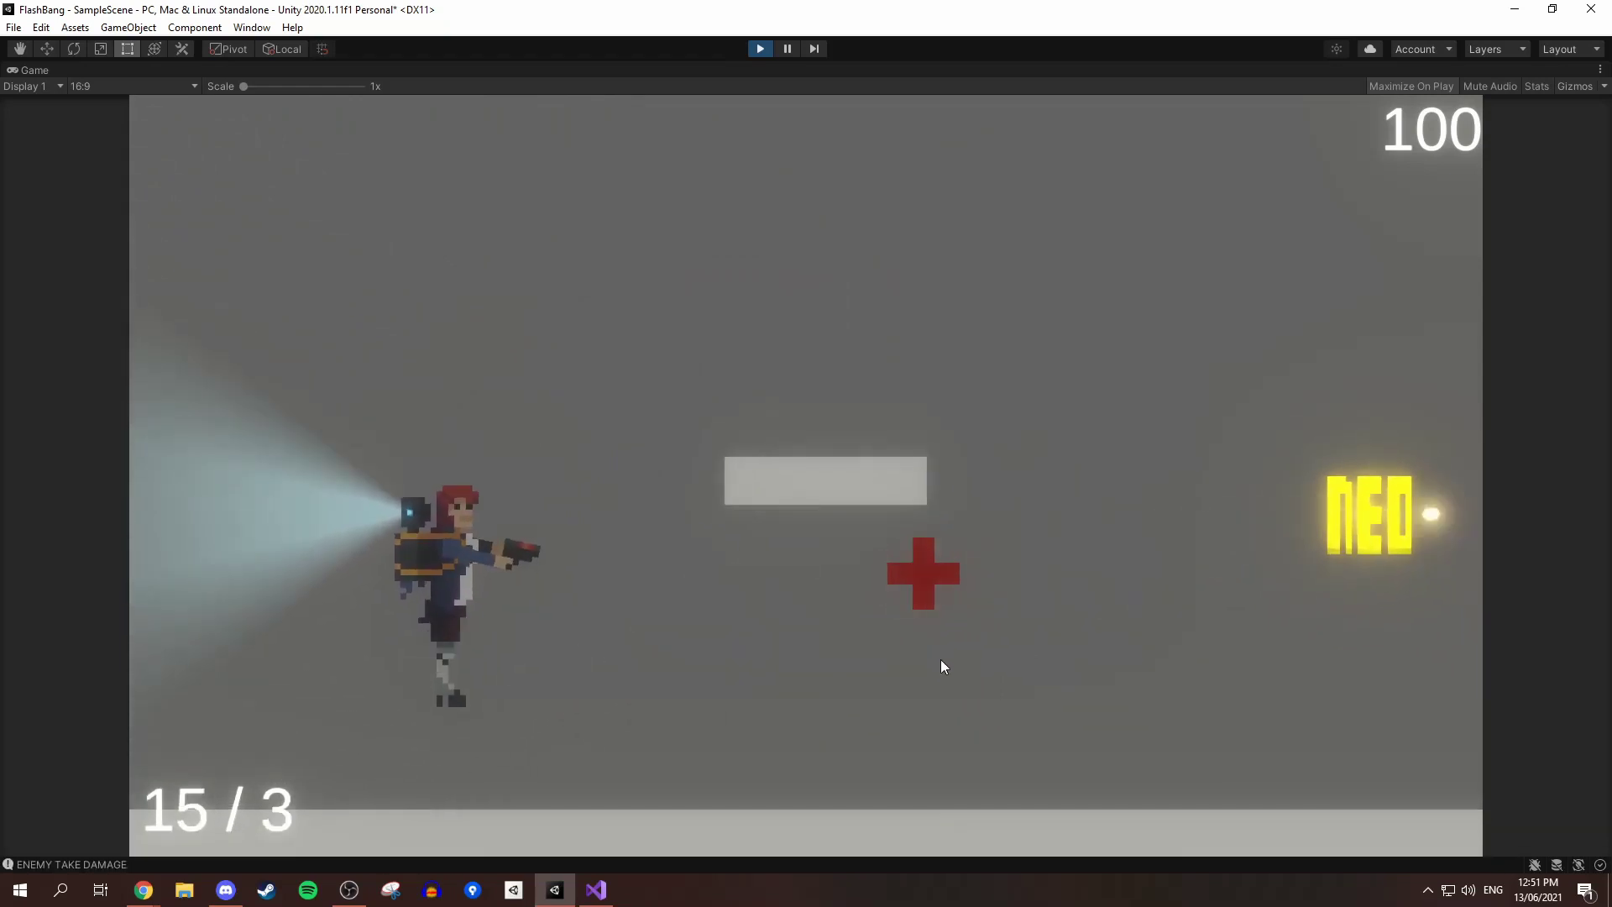
{"action": "key", "text": "space"}
{"action": "left_click", "coordinate": [978, 696]}
{"action": "left_click", "coordinate": [993, 580]}
{"action": "left_click", "coordinate": [1016, 588]}
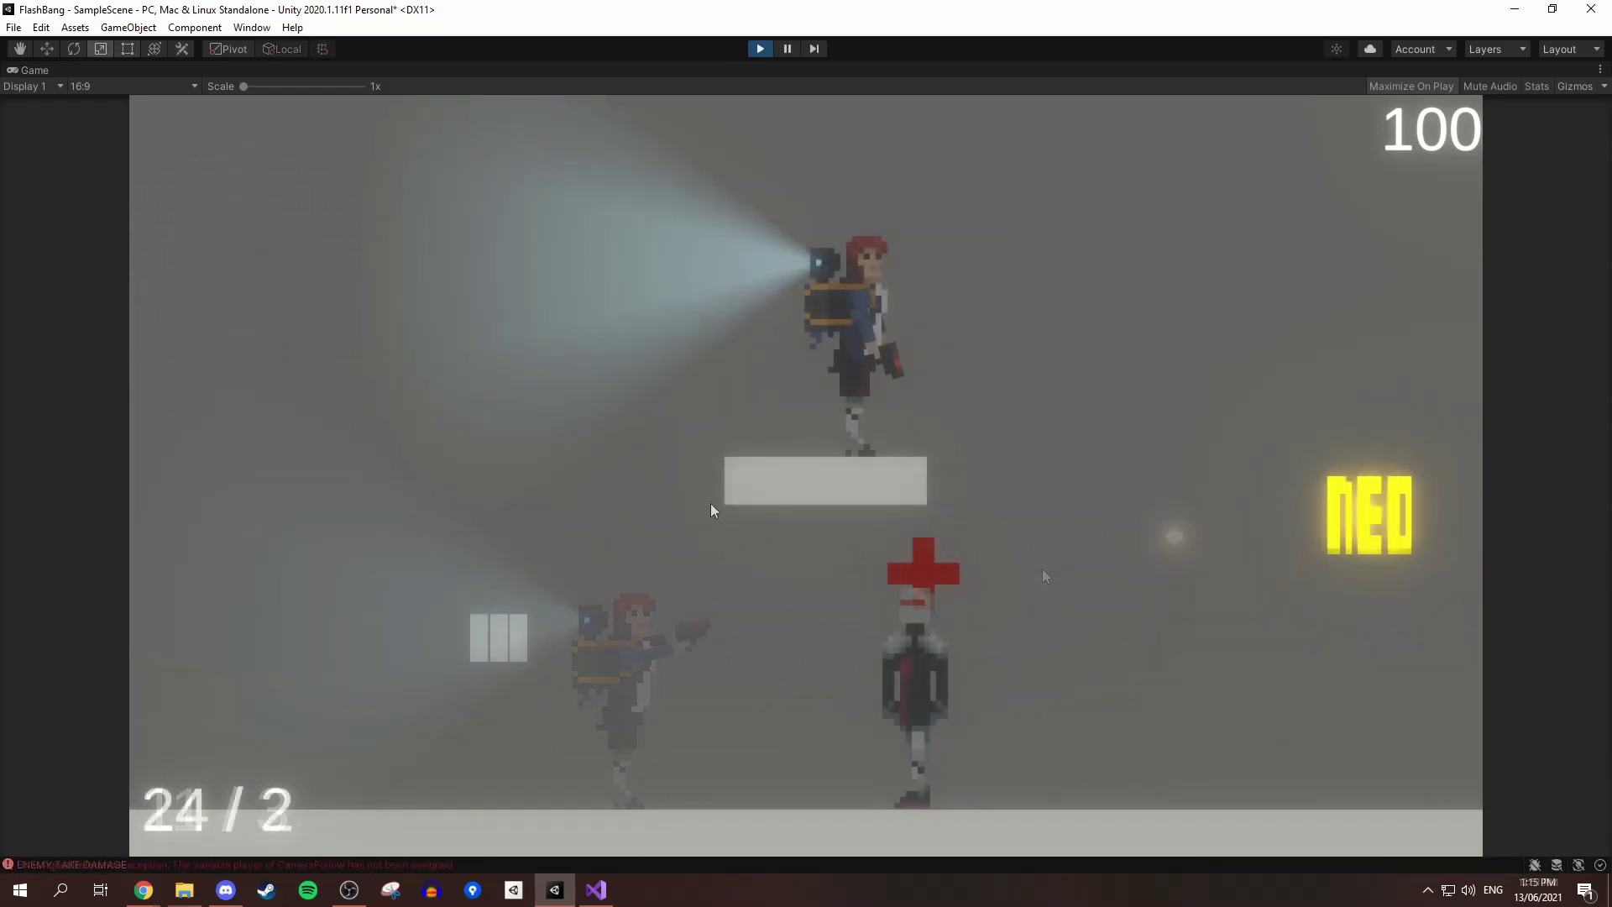
Playtest the robot's hit reaction by firing repeatedly at it as it approaches beneath the platform
{"action": "key", "text": "a"}
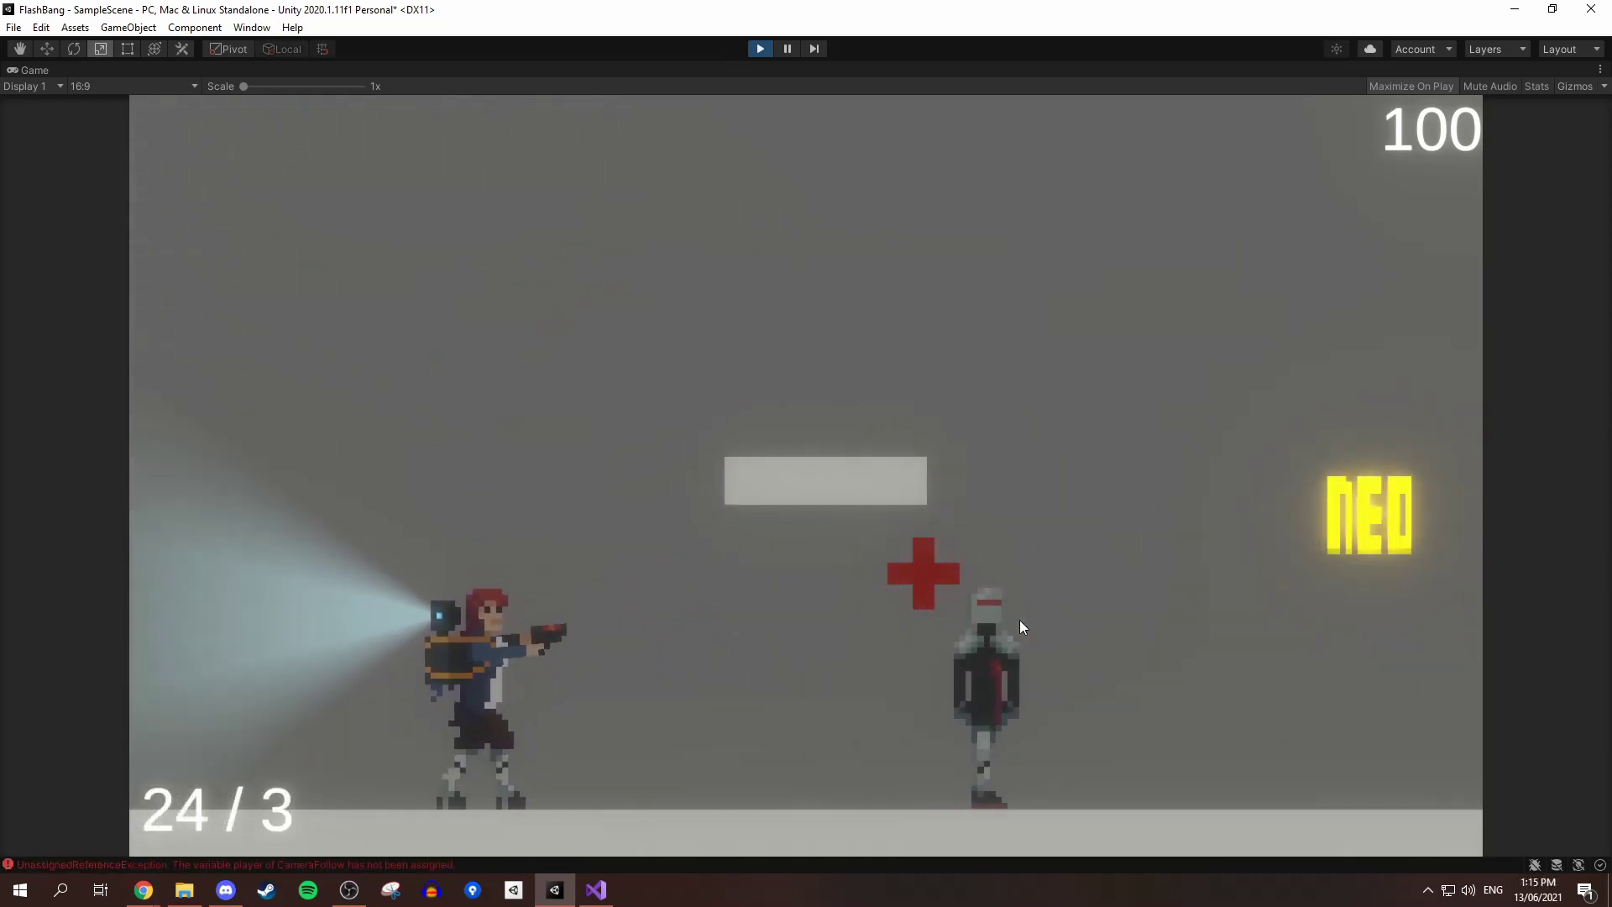
{"action": "left_click", "coordinate": [1045, 631]}
{"action": "left_click", "coordinate": [1016, 659]}
{"action": "left_click", "coordinate": [949, 684]}
{"action": "left_click", "coordinate": [873, 684]}
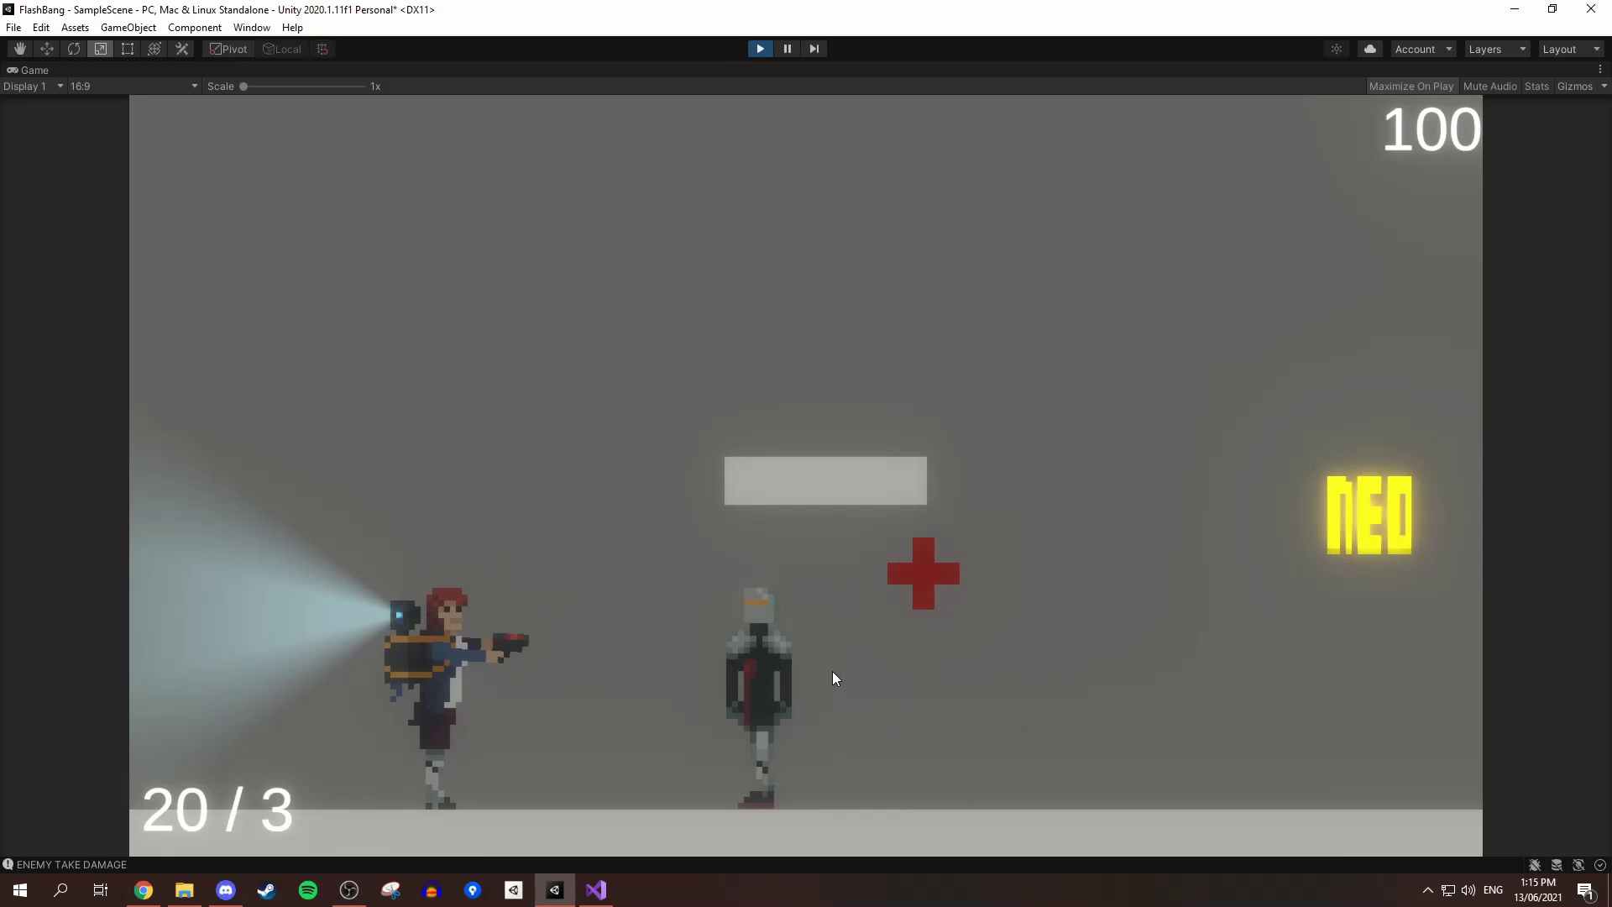
{"action": "left_click", "coordinate": [808, 666]}
{"action": "key", "text": "d"}
{"action": "left_click", "coordinate": [847, 629]}
{"action": "left_click", "coordinate": [883, 621]}
{"action": "left_click", "coordinate": [911, 663]}
{"action": "left_click", "coordinate": [987, 739]}
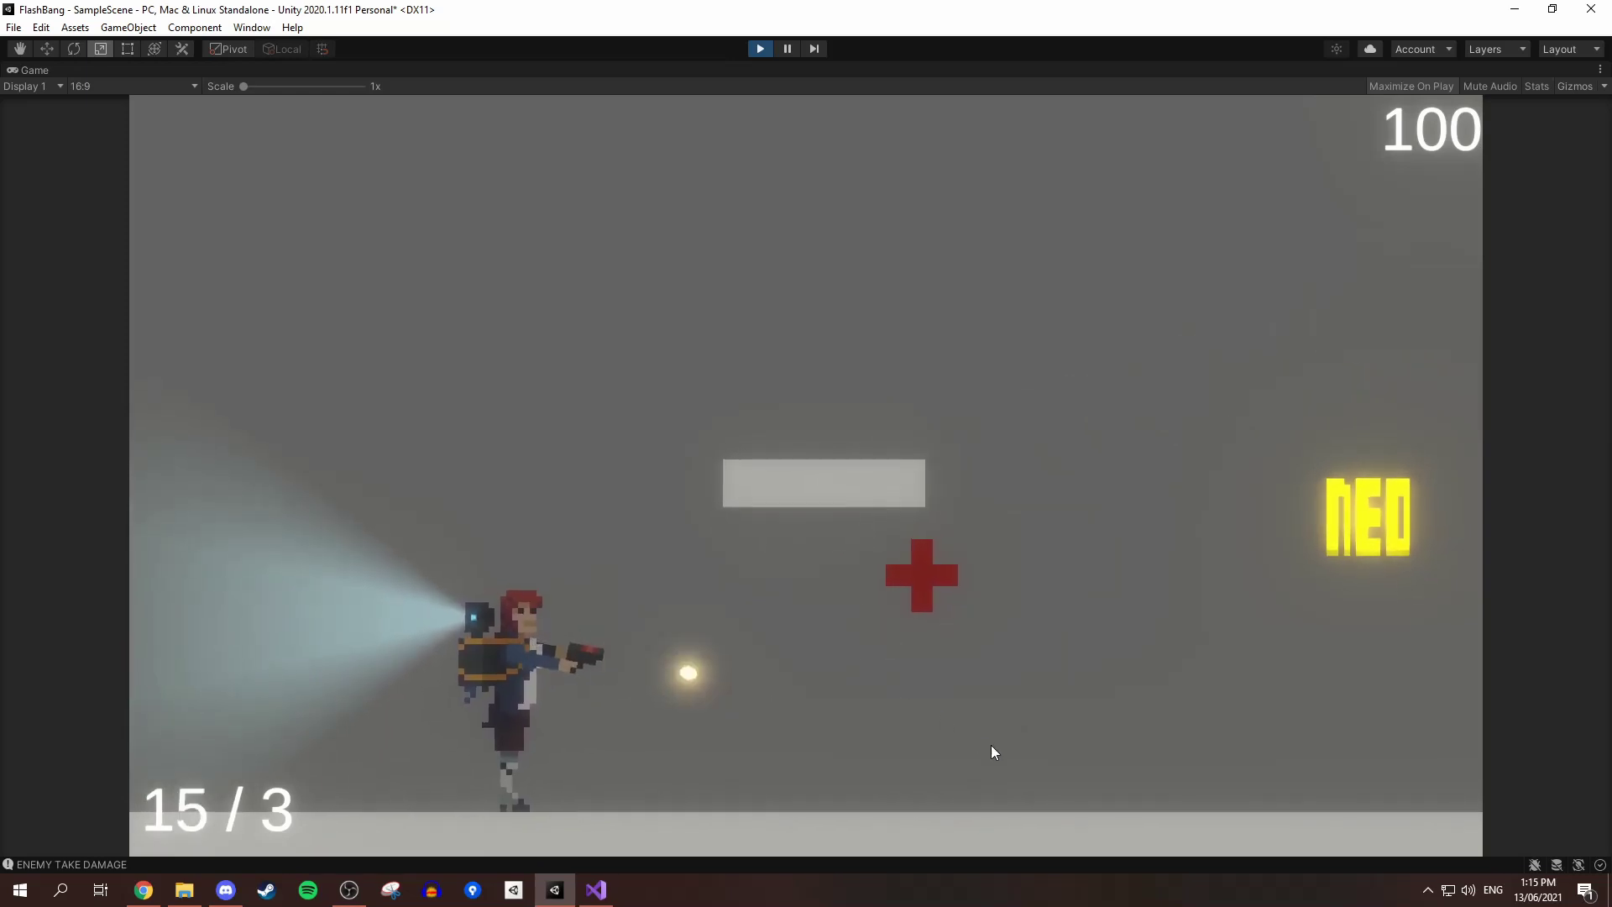
Fire shots upward, ahead and toward the floor to test the glowing projectiles at different aim angles
{"action": "left_click", "coordinate": [884, 453]}
{"action": "left_click", "coordinate": [711, 352]}
{"action": "key", "text": "d"}
{"action": "left_click", "coordinate": [852, 496]}
{"action": "left_click", "coordinate": [907, 571]}
{"action": "left_click", "coordinate": [955, 638]}
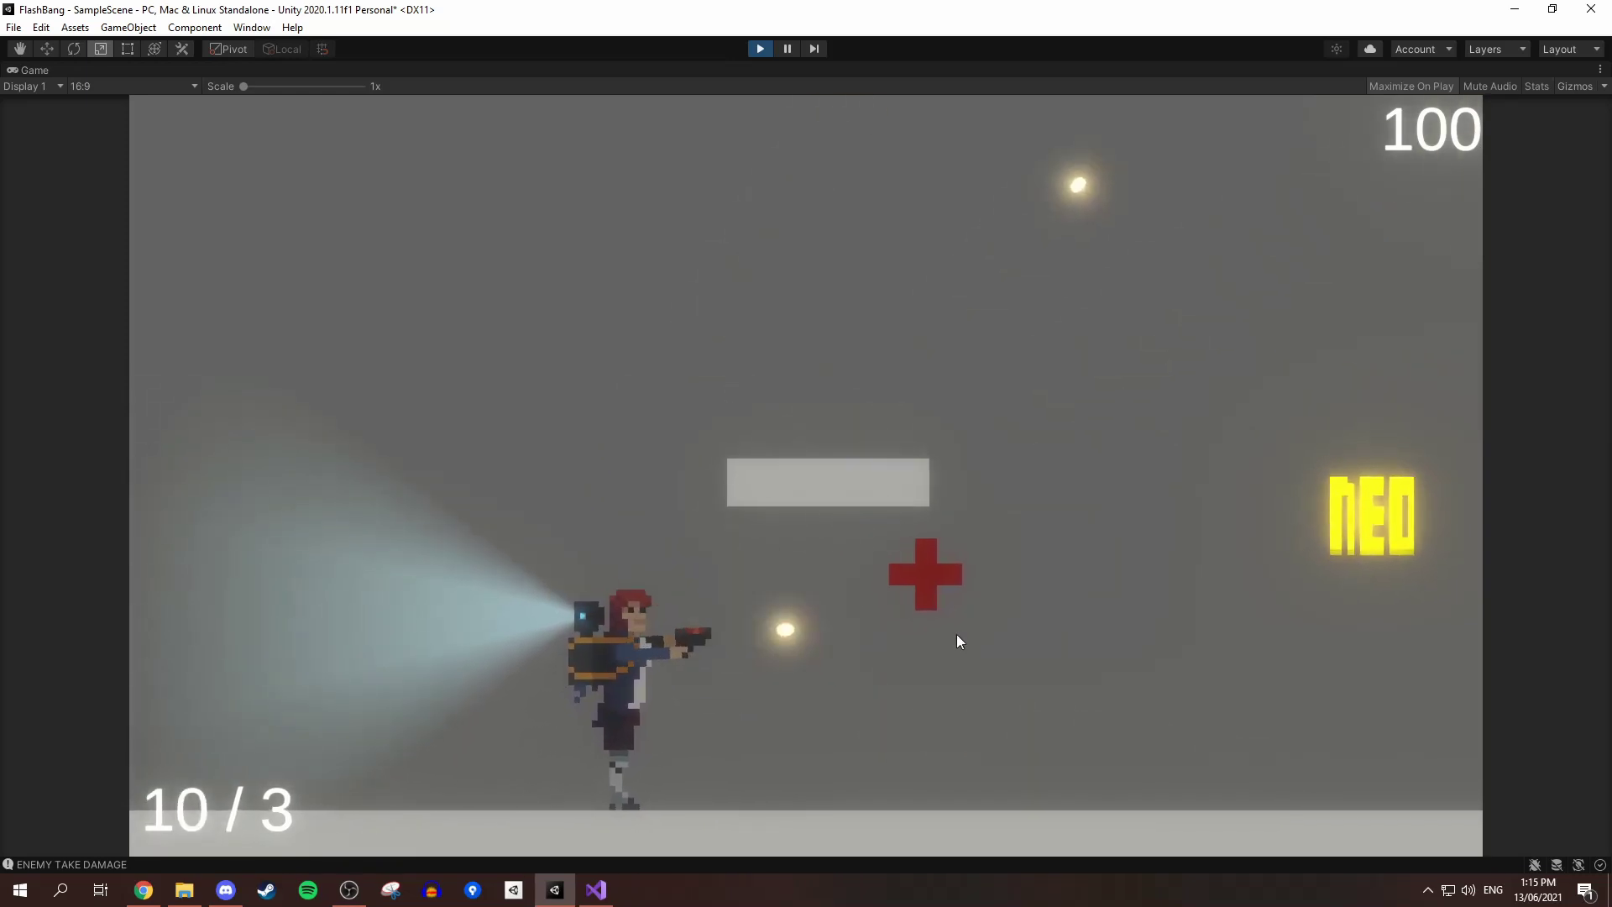
{"action": "left_click", "coordinate": [950, 829]}
{"action": "left_click", "coordinate": [950, 823]}
{"action": "left_click", "coordinate": [890, 621]}
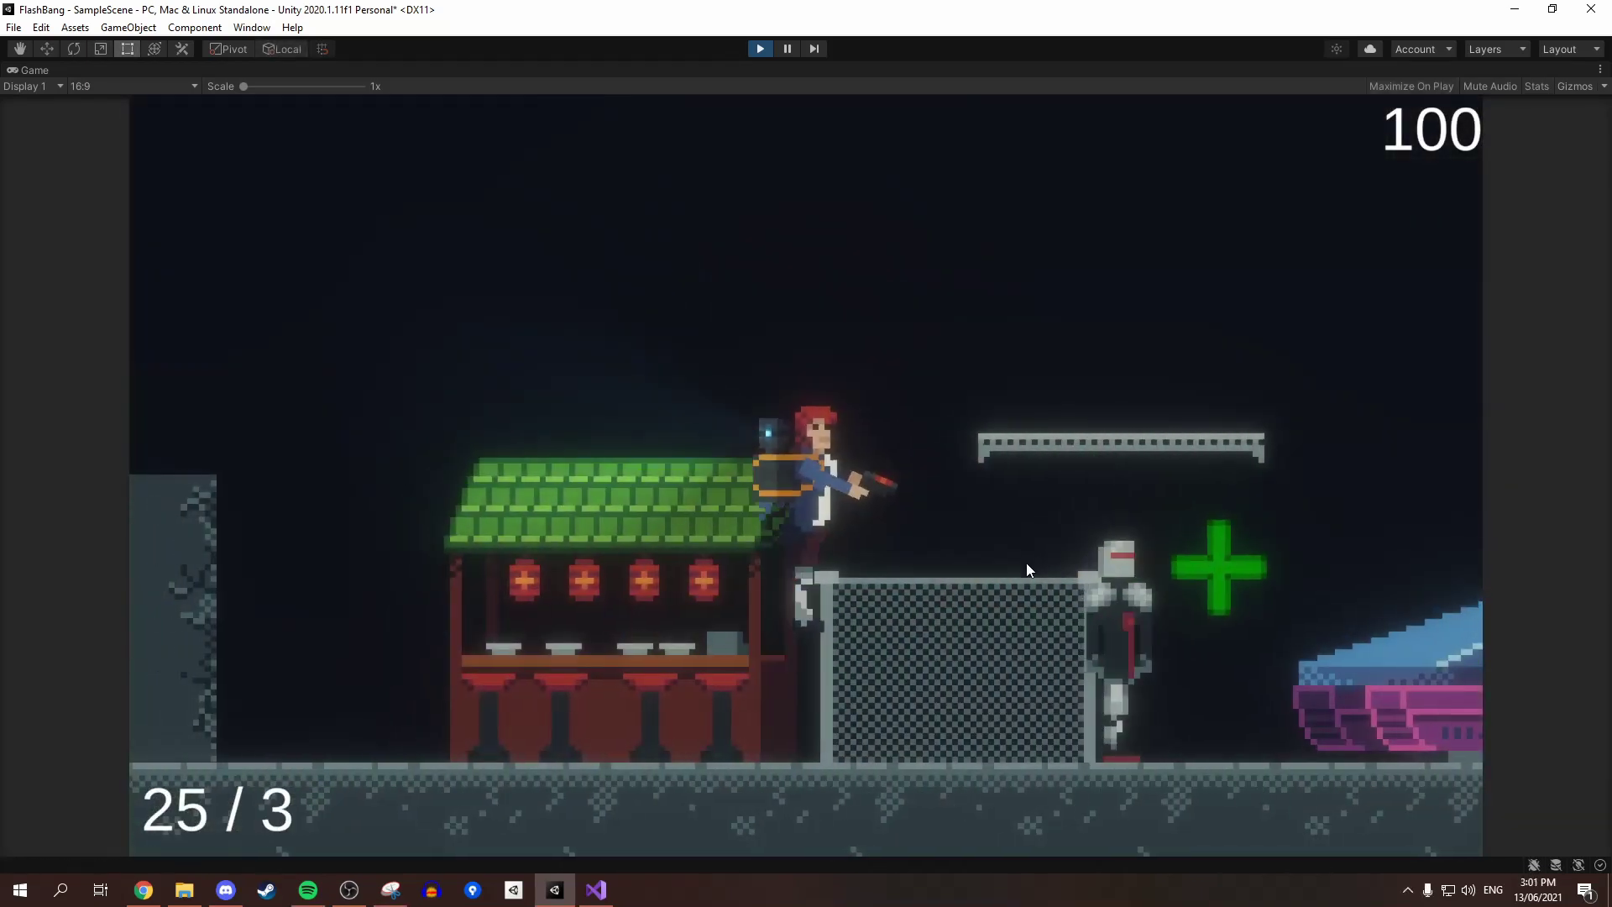
Playtest the decorated SampleScene by shooting the robot beside the chain-link fence to trigger its death effect
{"action": "key", "text": "a"}
{"action": "left_click", "coordinate": [1136, 583]}
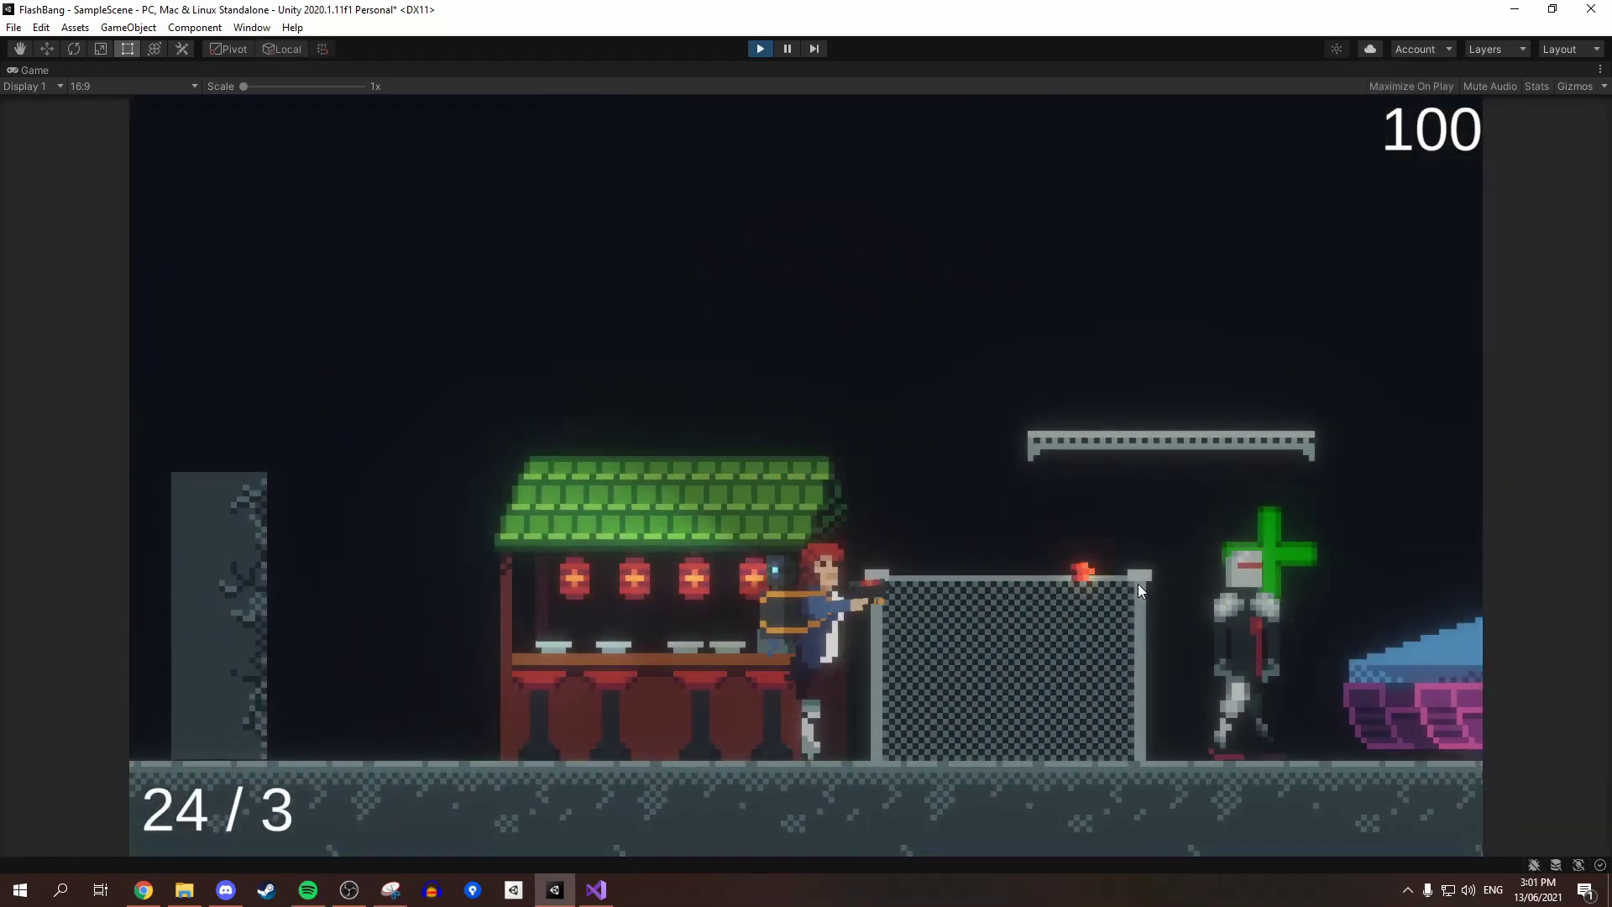
{"action": "left_click", "coordinate": [1153, 589]}
{"action": "left_click", "coordinate": [1142, 592]}
{"action": "left_click", "coordinate": [1140, 592]}
{"action": "left_click", "coordinate": [1140, 592]}
{"action": "left_click", "coordinate": [1140, 592]}
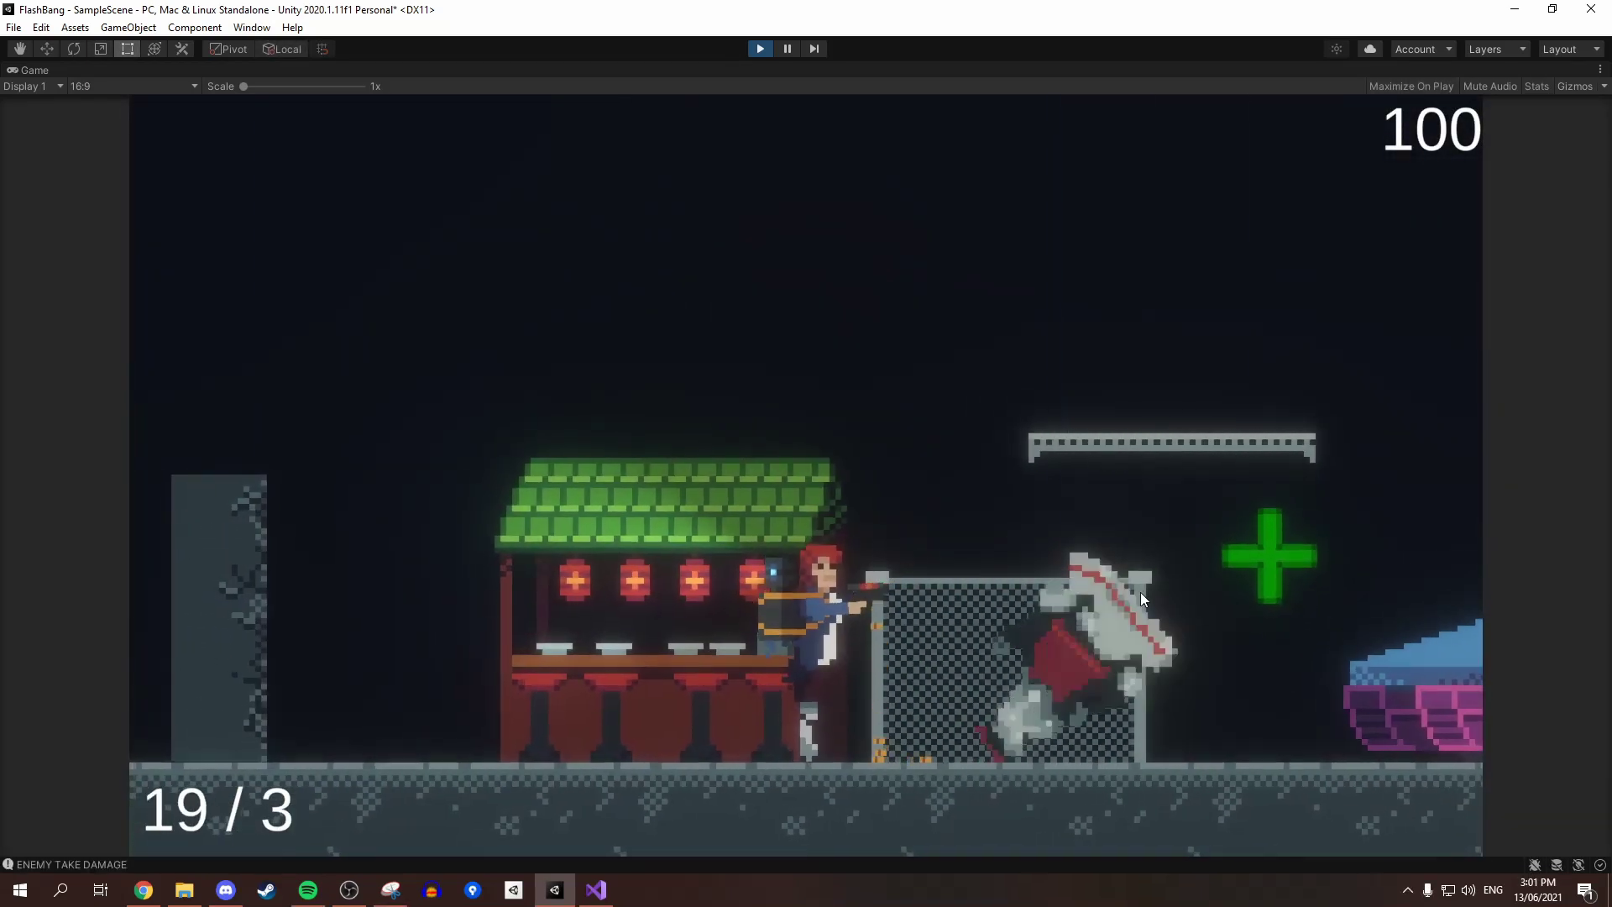
{"action": "left_click", "coordinate": [1140, 592]}
Fire more shots while moving back and forth beside the food stall to test the ejected bullet casings
{"action": "key", "text": "d"}
{"action": "left_click", "coordinate": [1136, 598]}
{"action": "left_click", "coordinate": [1115, 577]}
{"action": "left_click", "coordinate": [1115, 578]}
{"action": "key", "text": "a"}
{"action": "left_click", "coordinate": [1040, 480]}
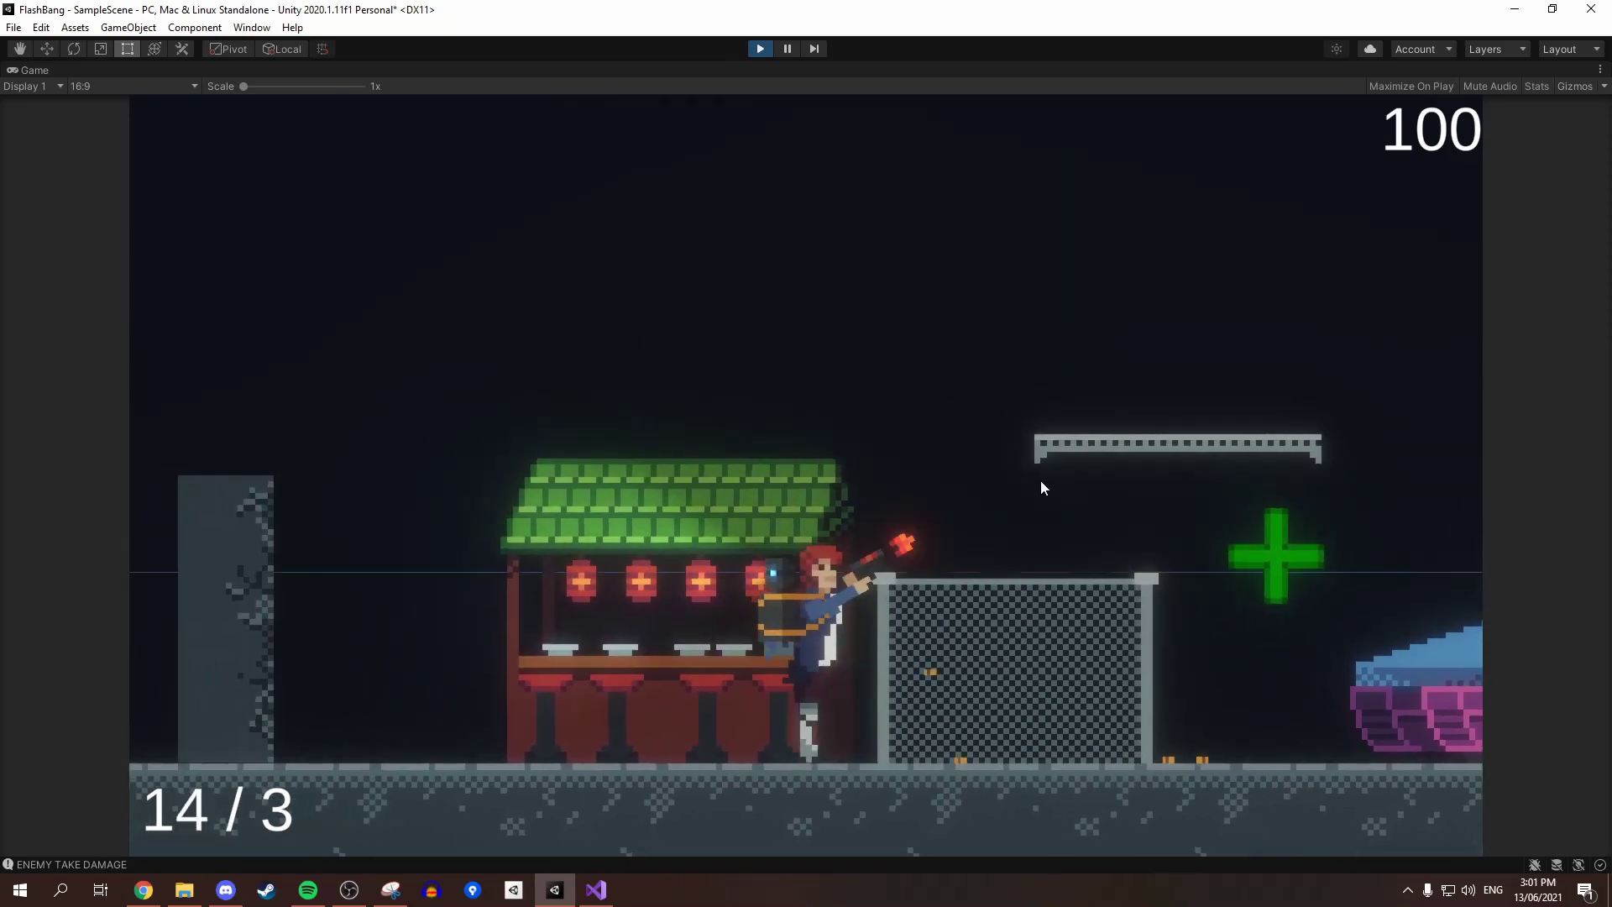
Test shooting toward the food stall while running and jumping in front of the fence
{"action": "key", "text": "d"}
{"action": "left_click", "coordinate": [1089, 625]}
{"action": "key", "text": "a"}
{"action": "left_click", "coordinate": [1046, 606]}
{"action": "left_click", "coordinate": [1046, 606]}
{"action": "left_click", "coordinate": [1045, 606]}
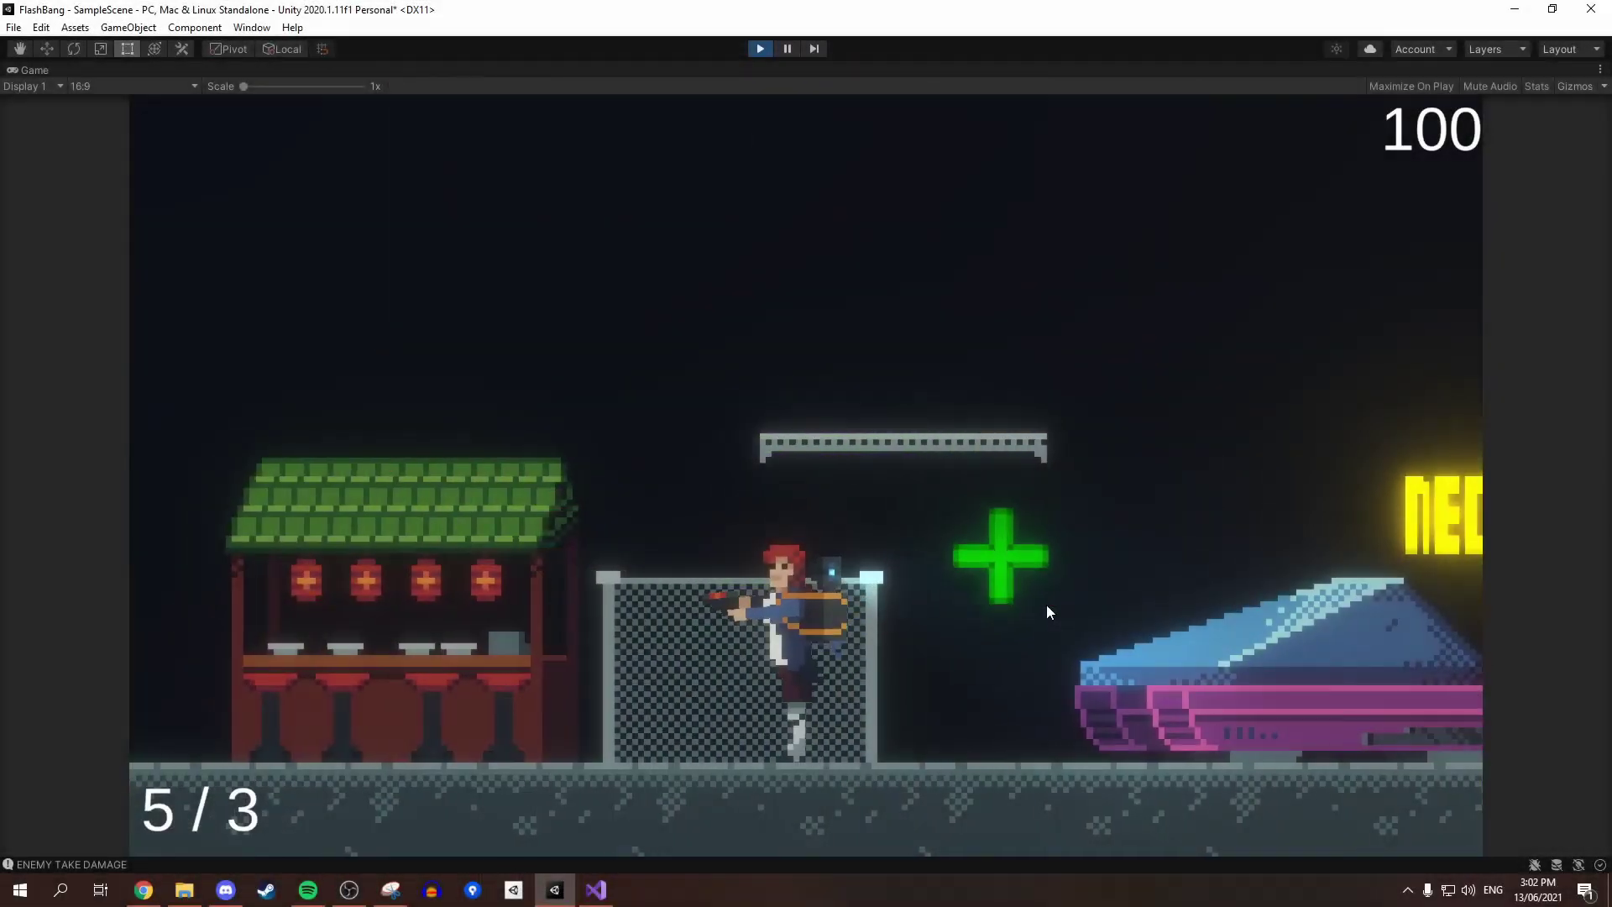
{"action": "key", "text": "space"}
{"action": "left_click", "coordinate": [1046, 605]}
{"action": "left_click", "coordinate": [1046, 605]}
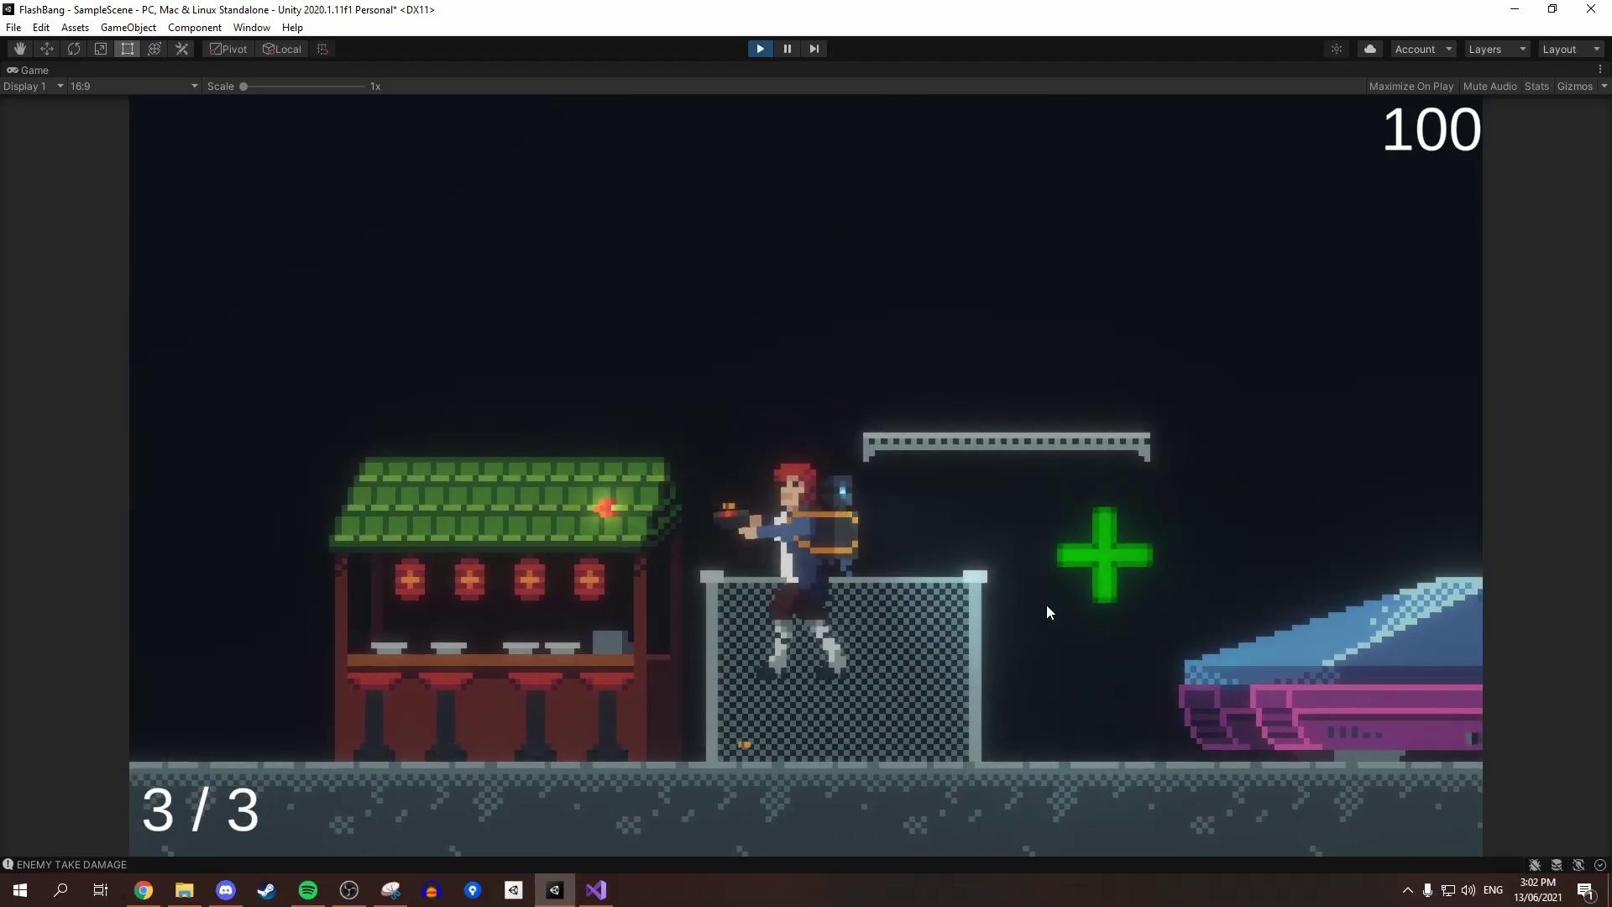
Run toward the blue-and-pink vehicle, empty the magazine, then reload and fire again
{"action": "key", "text": "d"}
{"action": "left_click", "coordinate": [1046, 604]}
{"action": "left_click", "coordinate": [1046, 604]}
{"action": "key", "text": "d"}
{"action": "left_click", "coordinate": [1046, 605]}
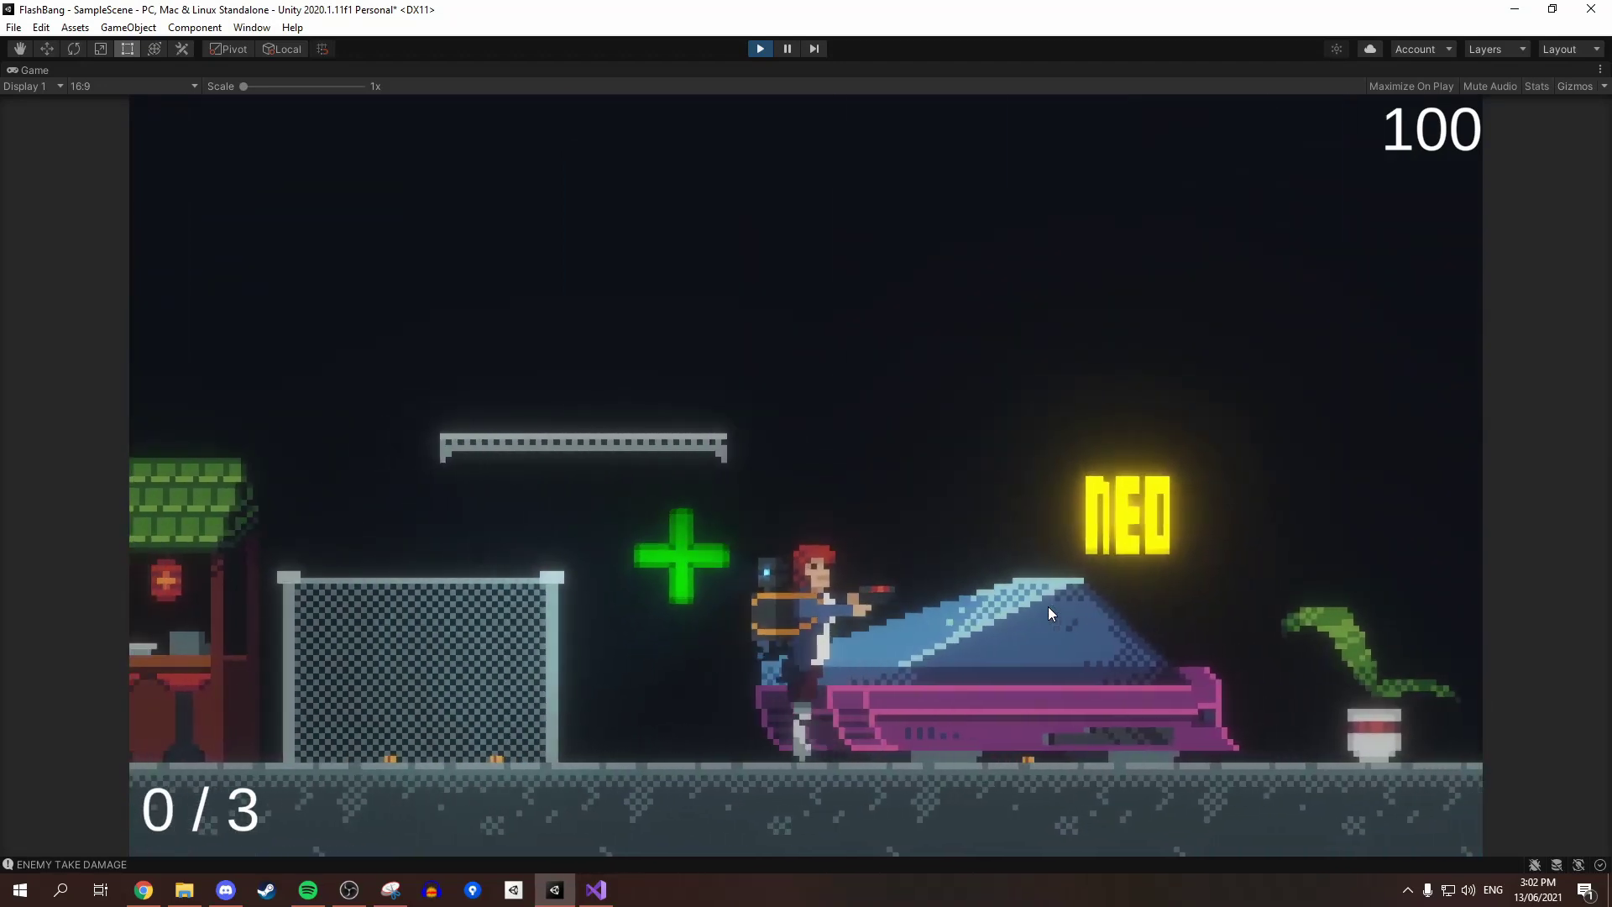
{"action": "key", "text": "r"}
{"action": "left_click", "coordinate": [1018, 638]}
{"action": "left_click", "coordinate": [1027, 639]}
Fire past the parked vehicle, standing and walking, to check how the bullet casings land on the ground
{"action": "key", "text": "a"}
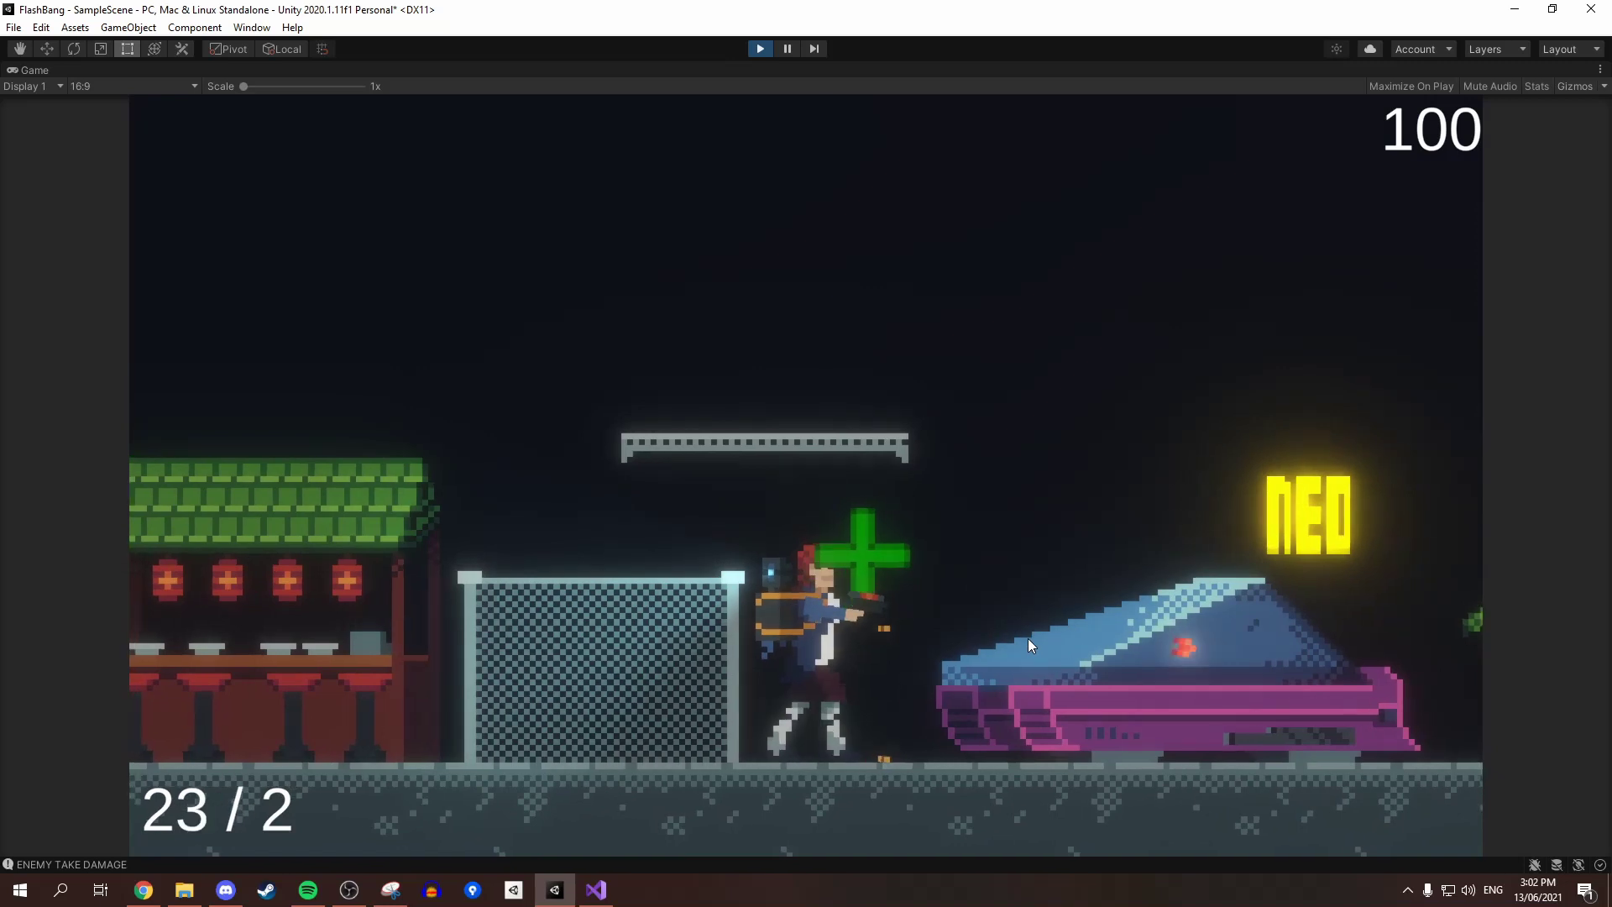
{"action": "key", "text": "d"}
{"action": "left_click", "coordinate": [1028, 638]}
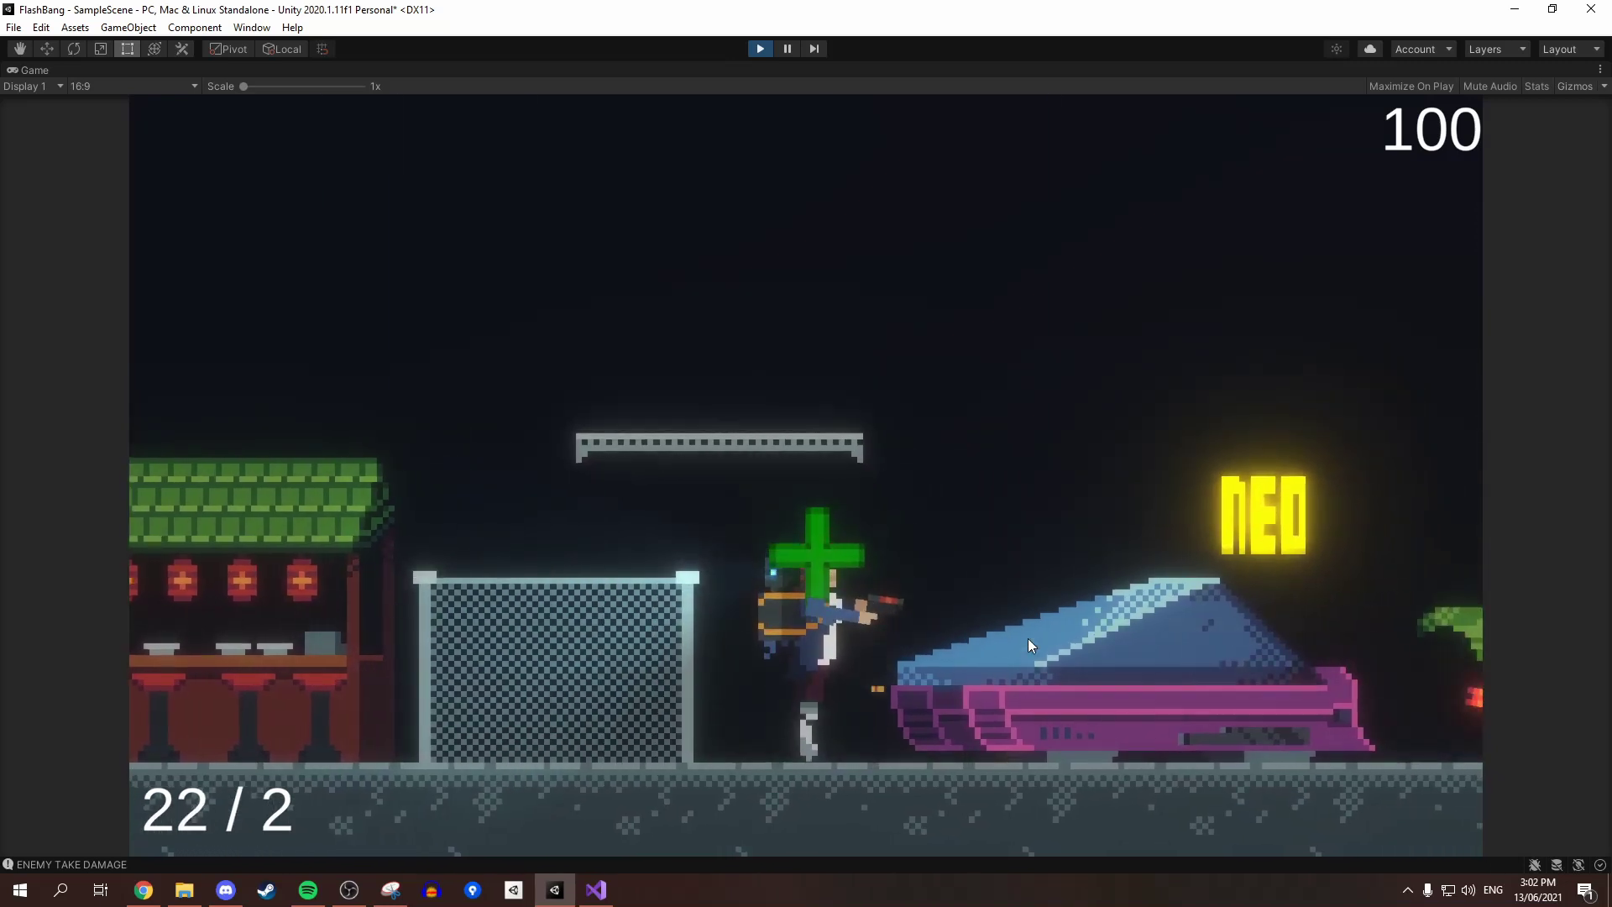
{"action": "left_click", "coordinate": [1028, 638]}
{"action": "left_click", "coordinate": [1027, 638]}
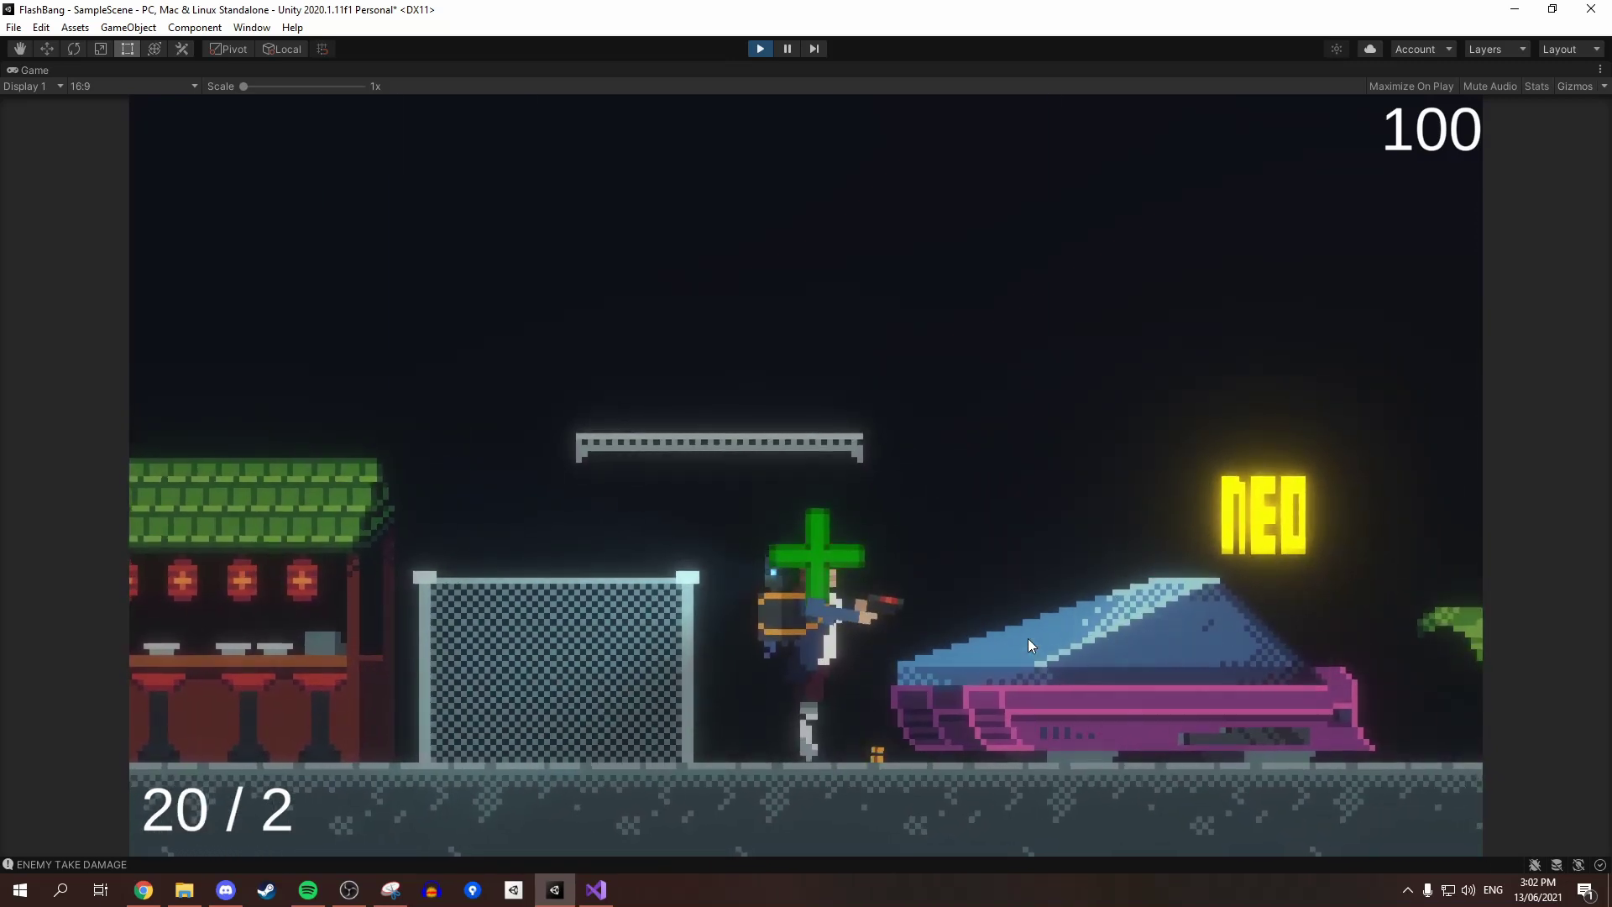
{"action": "left_click", "coordinate": [1027, 638]}
{"action": "key", "text": "d"}
{"action": "key", "text": "d"}
{"action": "left_click", "coordinate": [1027, 638]}
{"action": "left_click", "coordinate": [1027, 638]}
{"action": "left_click", "coordinate": [1028, 638]}
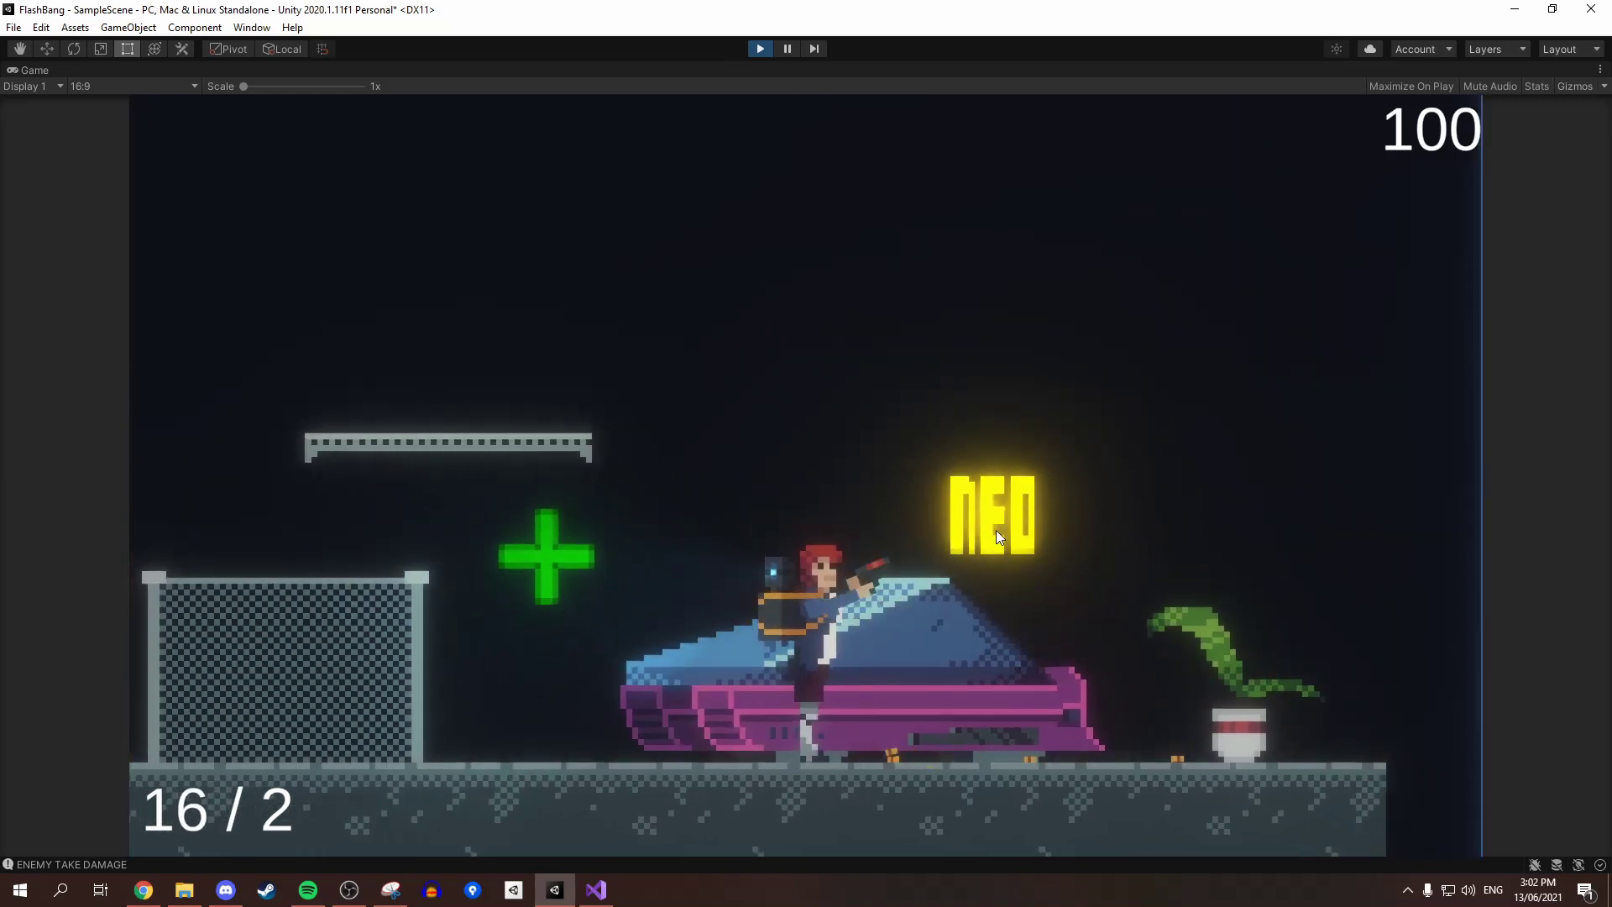
{"action": "left_click", "coordinate": [1089, 691]}
Walk past the potted plant toward the level's open edge and return beyond the food stall
{"action": "key", "text": "d"}
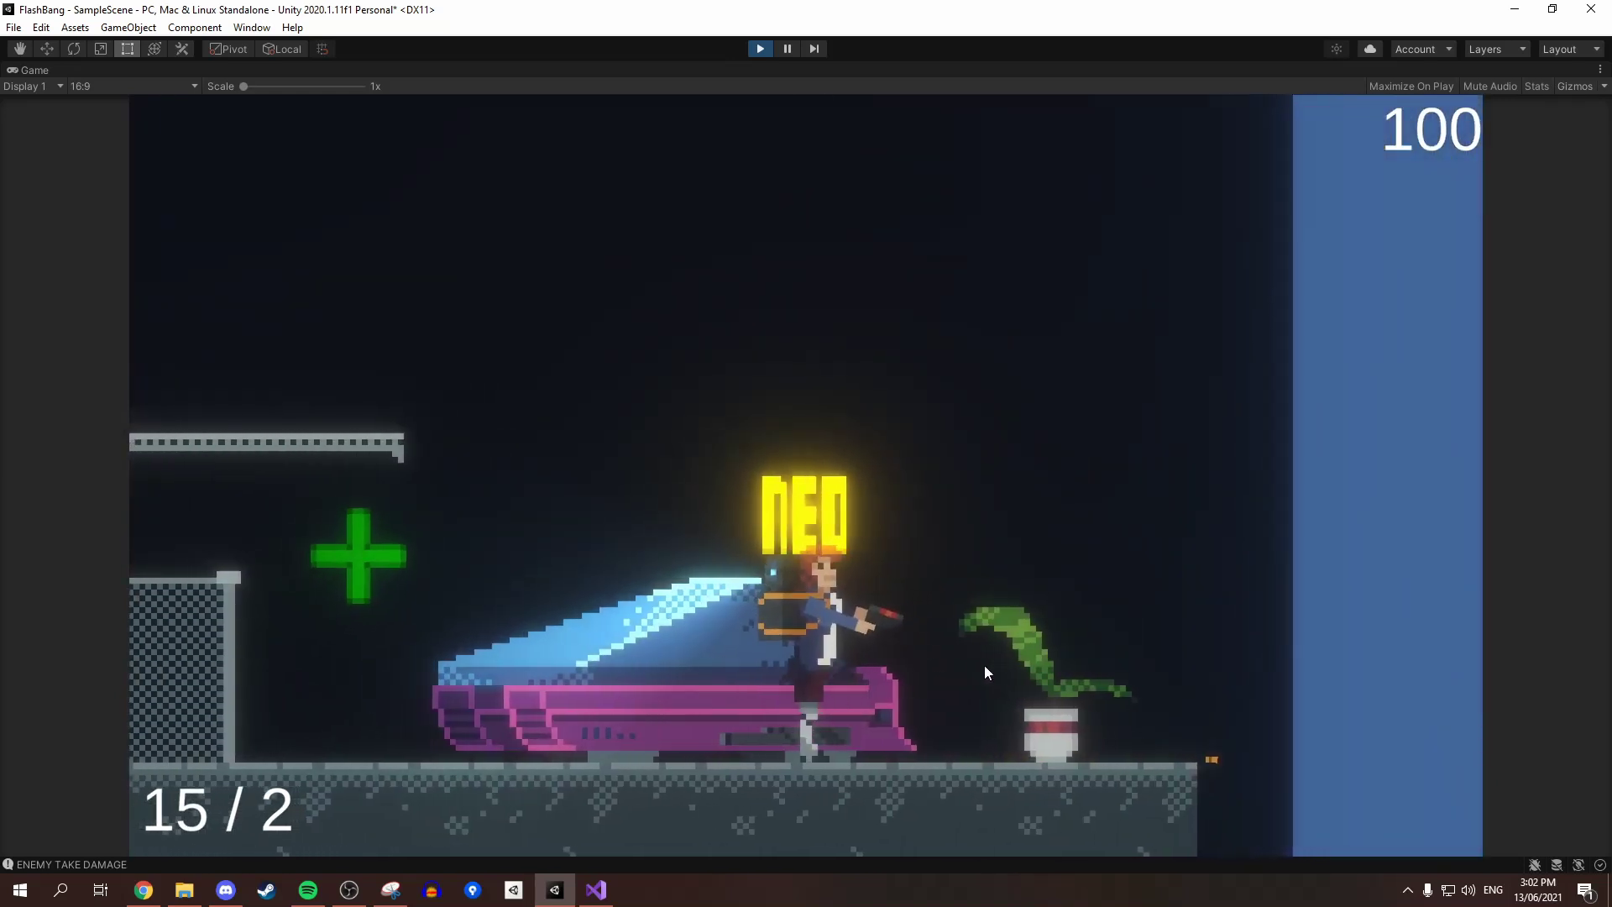
{"action": "key", "text": "d"}
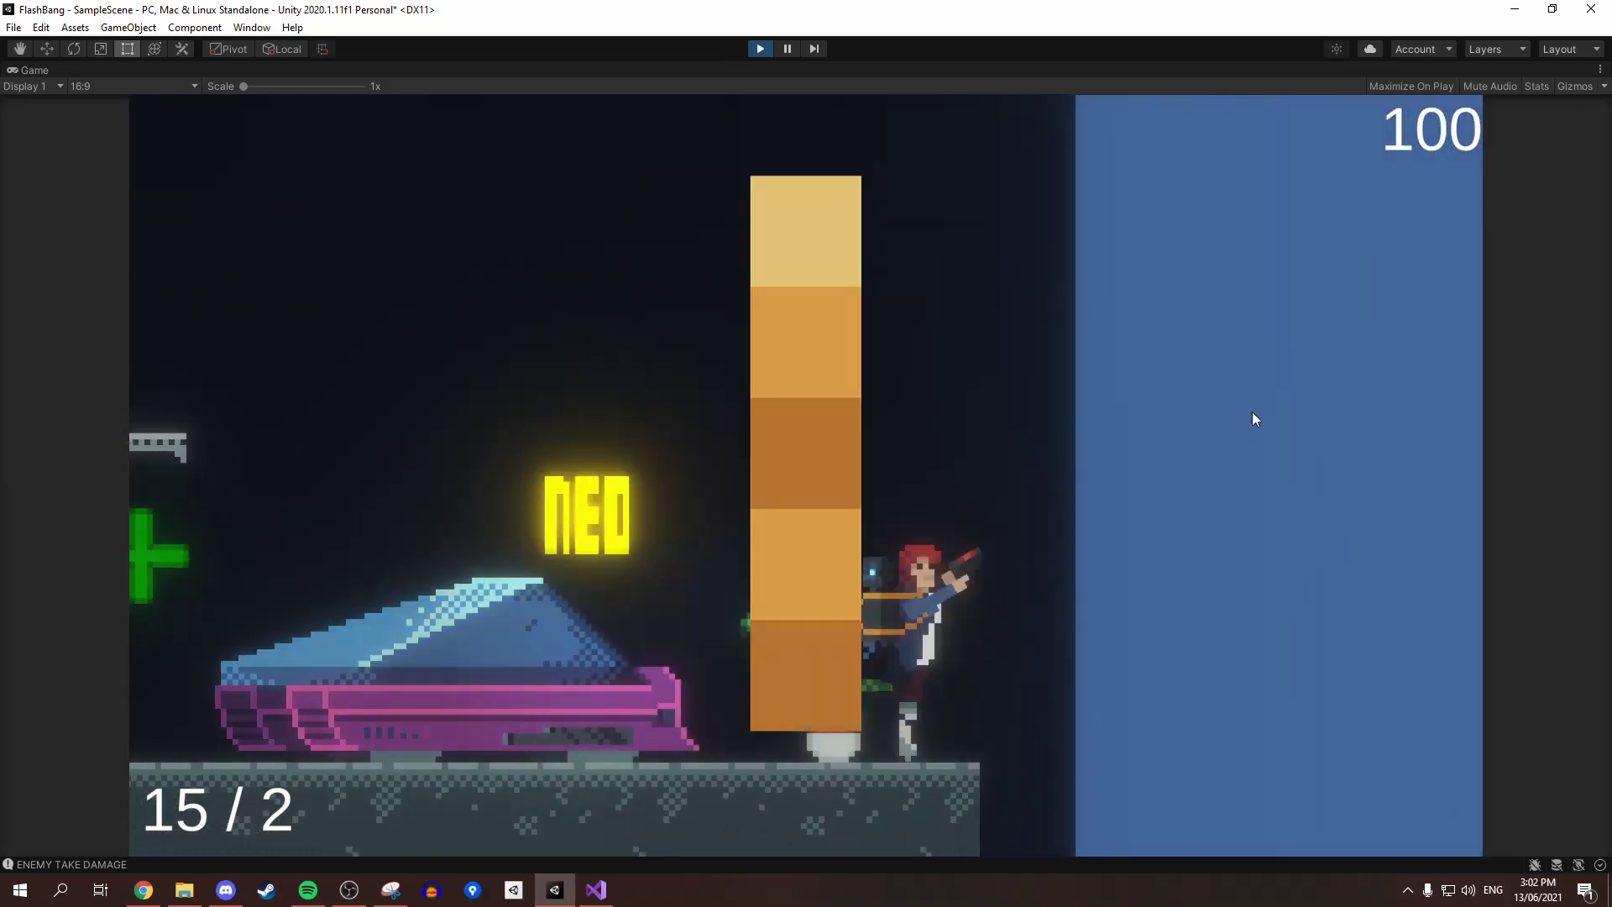
{"action": "key", "text": "a"}
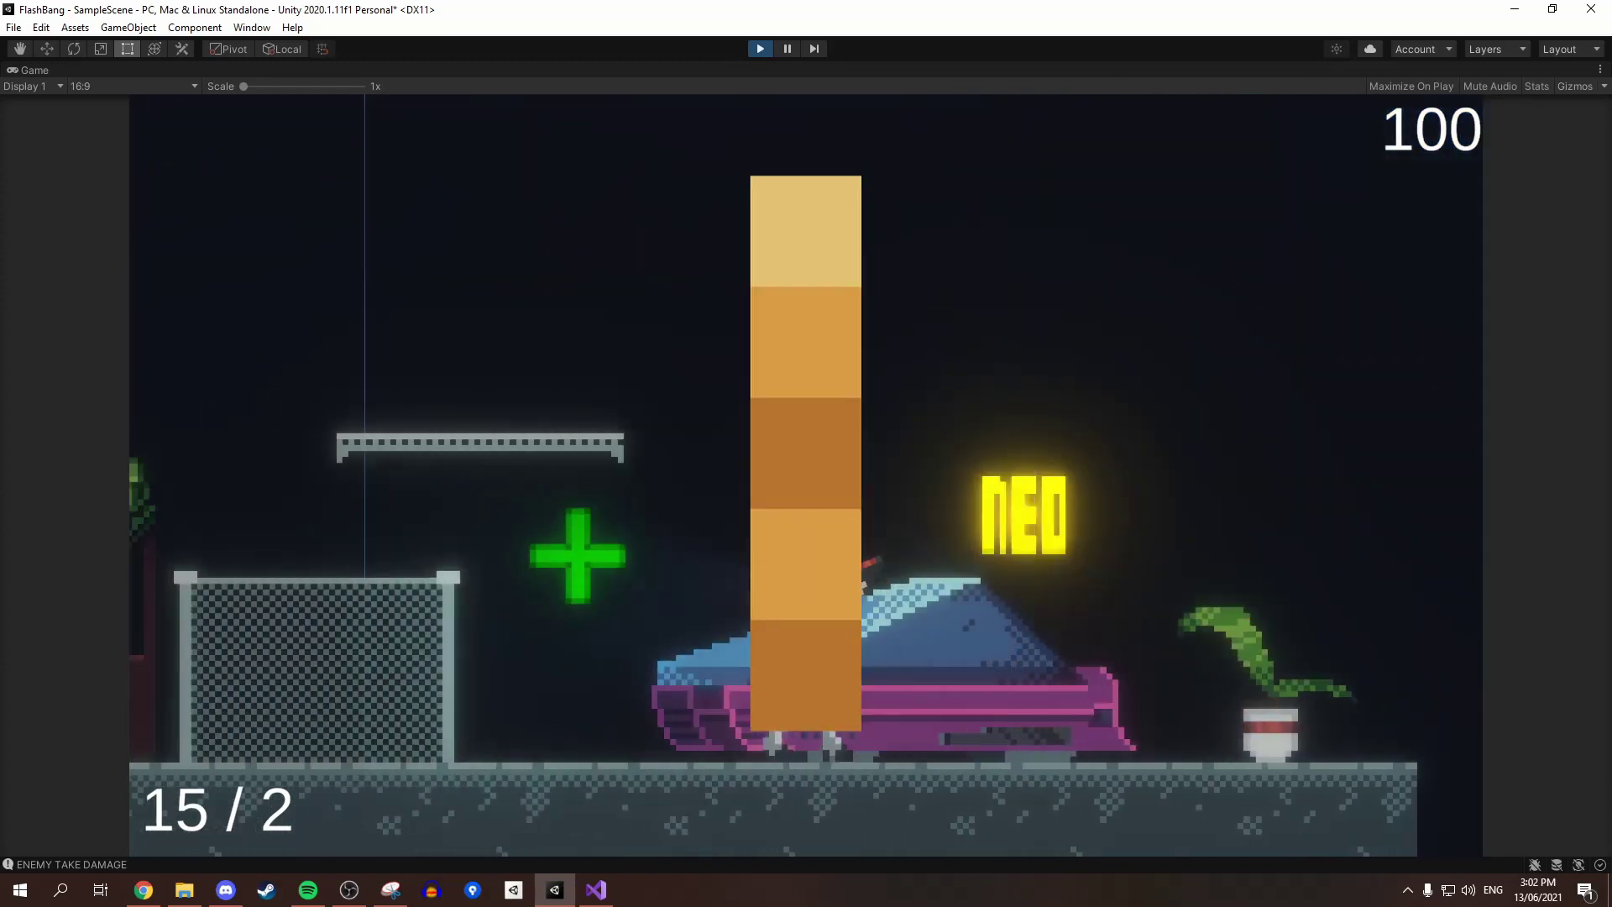
{"action": "key", "text": "a"}
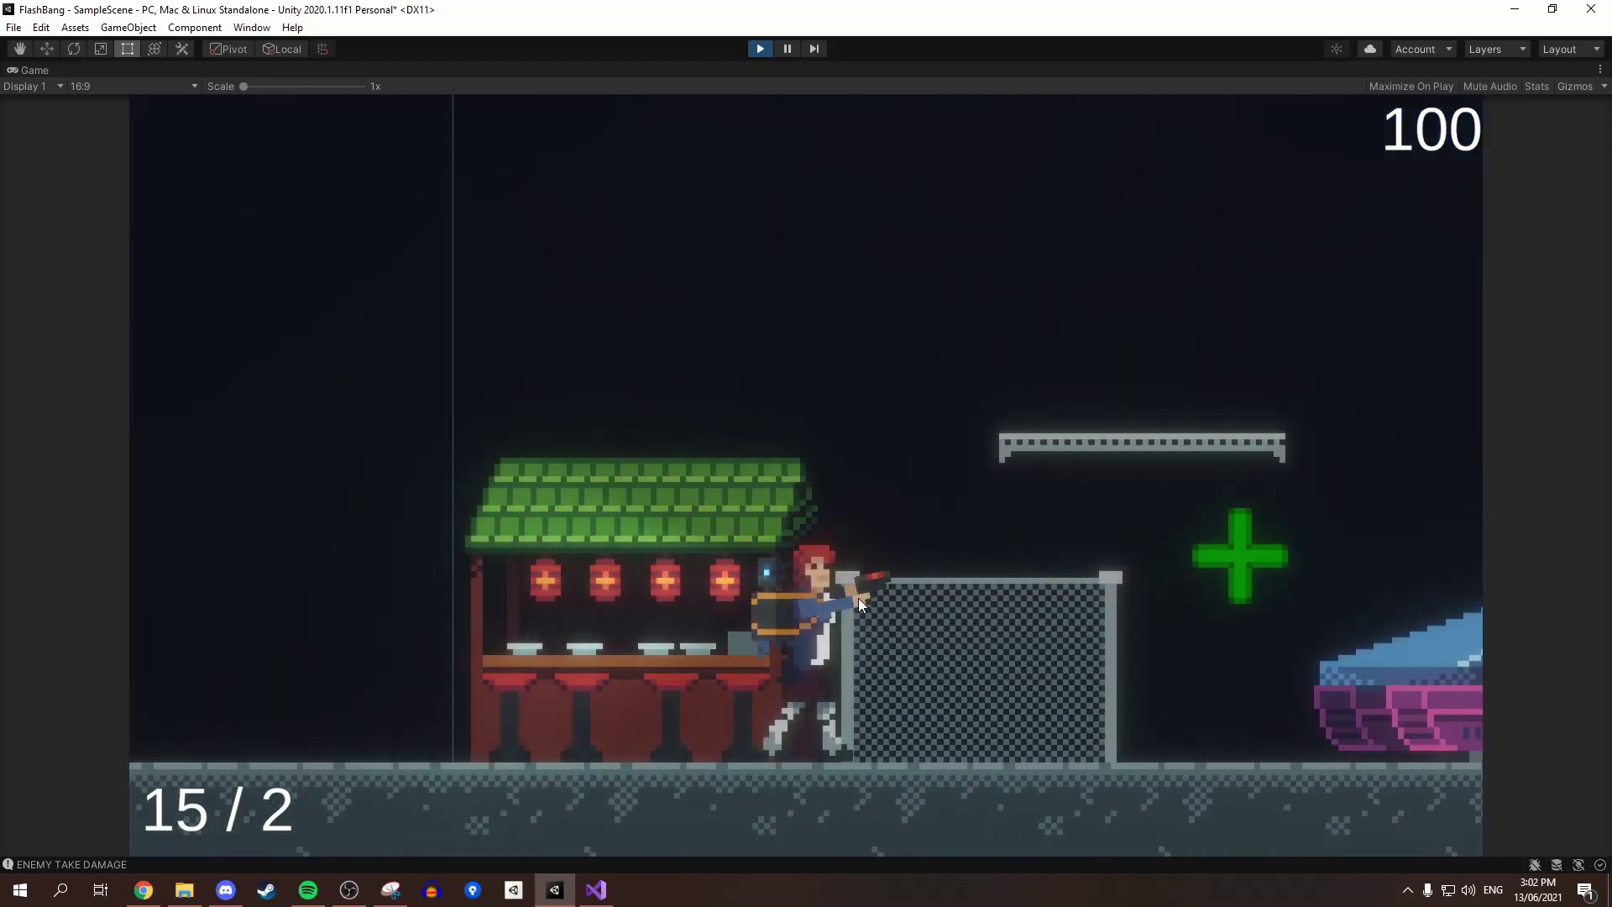
{"action": "key", "text": "a"}
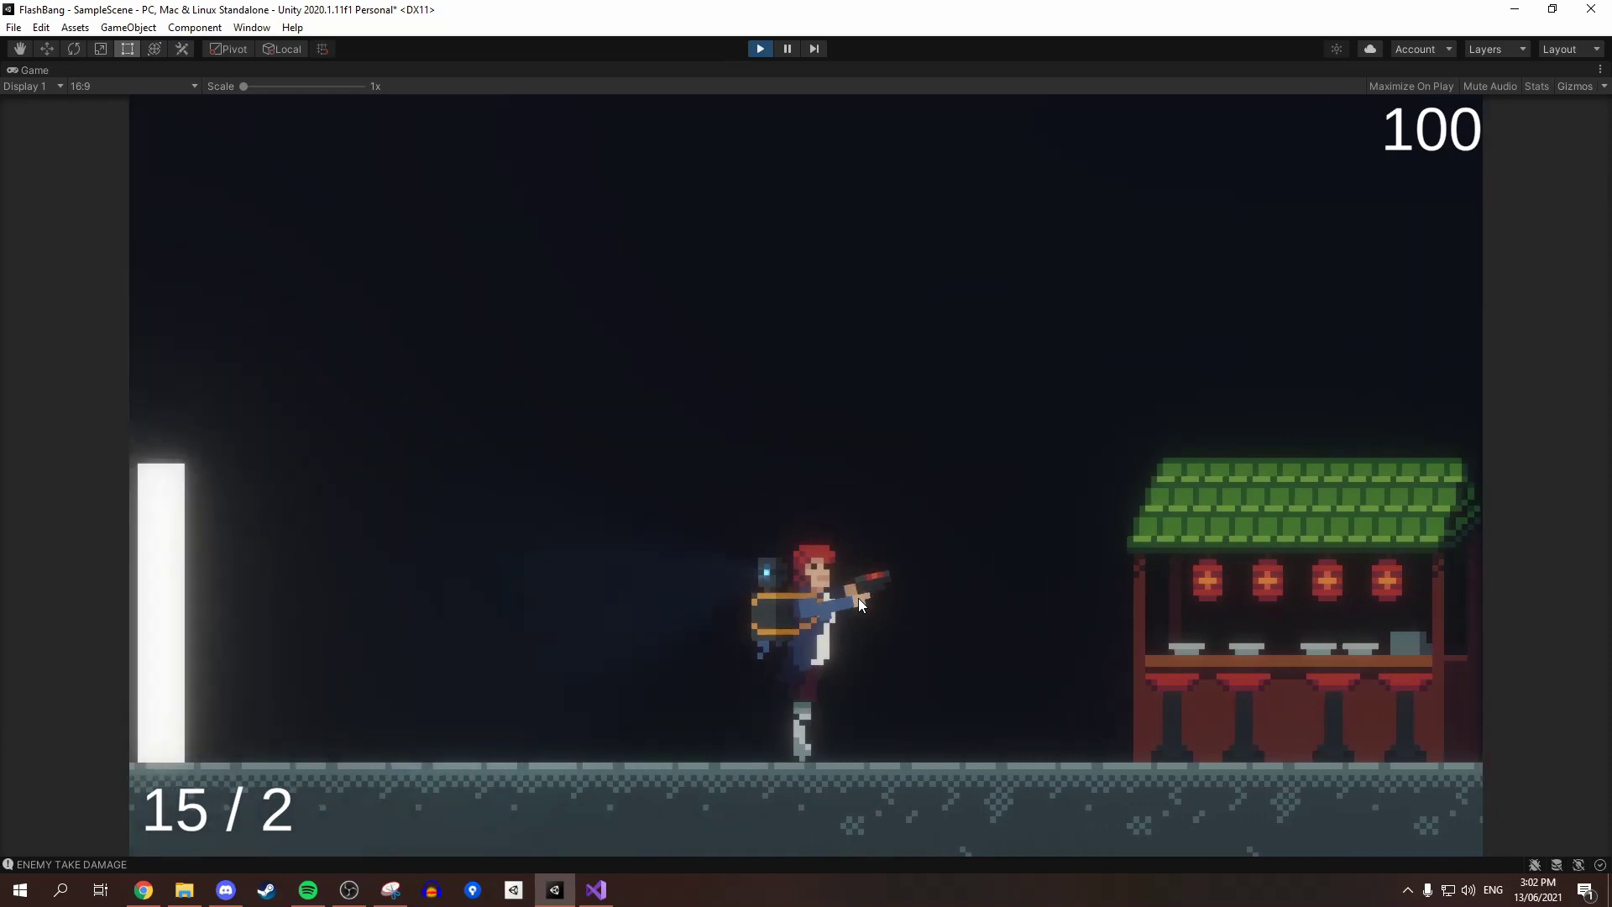
Fire a test shot near the white pillar, walk to the level's end and continue to the next level
{"action": "key", "text": "a"}
{"action": "left_click", "coordinate": [857, 598]}
{"action": "key", "text": "d"}
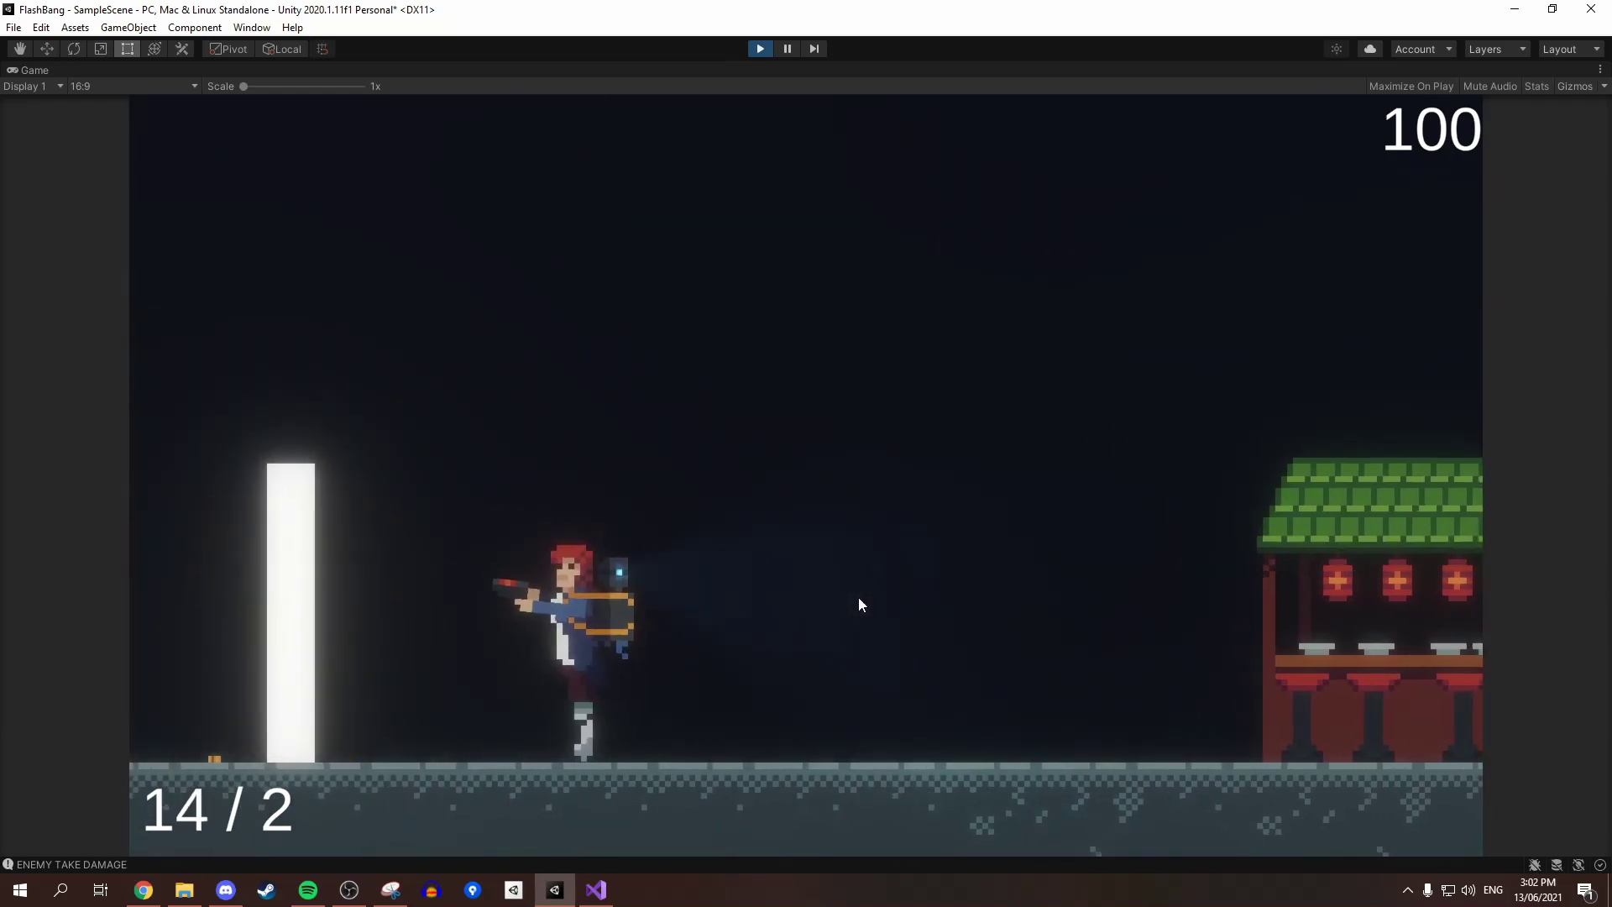
{"action": "key", "text": "a"}
{"action": "key", "text": "a"}
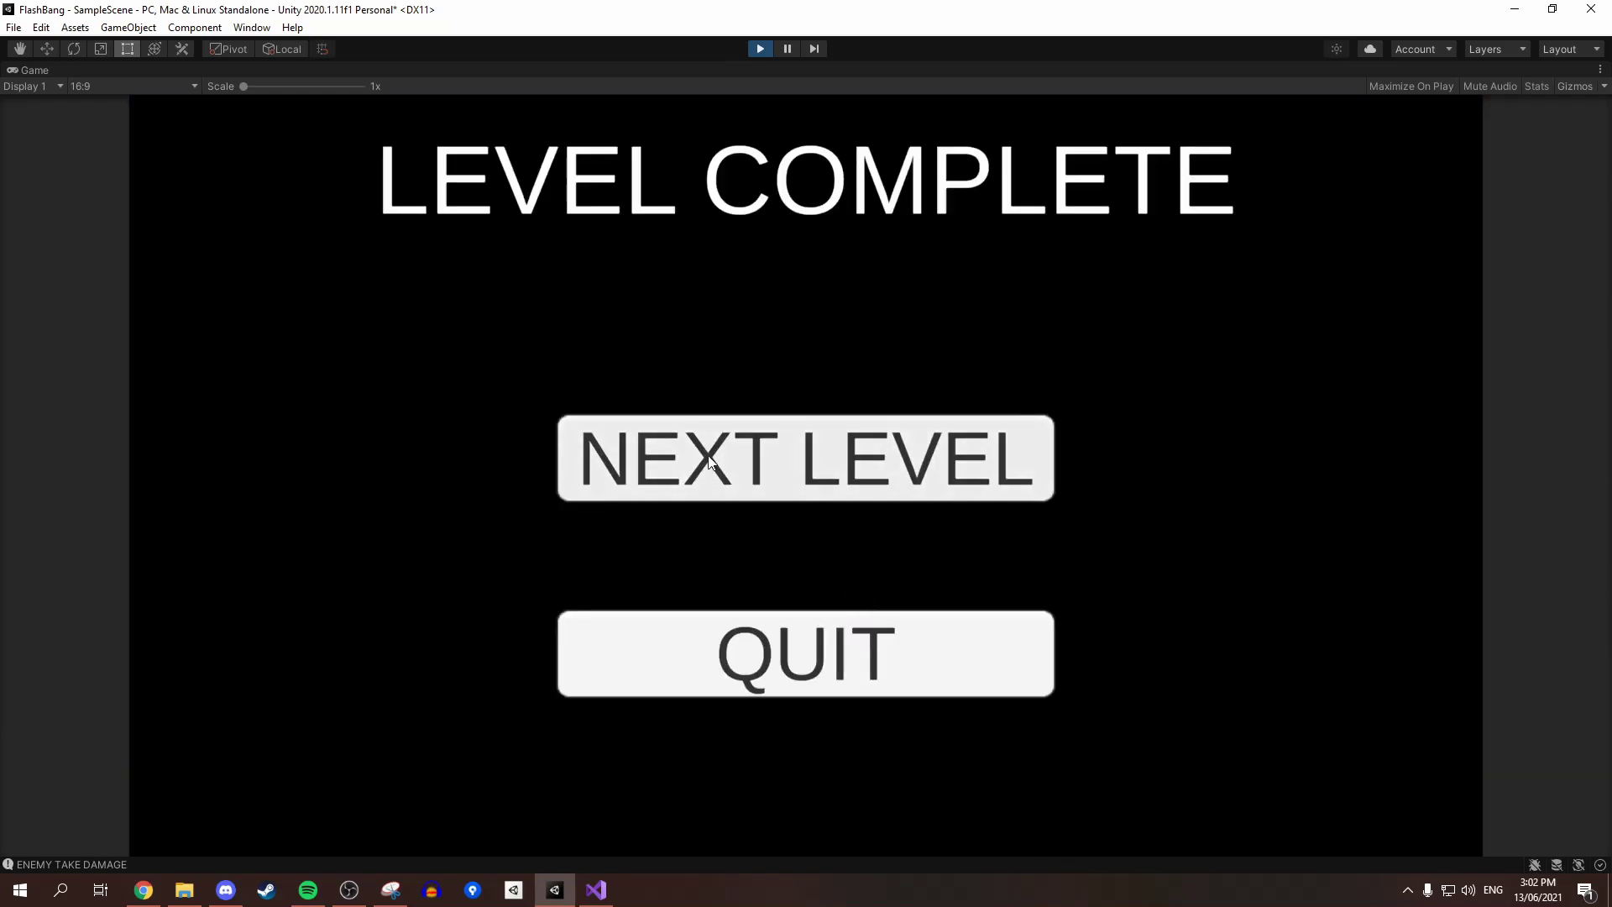
{"action": "left_click", "coordinate": [748, 472]}
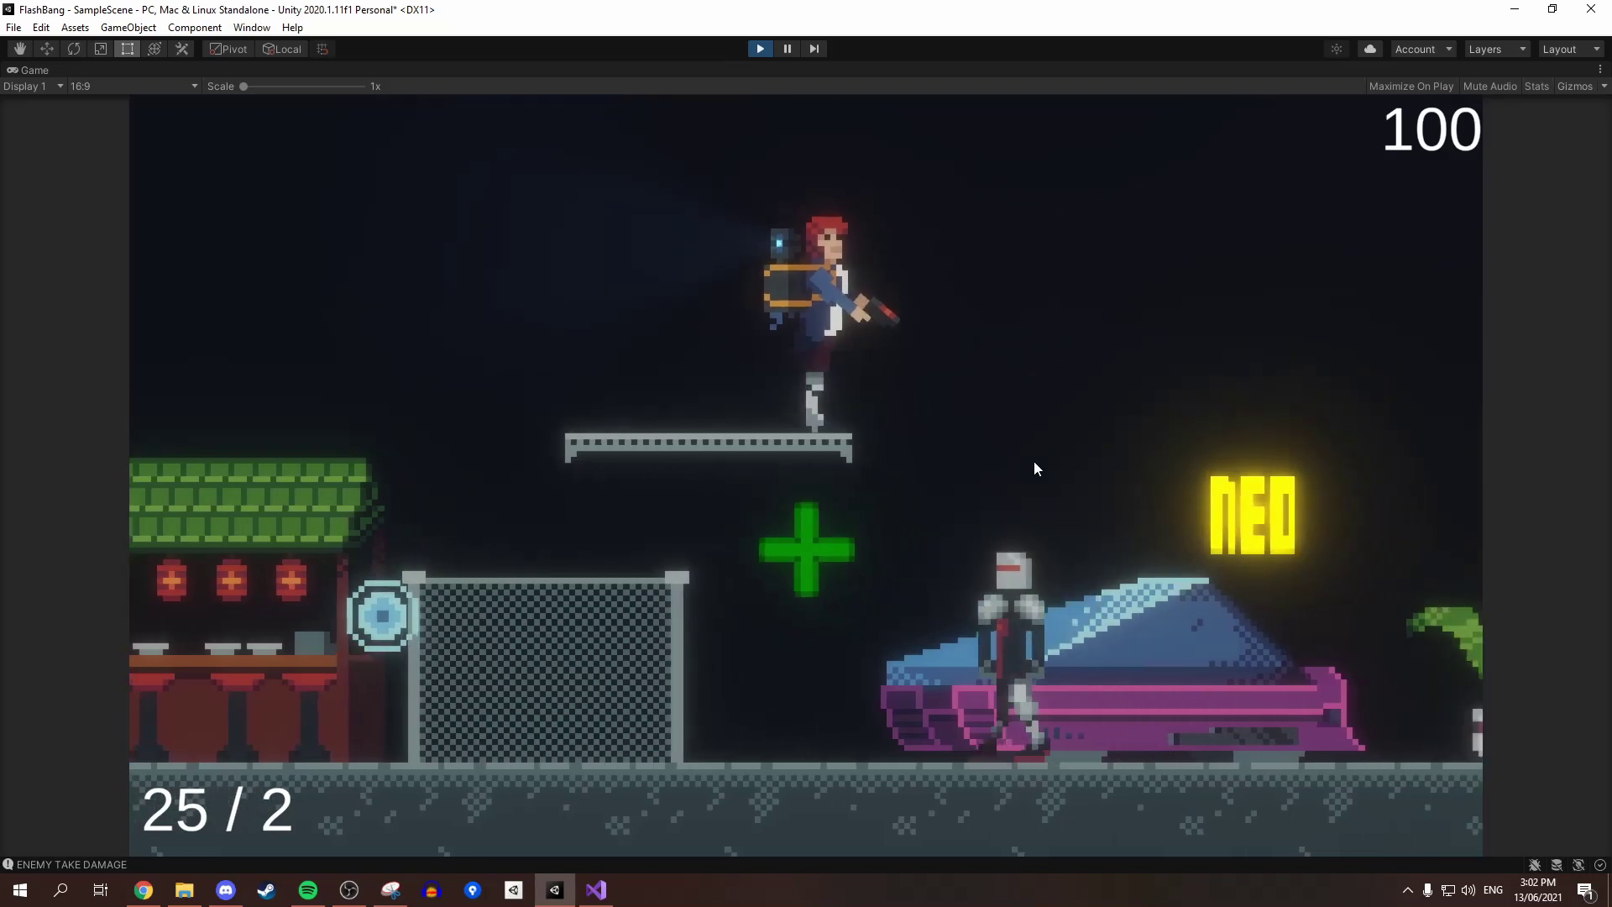
Test jumping and moving both ways around the floating platform in the newly loaded level
{"action": "key", "text": "space"}
{"action": "key", "text": "d"}
{"action": "key", "text": "a"}
{"action": "key", "text": "d"}
{"action": "key", "text": "a"}
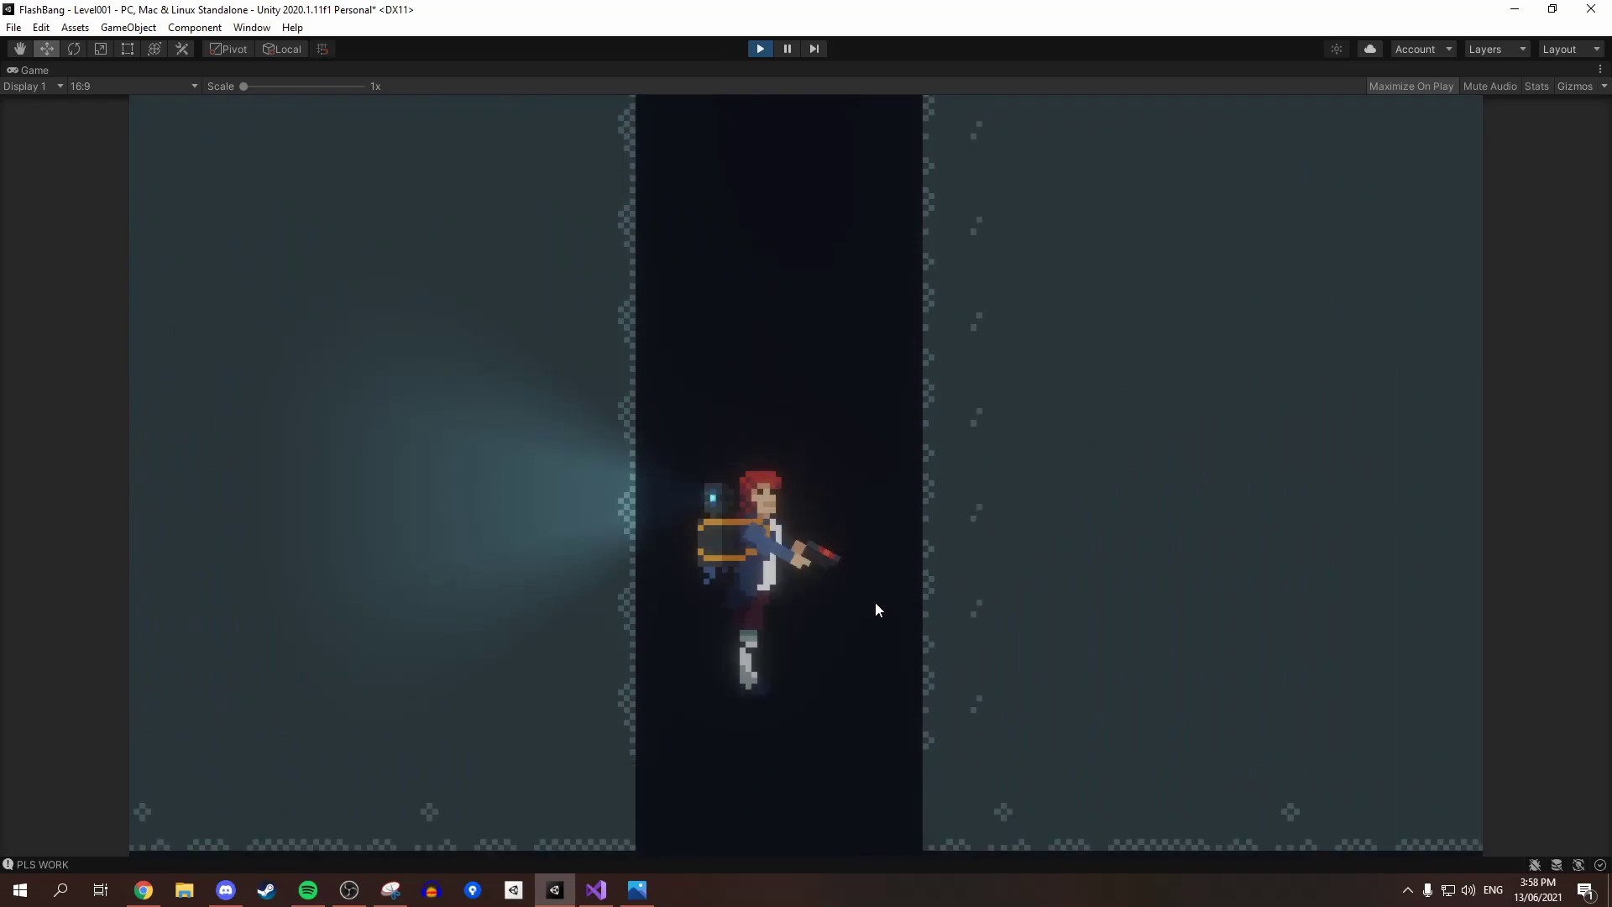
Playtest dropping down the Level001 shaft and dodging around the robot below, then exit play mode
{"action": "key", "text": "a"}
{"action": "key", "text": "d"}
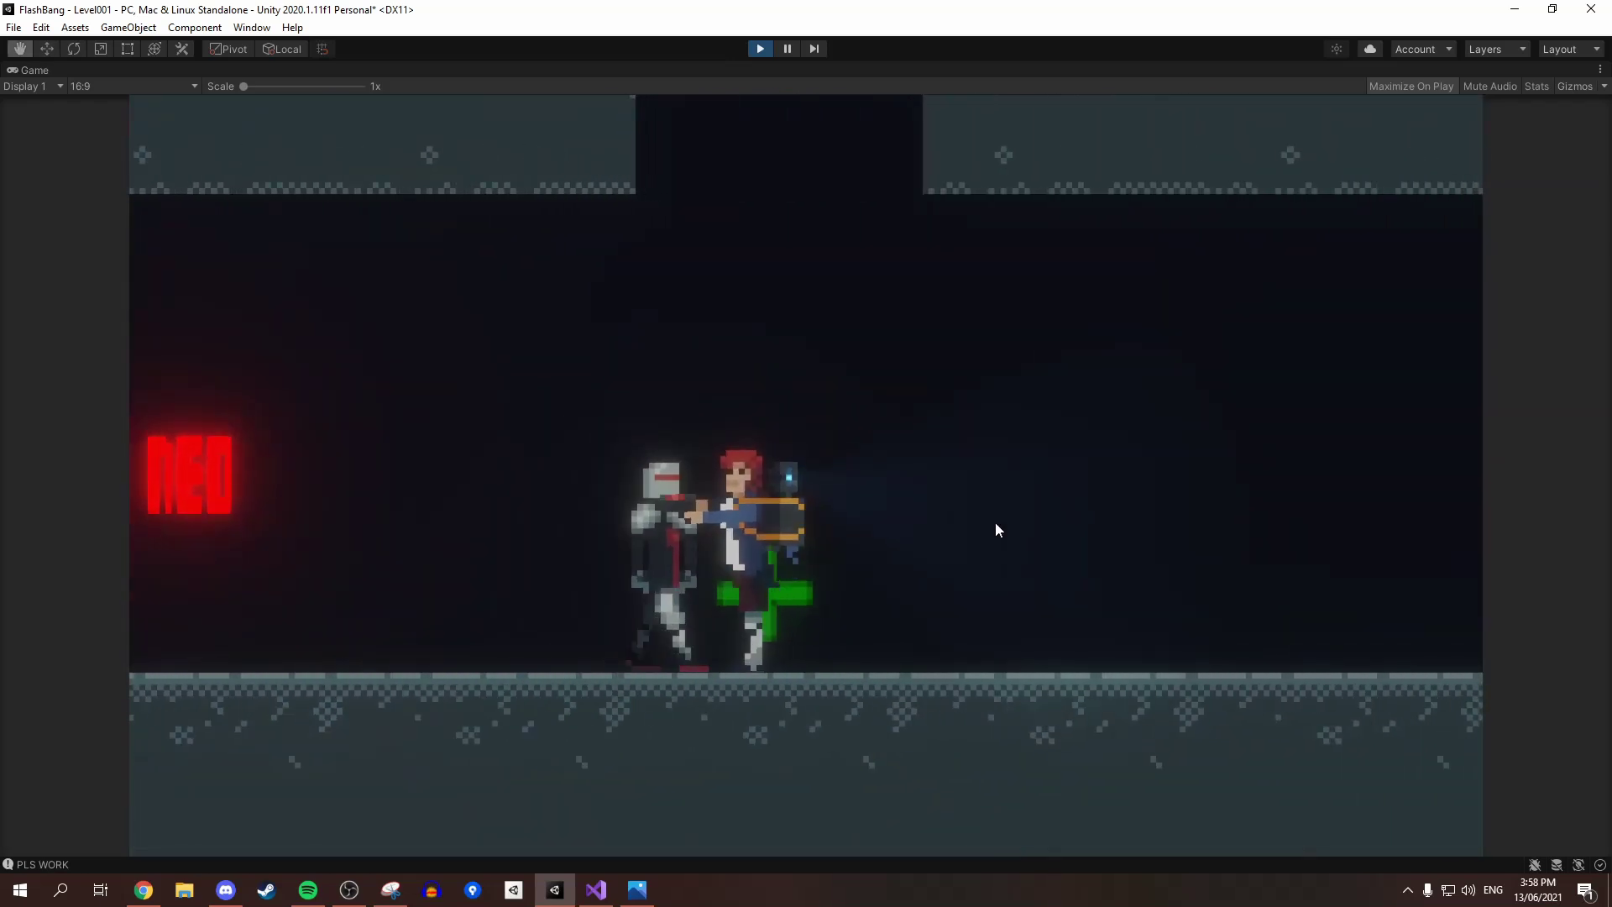
{"action": "key", "text": "w"}
{"action": "key", "text": "a"}
{"action": "key", "text": "d"}
{"action": "key", "text": "d"}
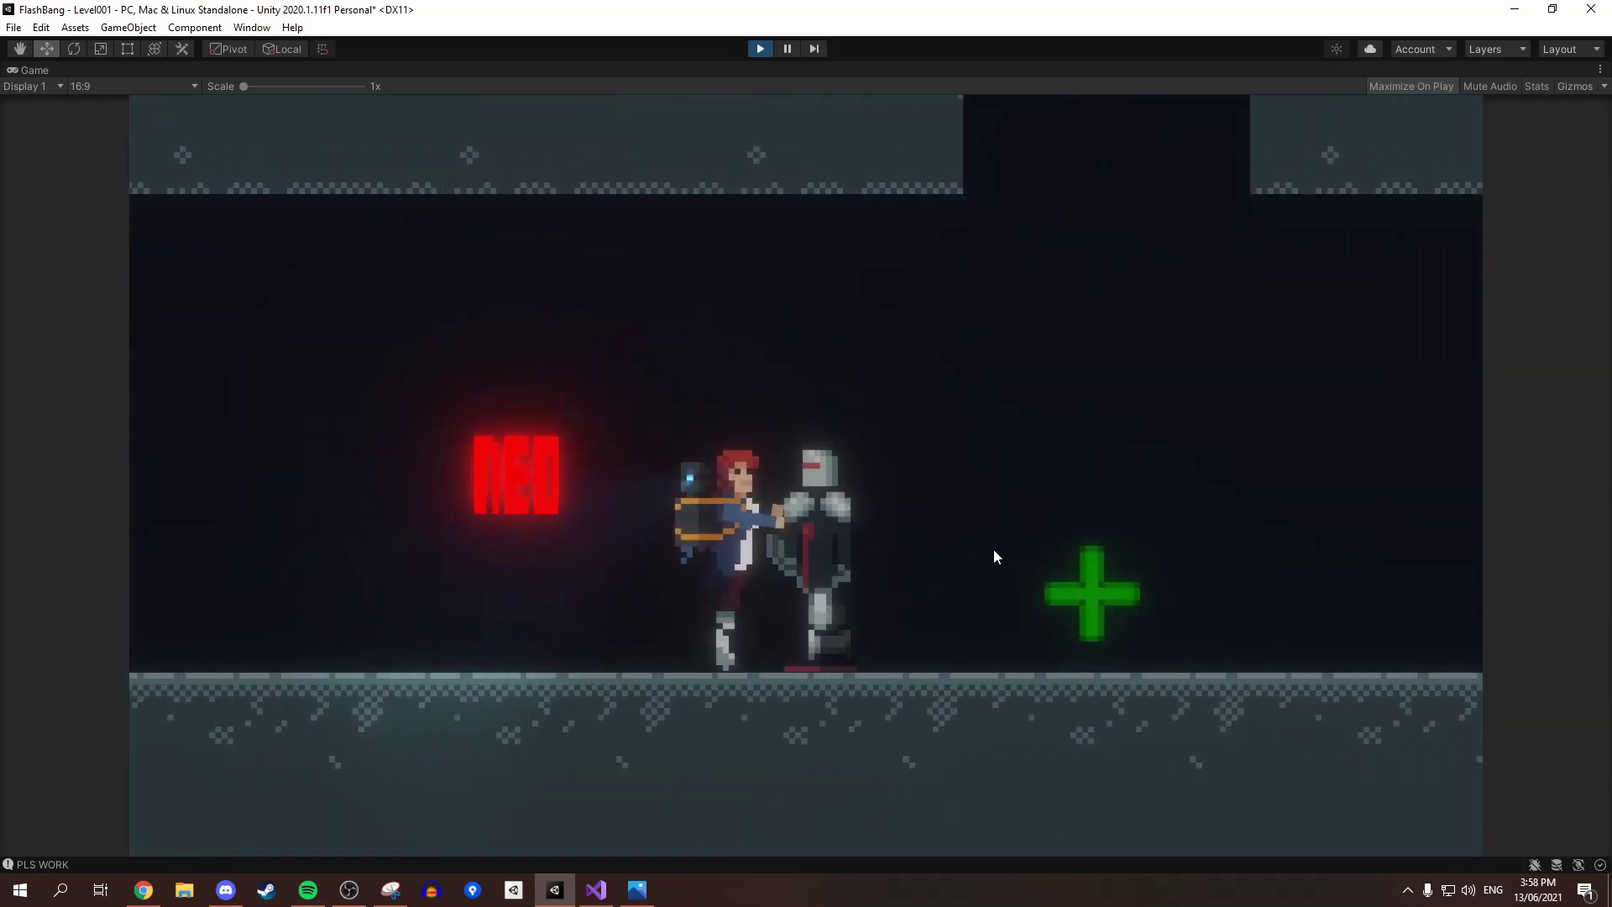
{"action": "left_click", "coordinate": [792, 49]}
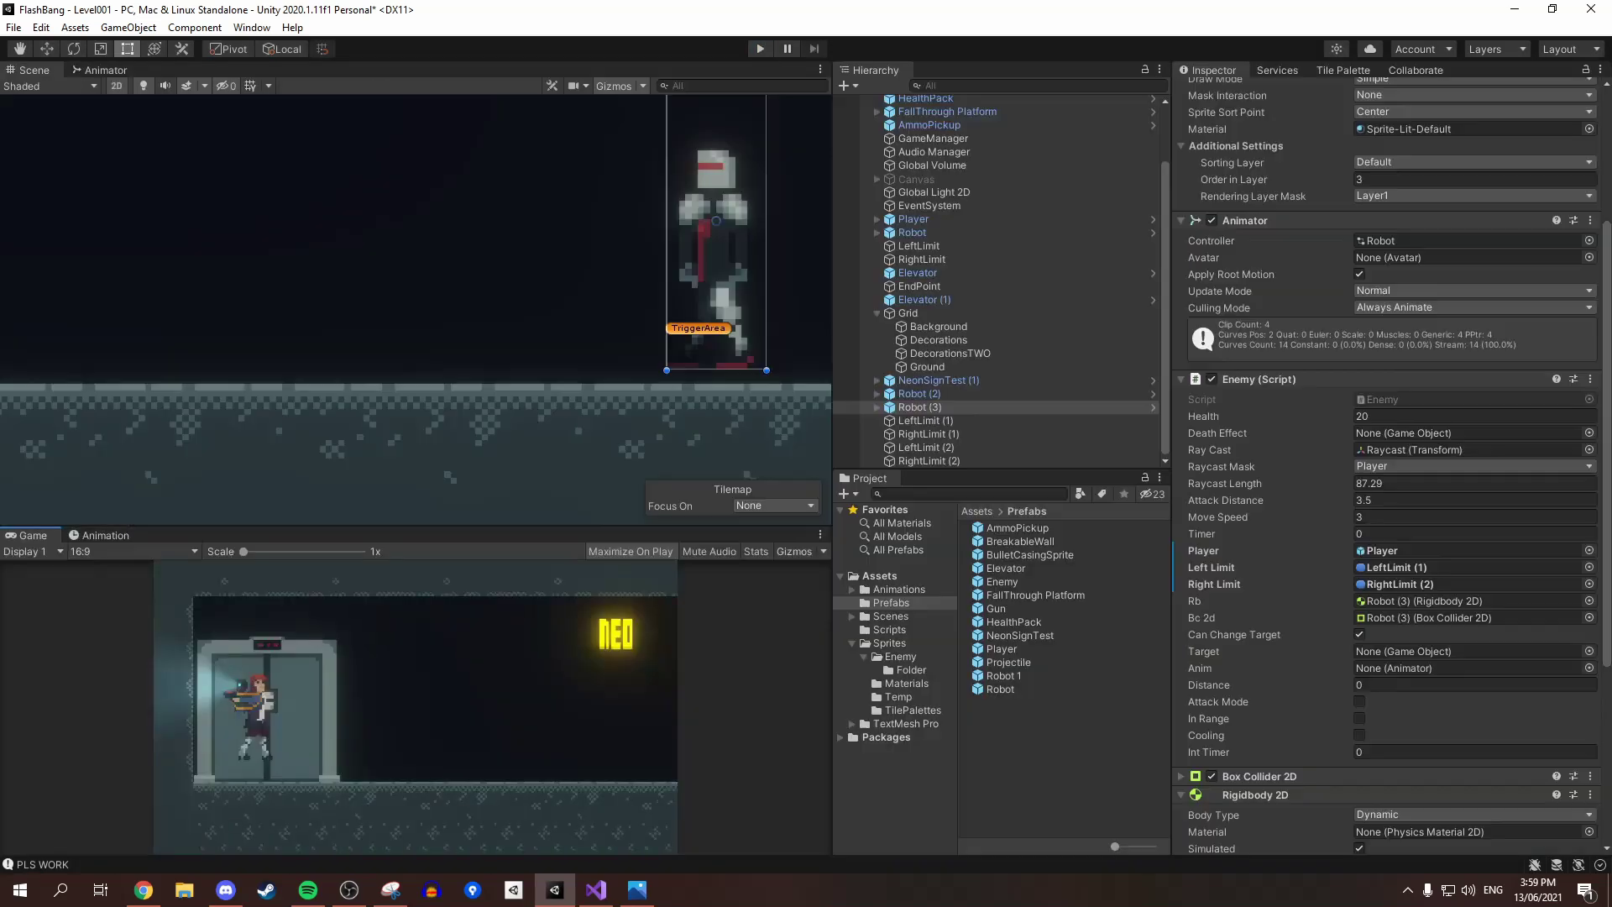